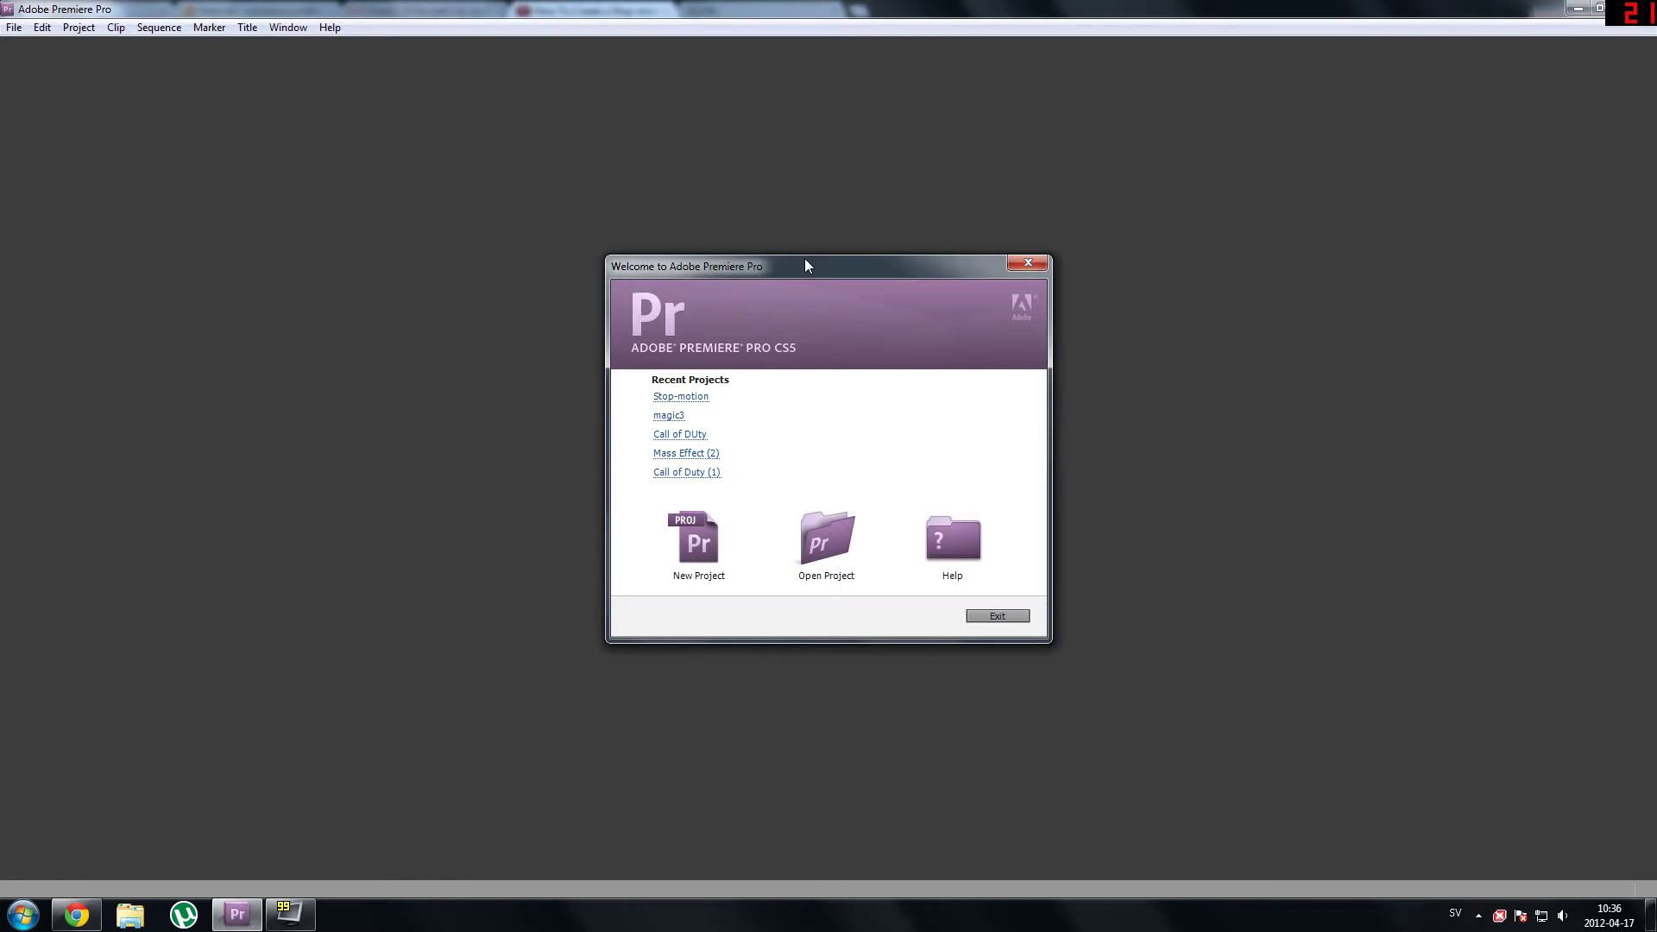
# - Create a new Untitled project with default General settings, overwriting the existing one
pyautogui.moveTo(802, 263); pyautogui.dragTo(762, 266)
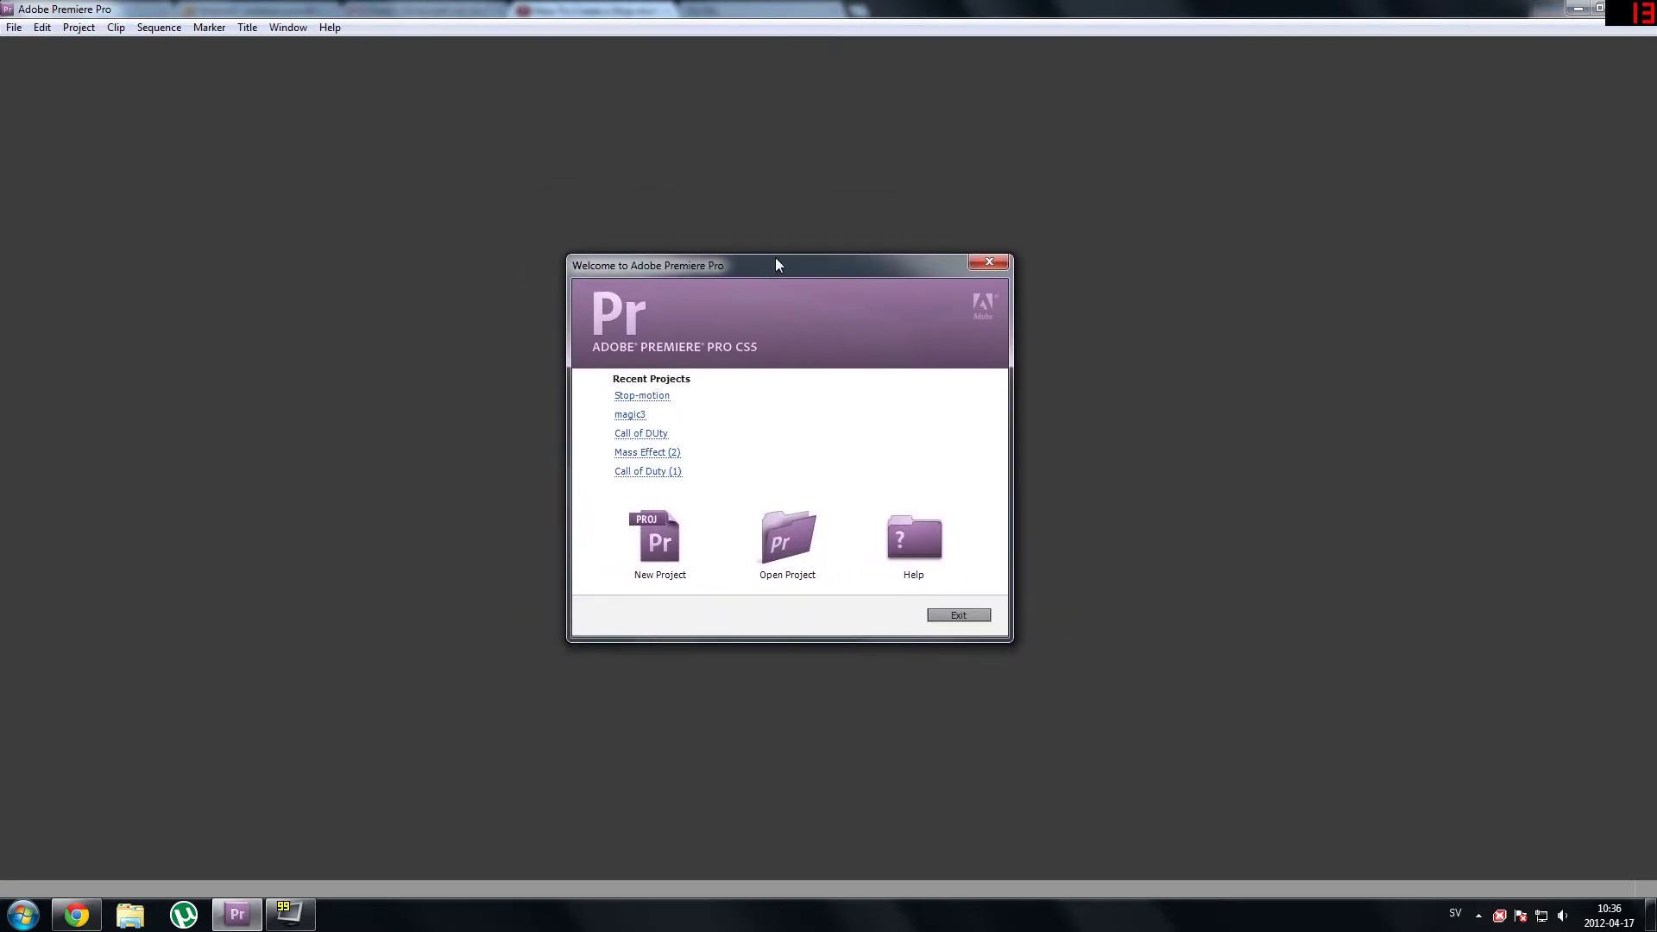
pyautogui.moveTo(775, 258); pyautogui.dragTo(720, 278)
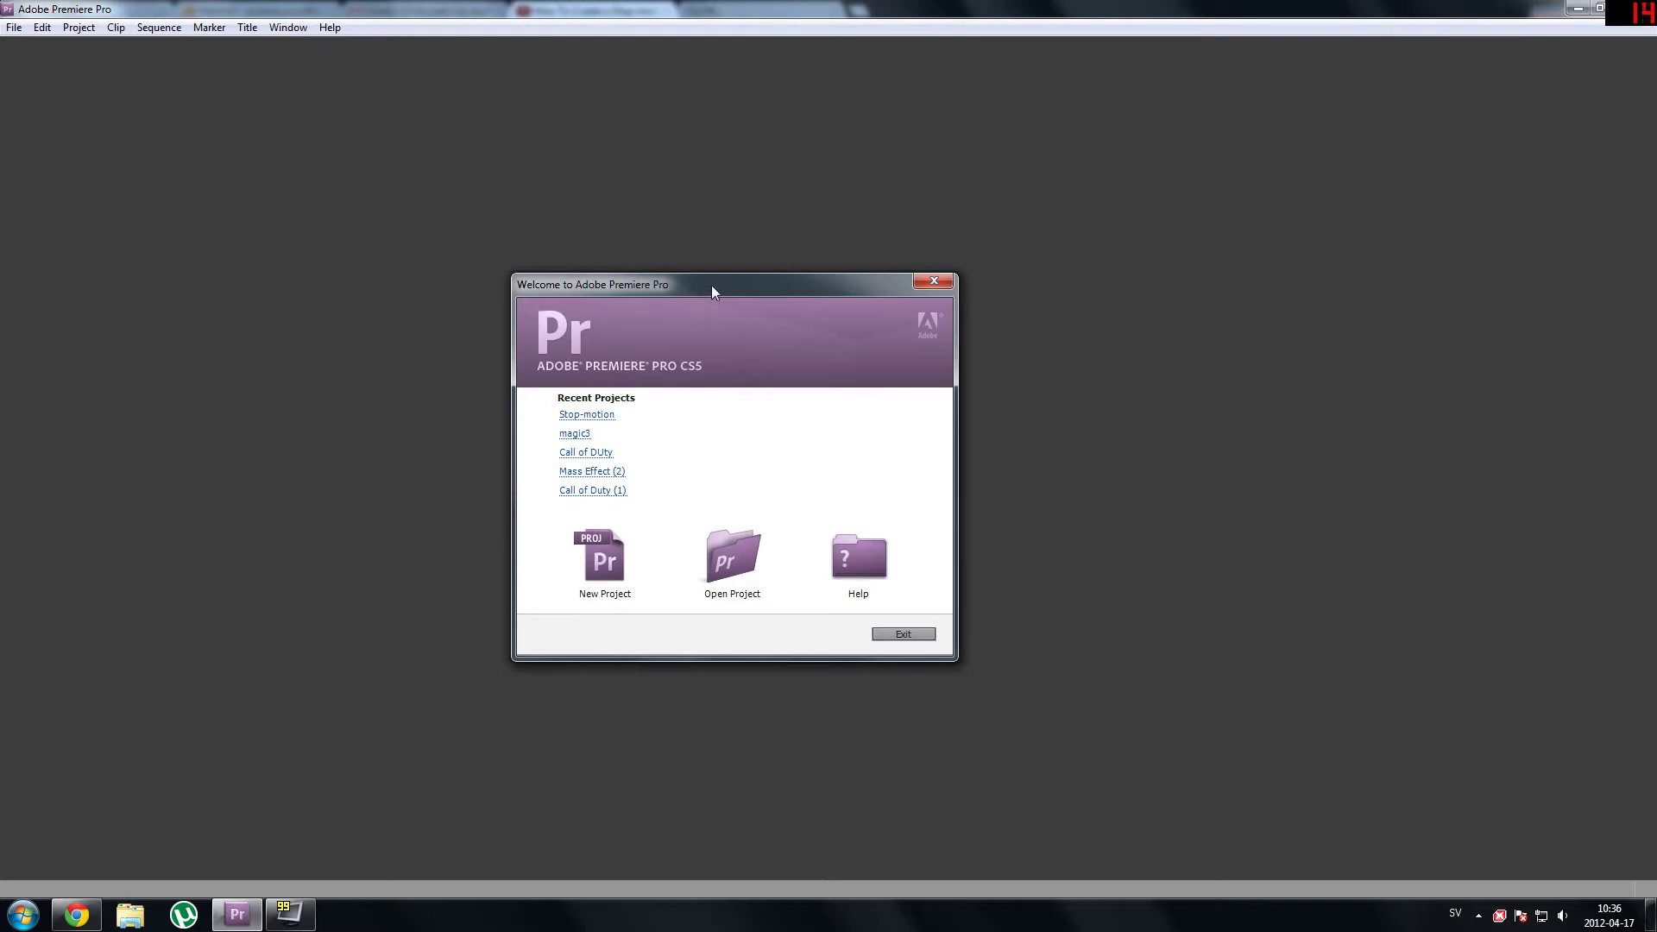
pyautogui.moveTo(715, 287); pyautogui.dragTo(767, 220)
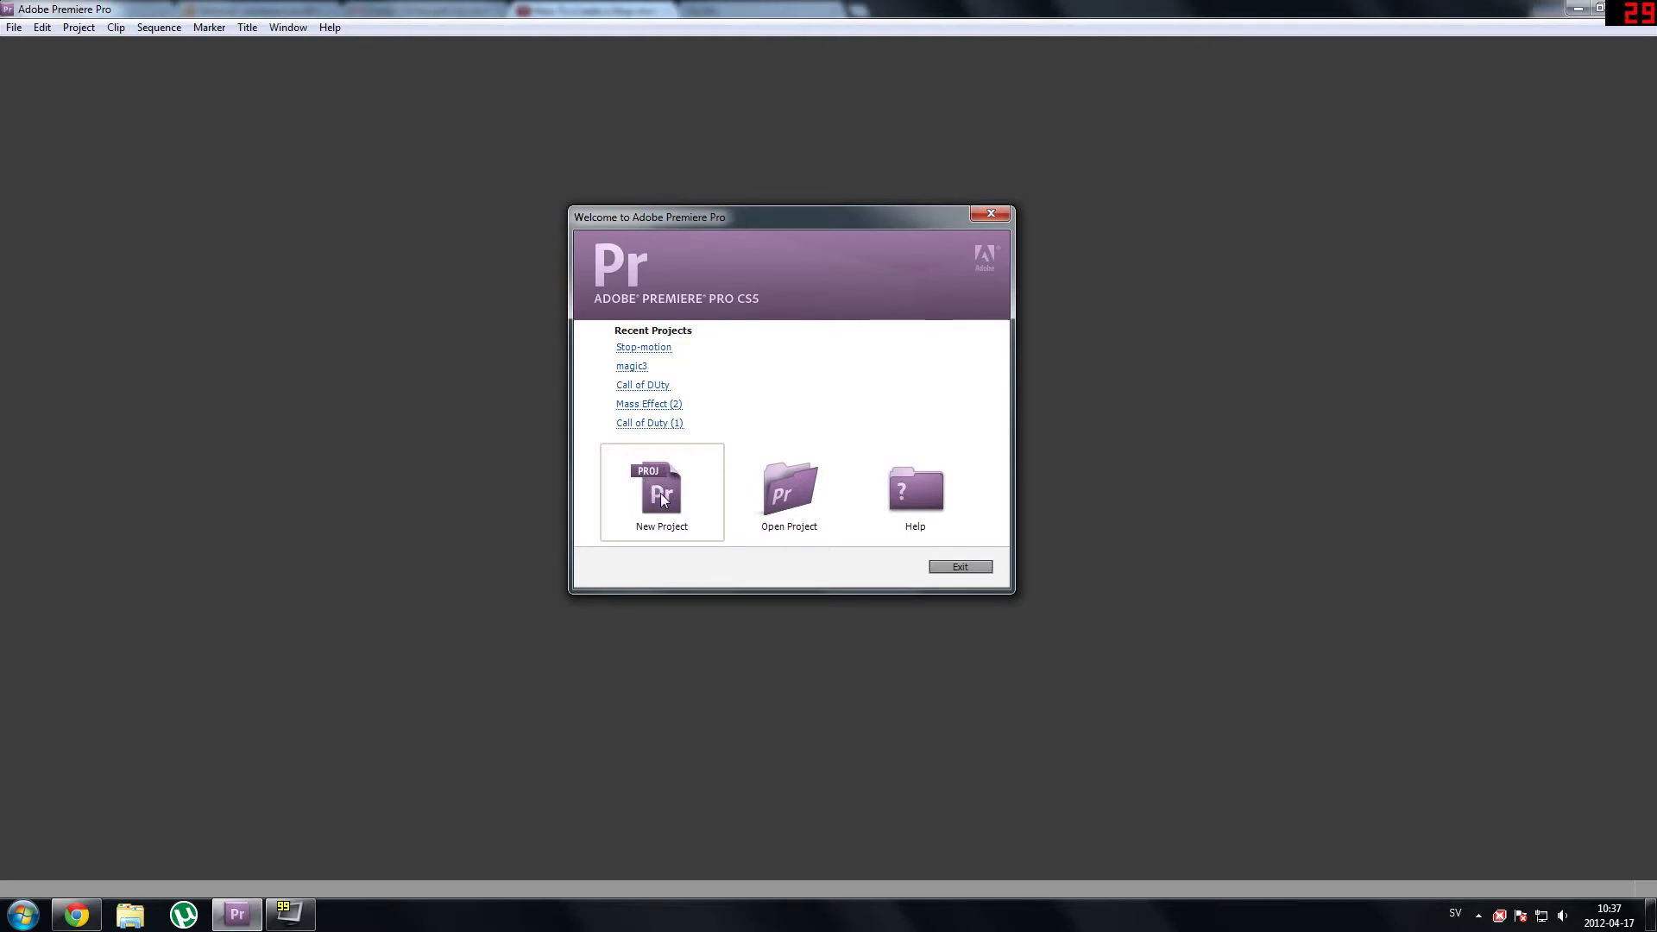
pyautogui.click(660, 495)
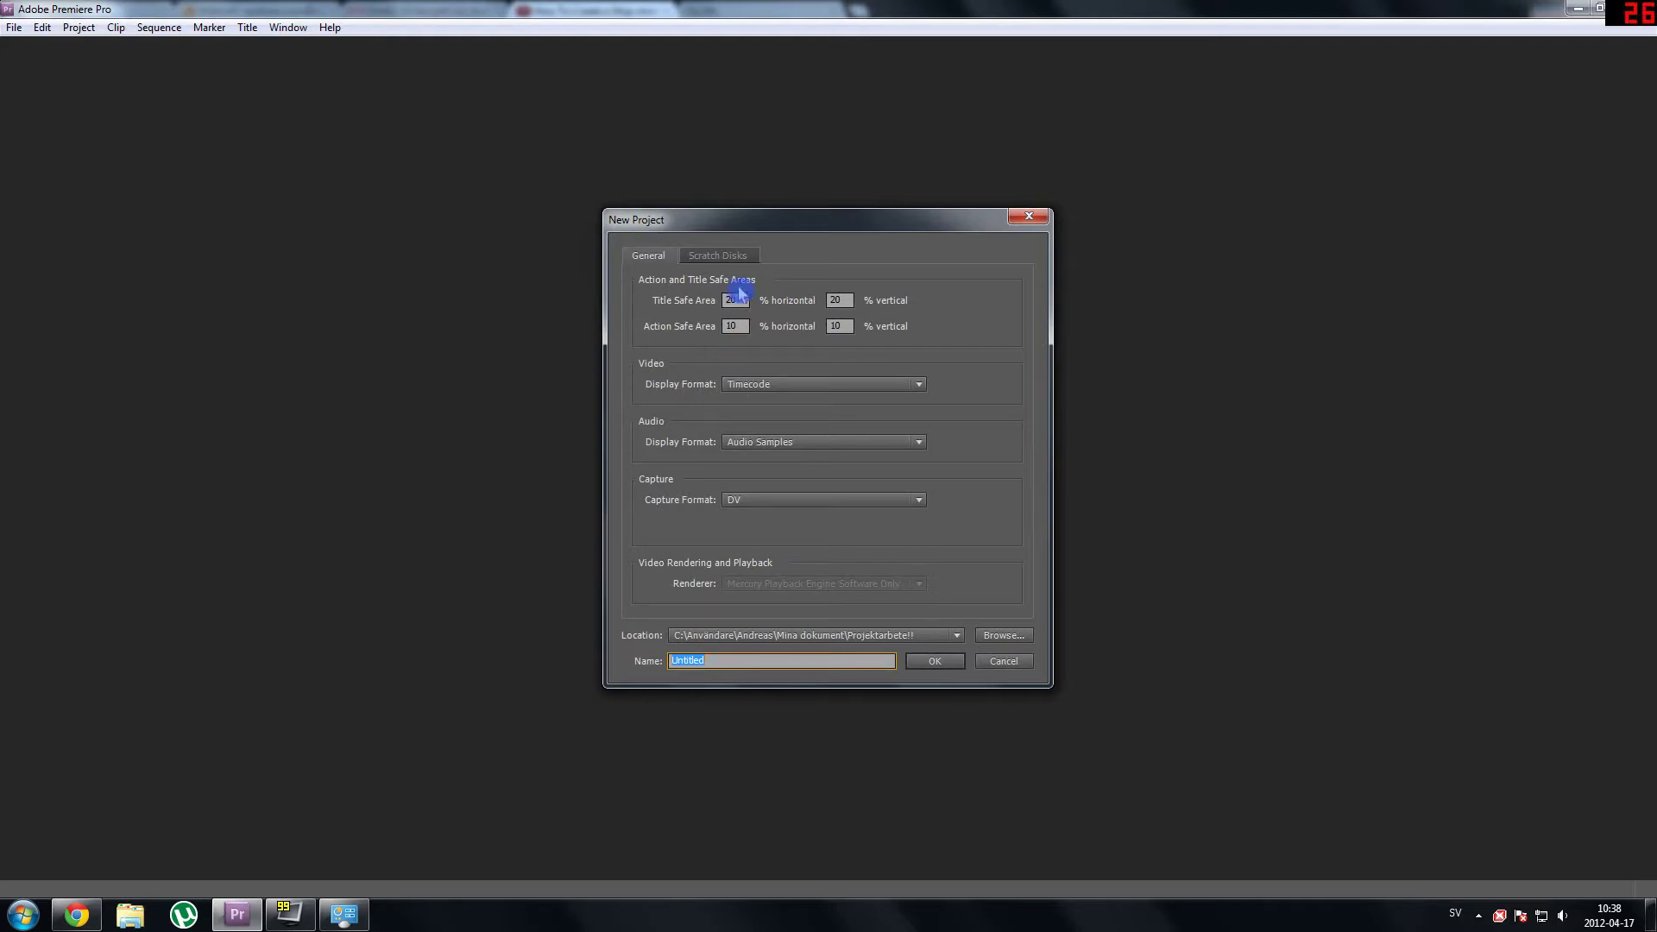
pyautogui.click(717, 256)
pyautogui.click(647, 255)
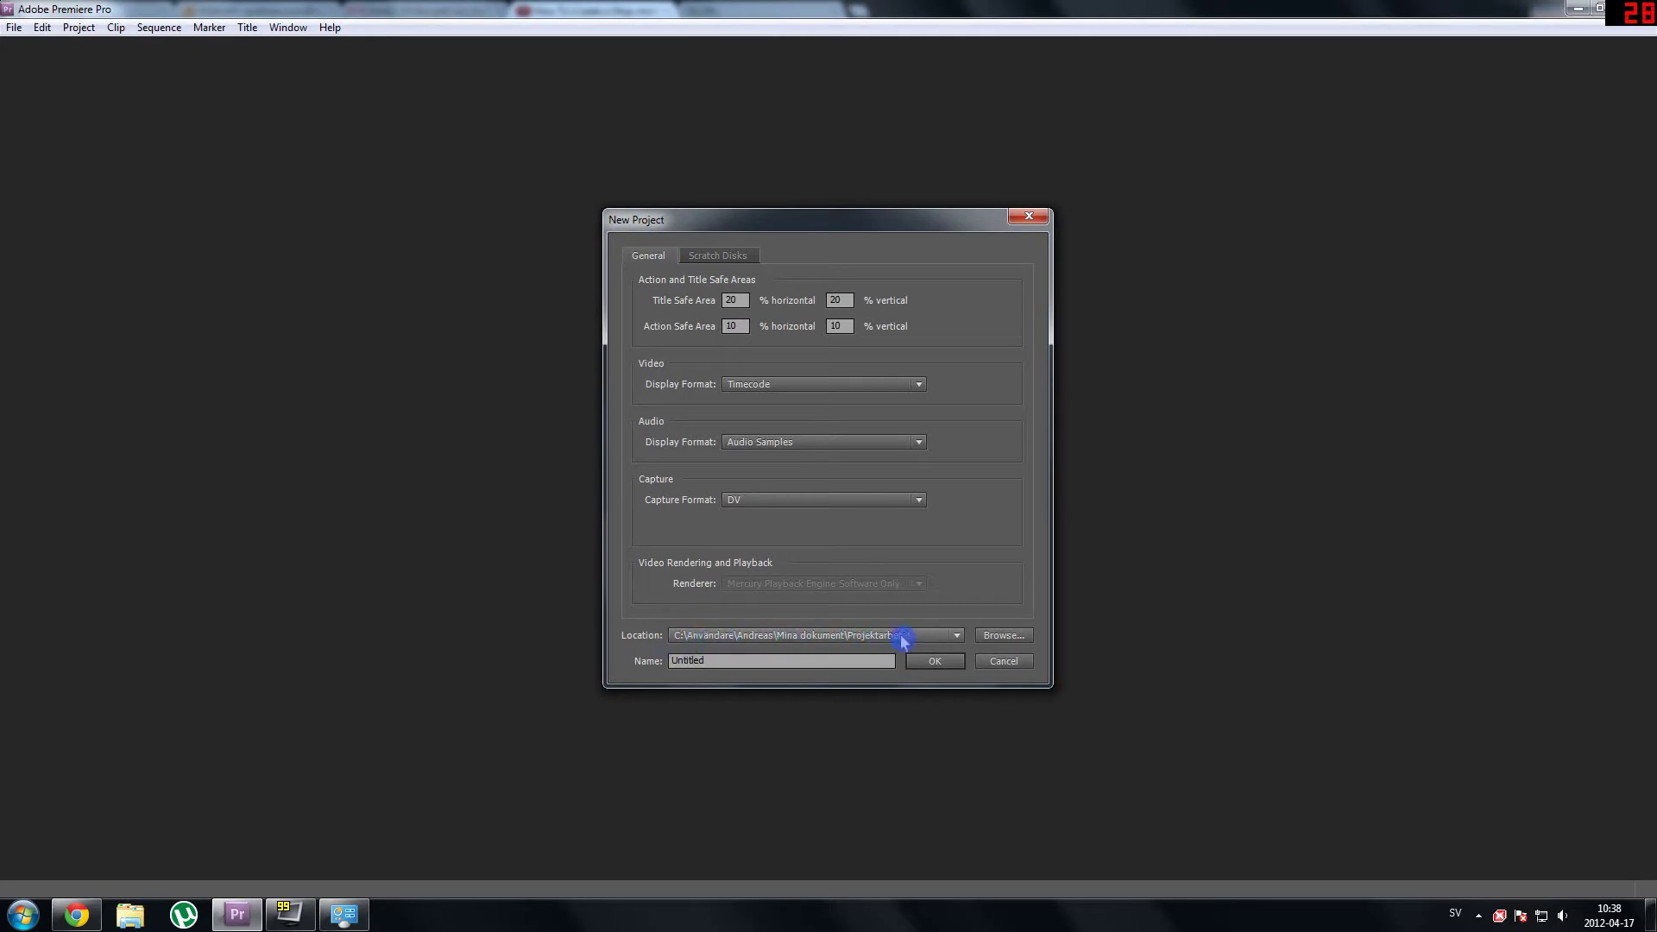
pyautogui.click(924, 662)
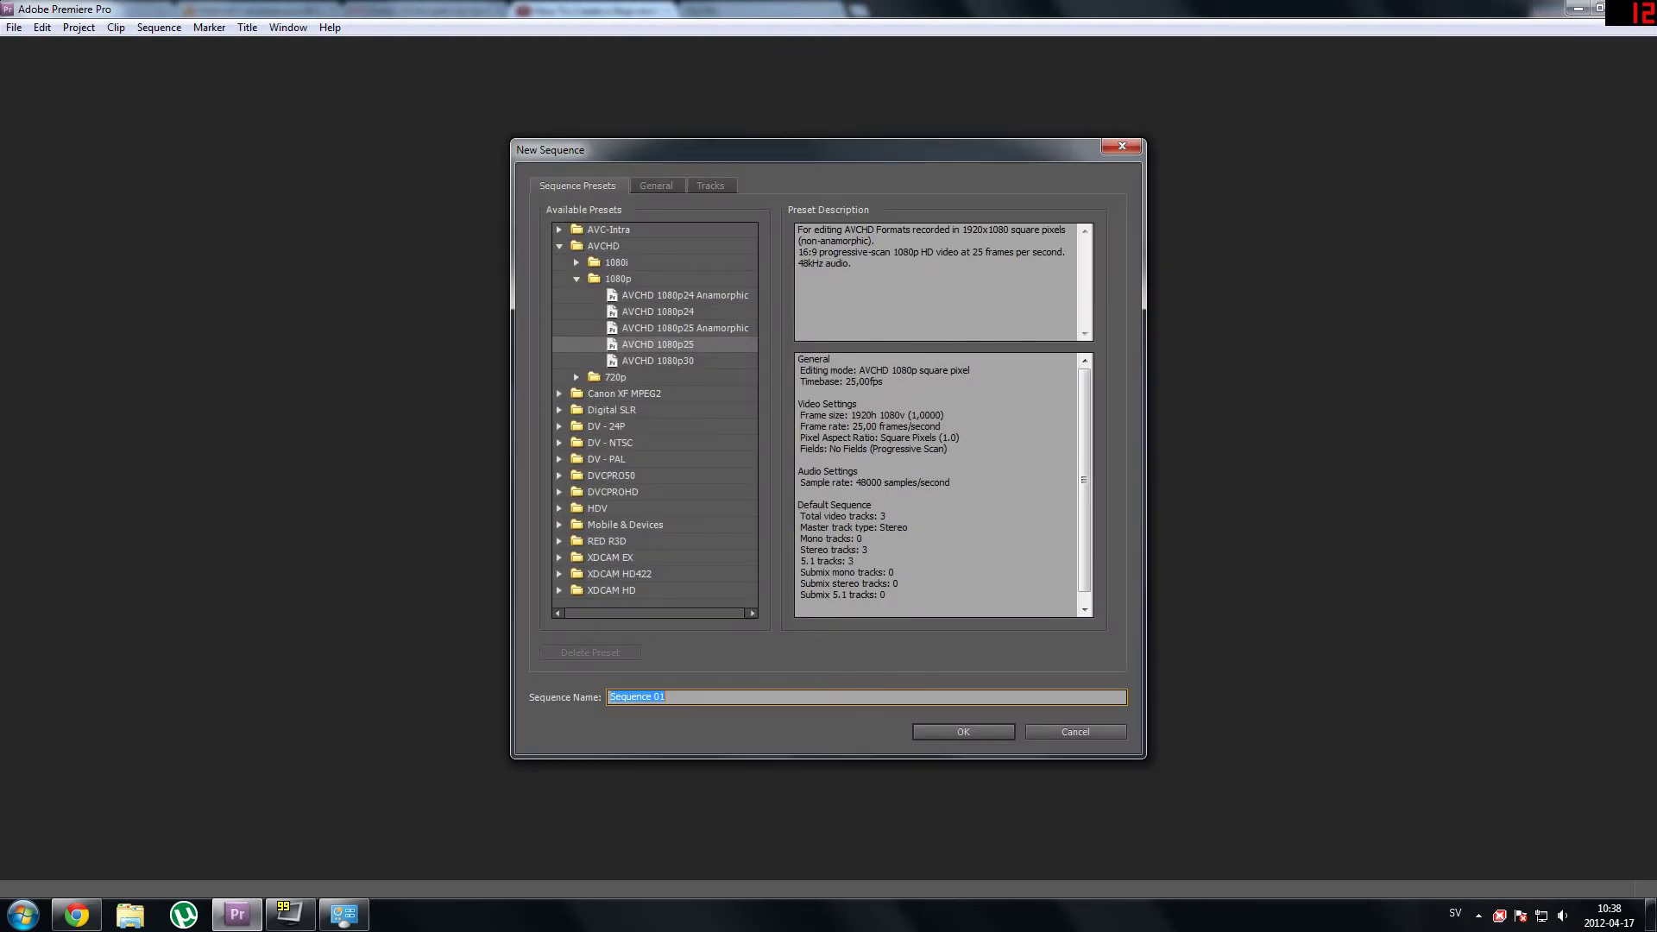
# - Choose the AVCHD > 1080p > AVCHD 1080p24 preset (23.976 fps) to create Sequence 01
pyautogui.click(559, 248)
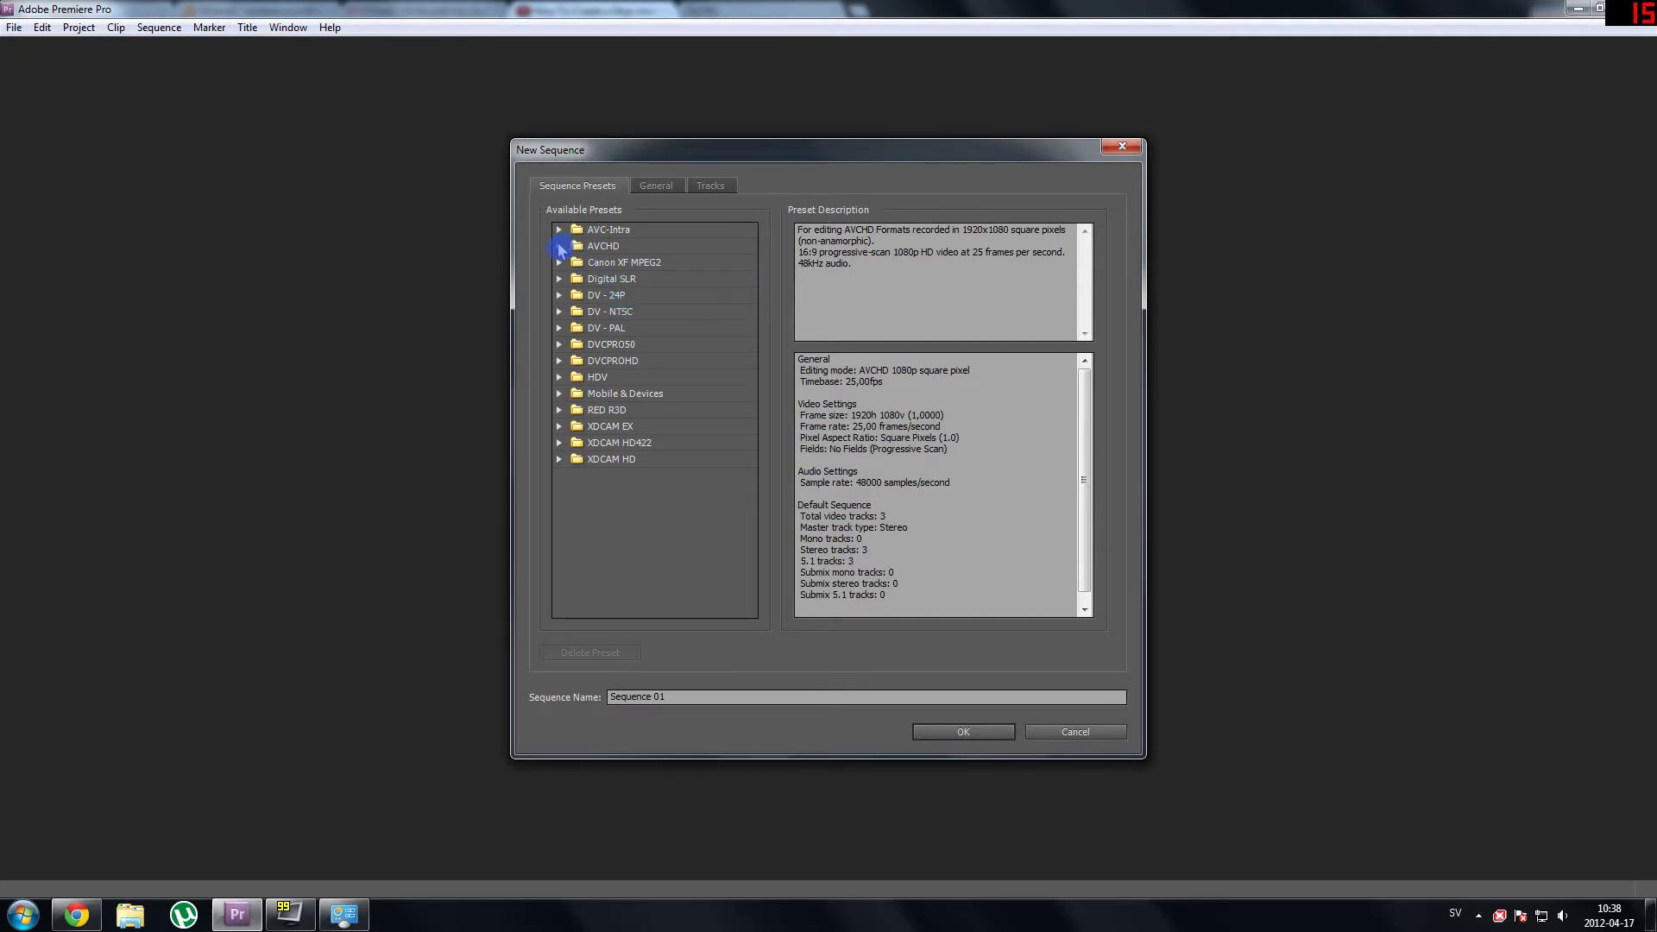
pyautogui.click(559, 246)
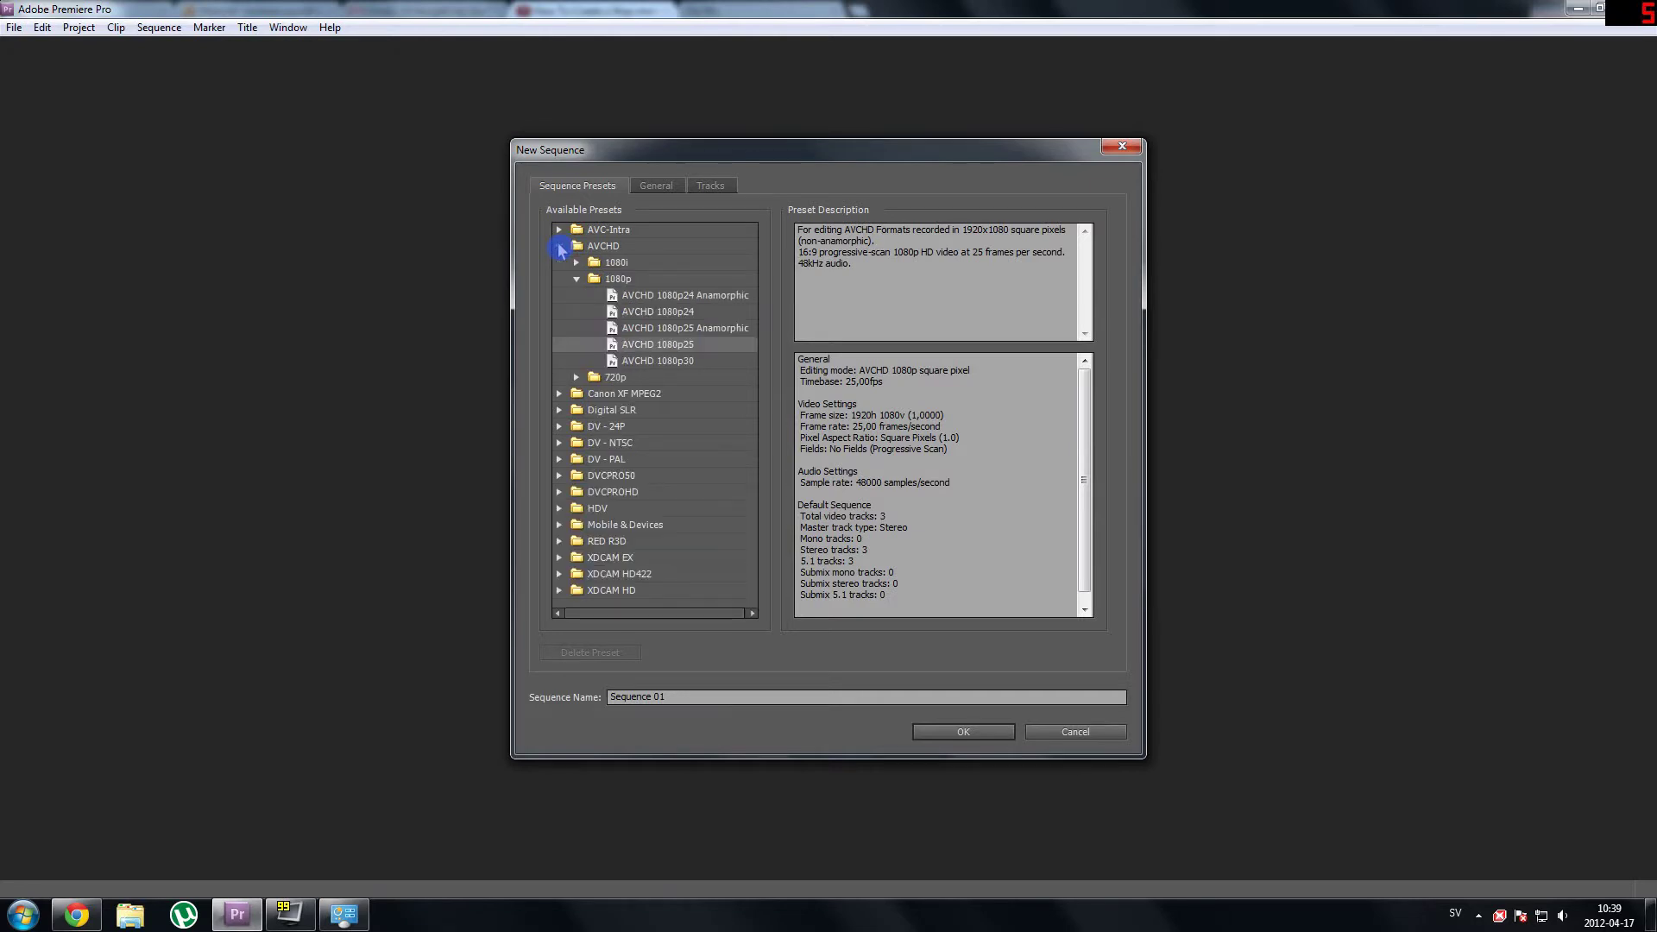
pyautogui.click(580, 278)
pyautogui.click(576, 279)
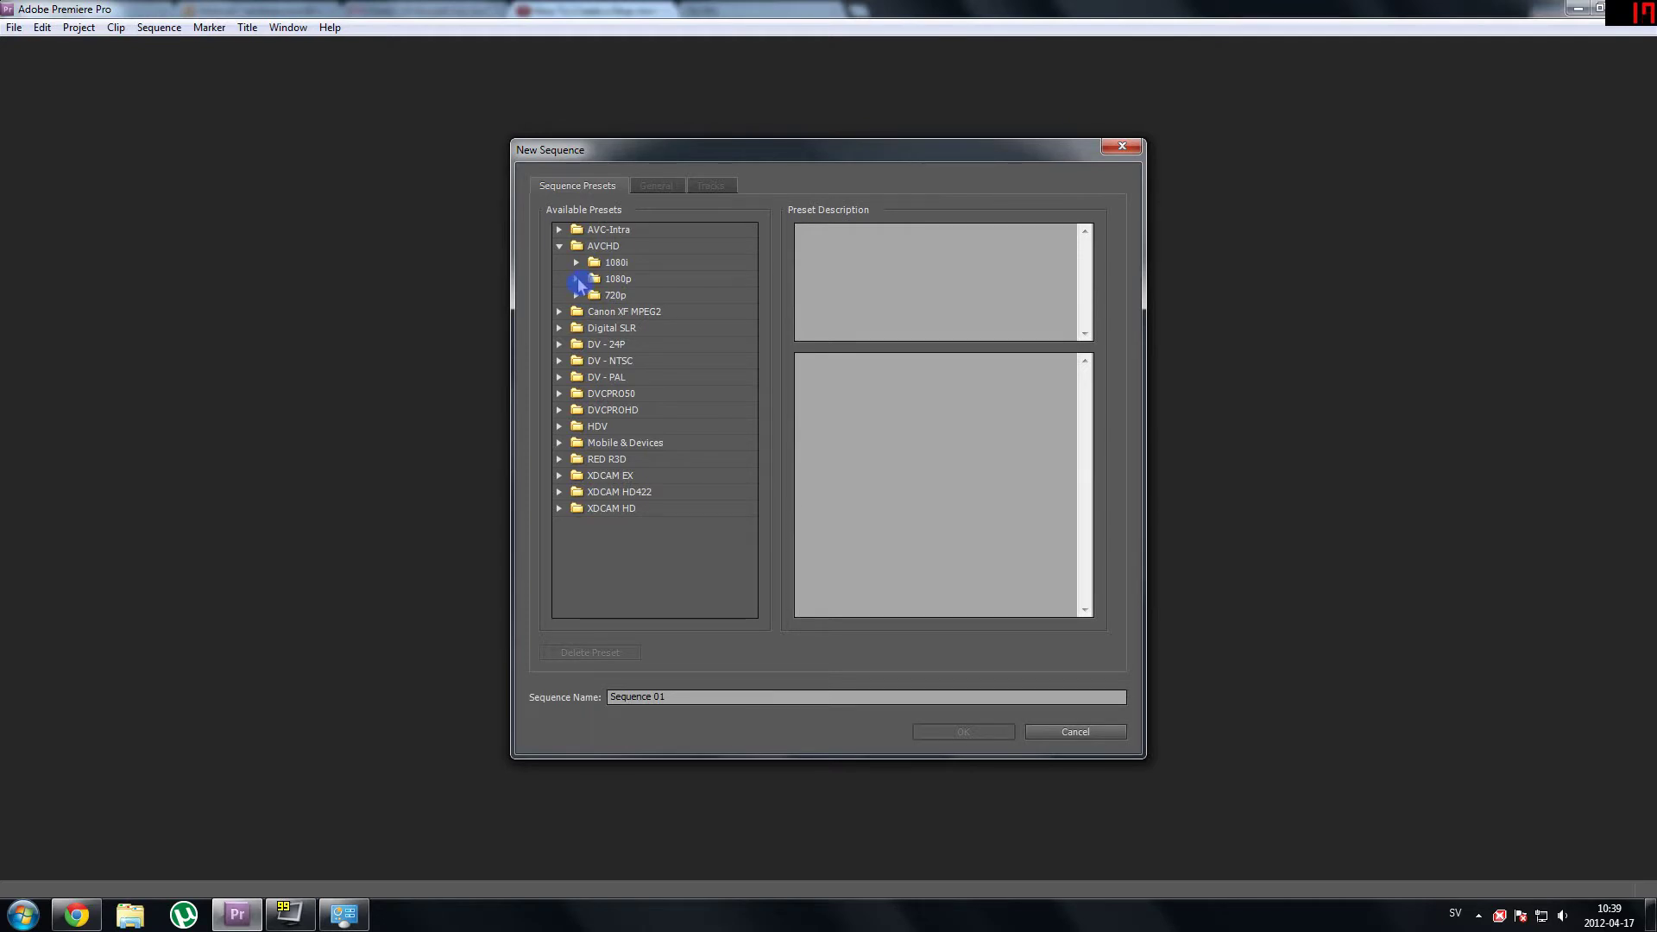
pyautogui.click(576, 279)
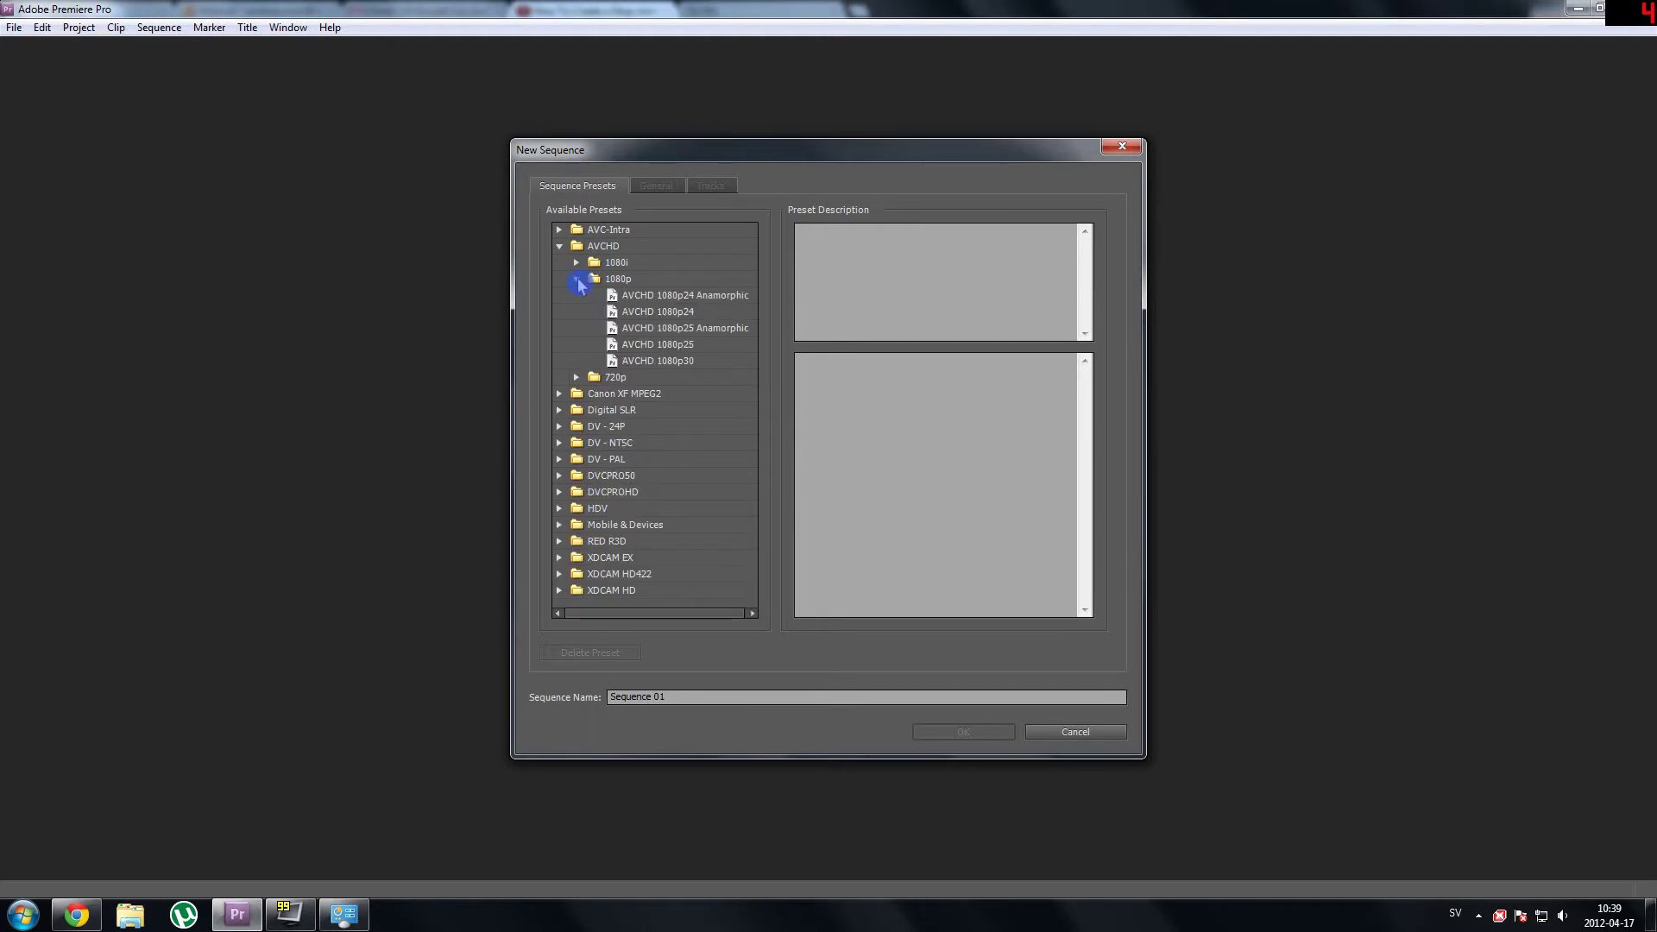
pyautogui.click(675, 315)
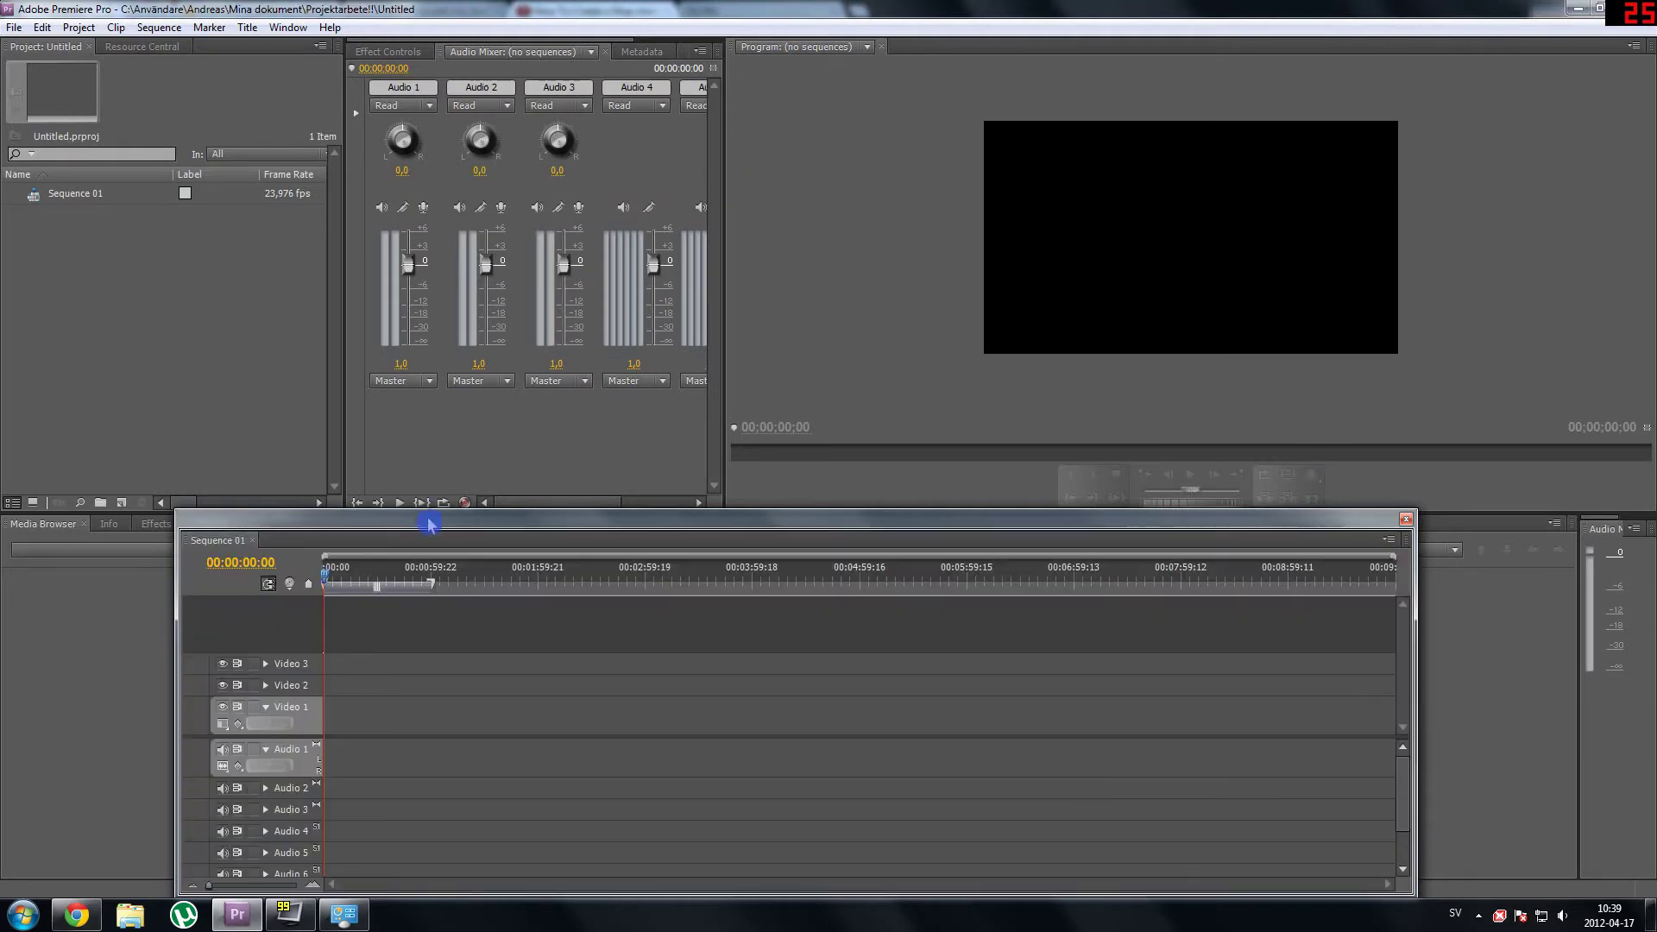
# - Browse the Import dialog to Bilder > 2012-02-24 and select photo 076
pyautogui.click(14, 28)
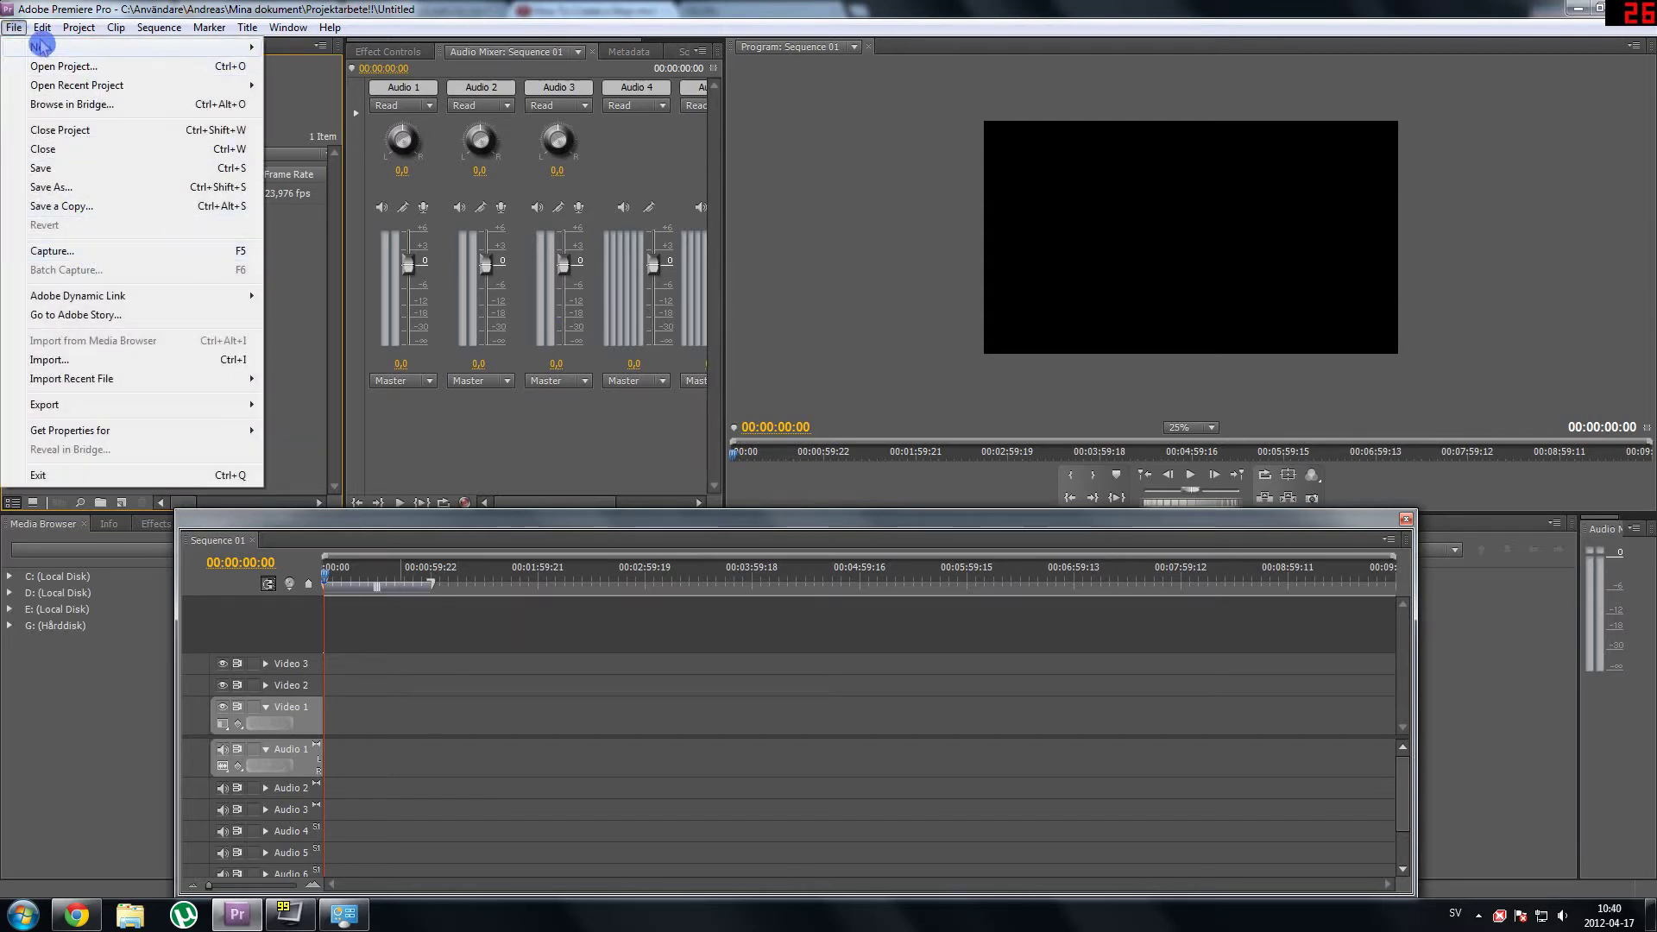
pyautogui.click(15, 28)
pyautogui.click(15, 29)
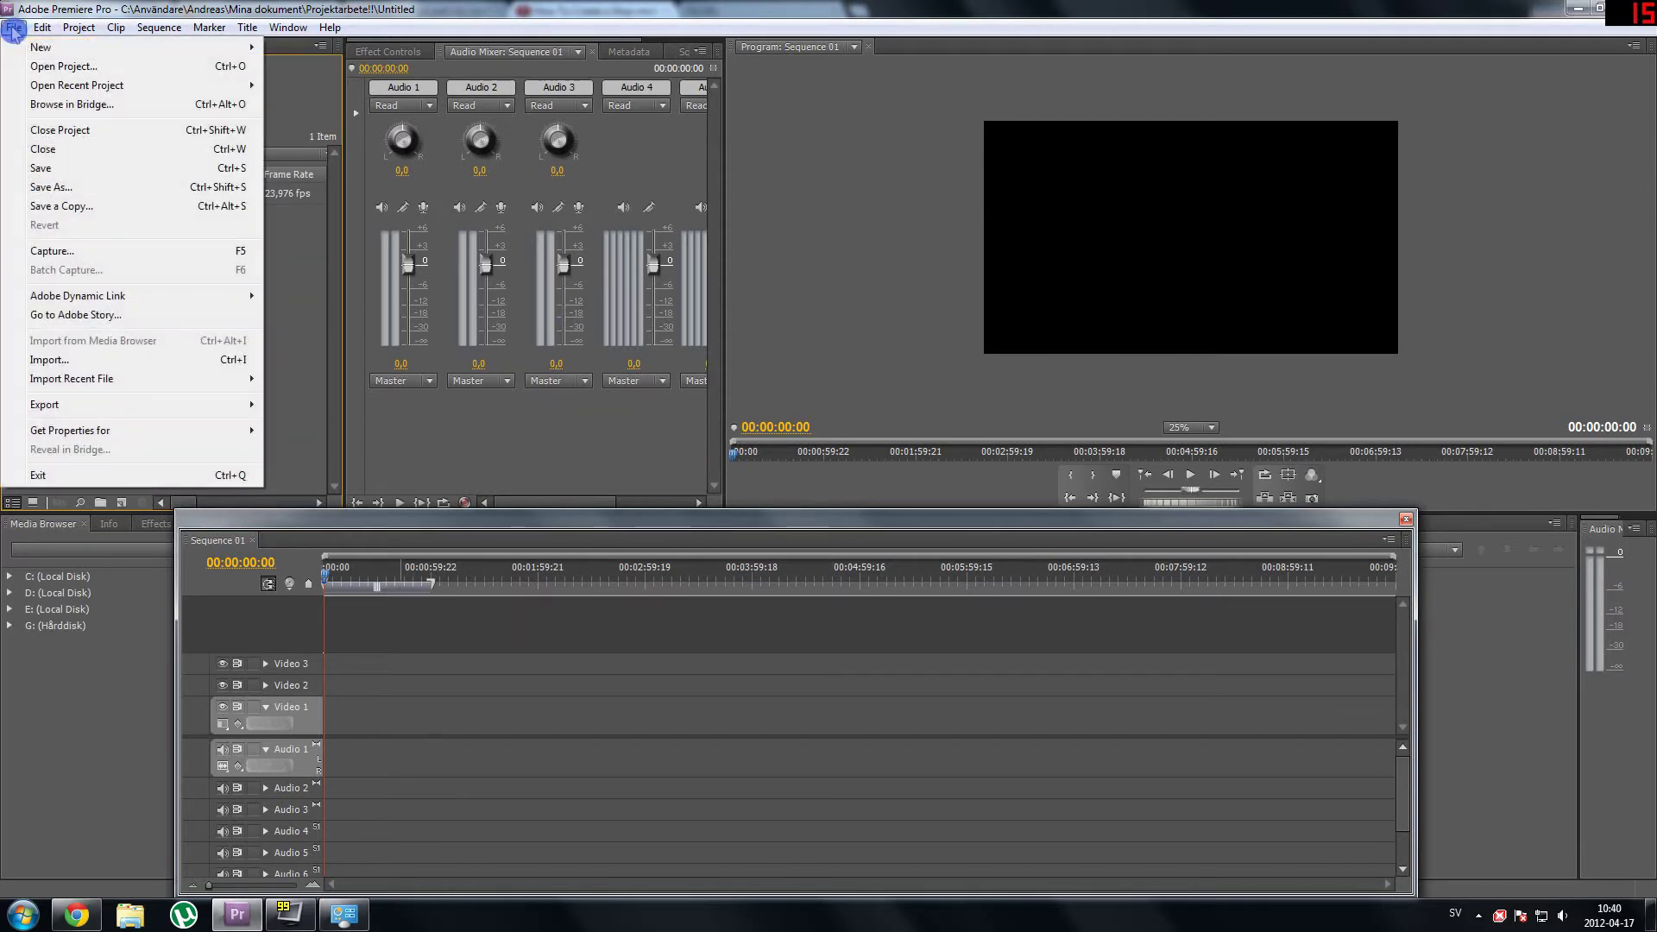
pyautogui.click(73, 361)
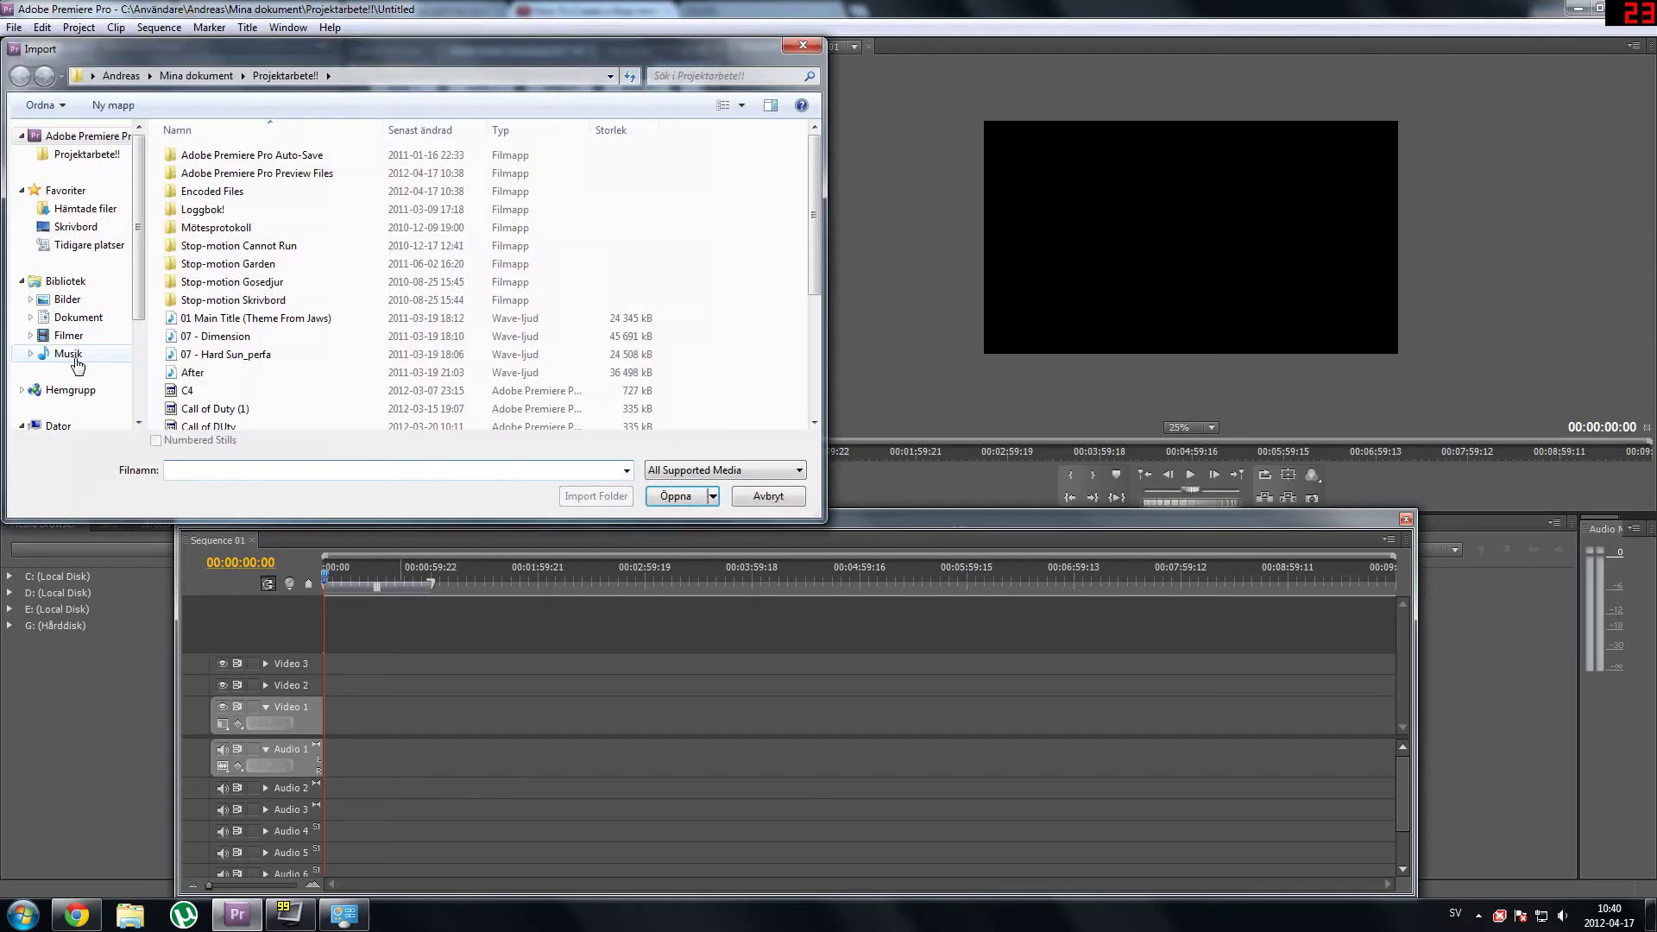
pyautogui.click(80, 300)
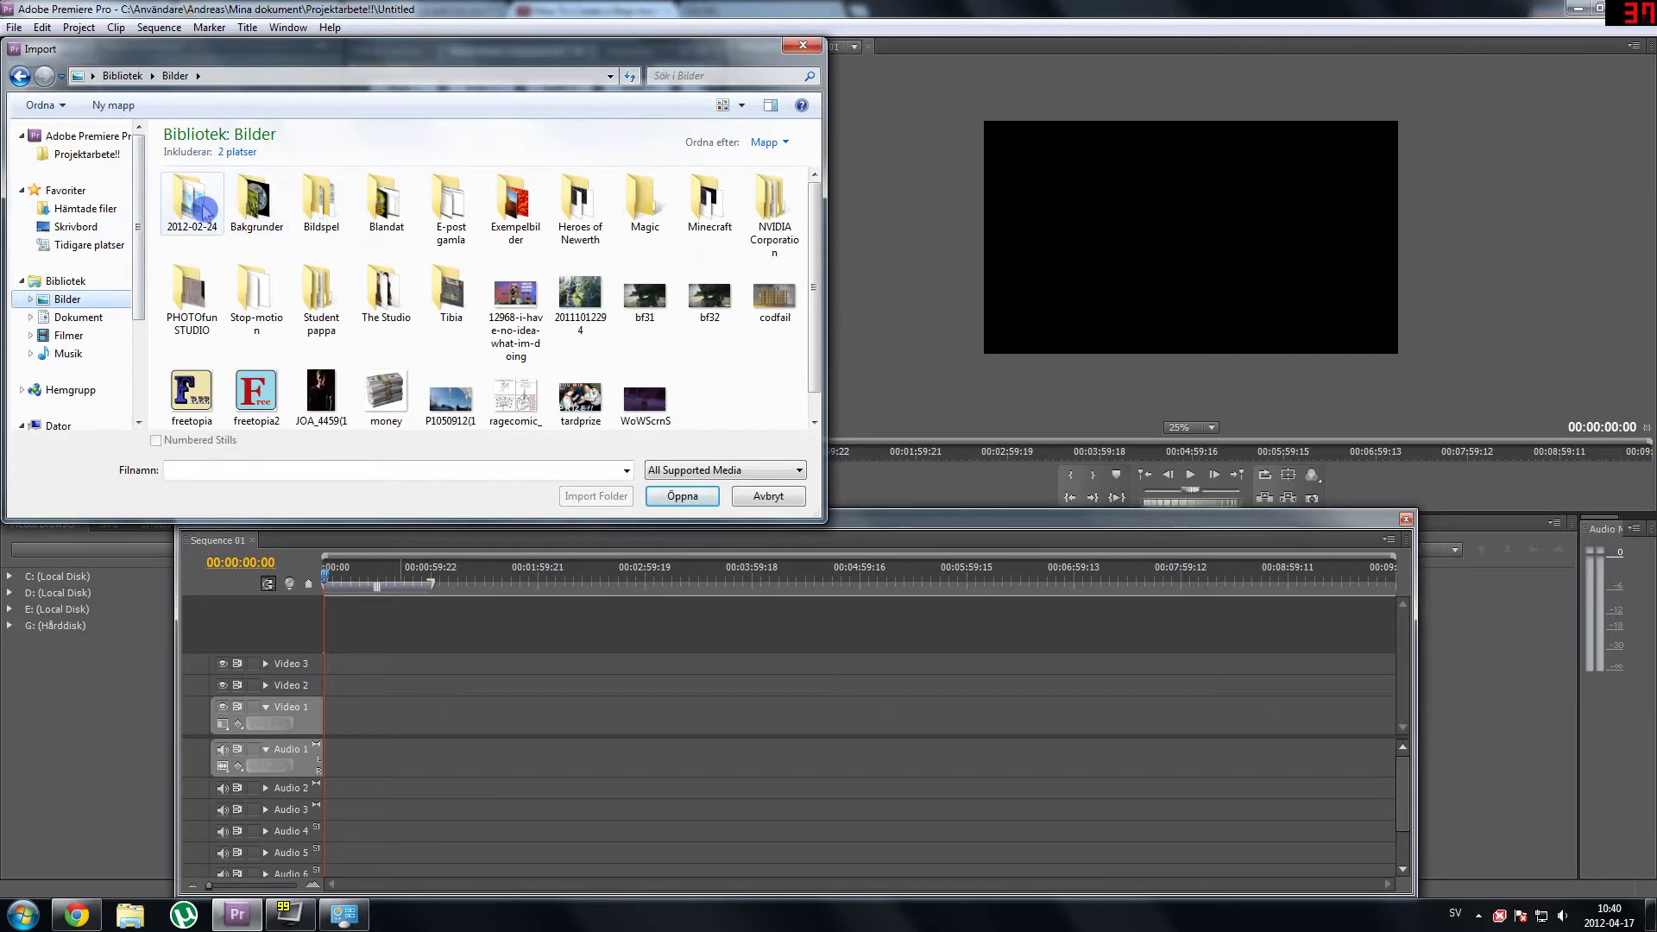
pyautogui.doubleClick(192, 203)
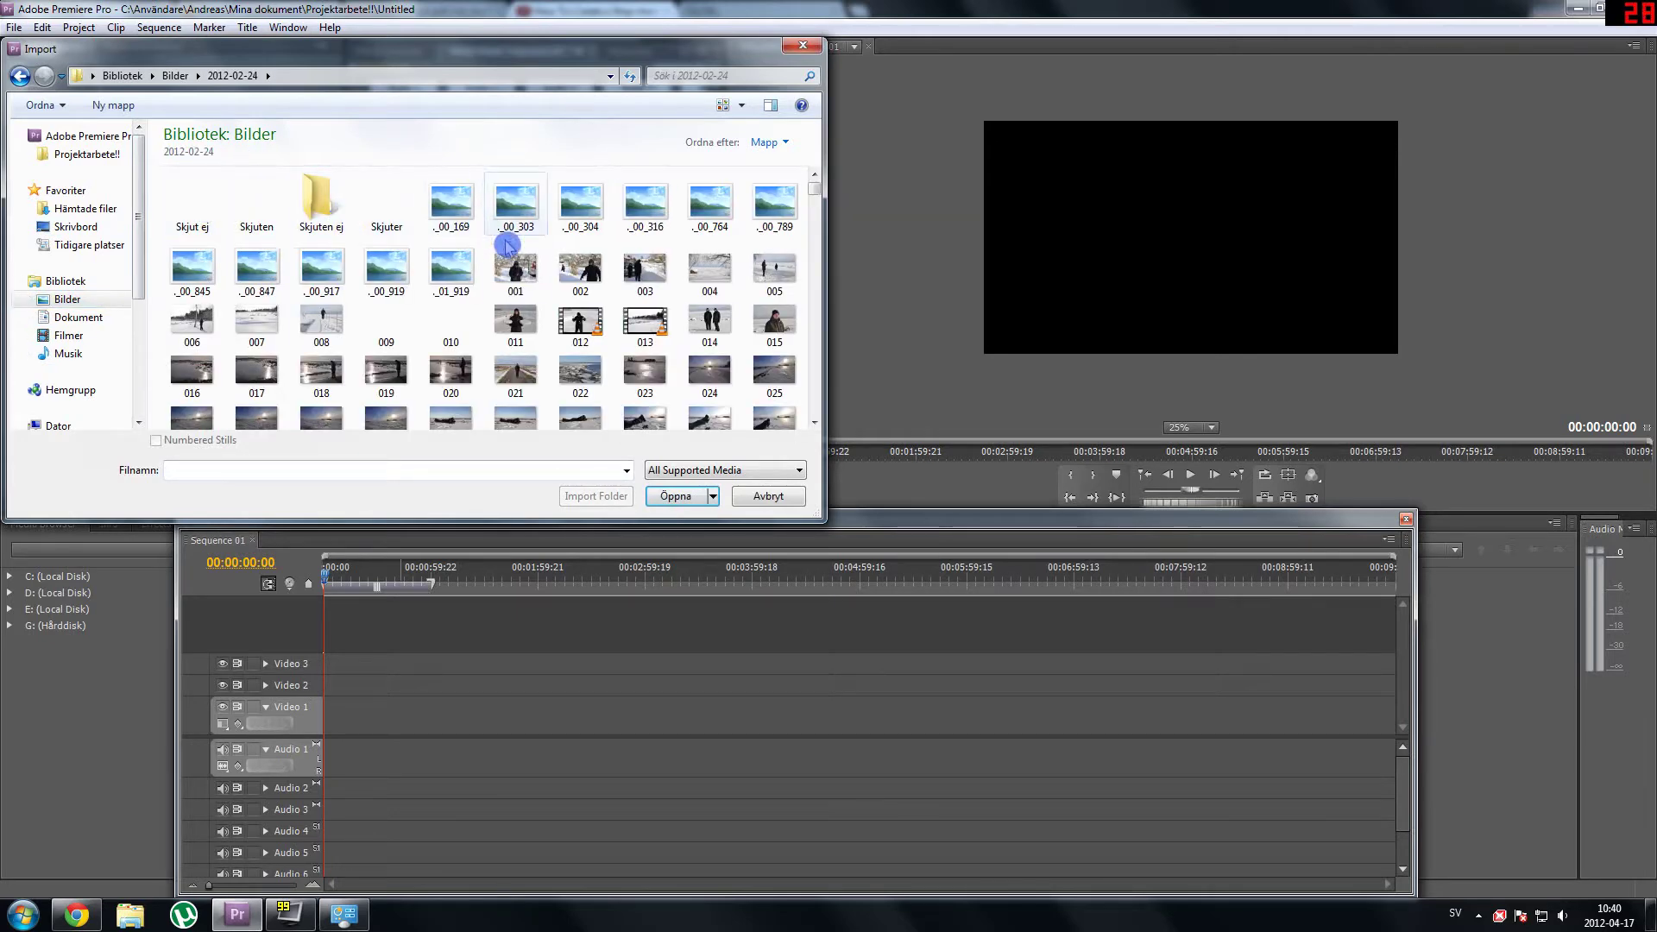
pyautogui.scroll(-5, 535, 276)
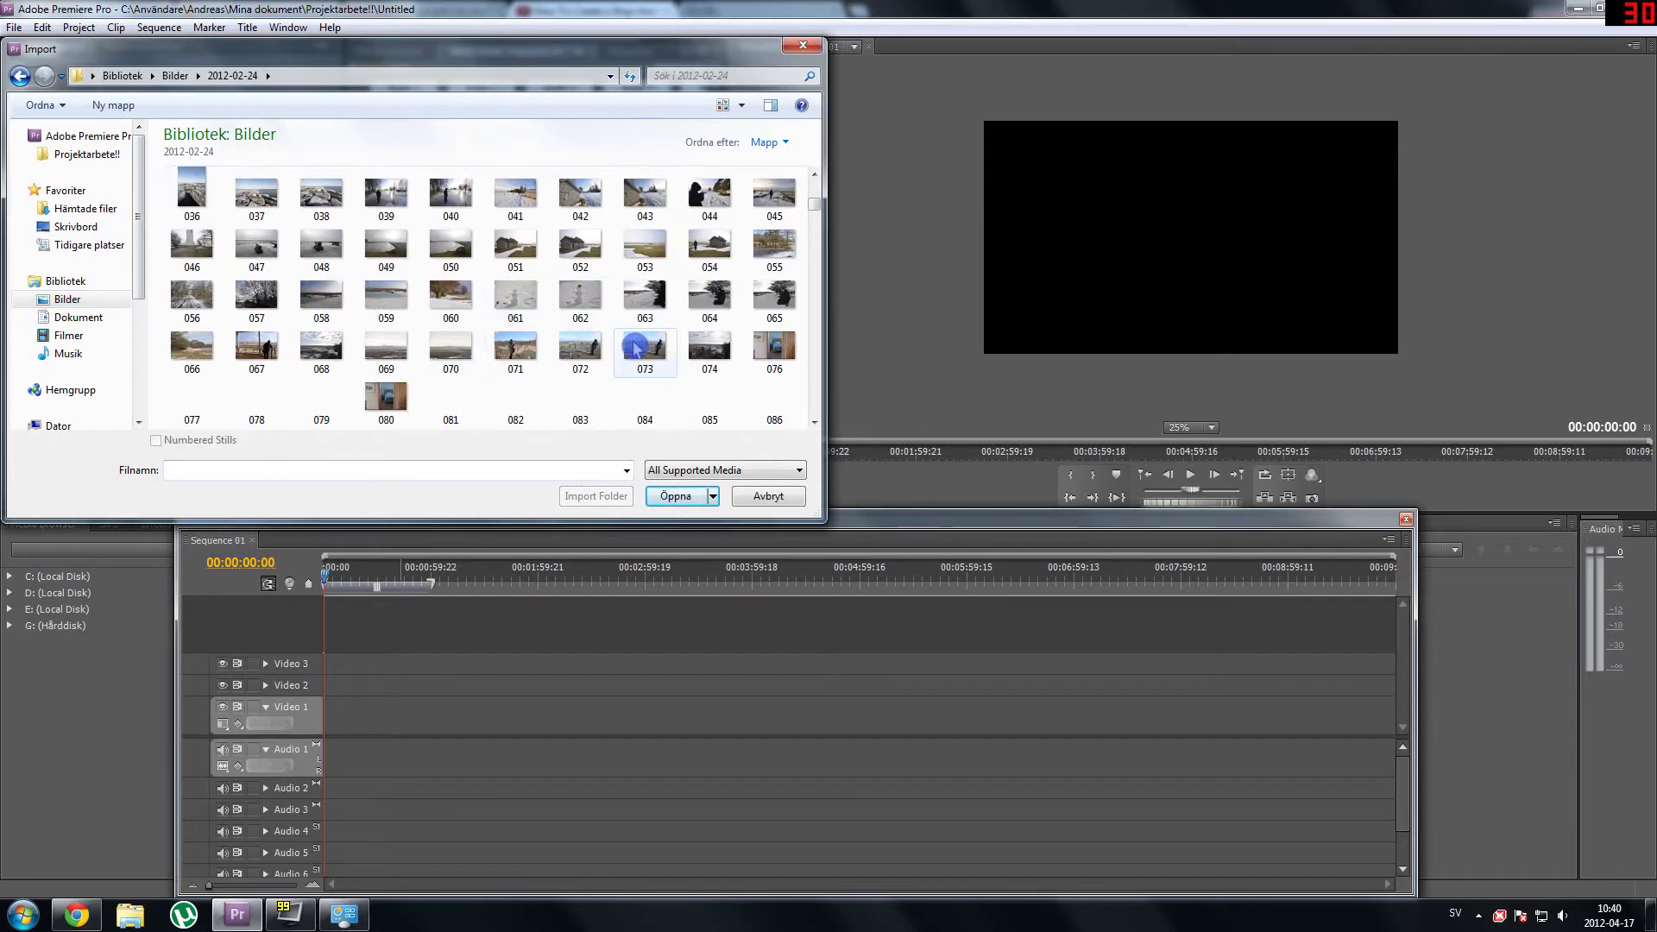
pyautogui.click(771, 349)
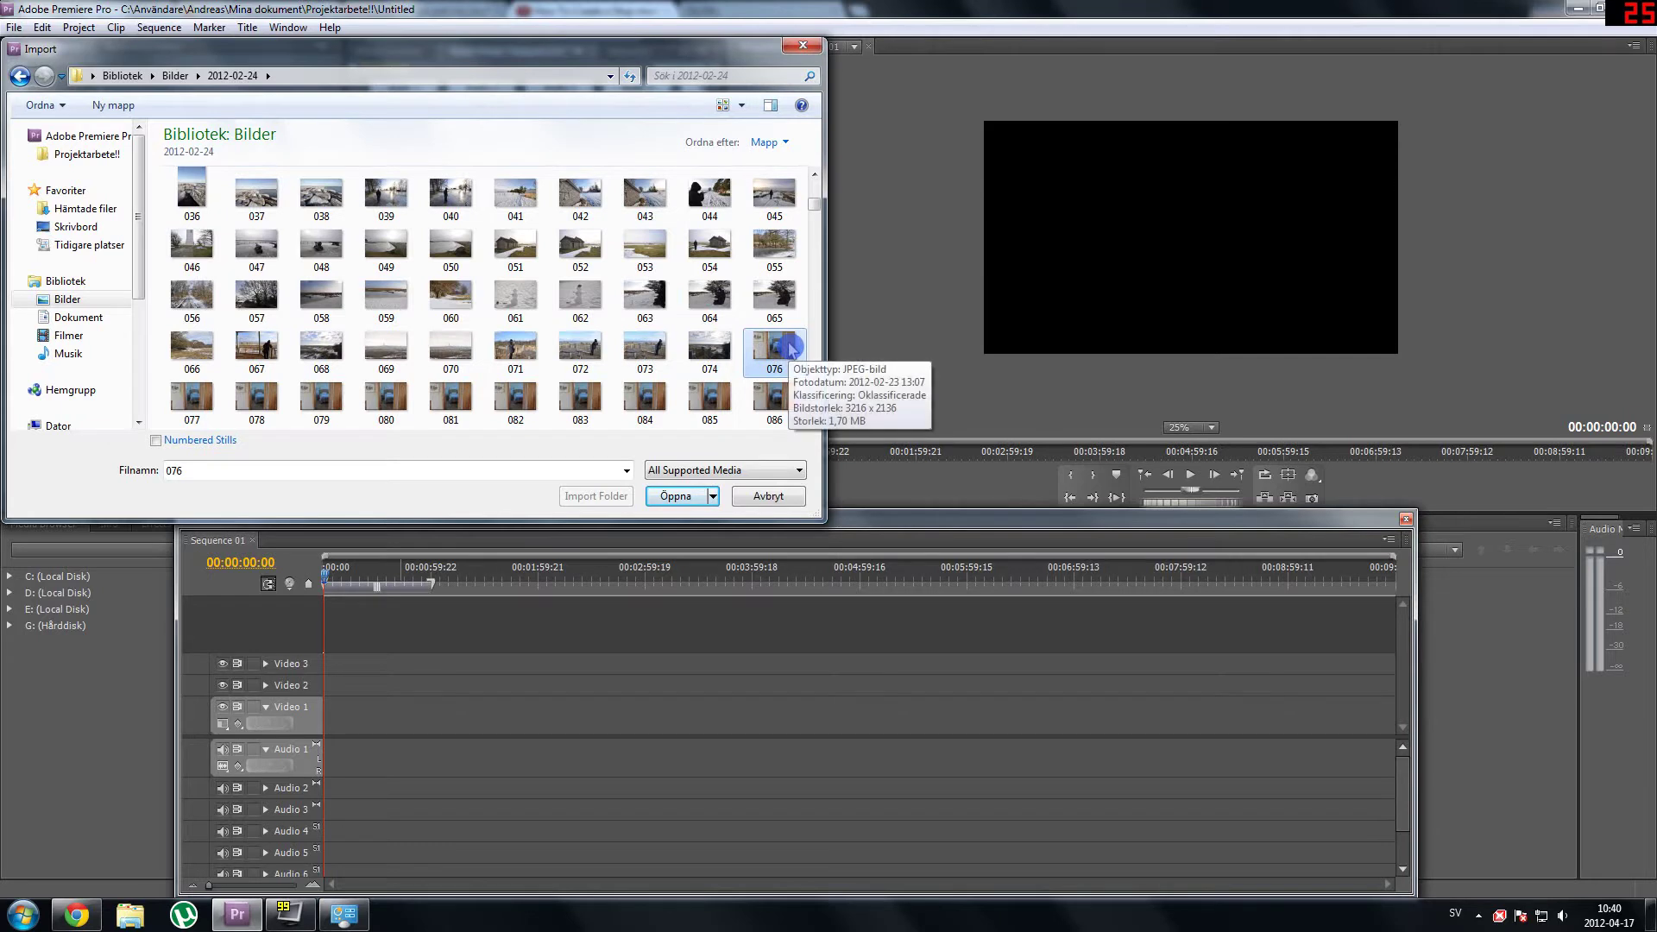
# - Tick Numbered Stills and import photos from 076 onward as the single clip 076.JPG
pyautogui.scroll(-2, 781, 354)
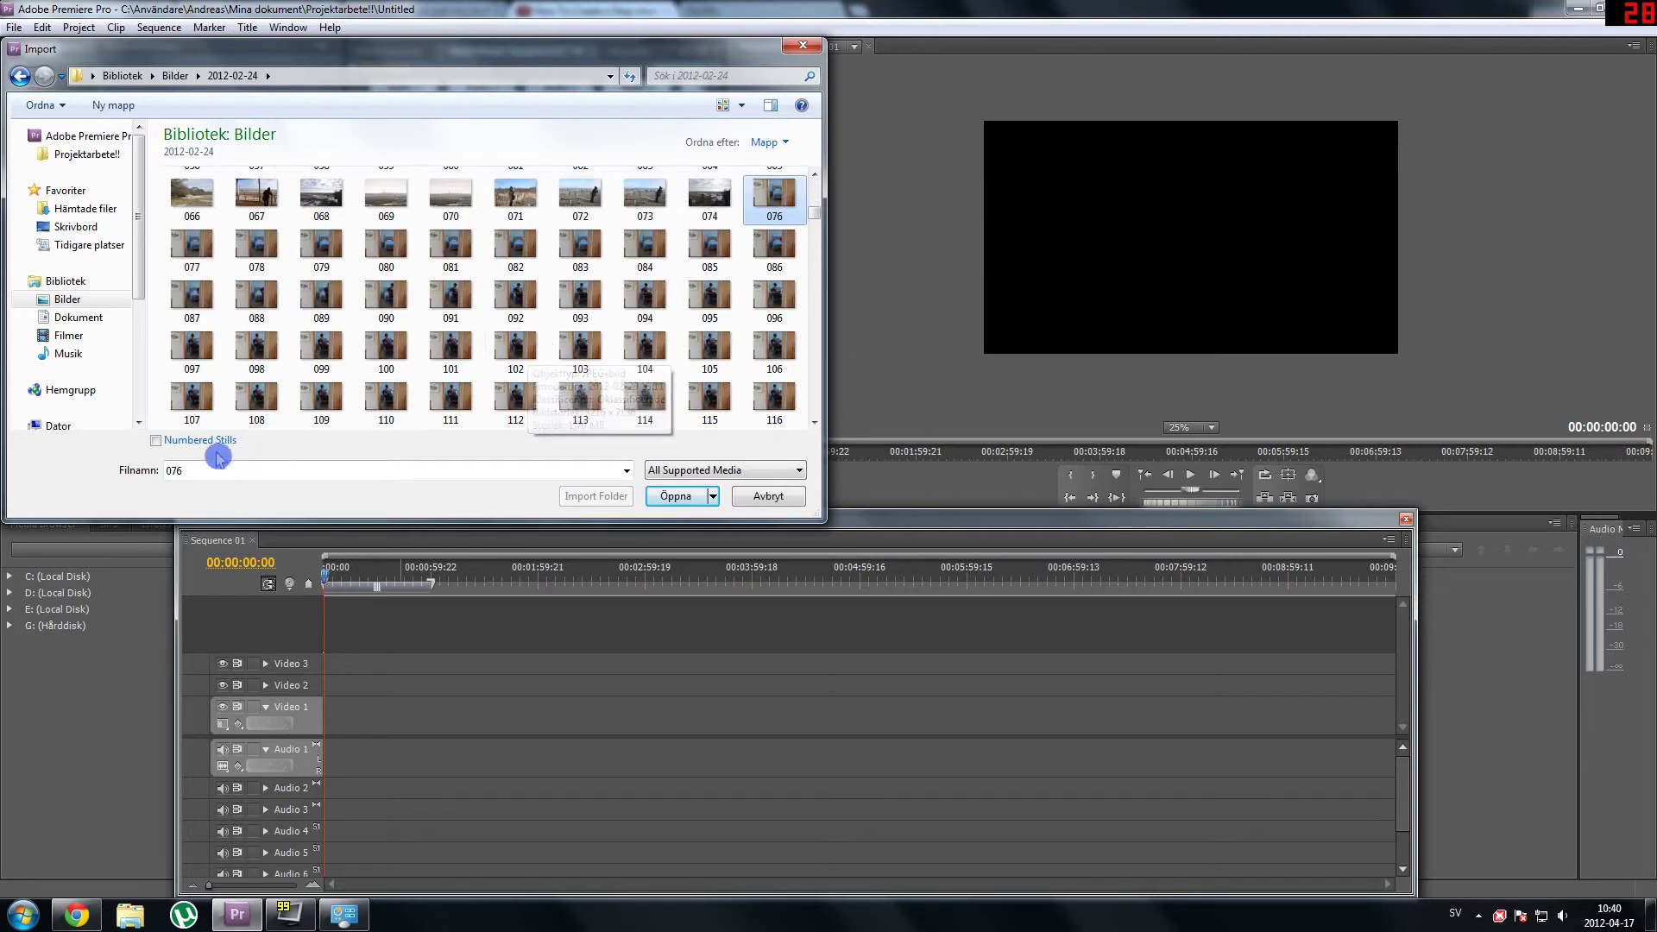
pyautogui.click(157, 441)
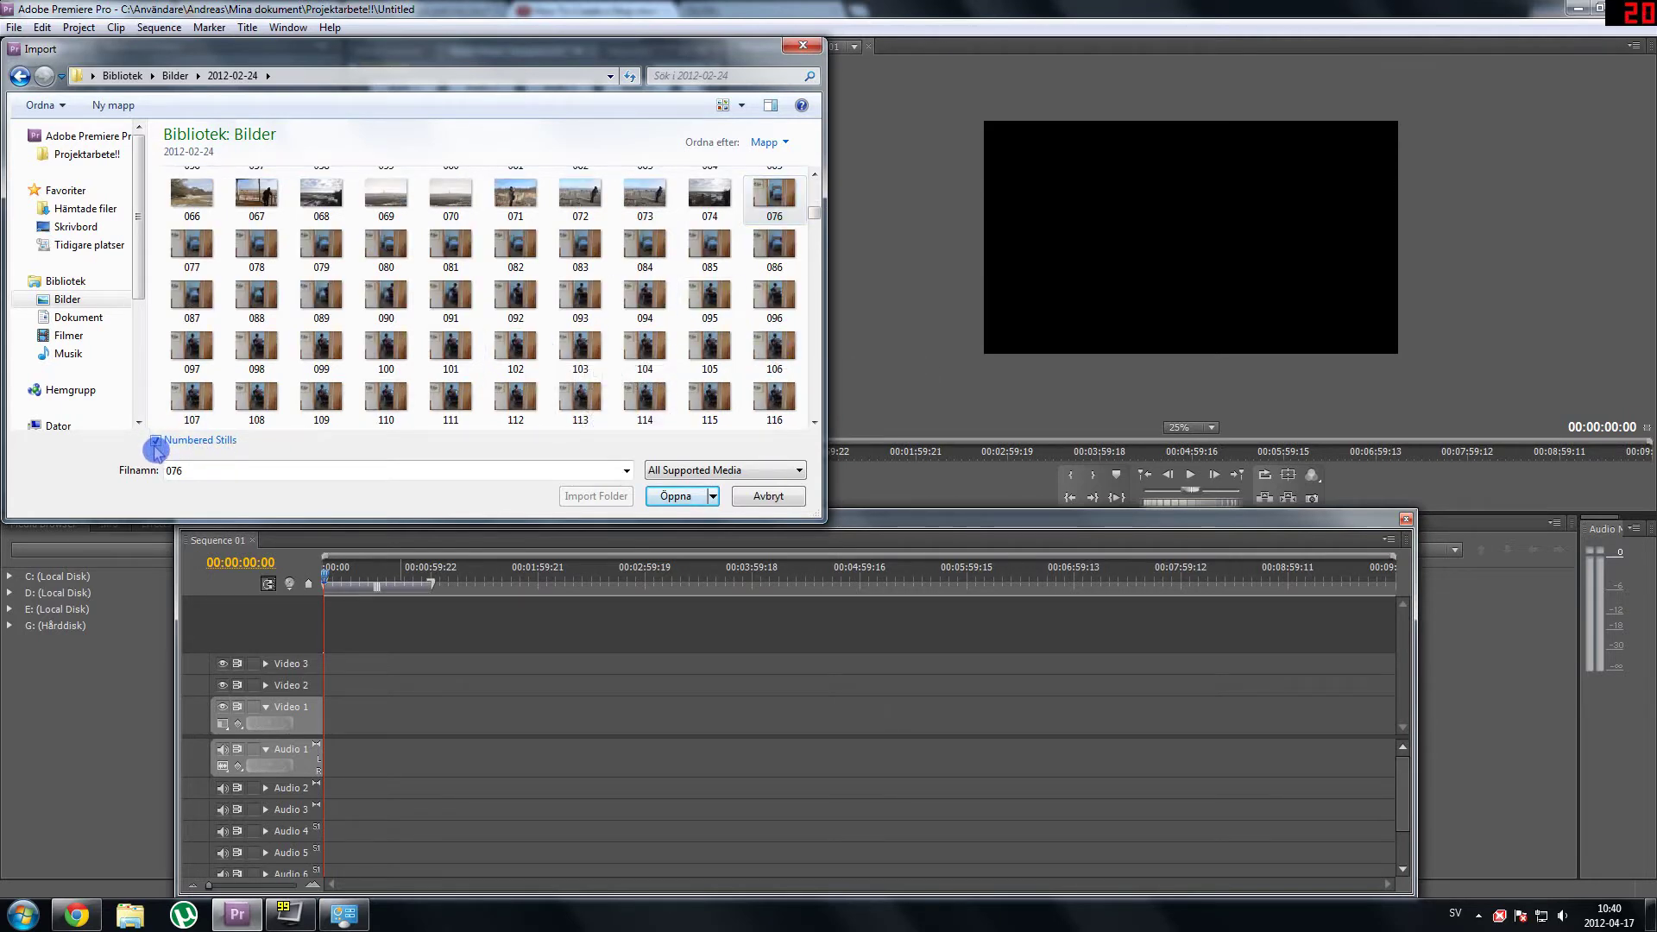
pyautogui.click(156, 442)
pyautogui.click(677, 499)
pyautogui.click(774, 195)
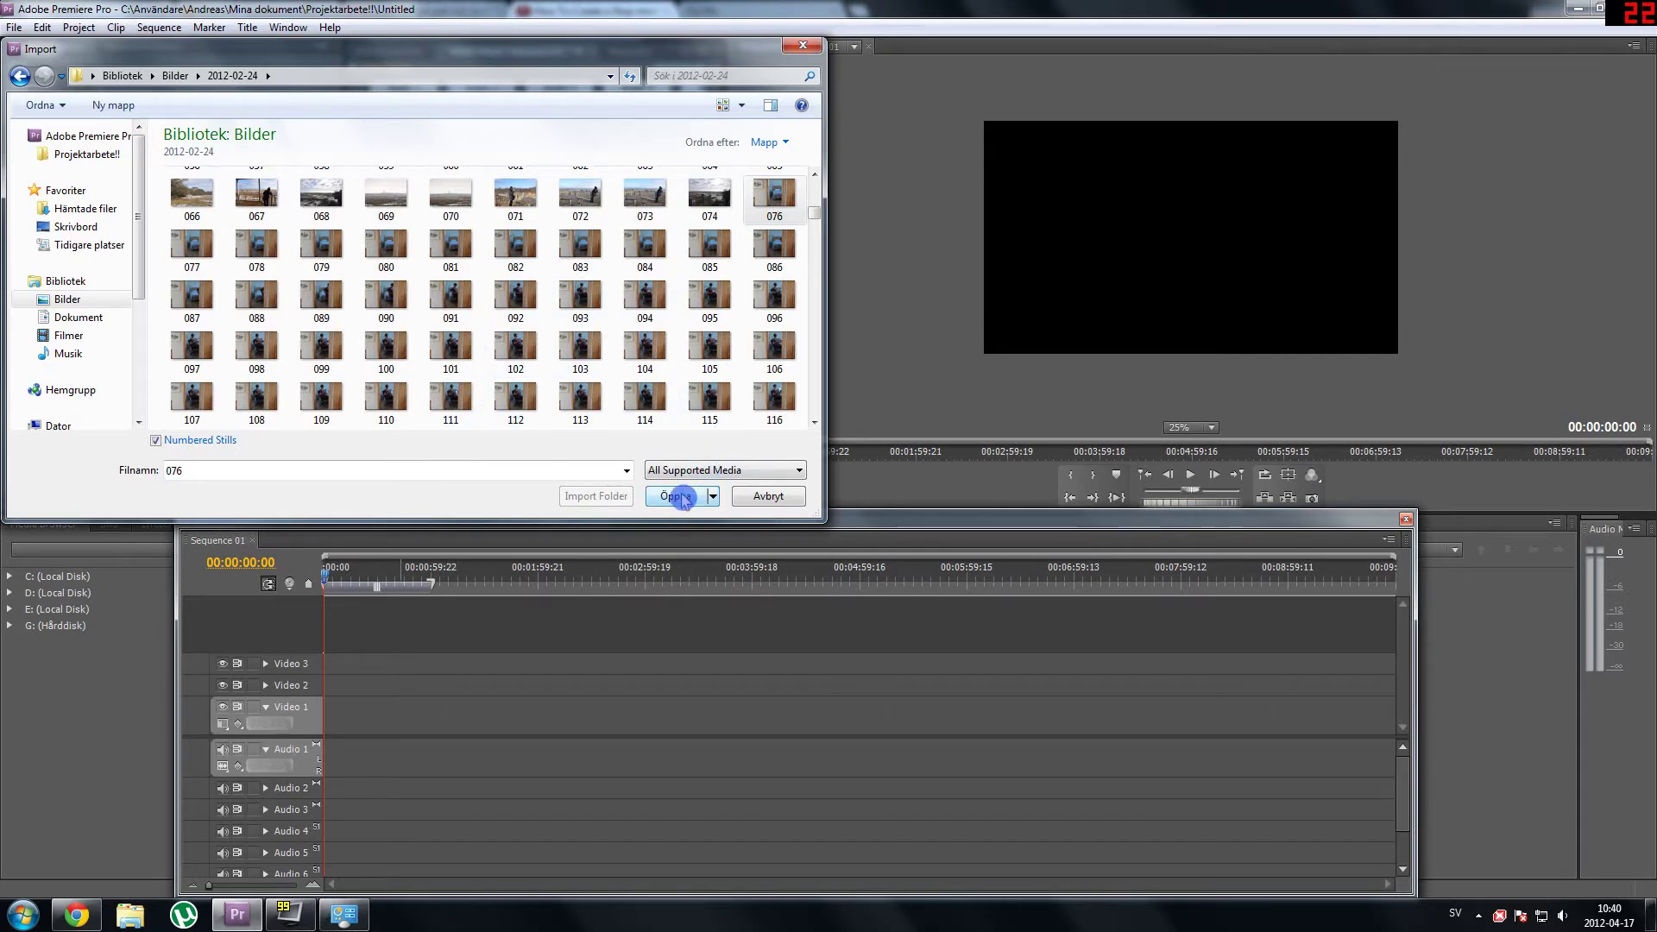
pyautogui.click(764, 201)
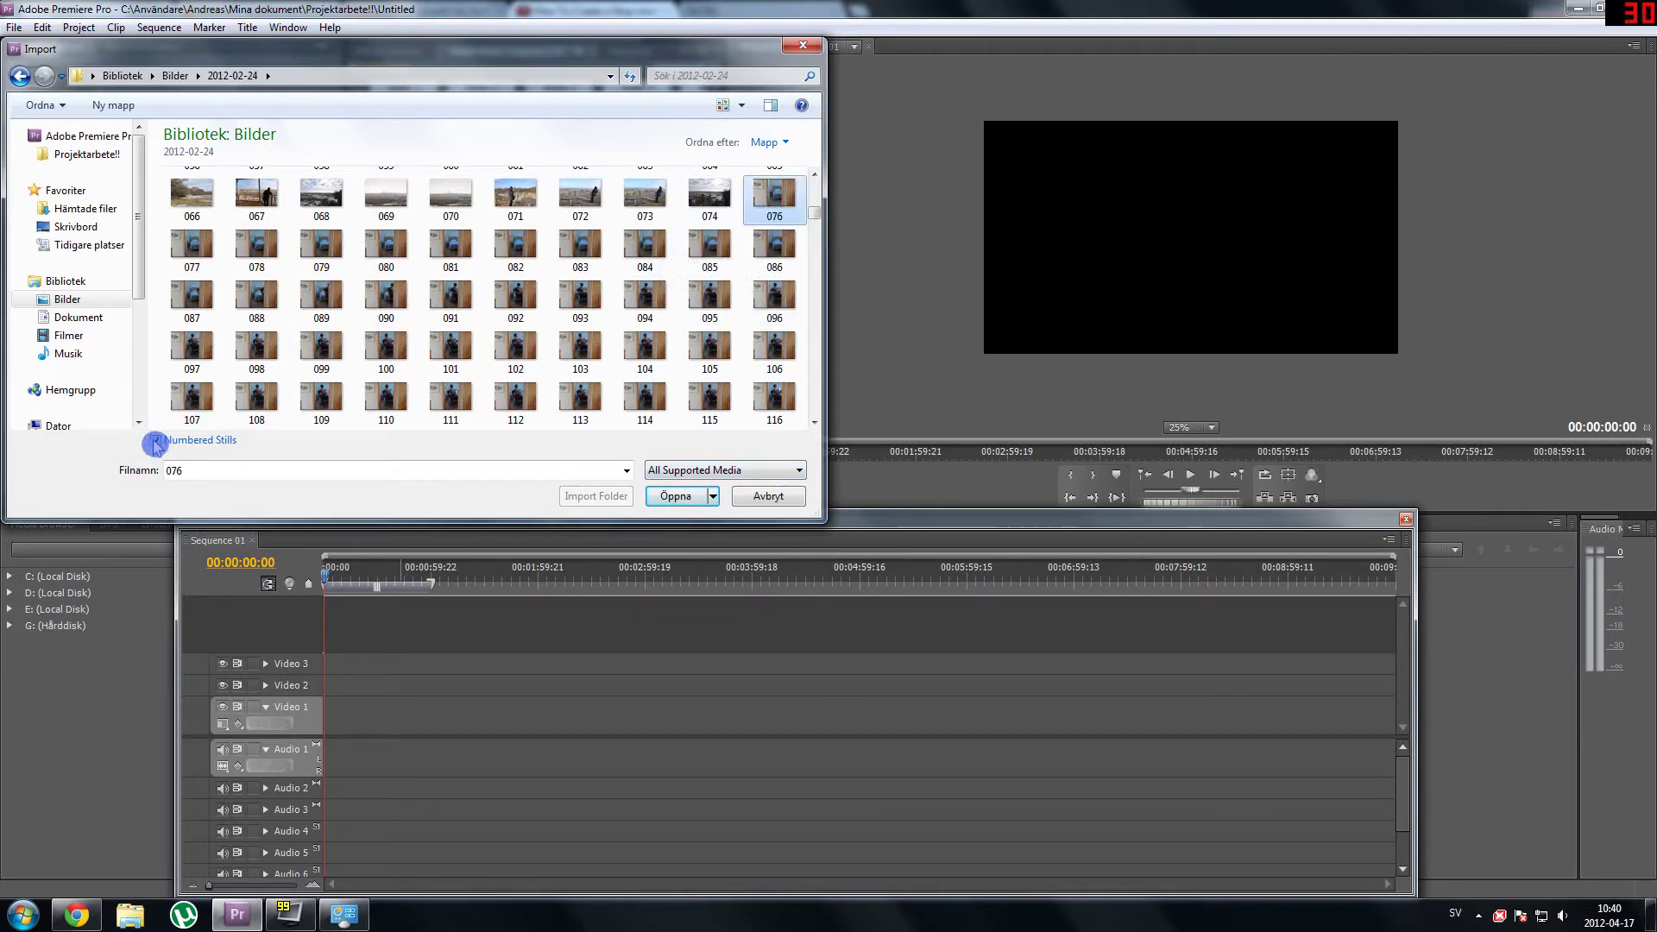
pyautogui.click(674, 499)
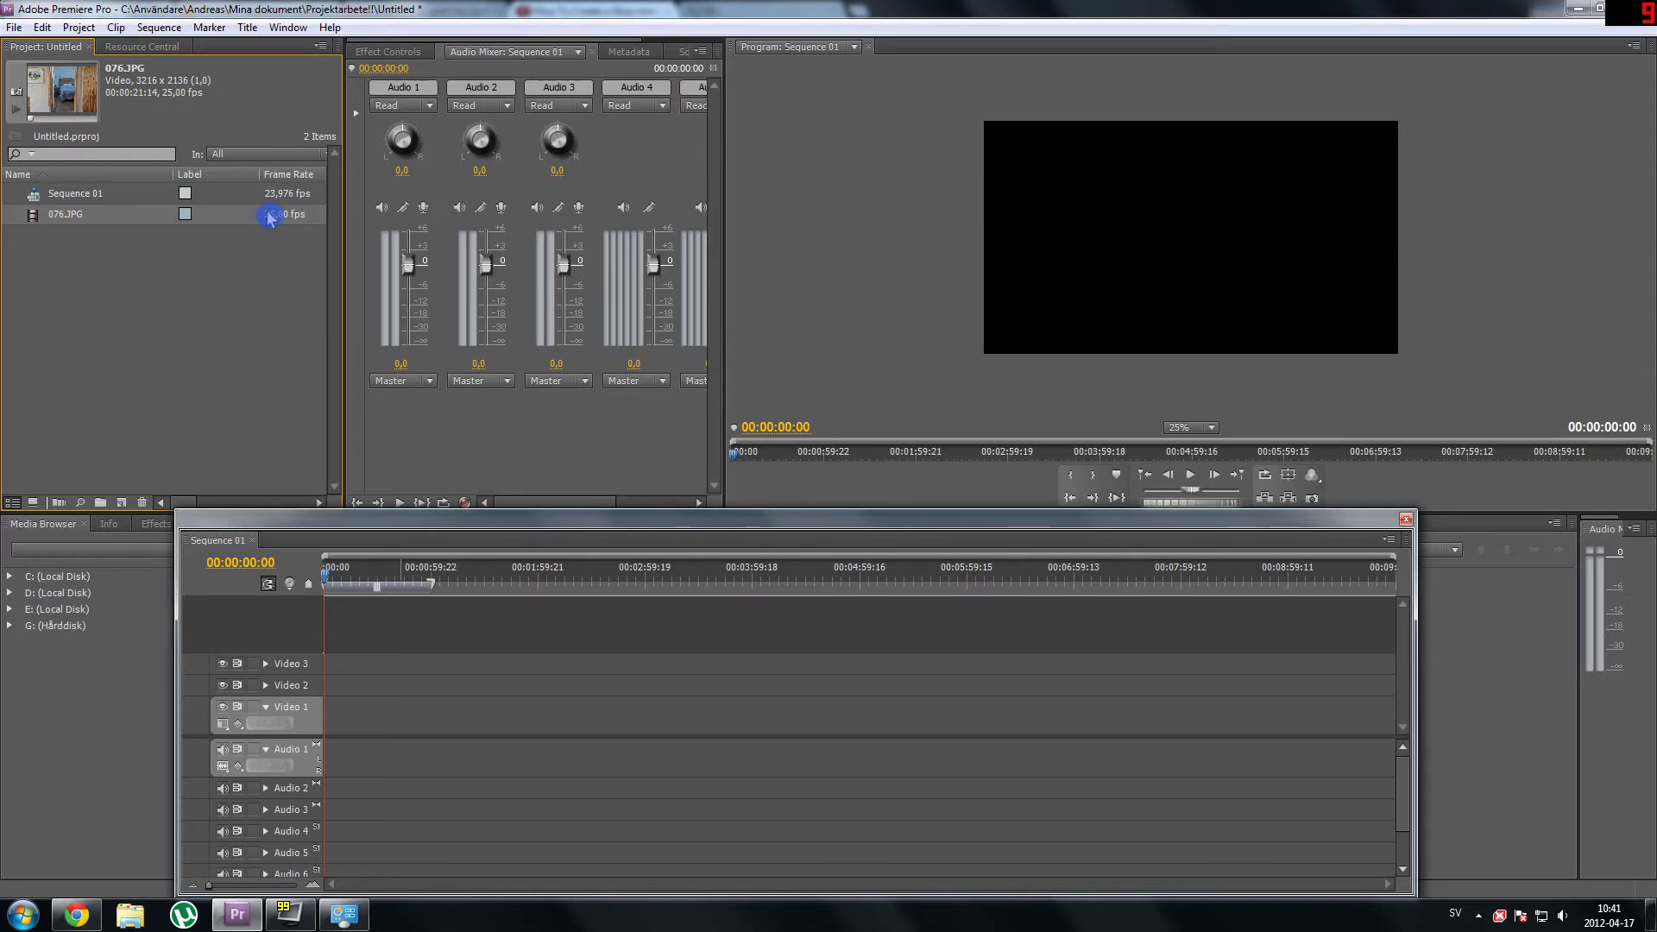
# - Interpret 076.JPG footage with an assumed frame rate of 10 fps
pyautogui.rightClick(48, 214)
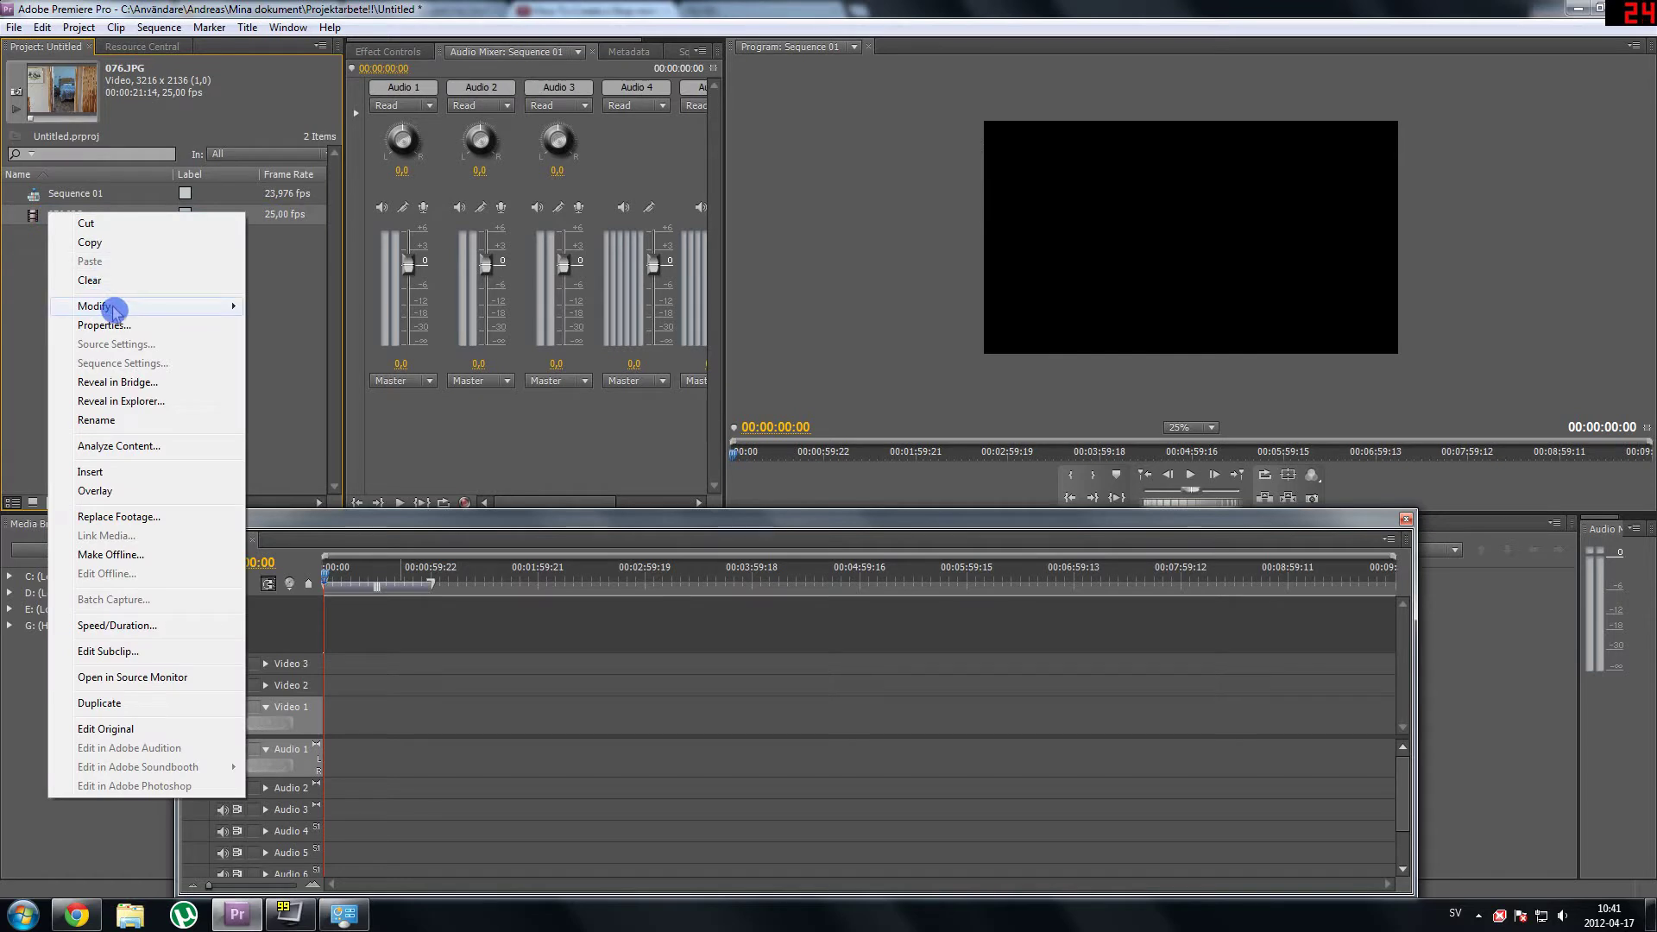
pyautogui.moveTo(114, 309)
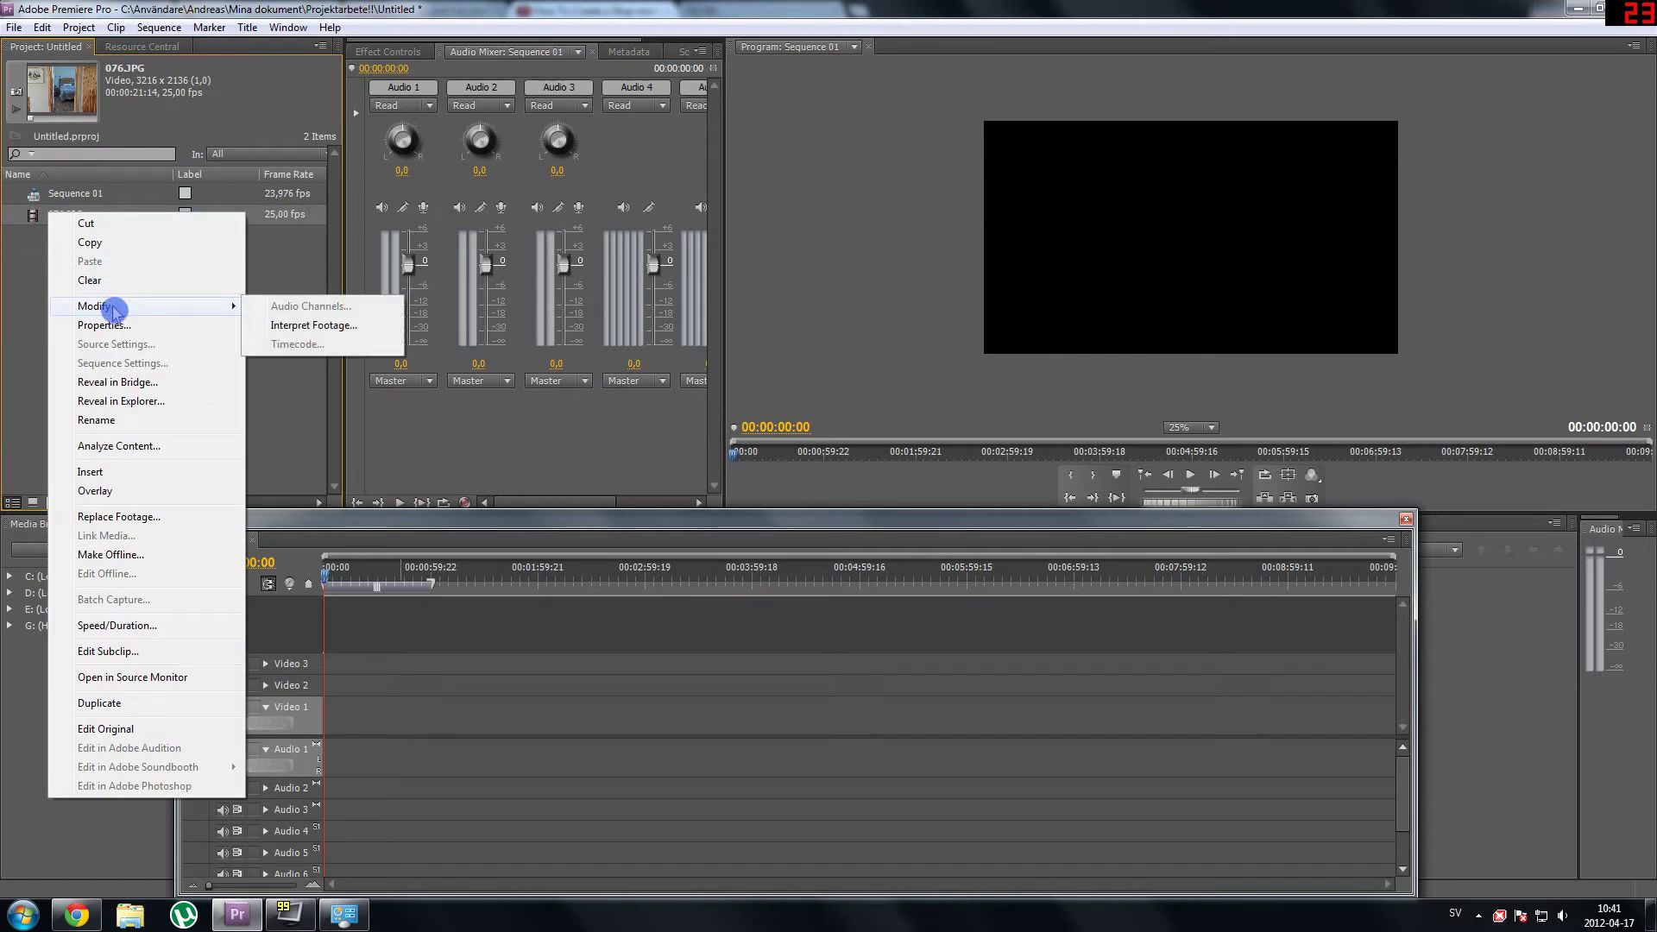
pyautogui.click(316, 325)
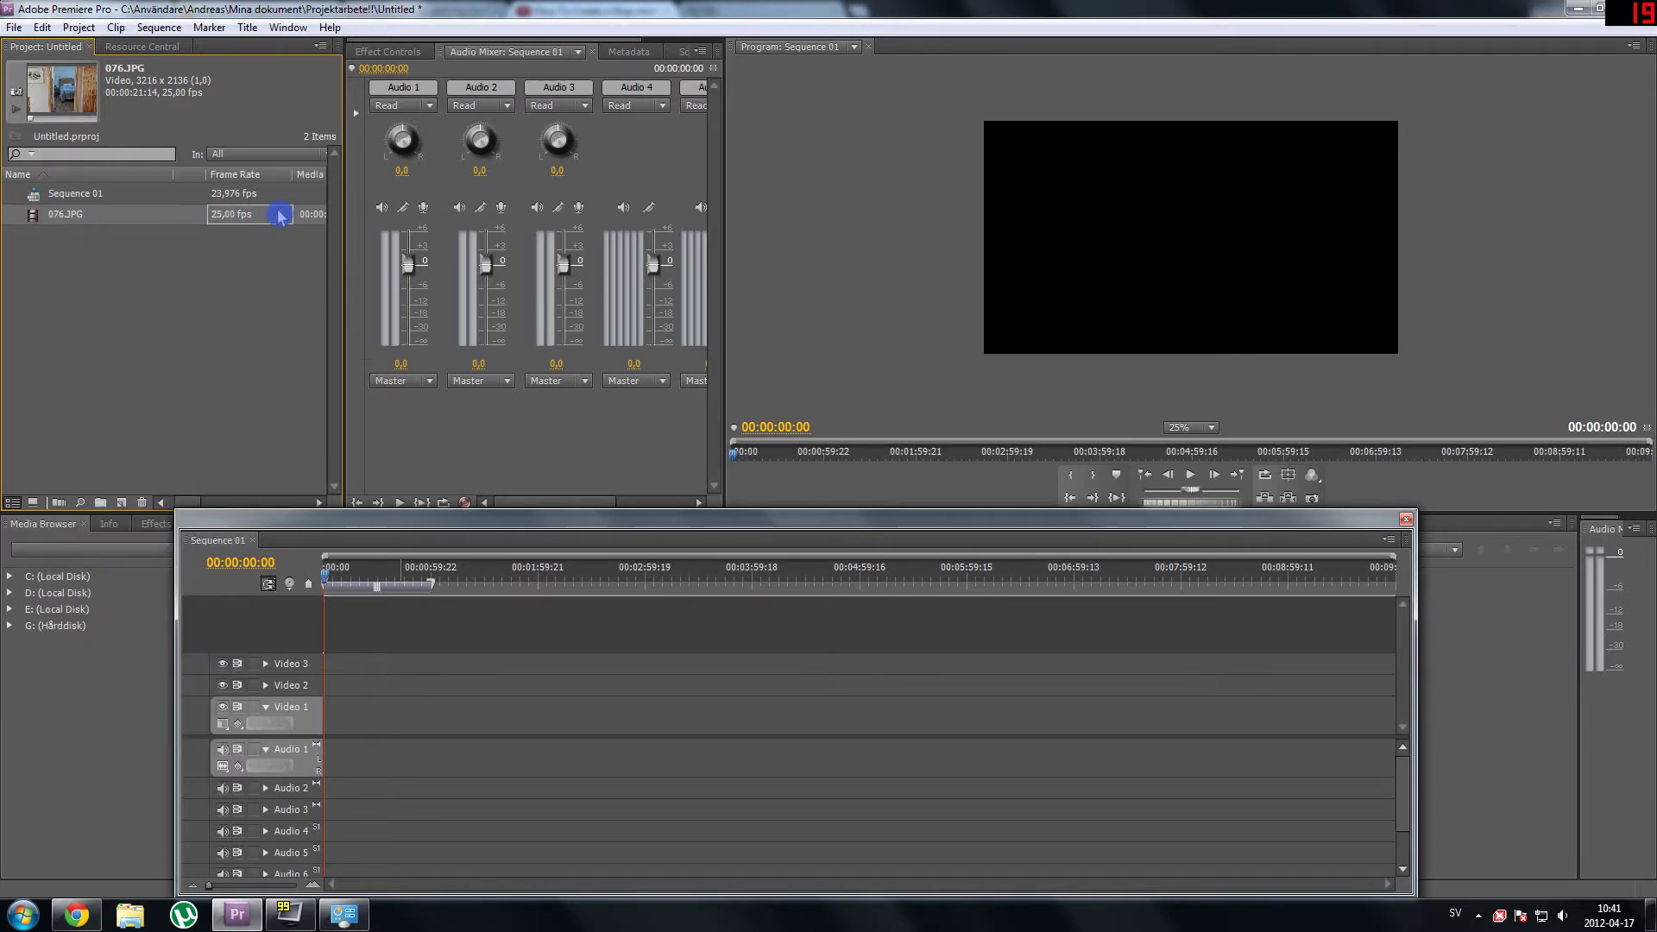
pyautogui.click(226, 217)
pyautogui.click(69, 216)
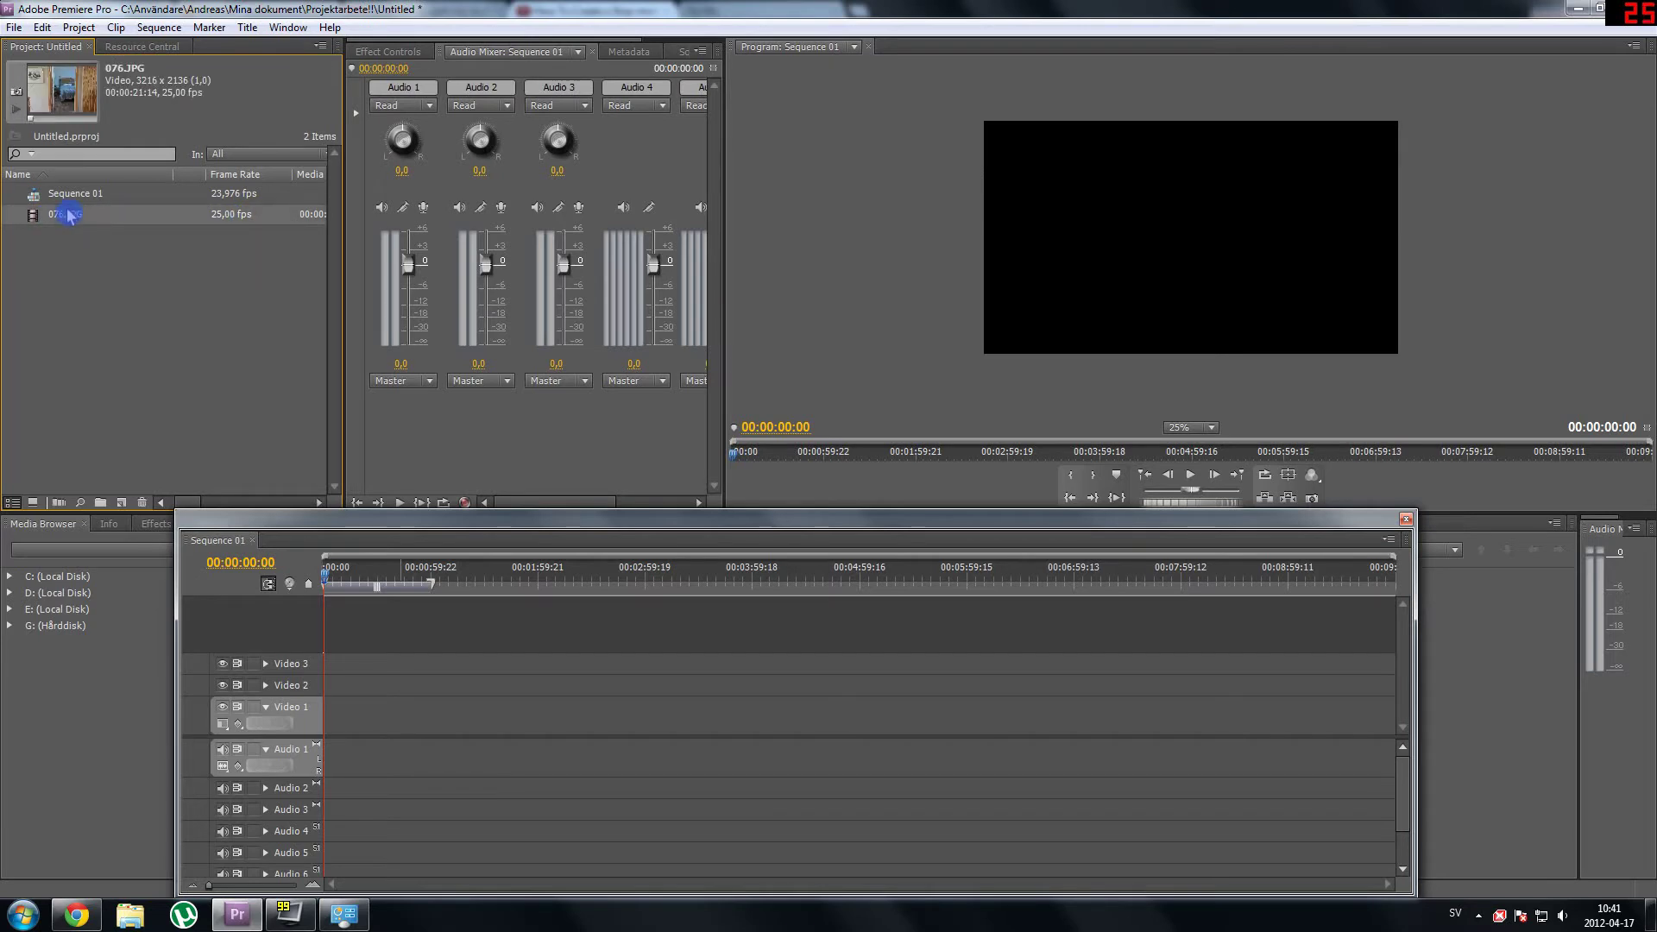
pyautogui.rightClick(37, 216)
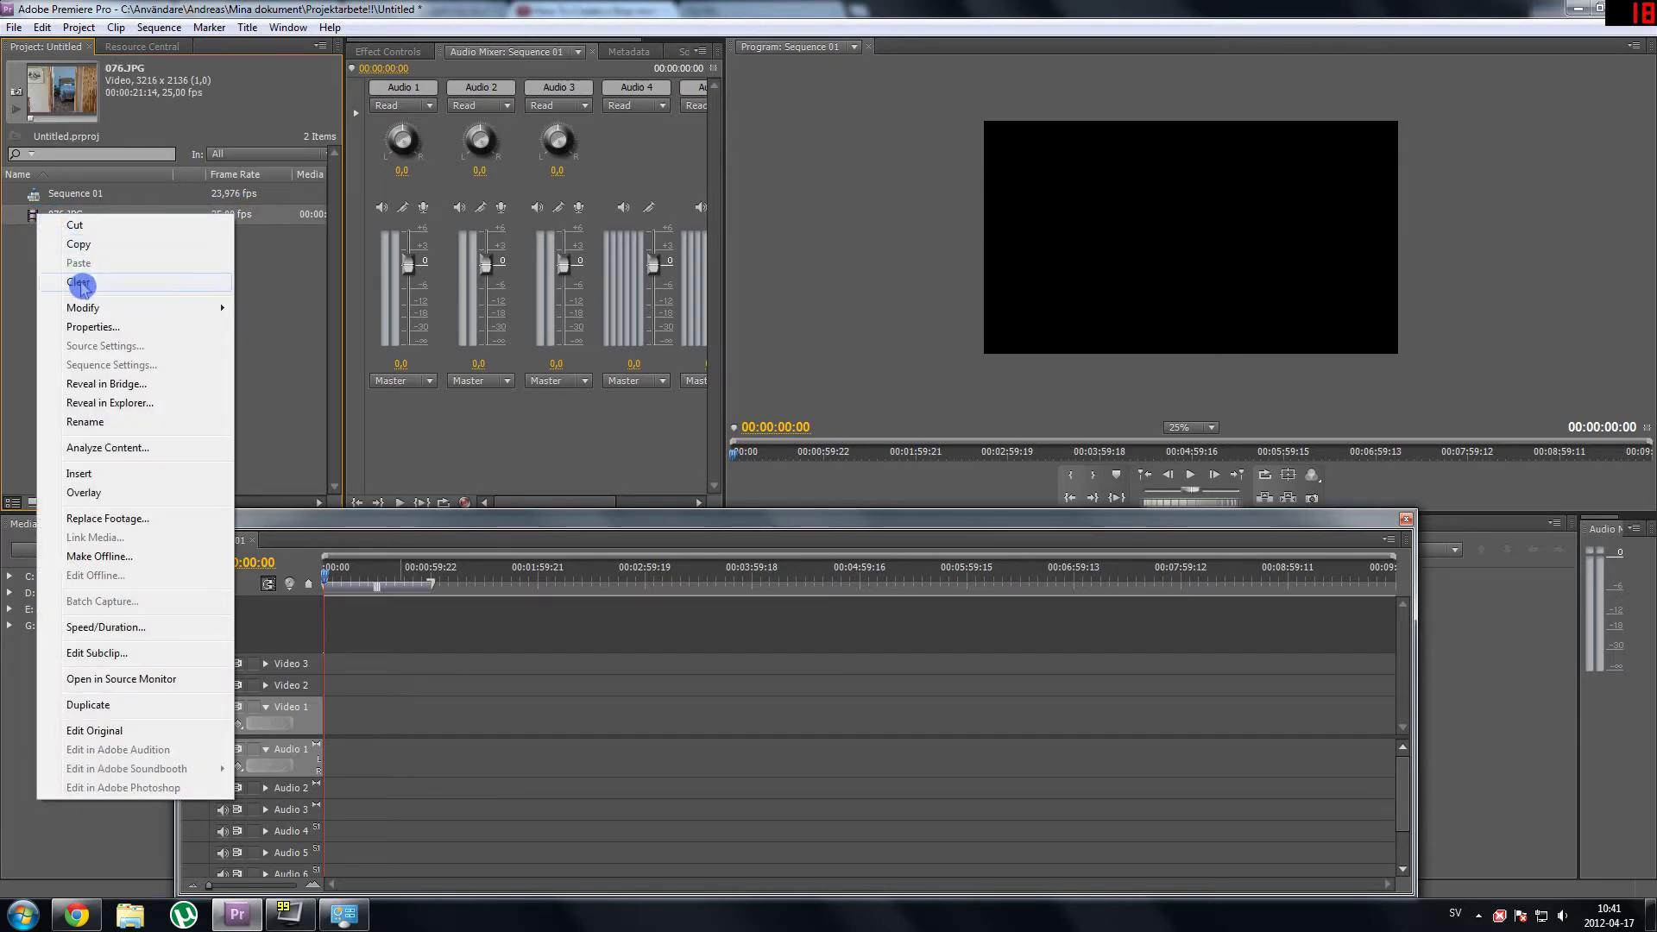
pyautogui.moveTo(143, 310)
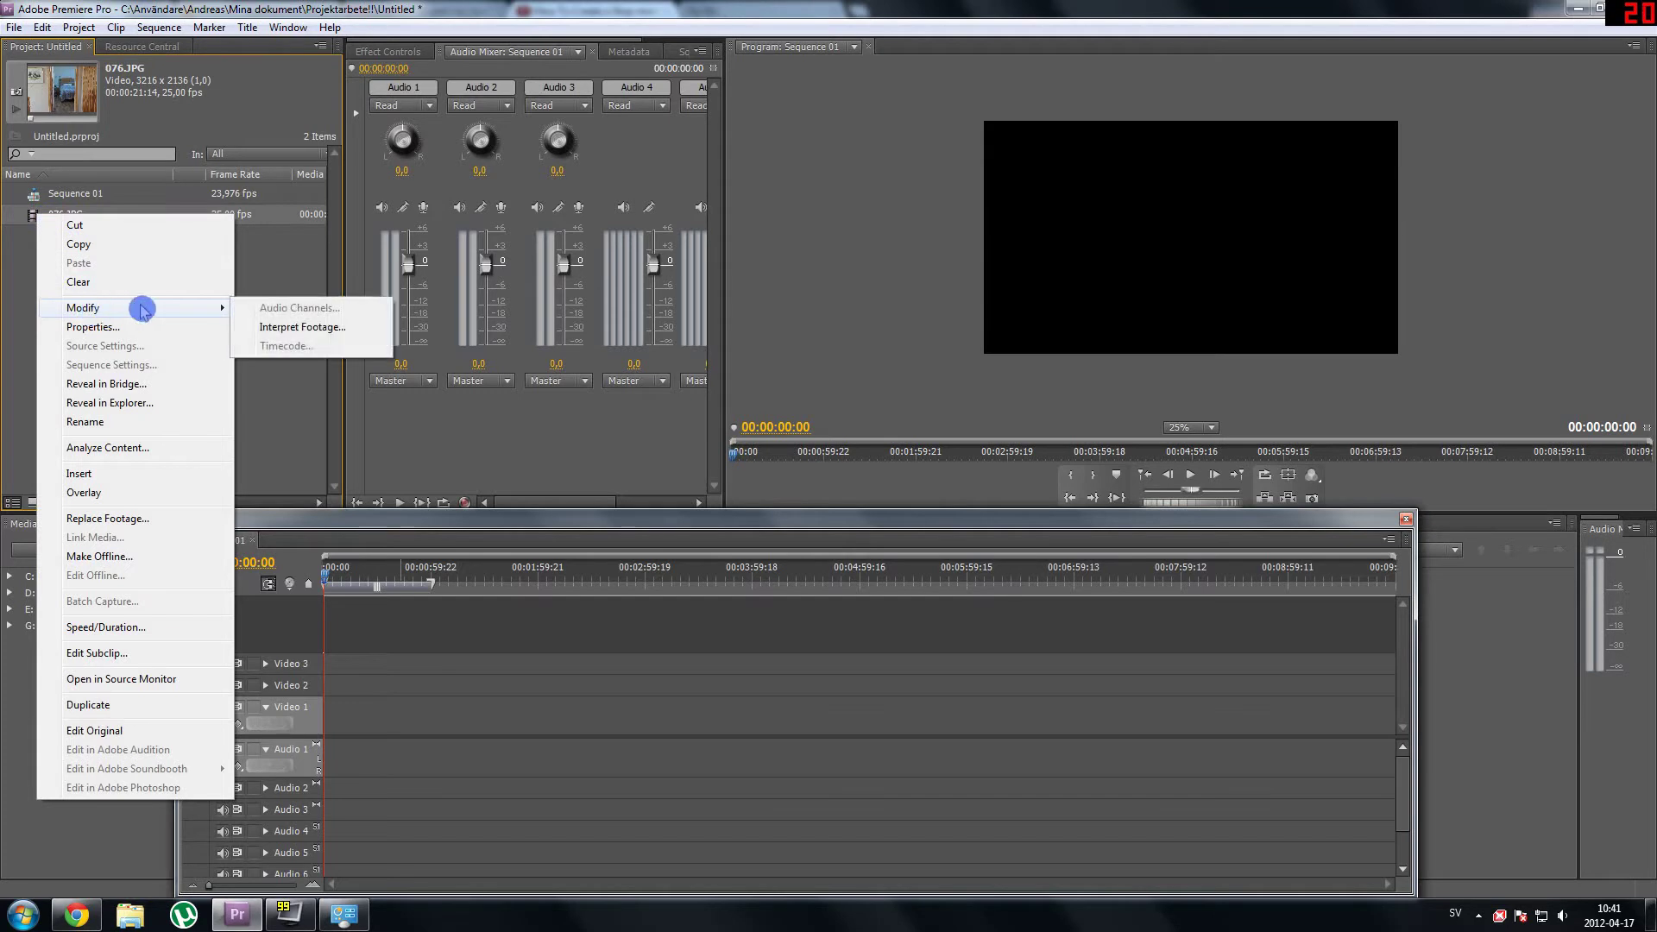
pyautogui.click(308, 328)
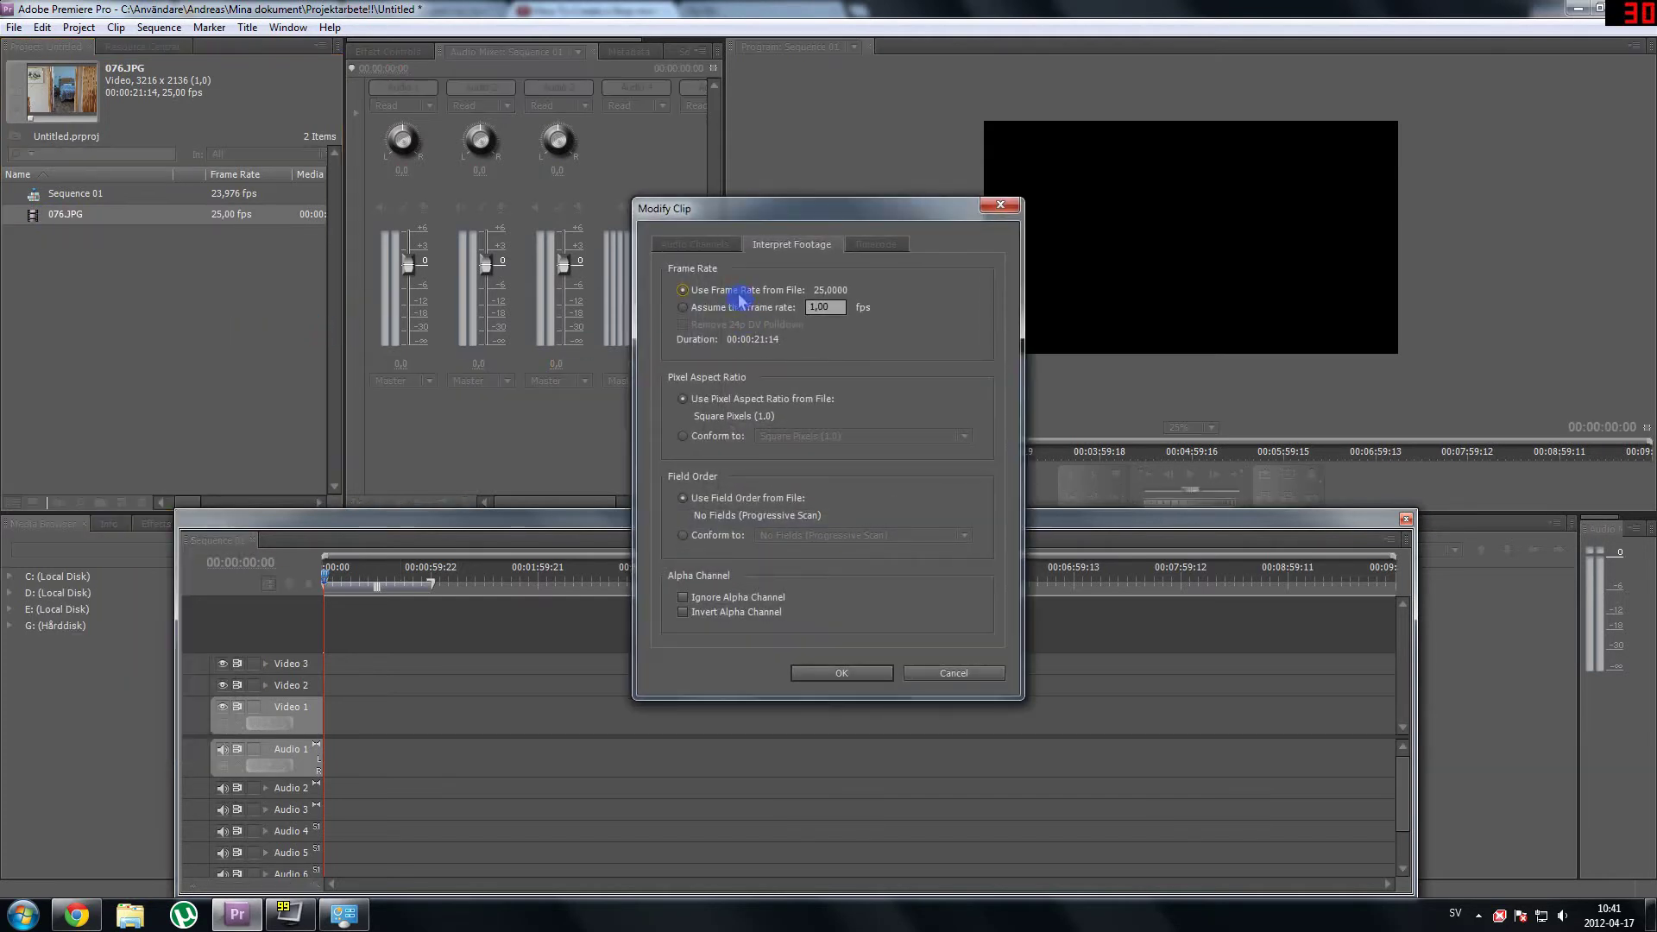
pyautogui.click(719, 313)
pyautogui.click(860, 673)
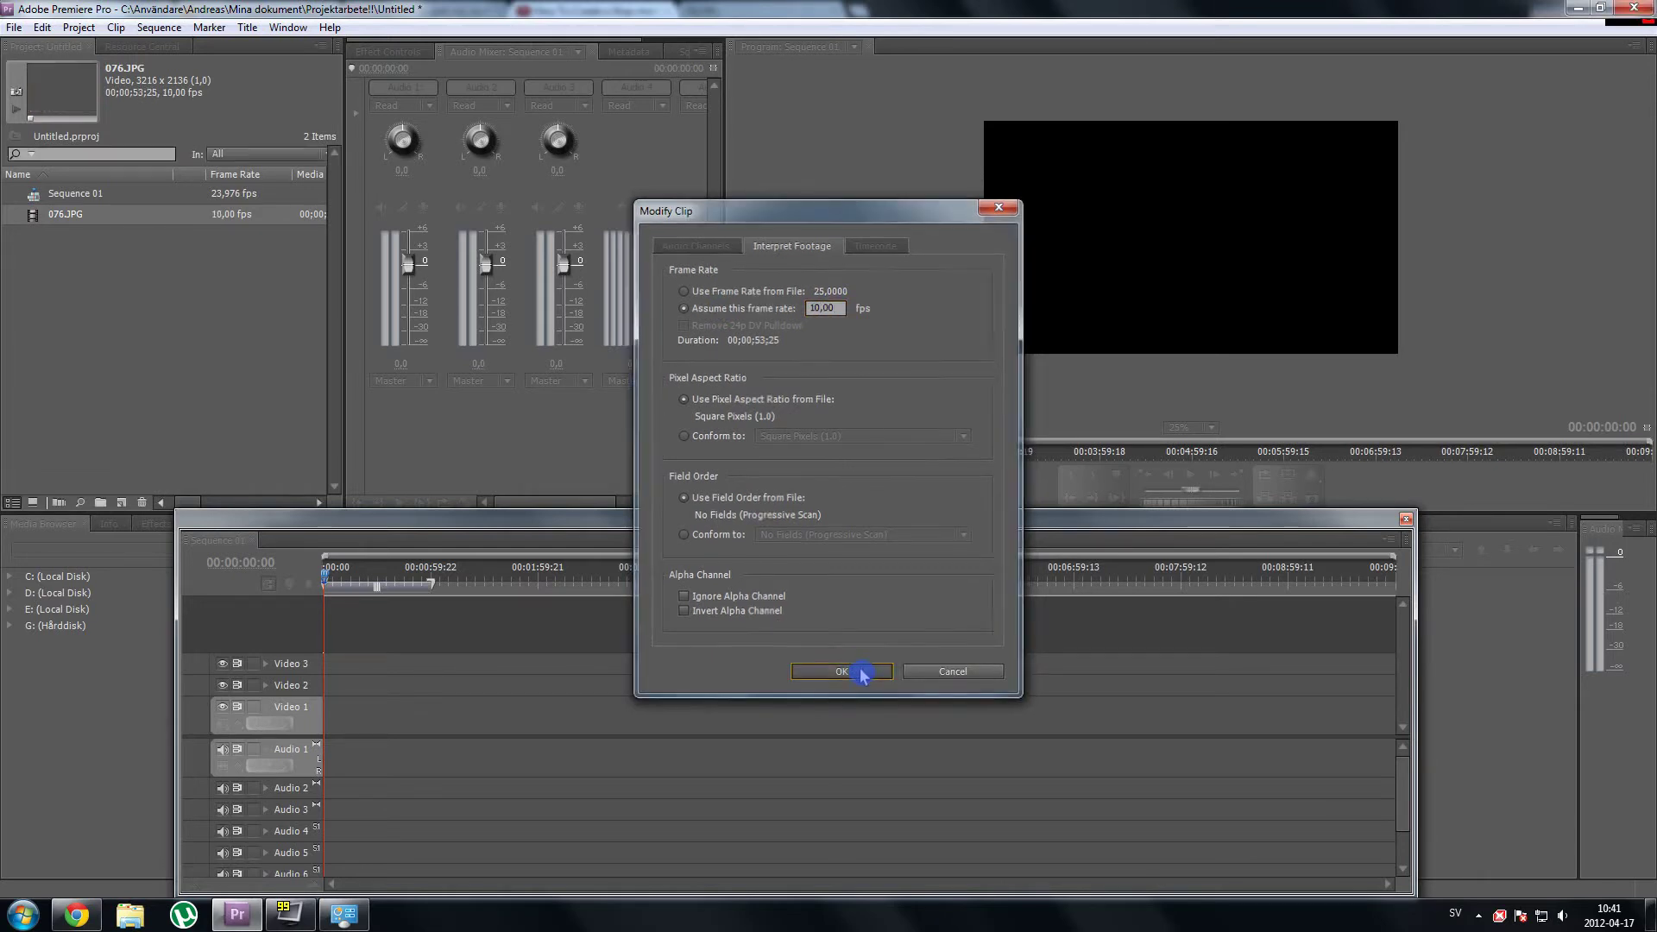
pyautogui.click(57, 217)
# - Place 076.JPG on Video 1 at 00:00:00:00 and scrub the ruler to preview the frames
pyautogui.click(35, 218)
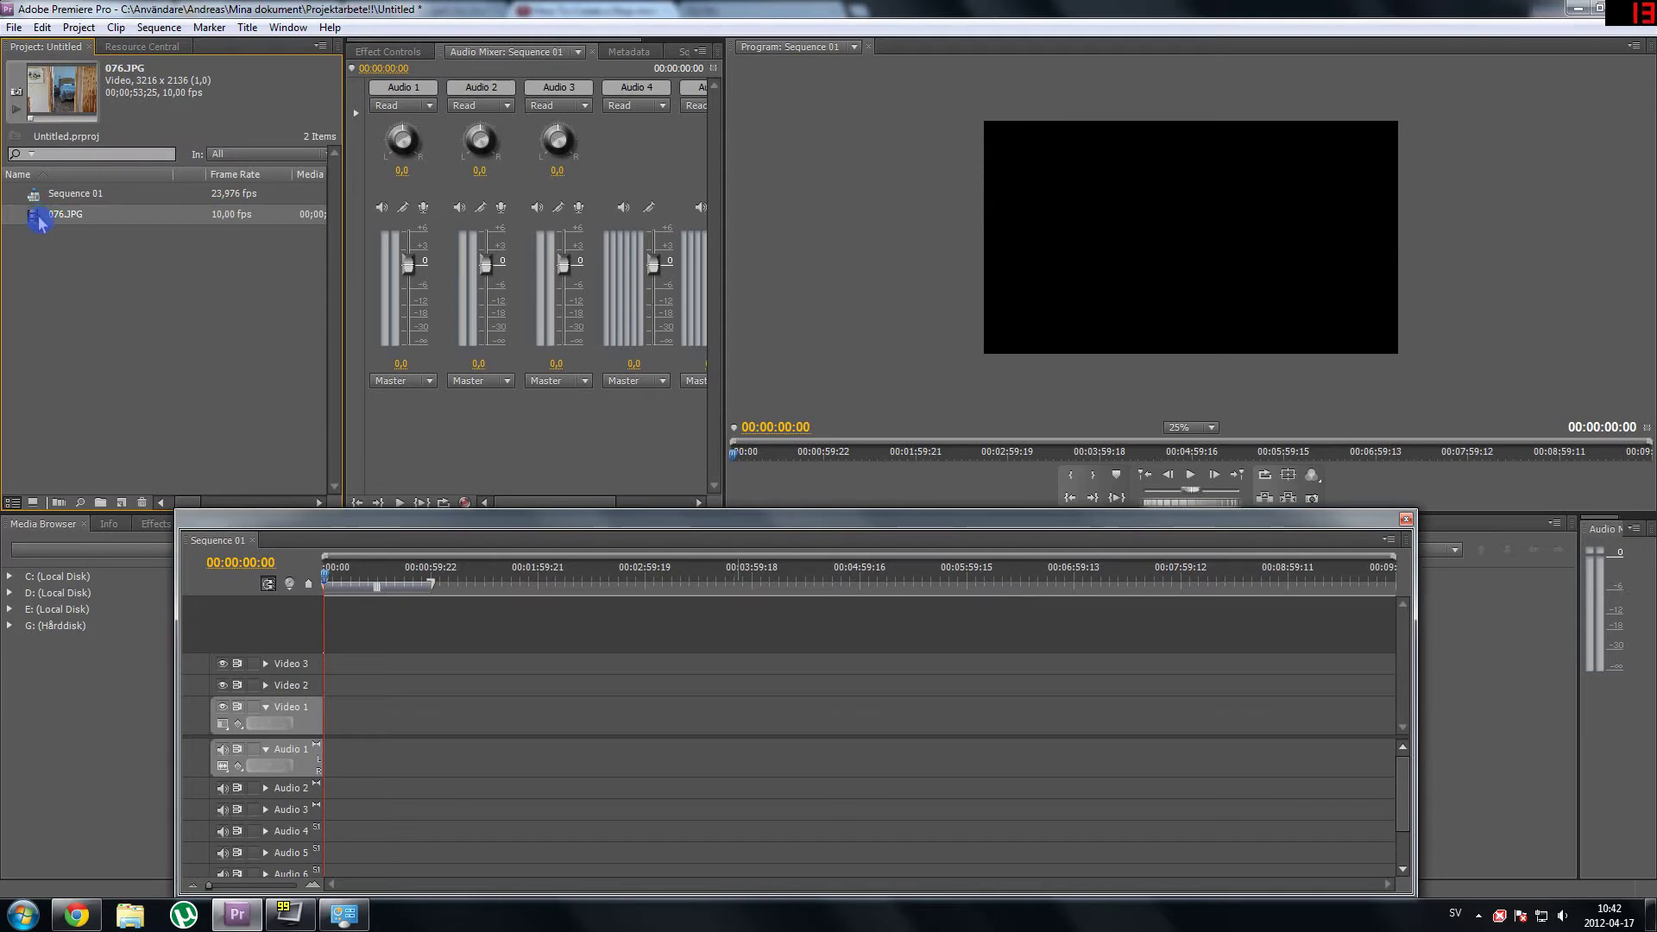
pyautogui.moveTo(35, 214); pyautogui.dragTo(328, 716)
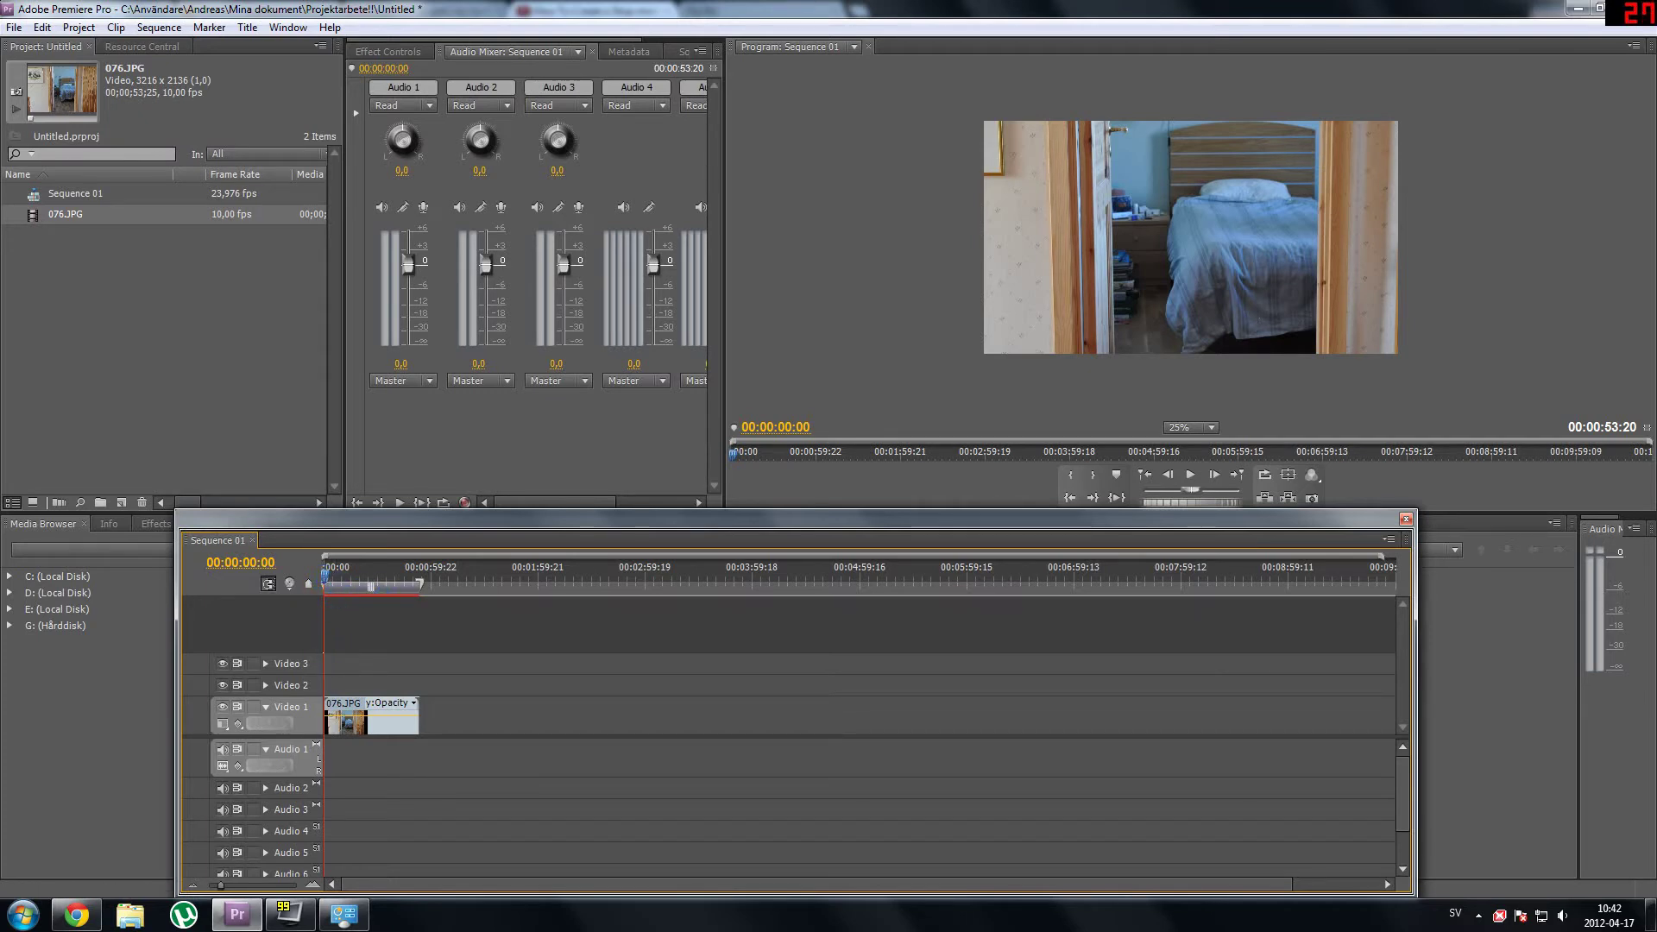
pyautogui.moveTo(405, 574); pyautogui.dragTo(324, 574)
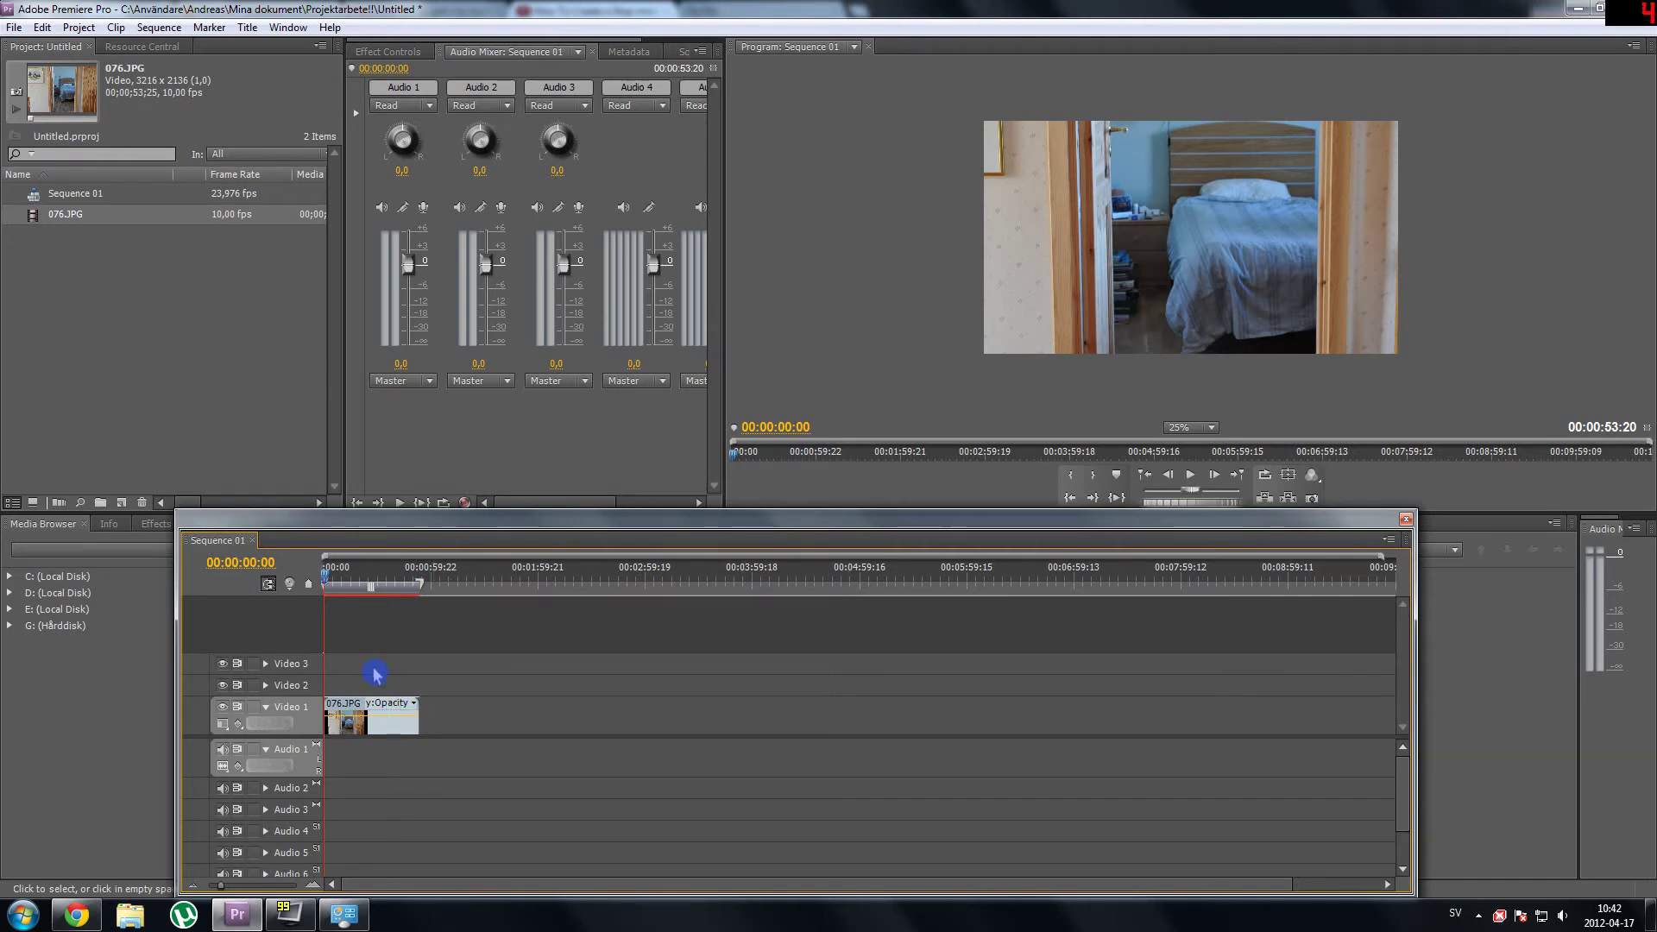
# - Reopen the Import dialog and scroll through the 2012-02-24 folder contents
pyautogui.click(14, 29)
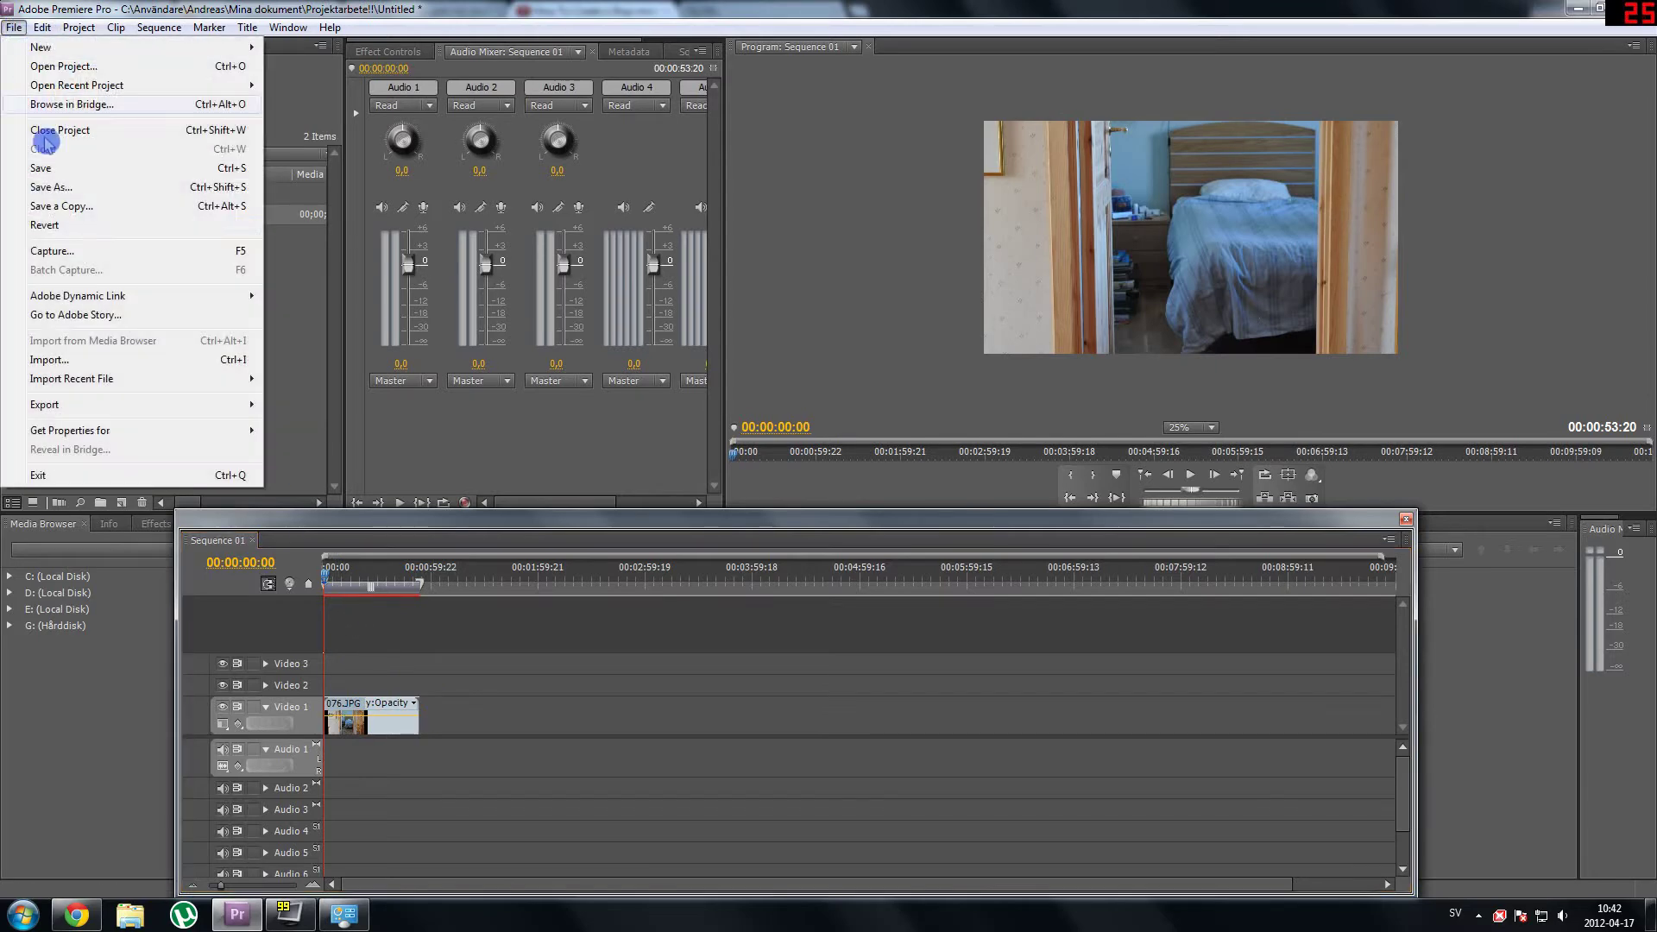
pyautogui.click(78, 358)
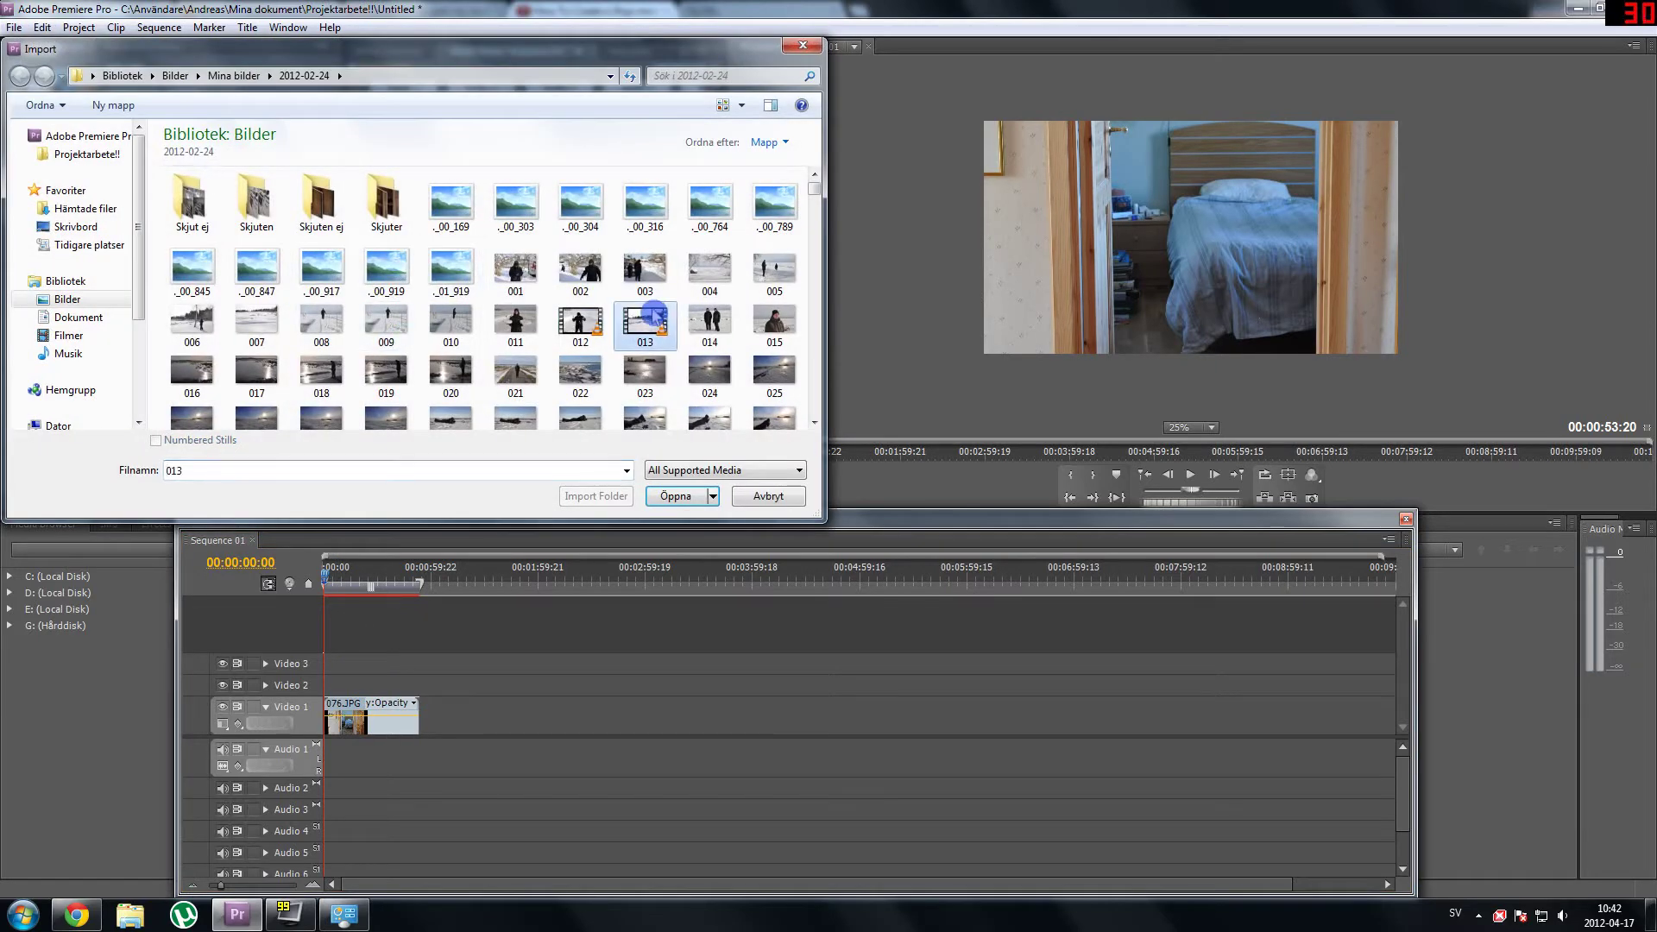
pyautogui.scroll(-10, 653, 315)
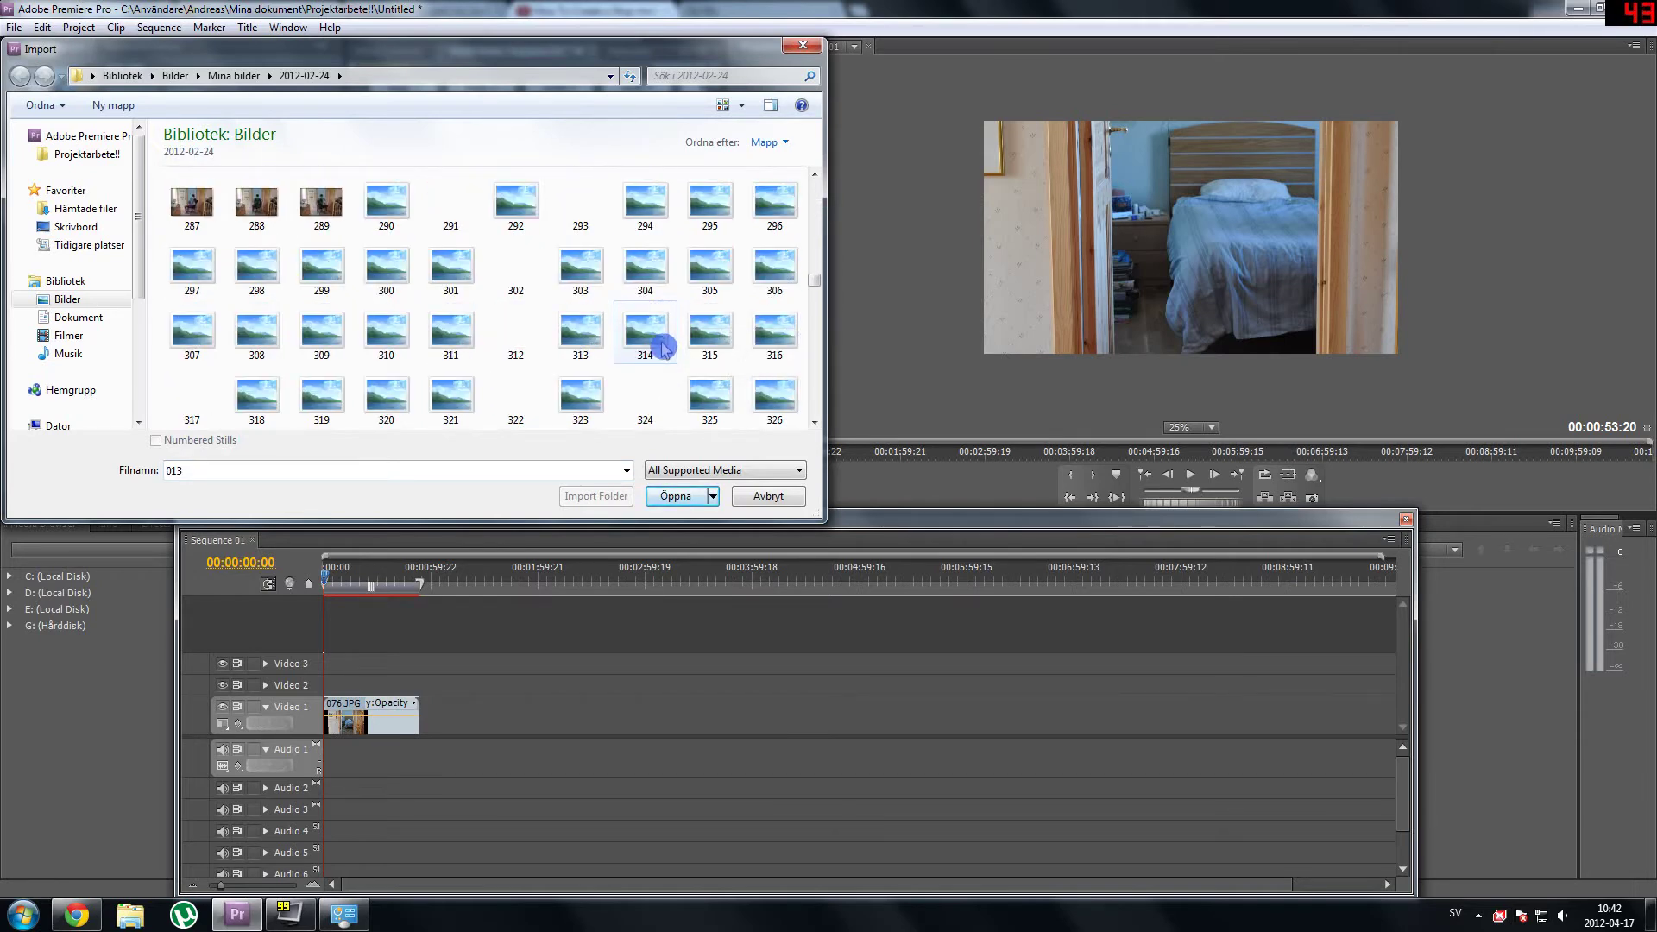
pyautogui.scroll(-7, 663, 344)
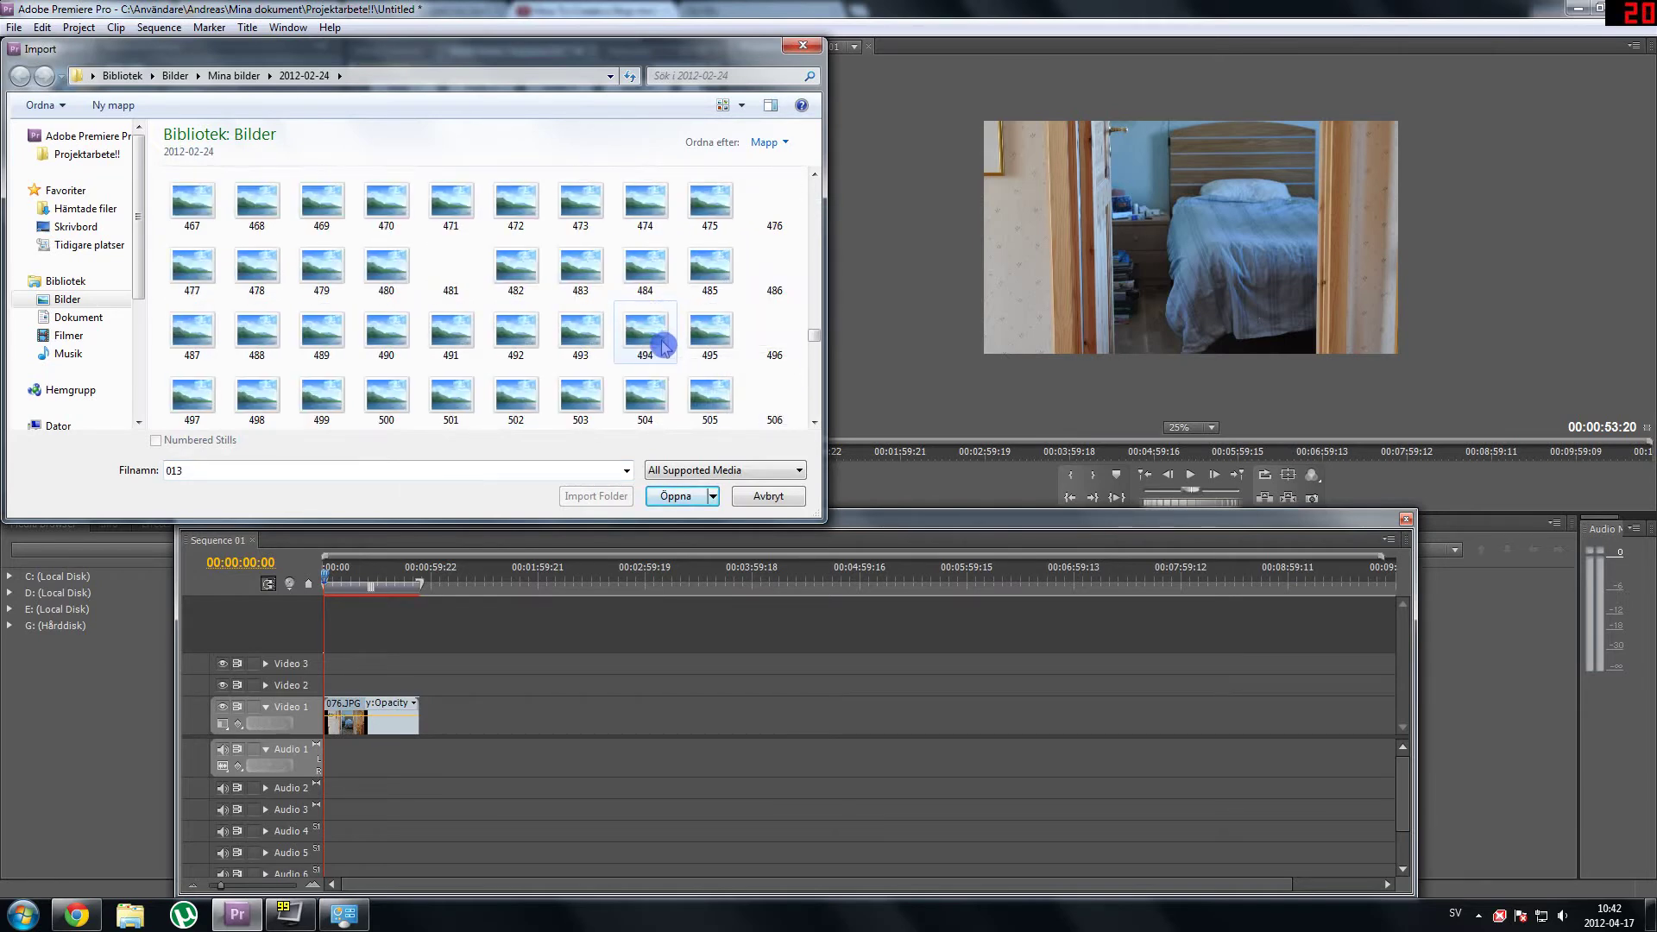
pyautogui.scroll(-2, 662, 345)
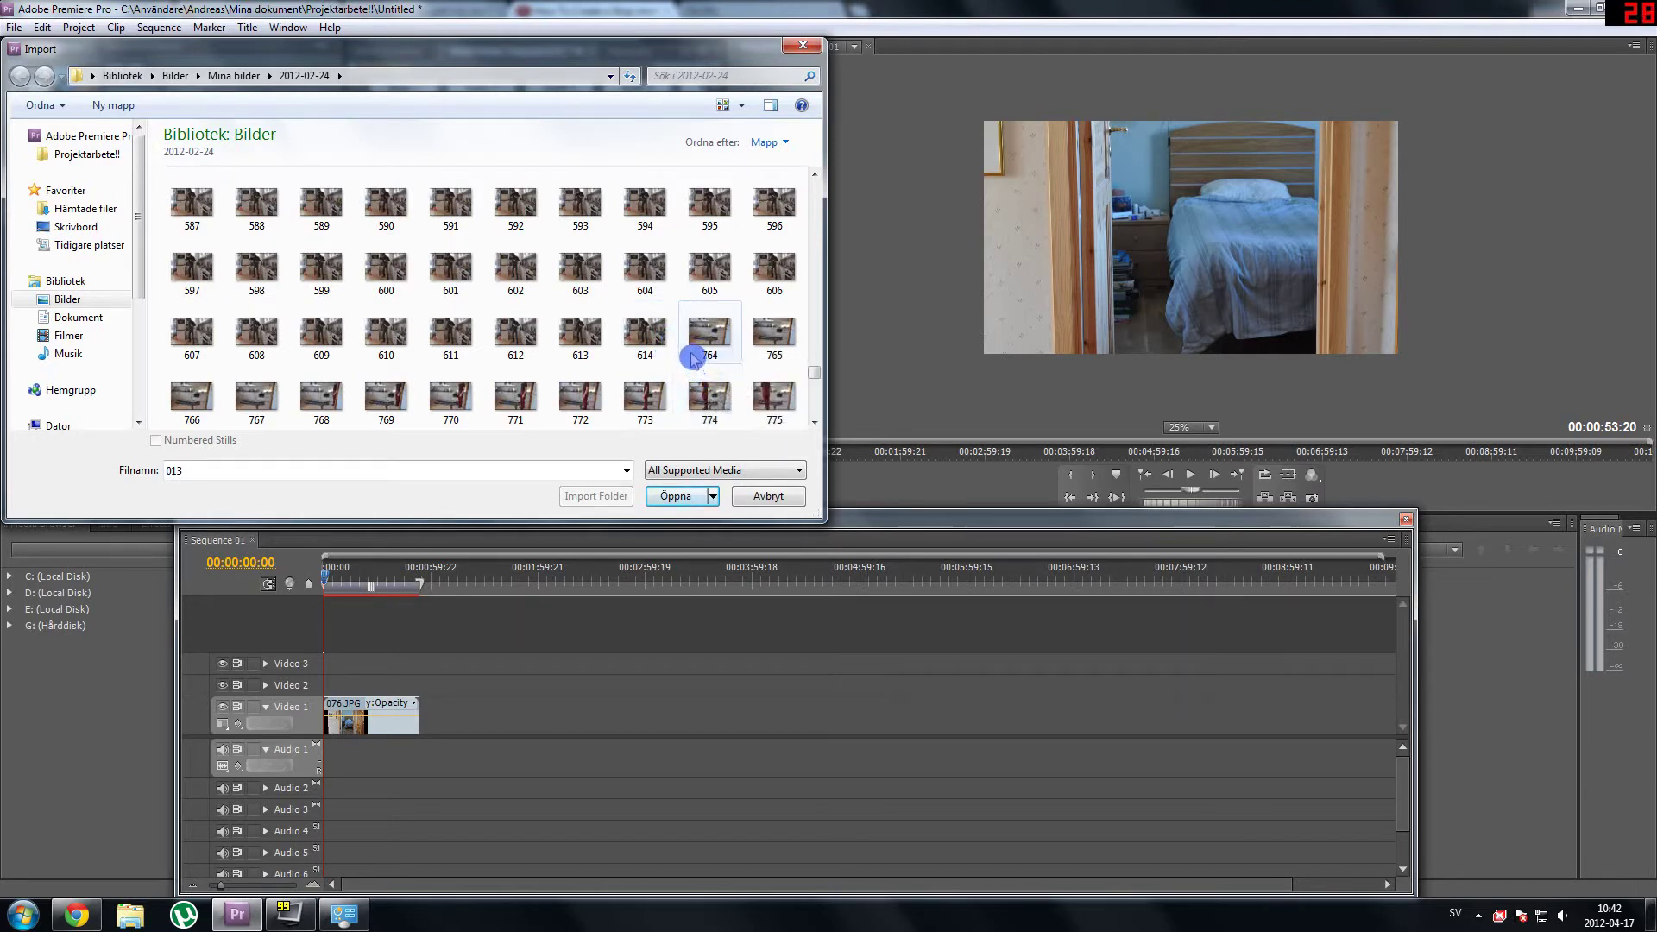
# - Compare photos 614 and 764 in the 2012-02-24 folder, settling on 764
pyautogui.moveTo(696, 359)
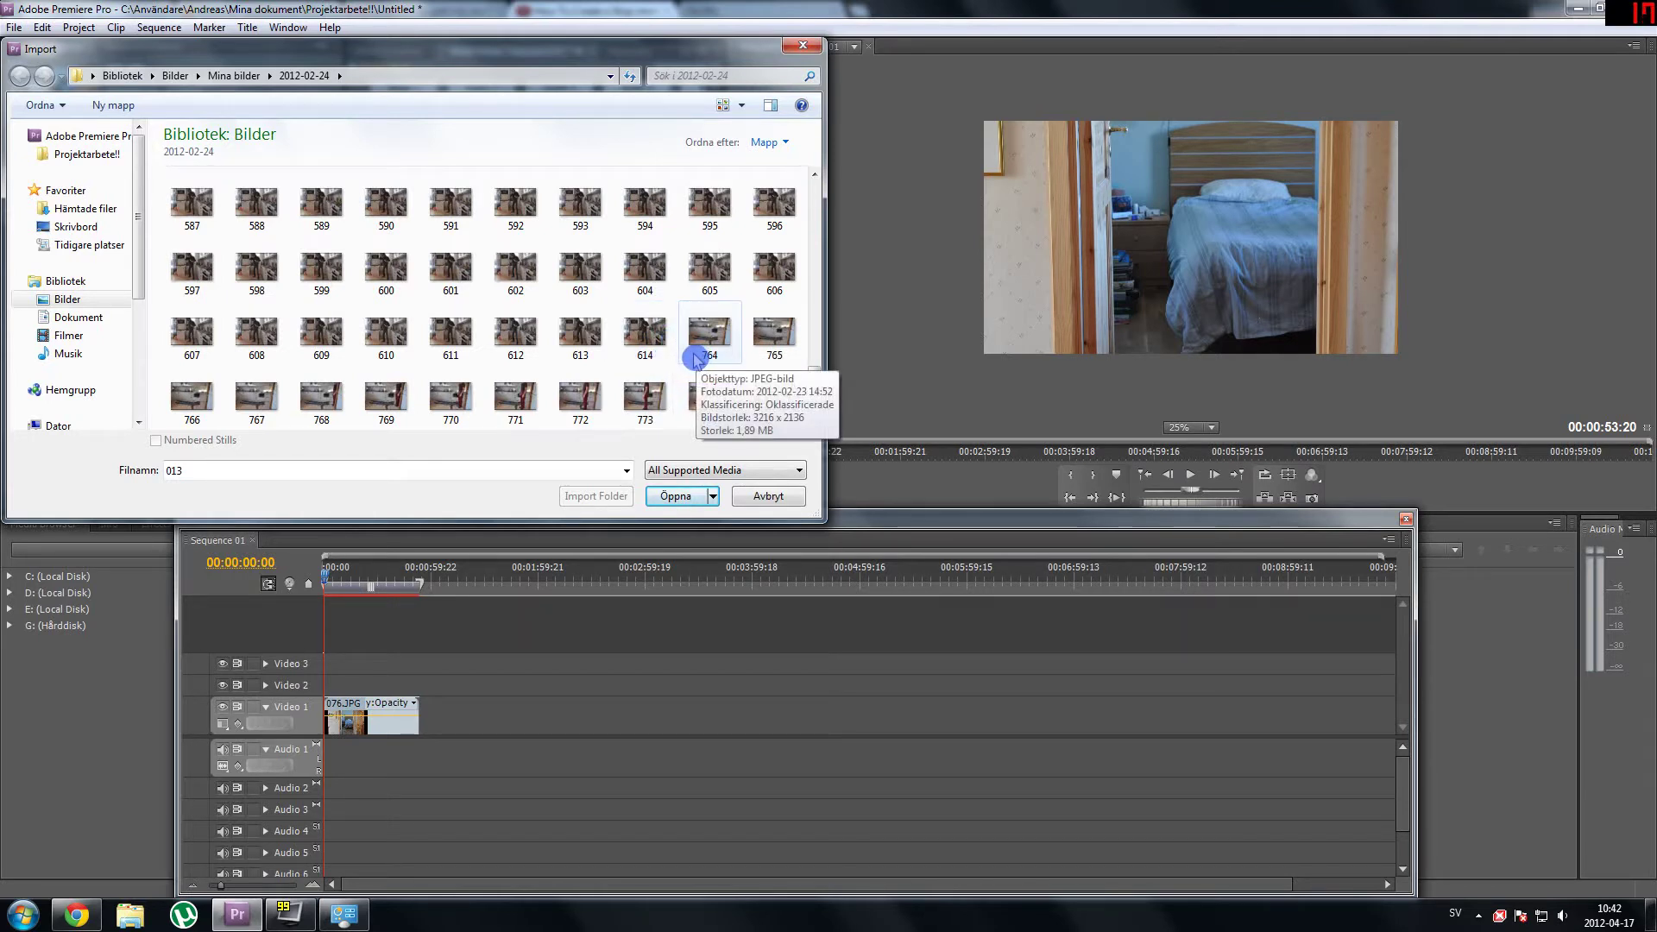
pyautogui.click(649, 343)
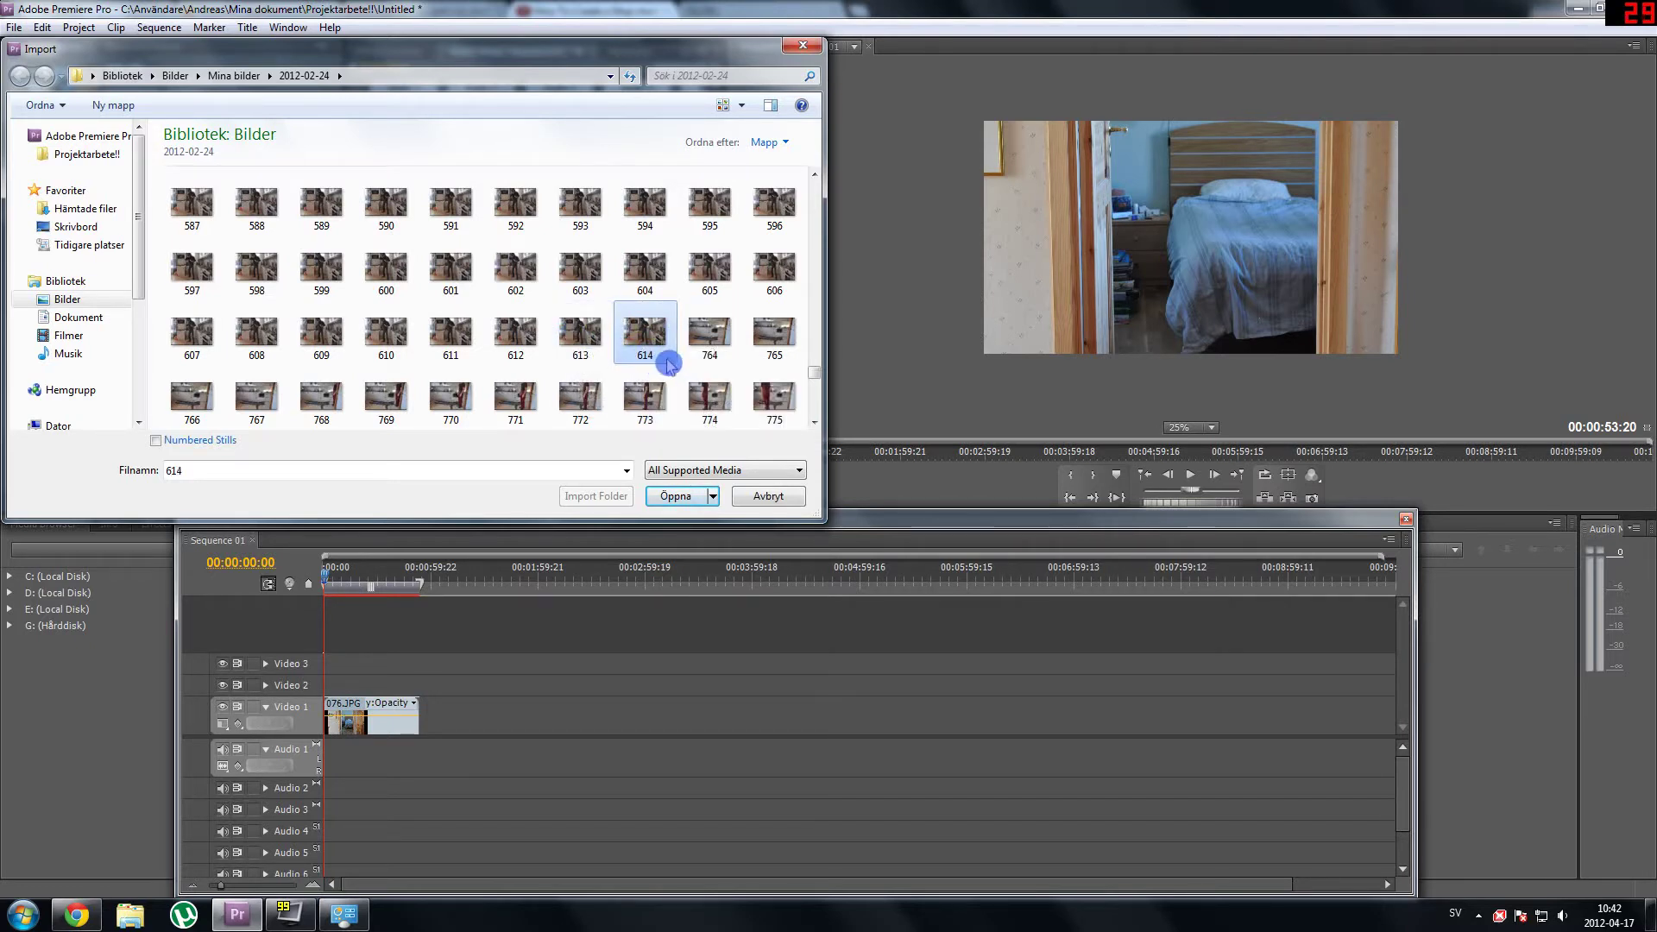
pyautogui.click(726, 342)
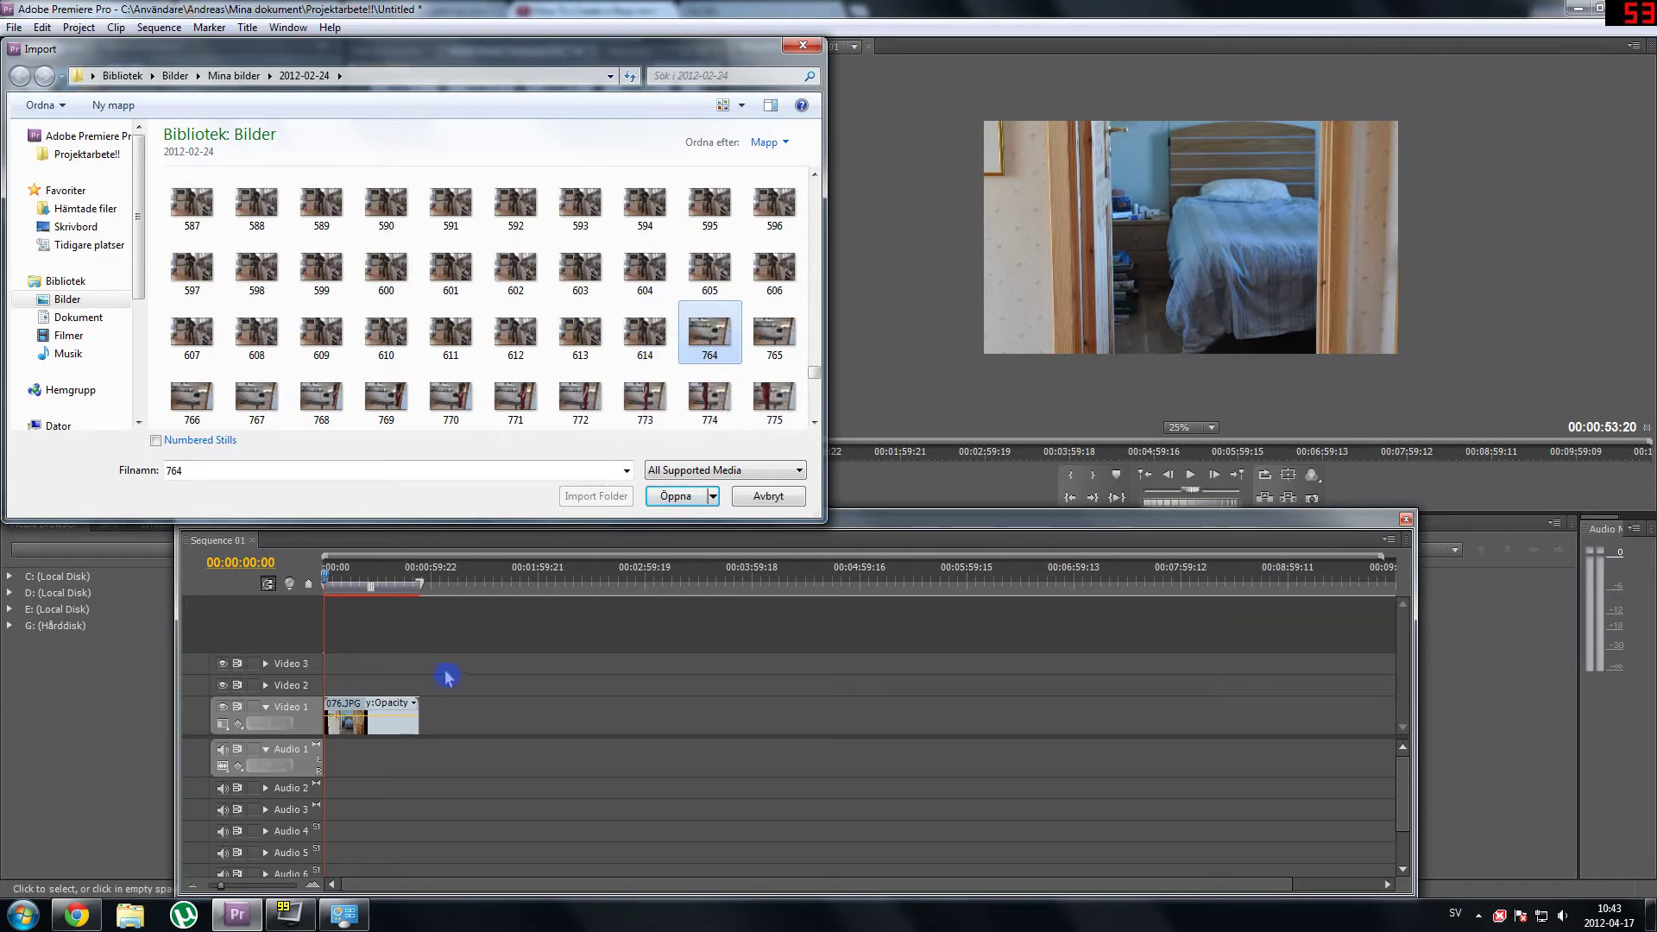
pyautogui.click(646, 328)
pyautogui.click(686, 328)
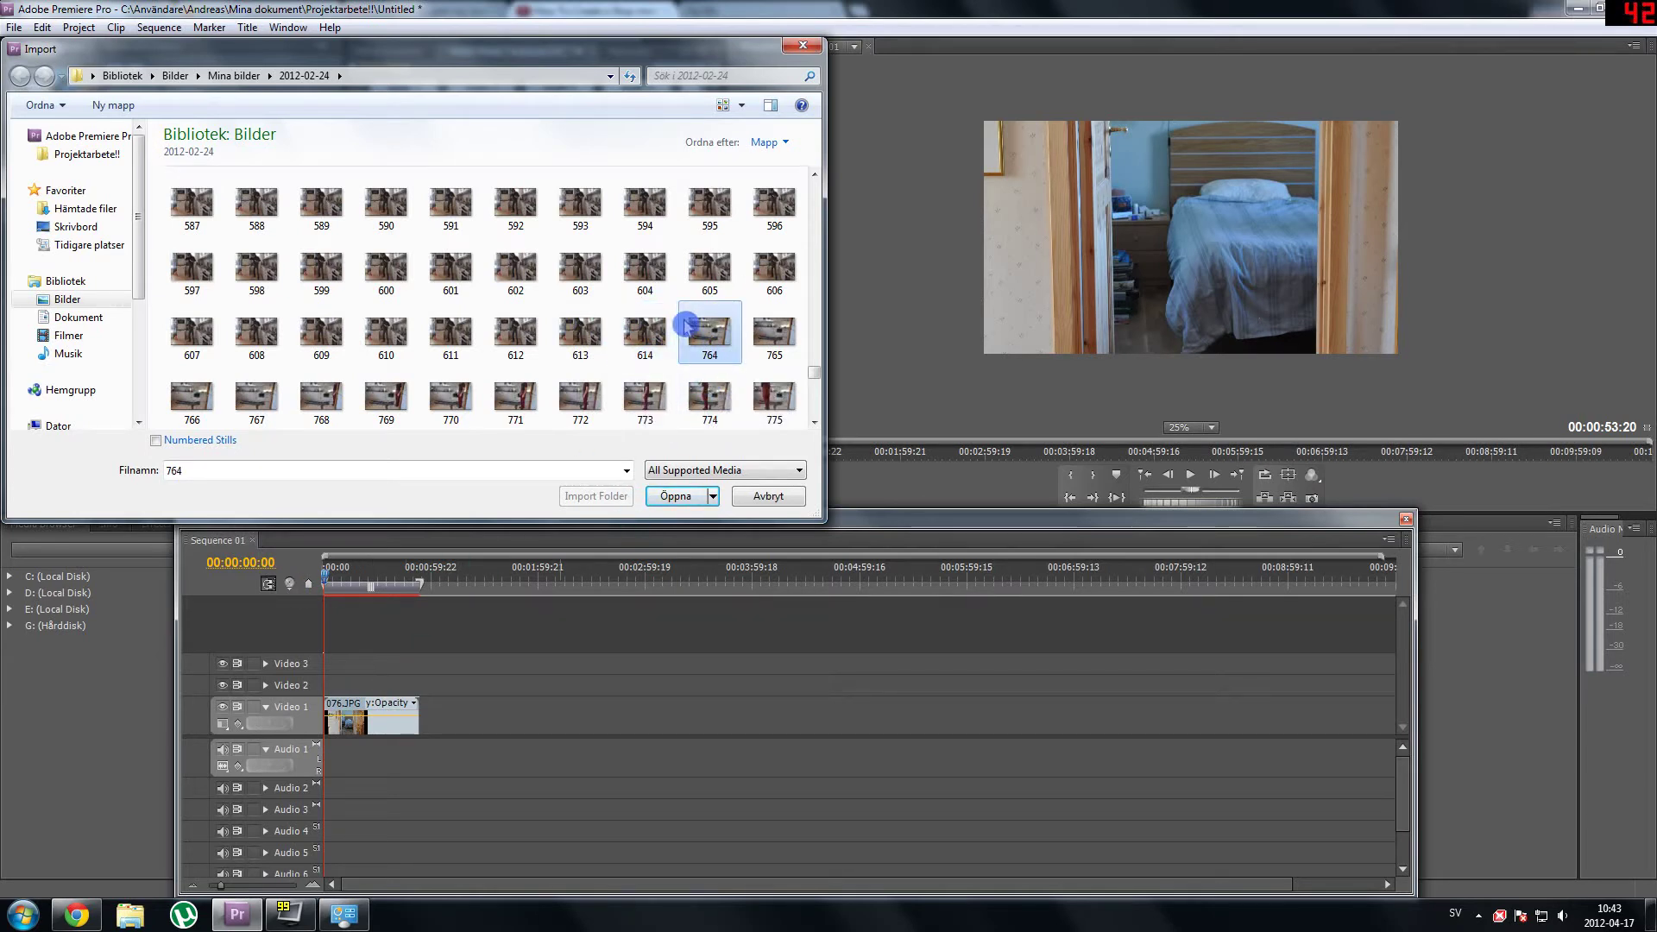
pyautogui.click(654, 327)
pyautogui.click(681, 329)
pyautogui.click(656, 330)
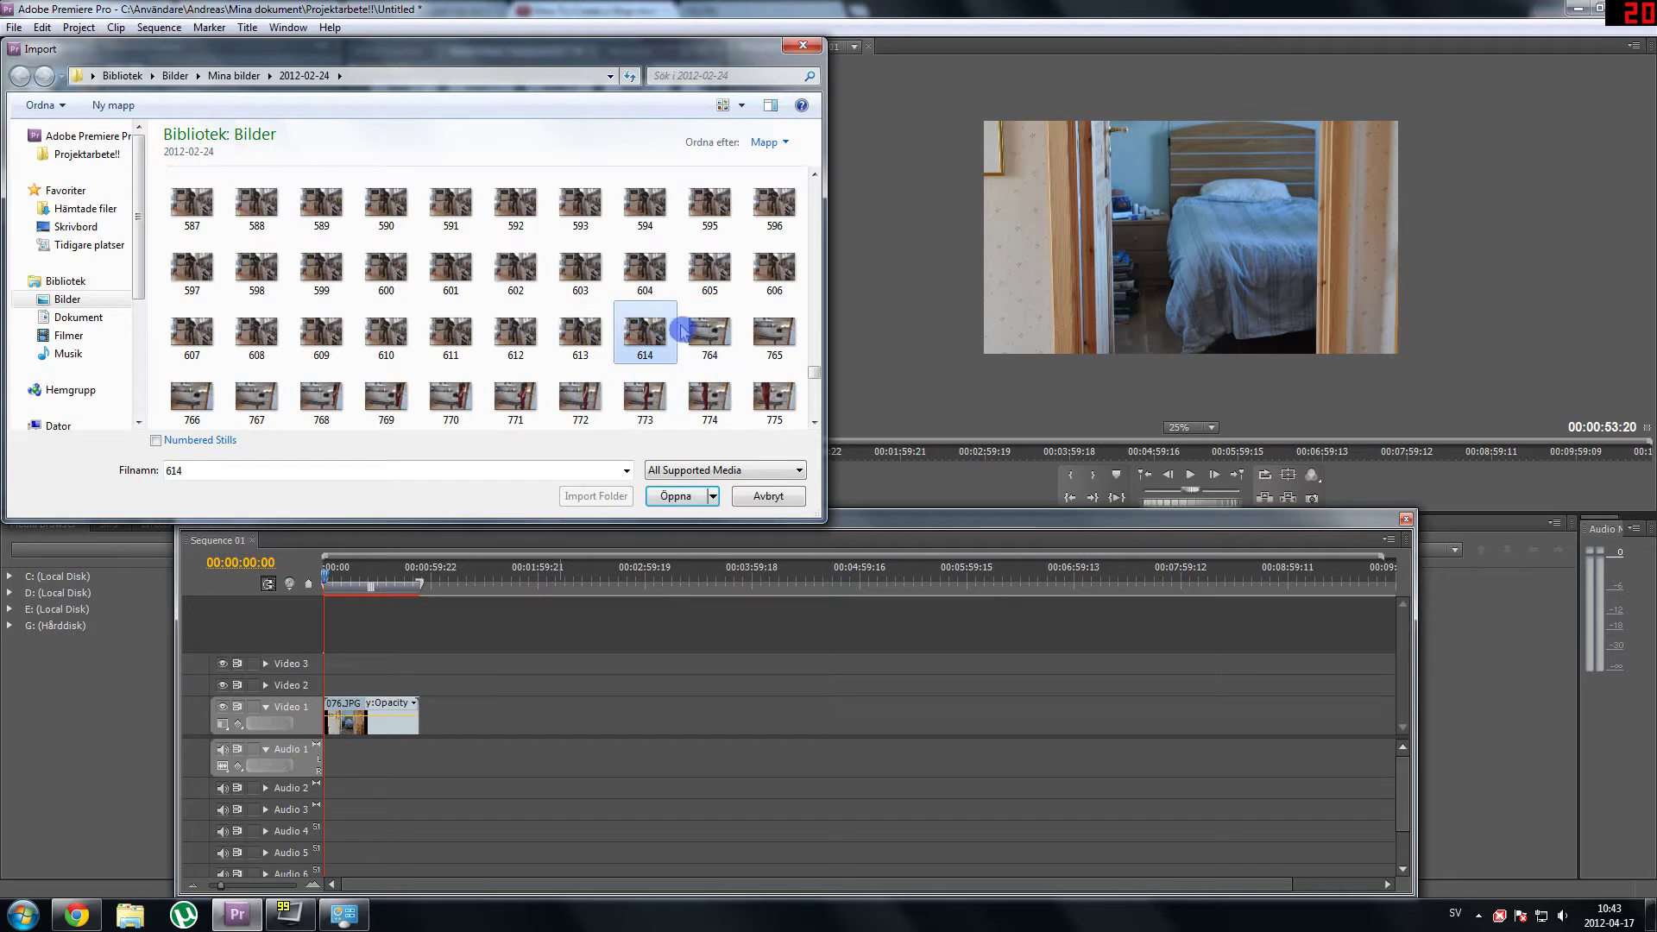
pyautogui.click(682, 327)
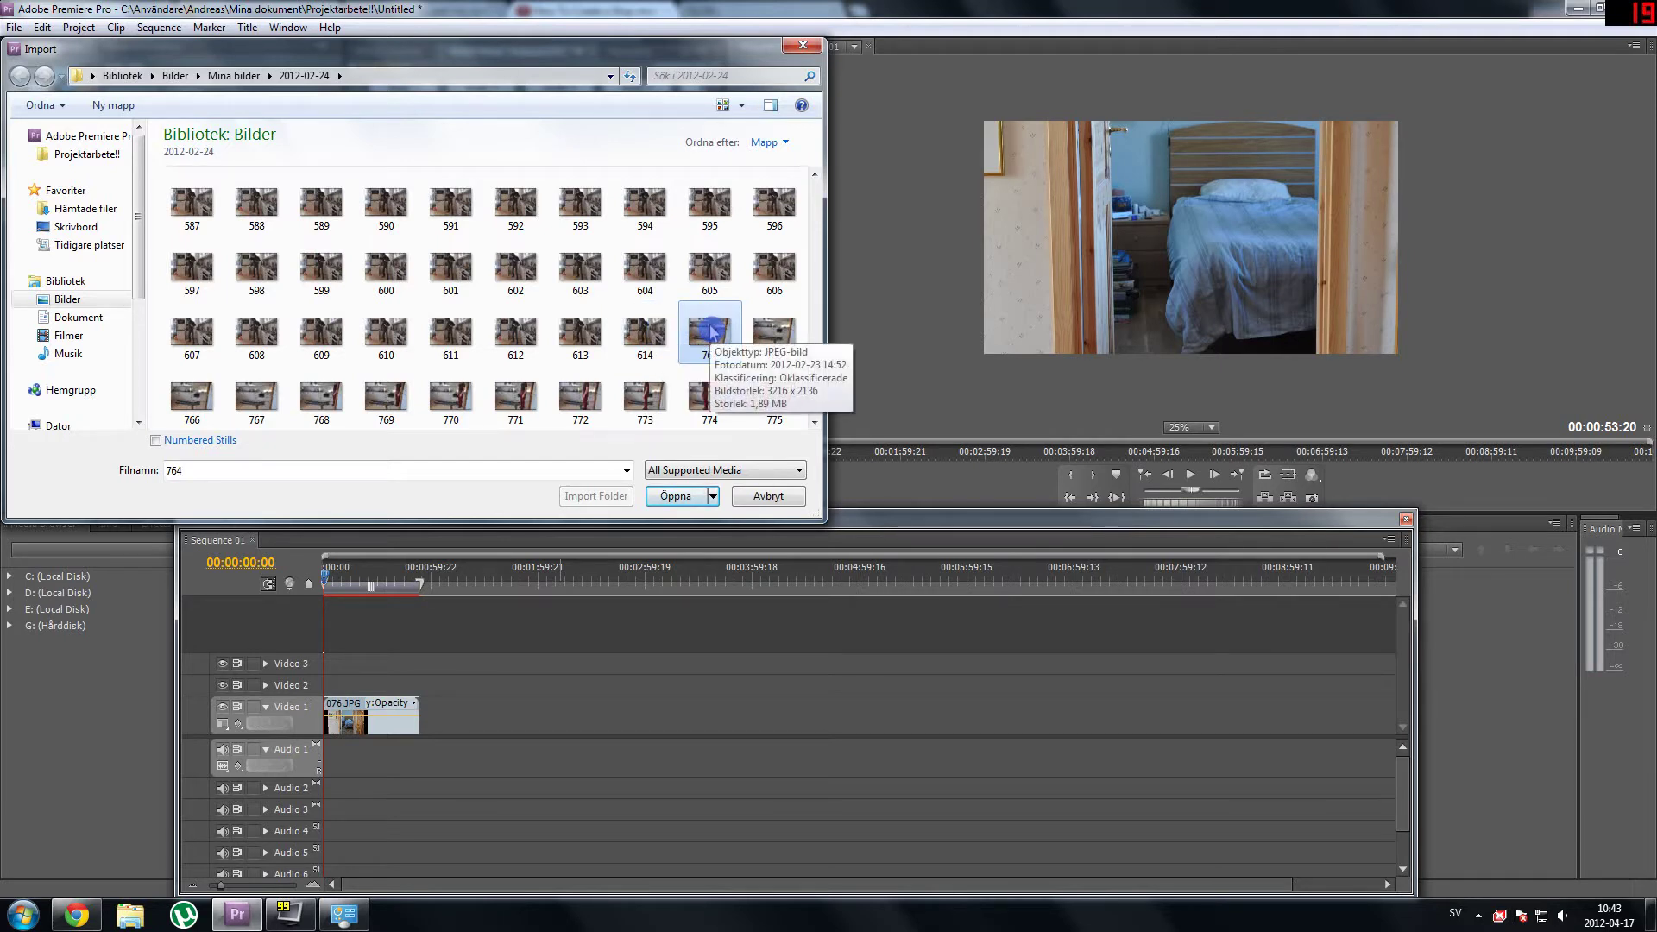
# - Switch between 614 and 764 with the arrow keys and browse the folder list
pyautogui.click(647, 350)
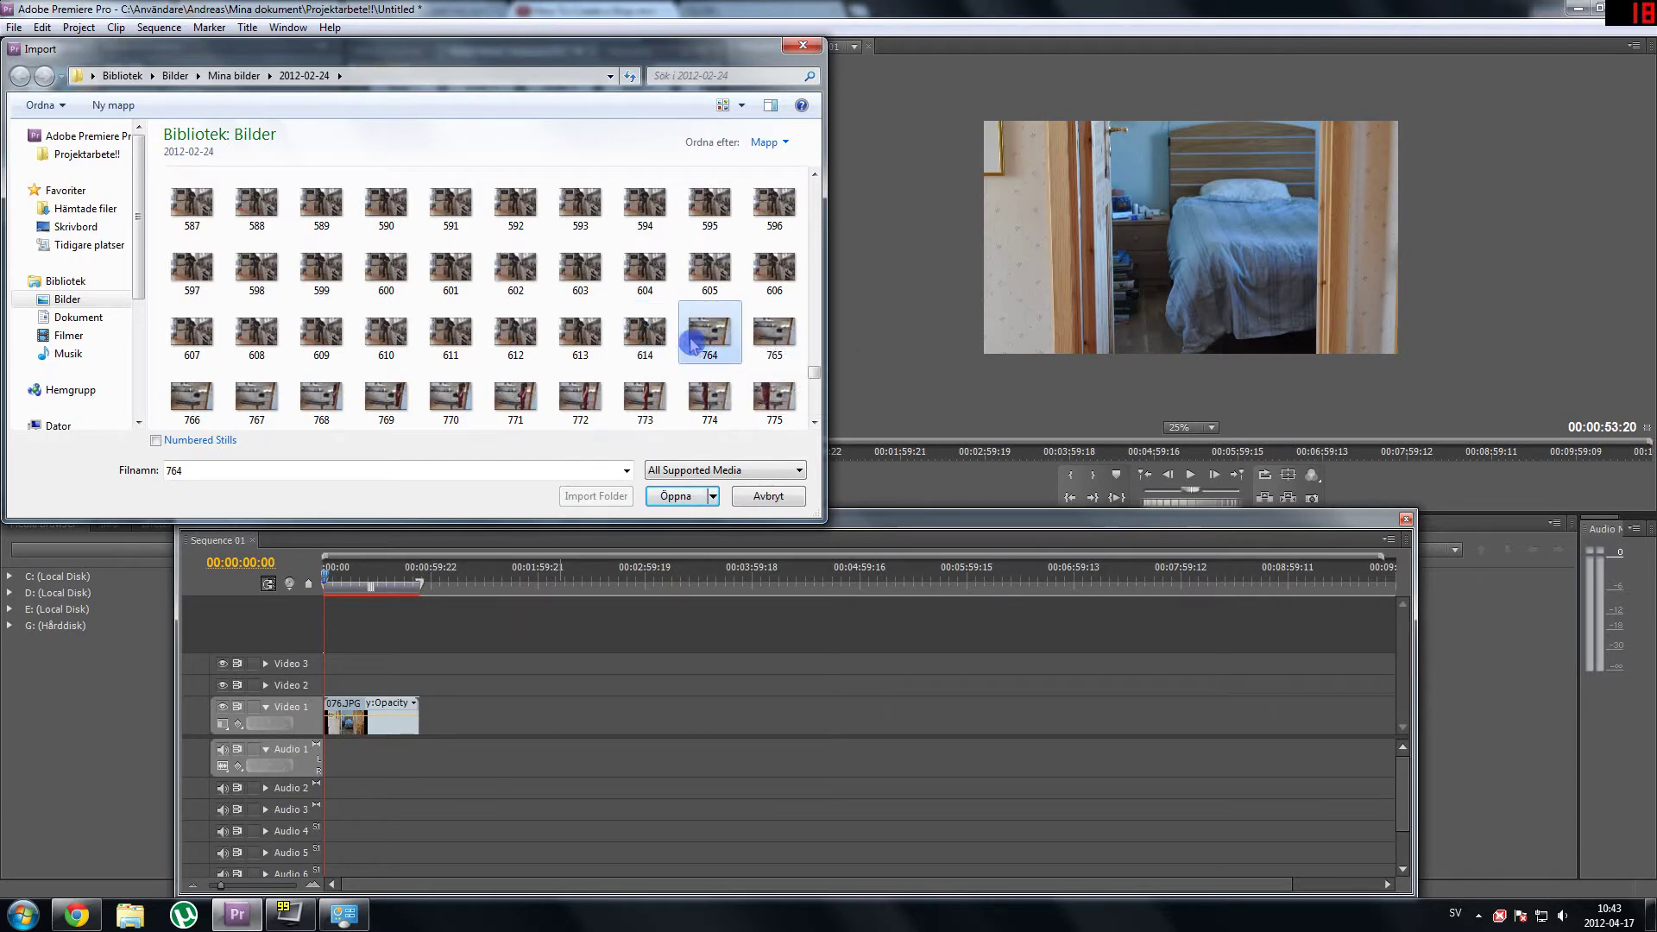
pyautogui.press('Left')
pyautogui.press('Right')
pyautogui.press('Left')
pyautogui.press('Right')
pyautogui.scroll(-5, 697, 329)
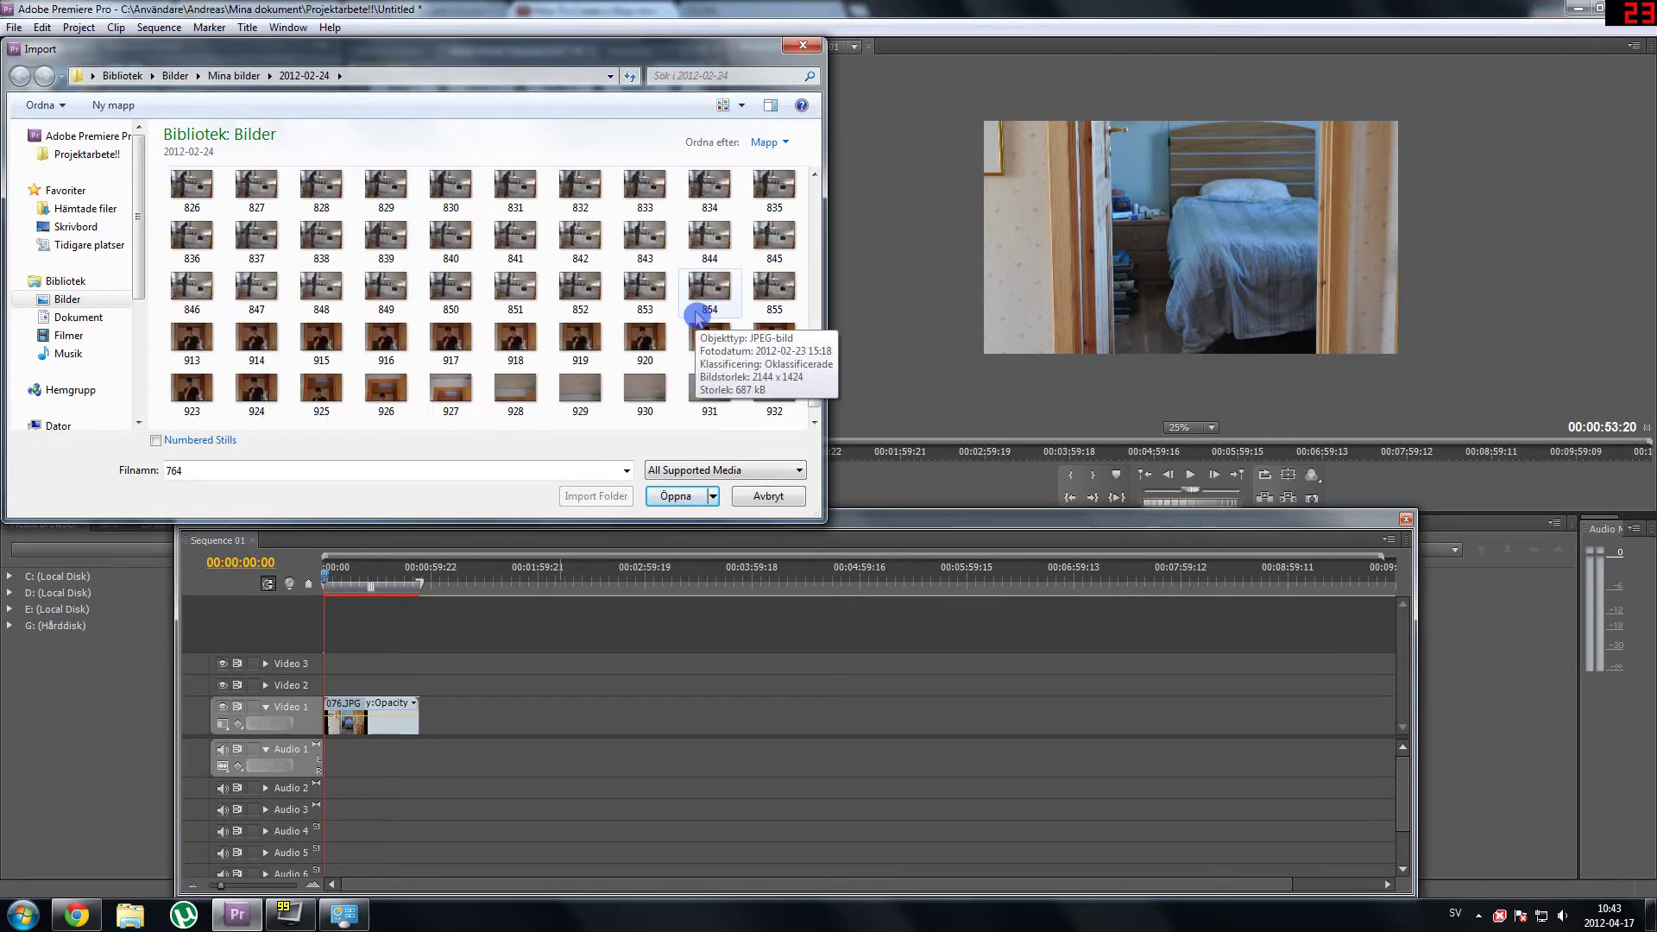
pyautogui.scroll(9, 698, 318)
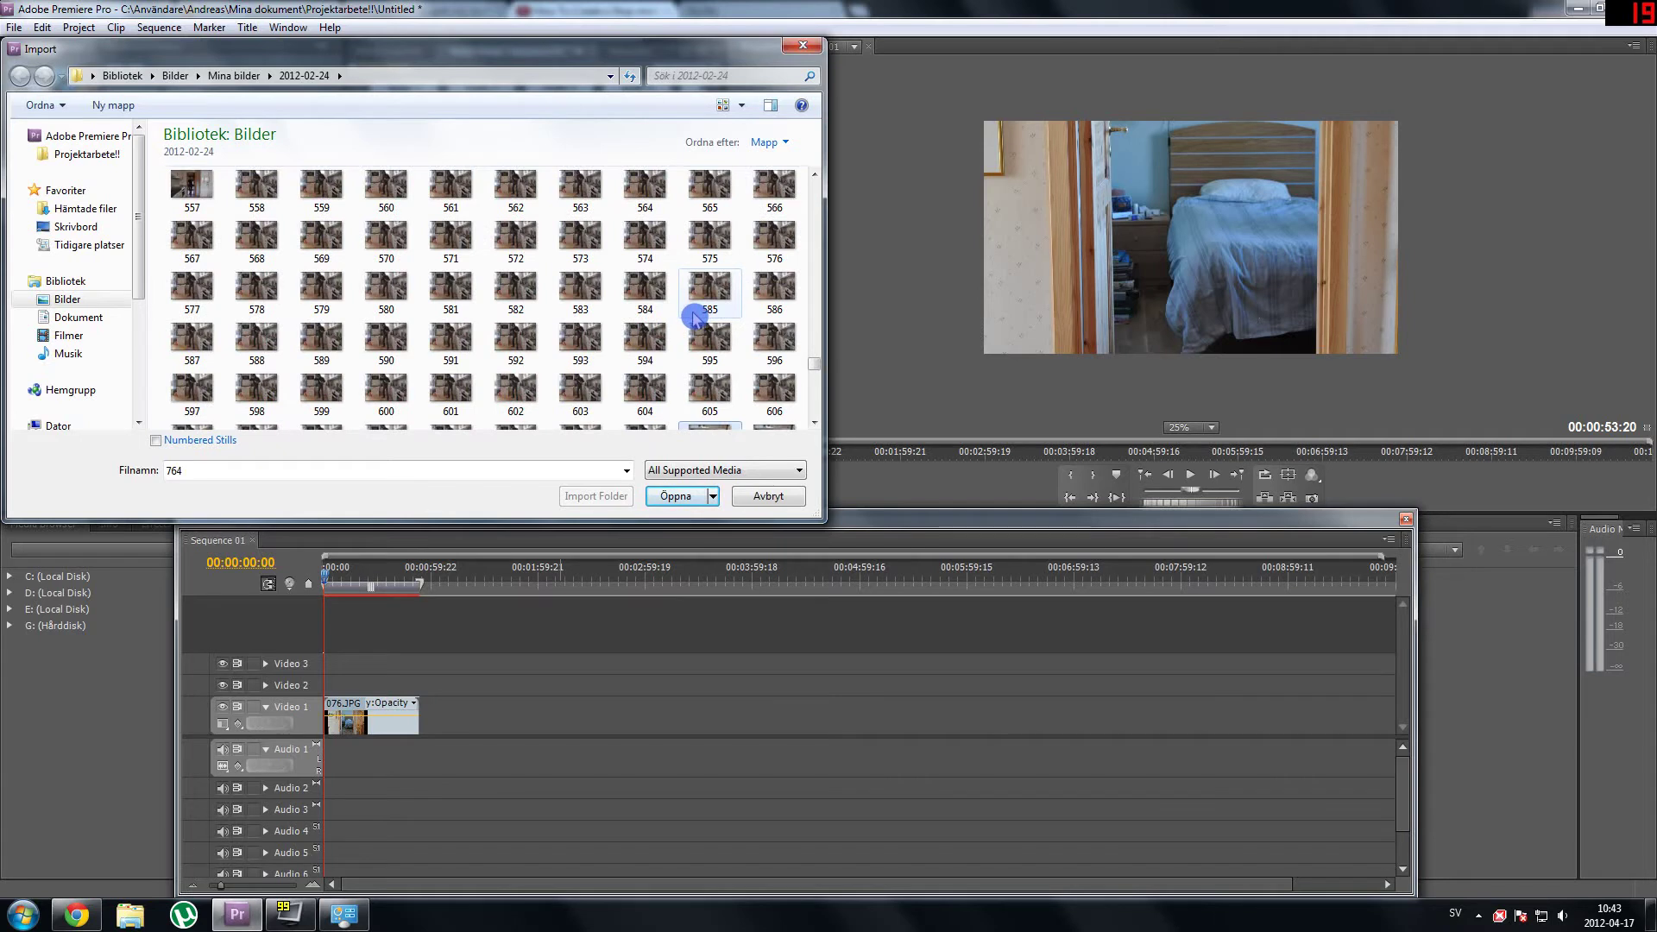
pyautogui.scroll(-2, 695, 318)
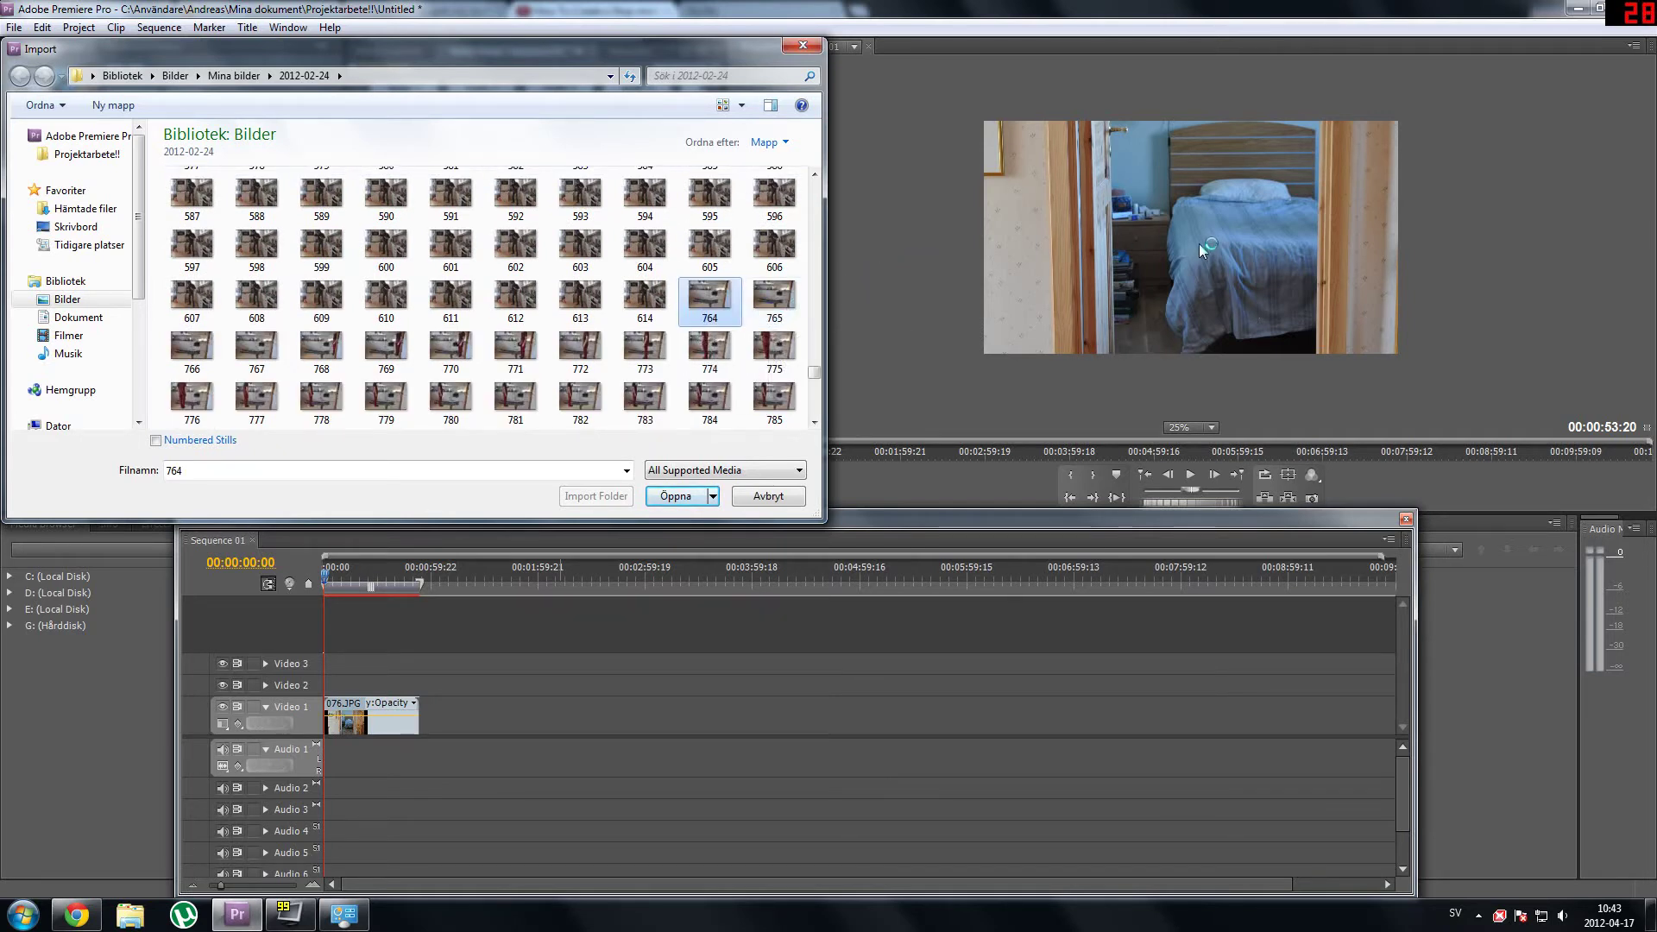
pyautogui.click(719, 291)
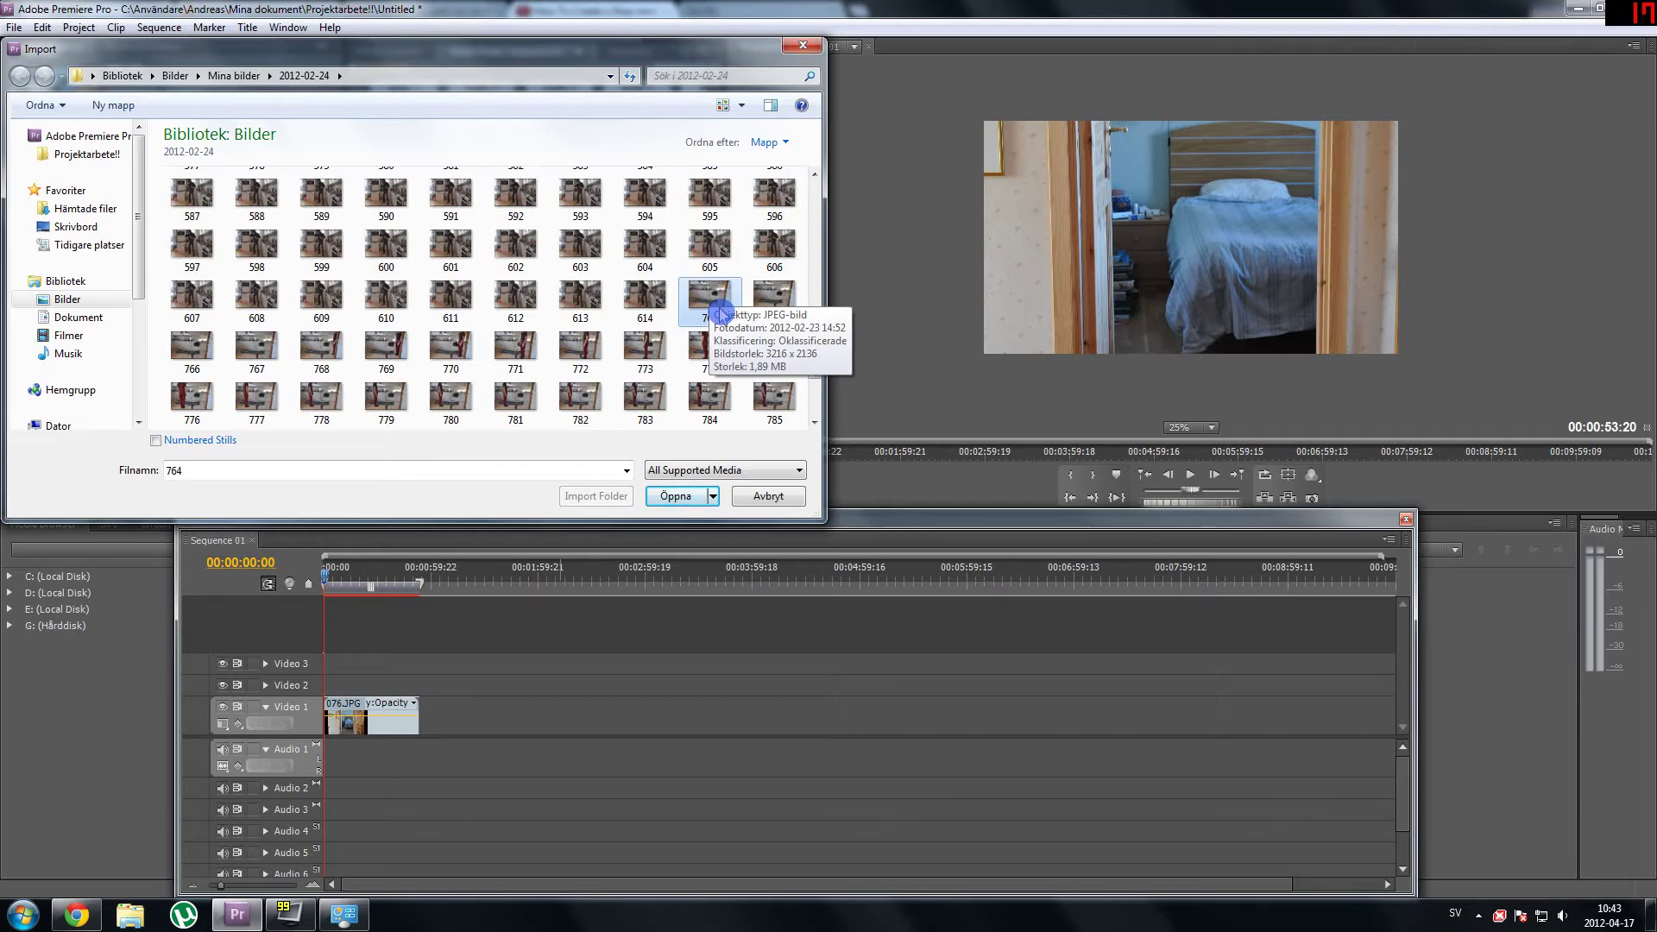
pyautogui.scroll(20, 720, 312)
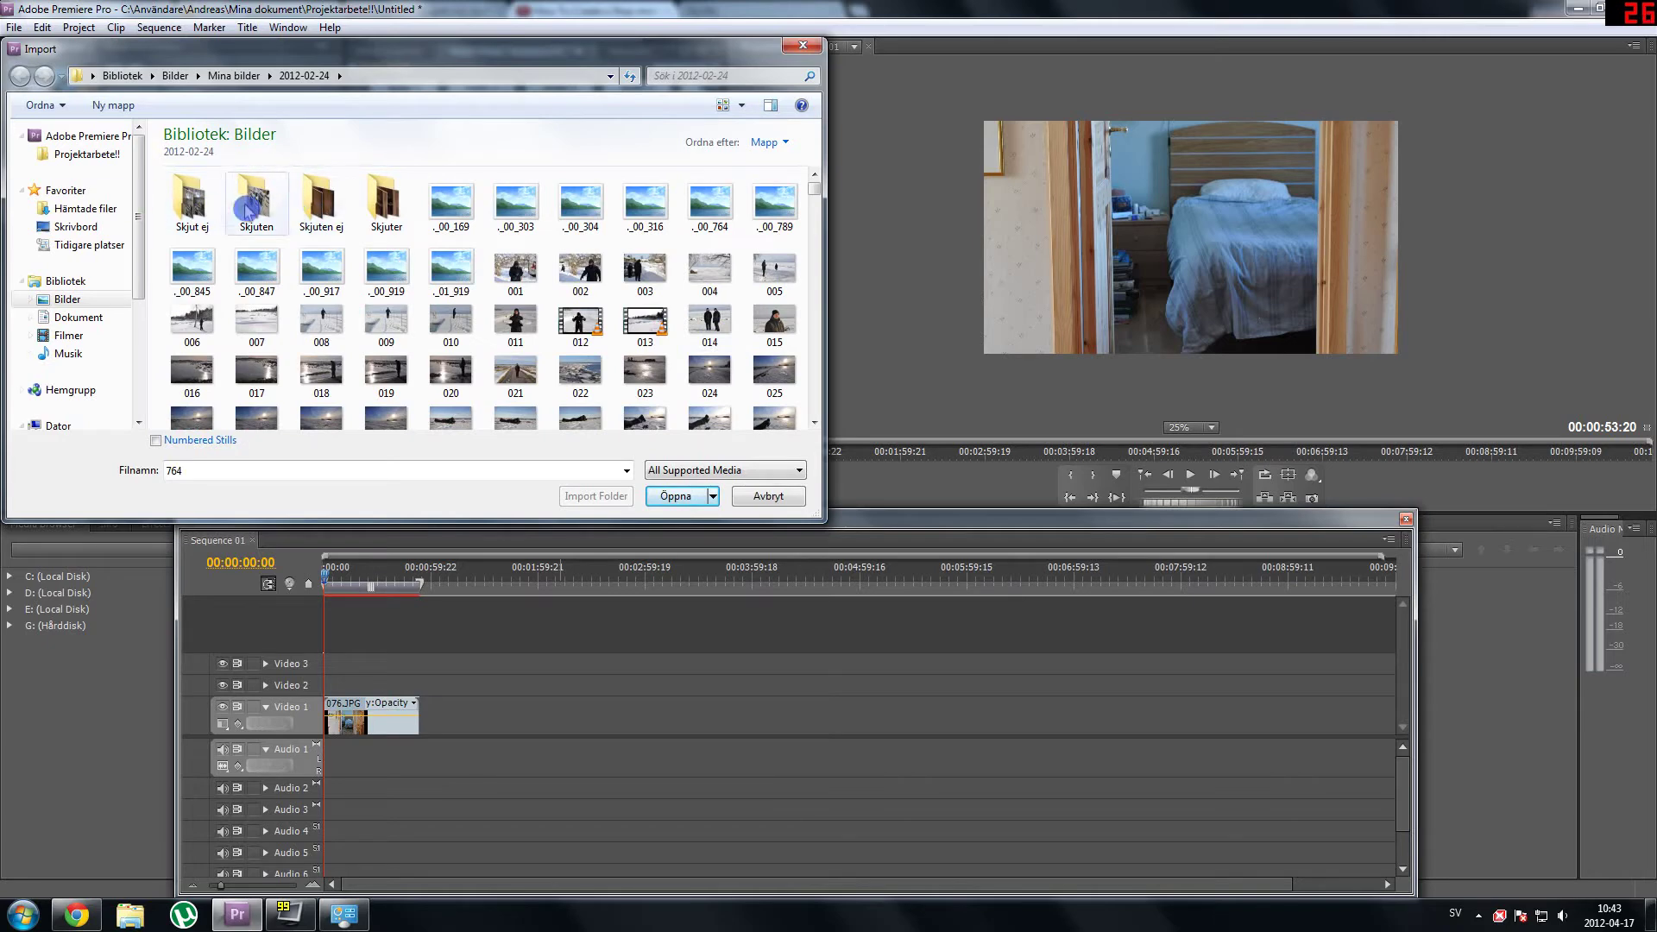
# - Open the Skjuter subfolder, select 724 and import it as a numbered-still sequence
pyautogui.moveTo(814, 188); pyautogui.dragTo(816, 381)
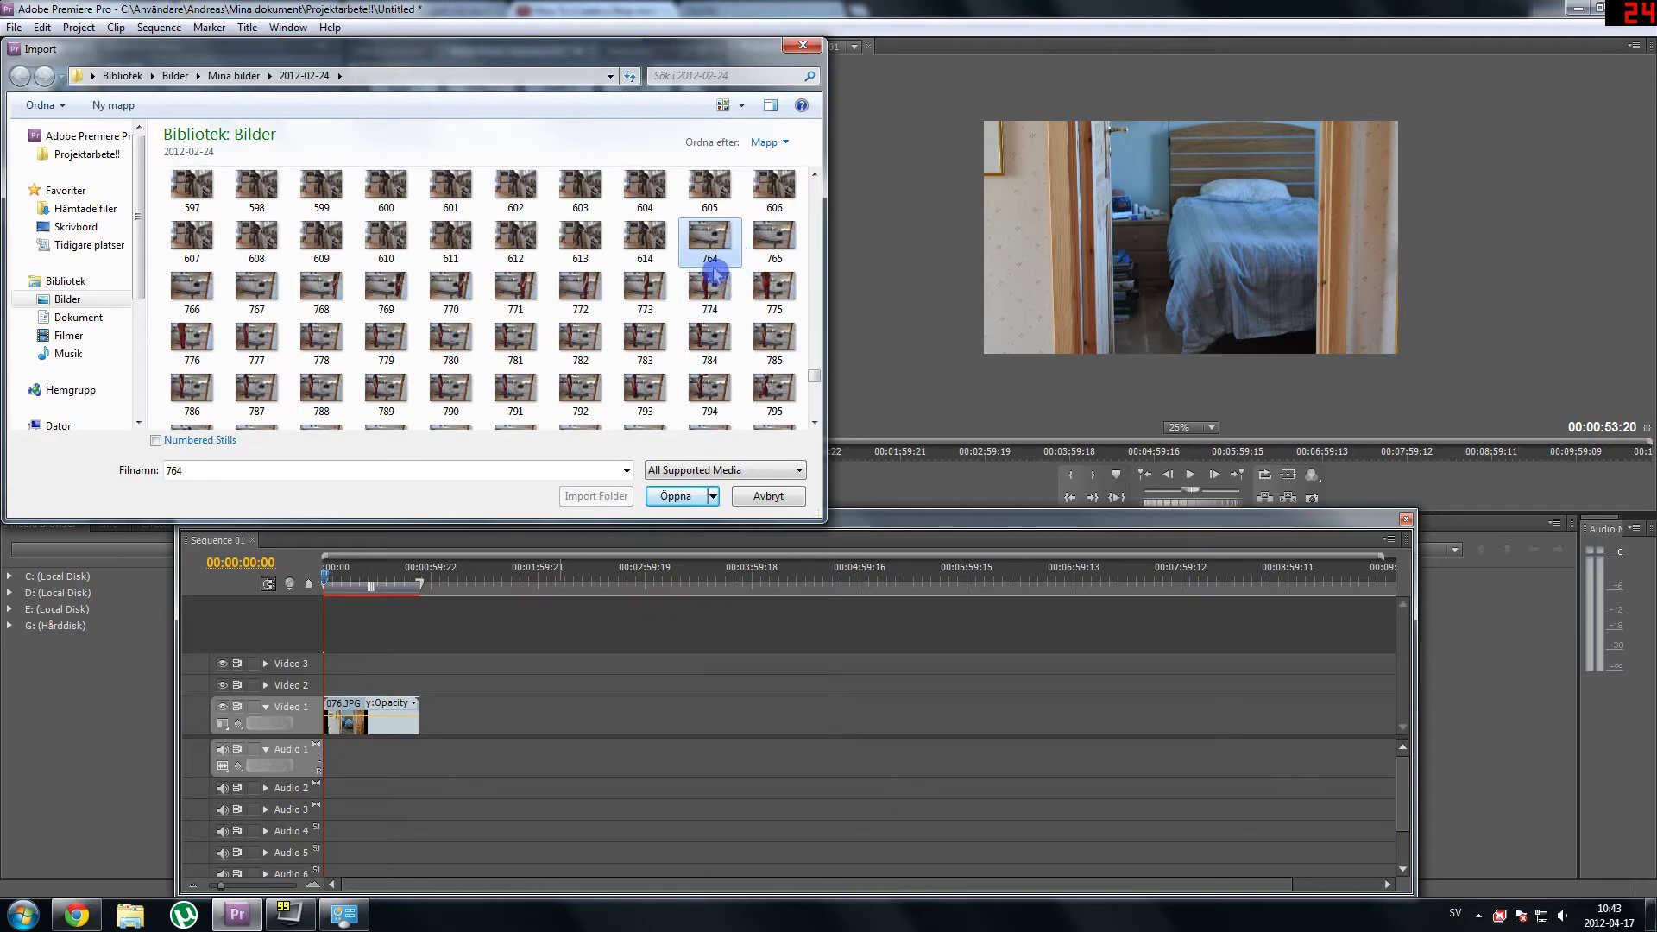
pyautogui.scroll(5, 734, 259)
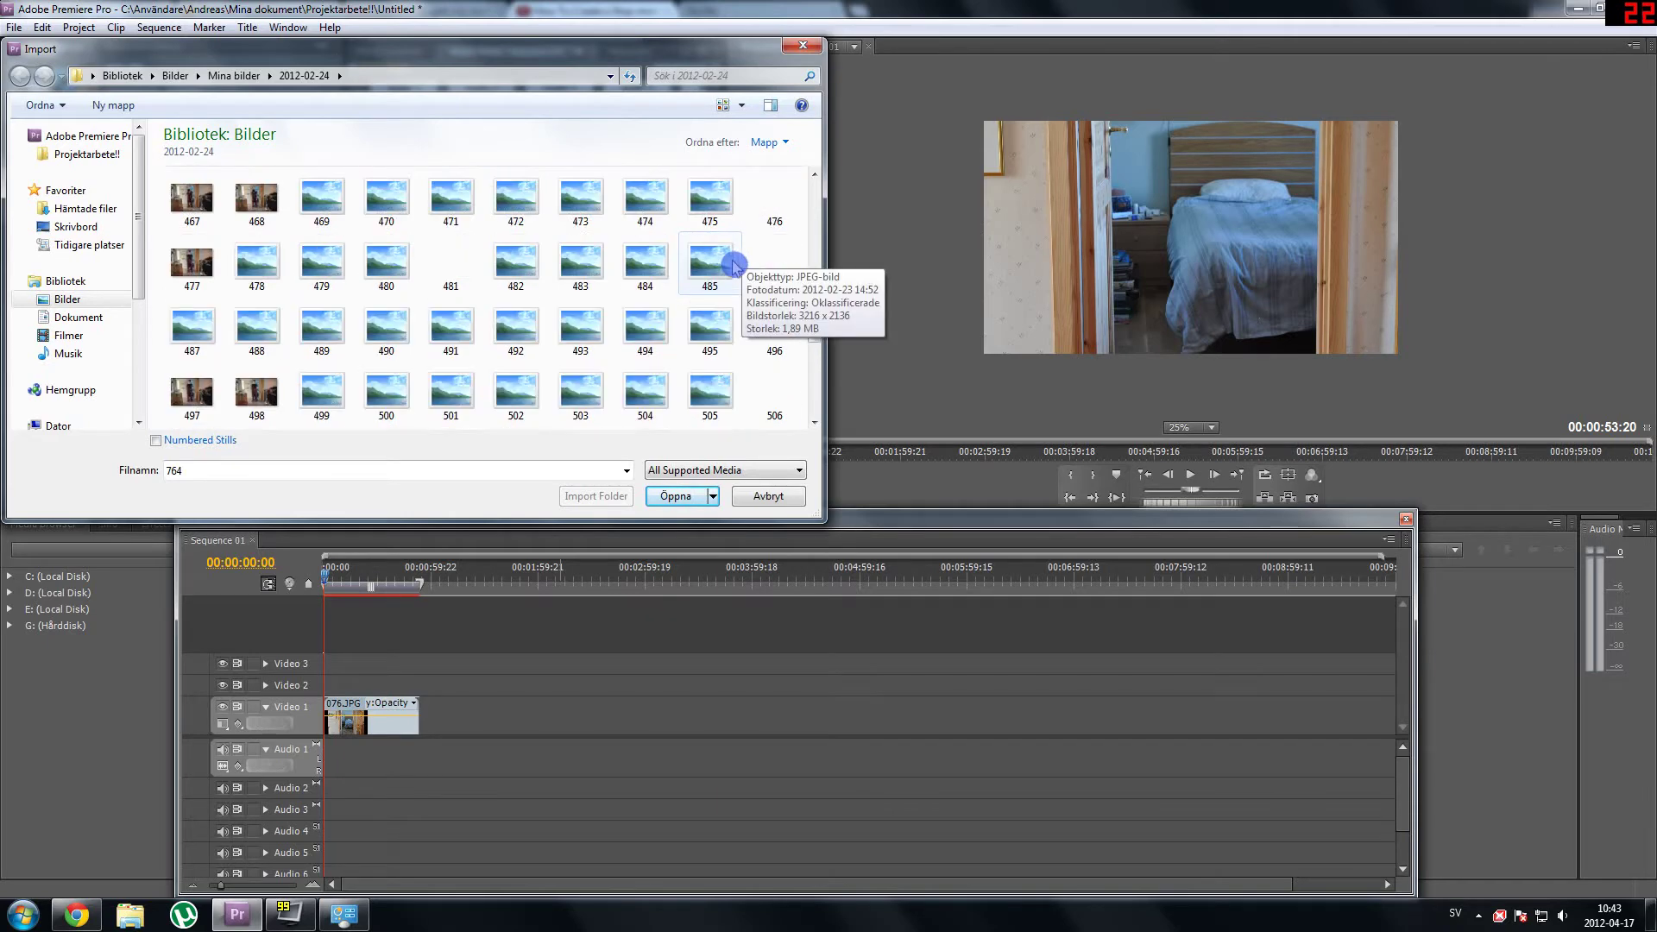
pyautogui.scroll(8, 690, 293)
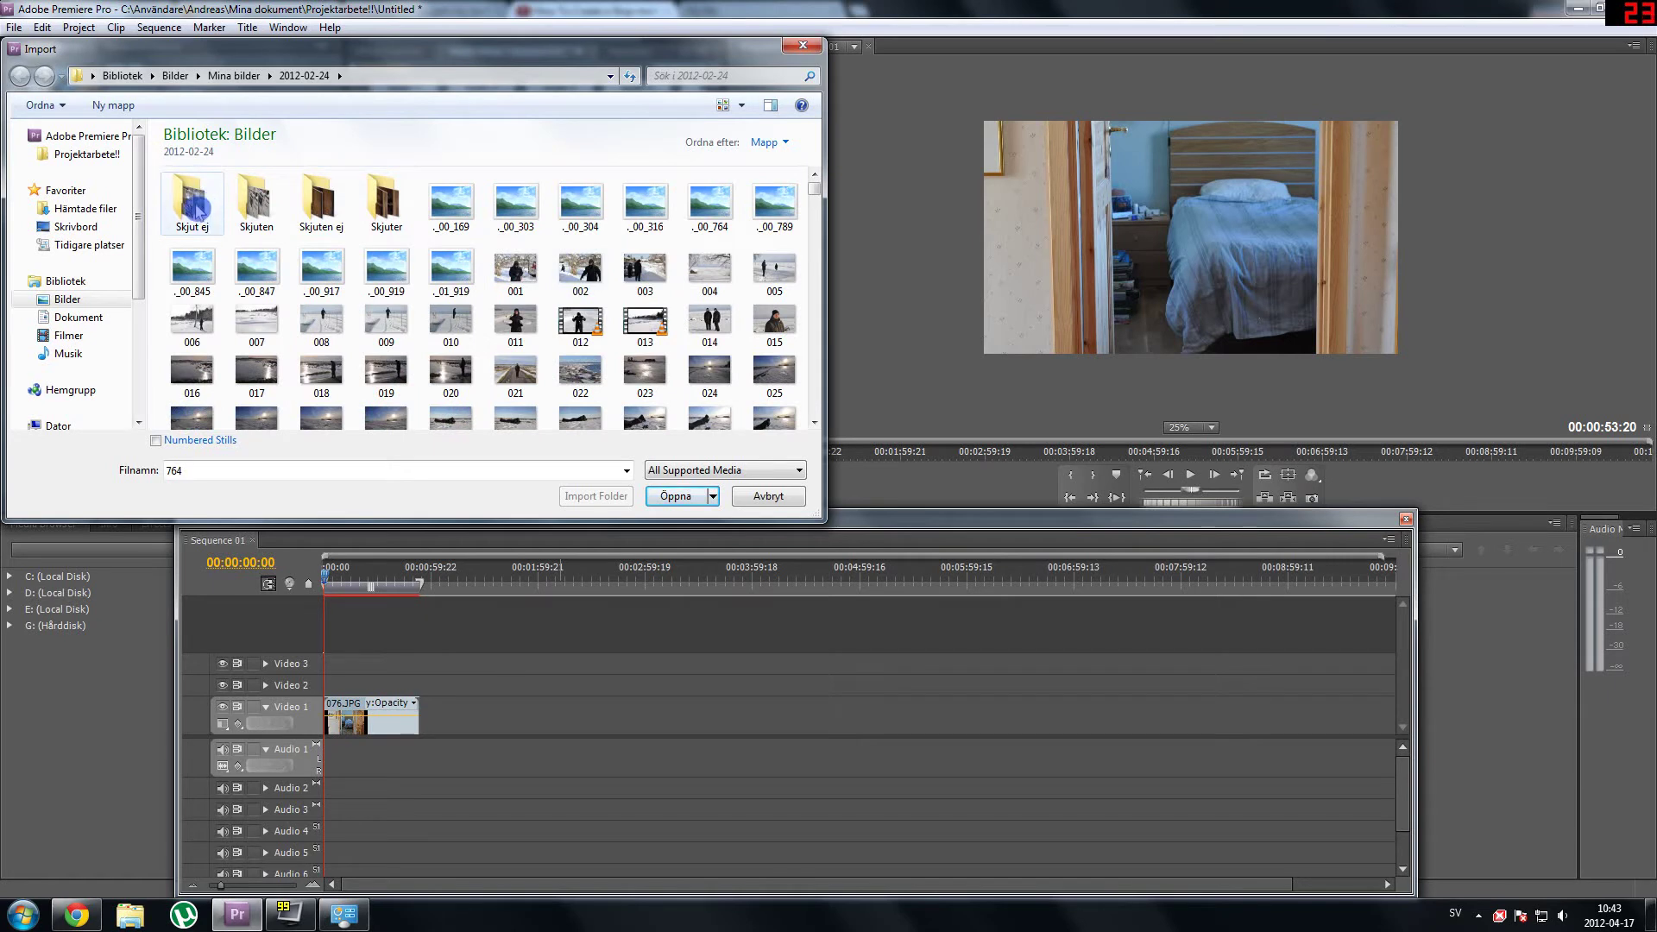
pyautogui.moveTo(196, 209)
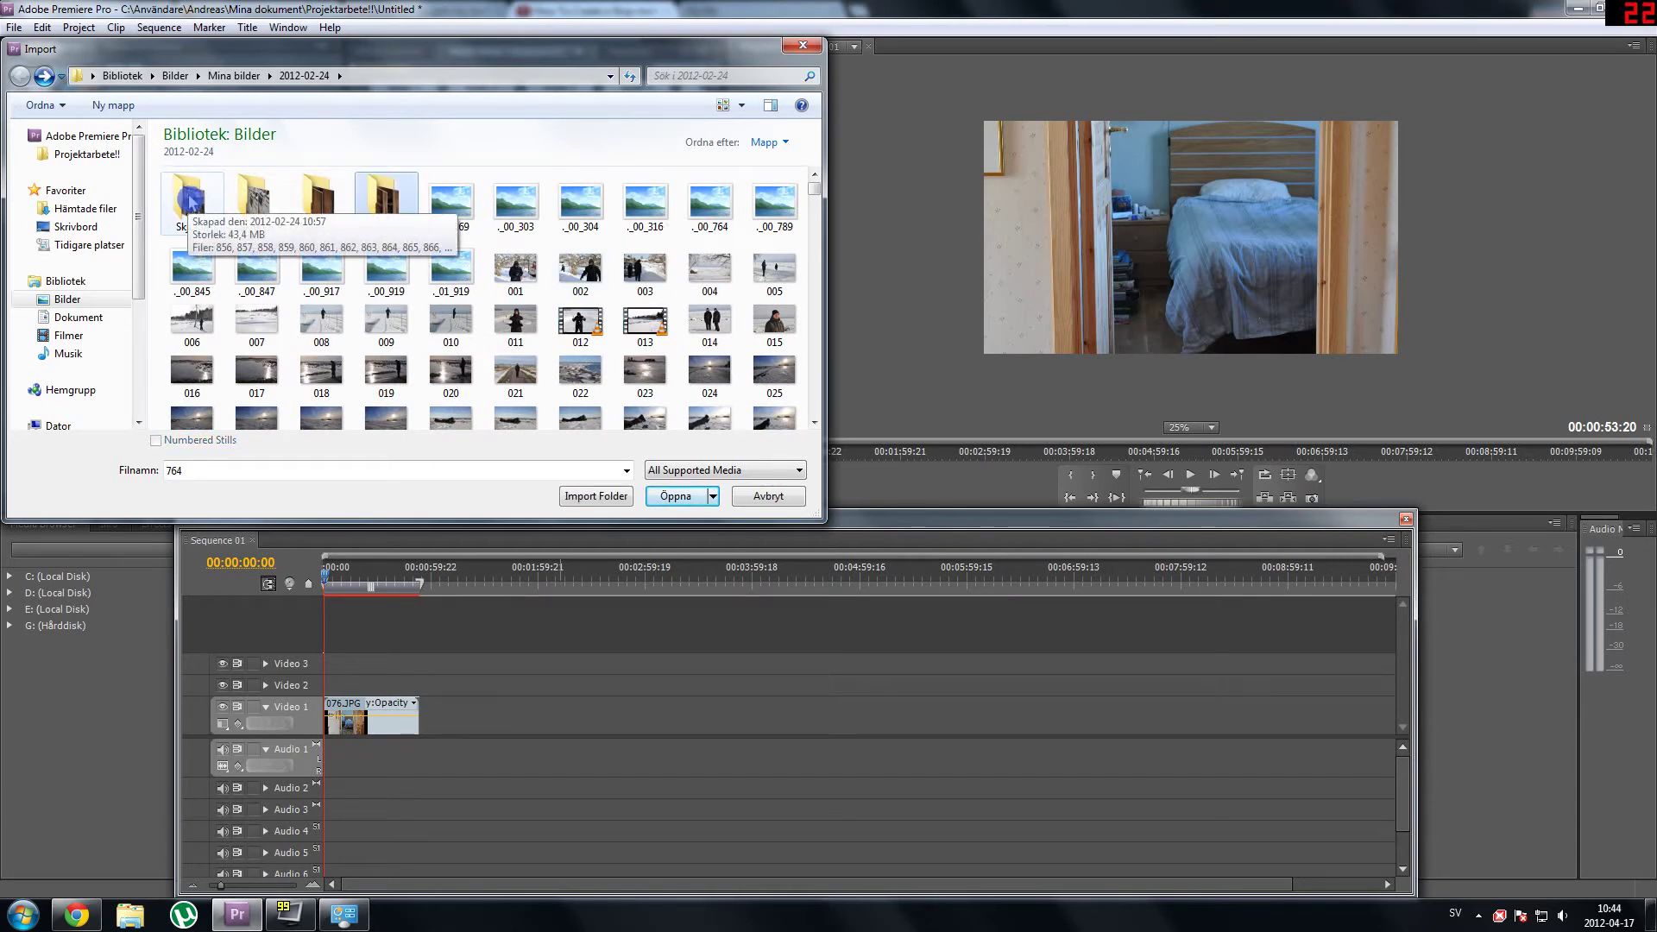
pyautogui.doubleClick(386, 201)
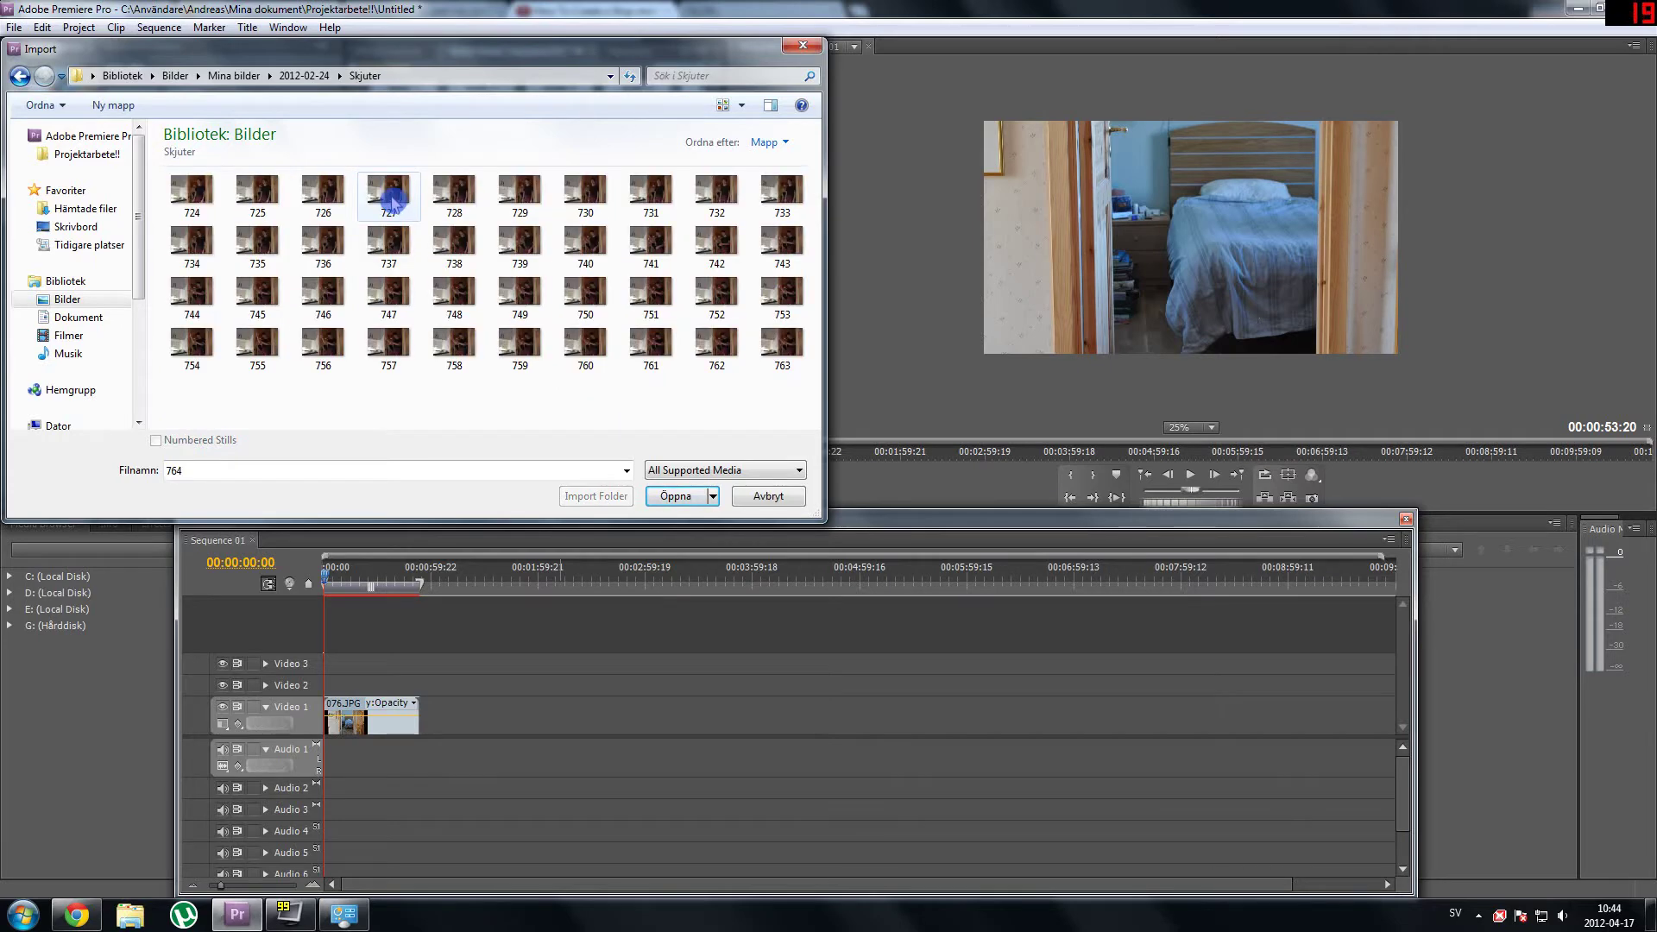
pyautogui.doubleClick(392, 201)
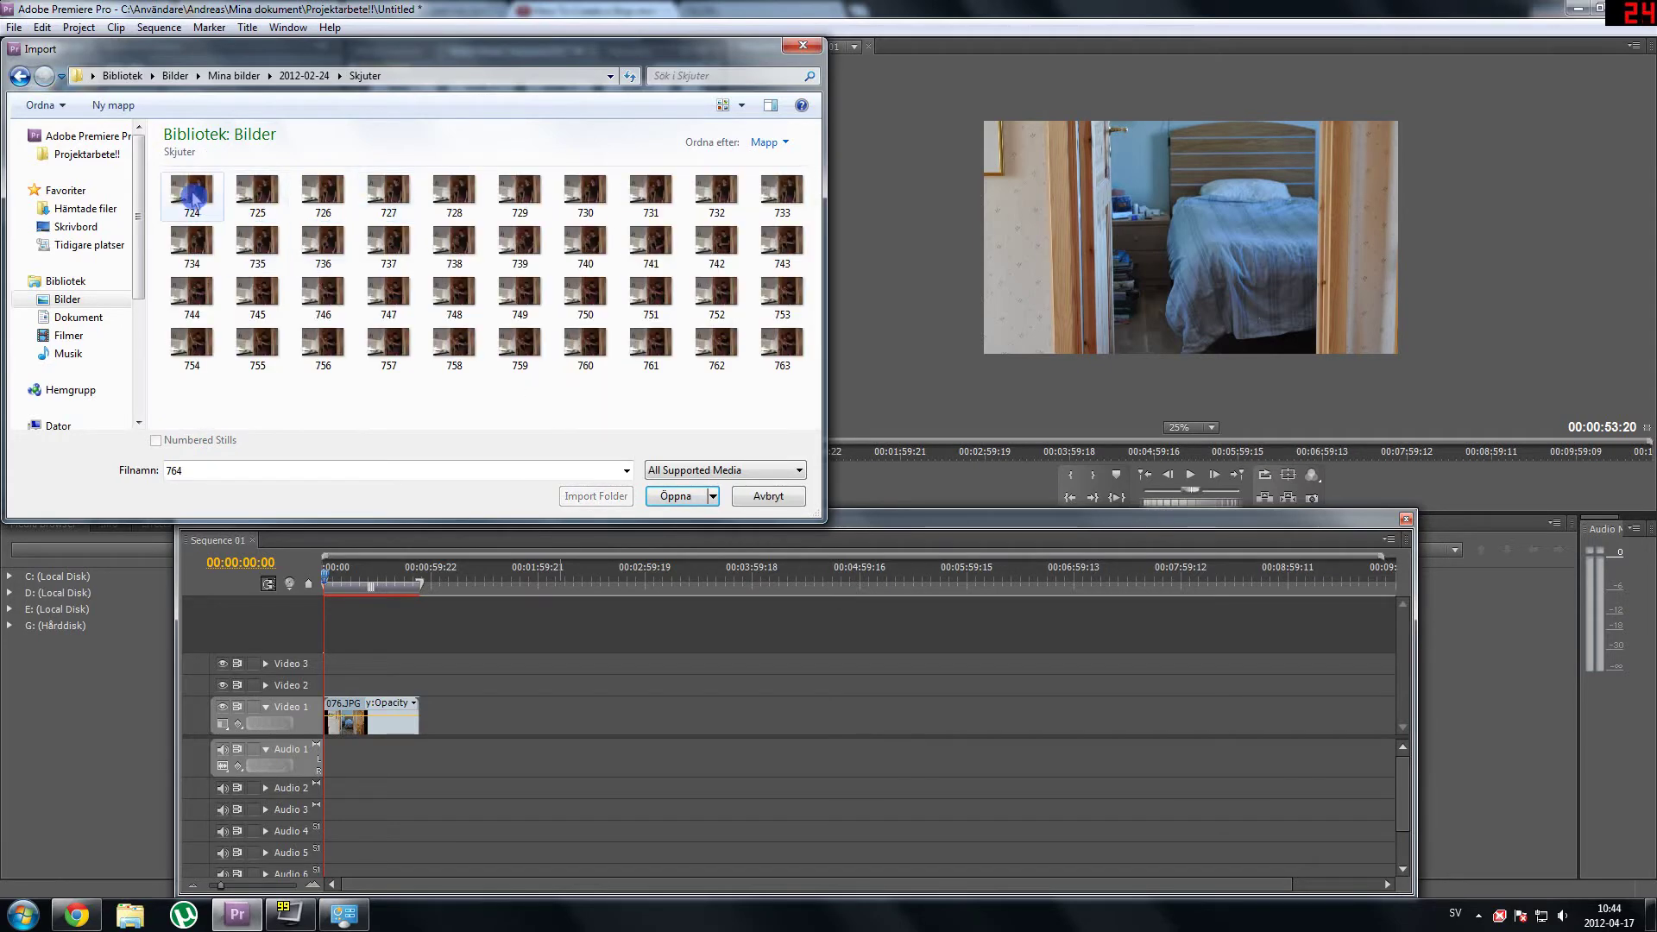
pyautogui.click(192, 197)
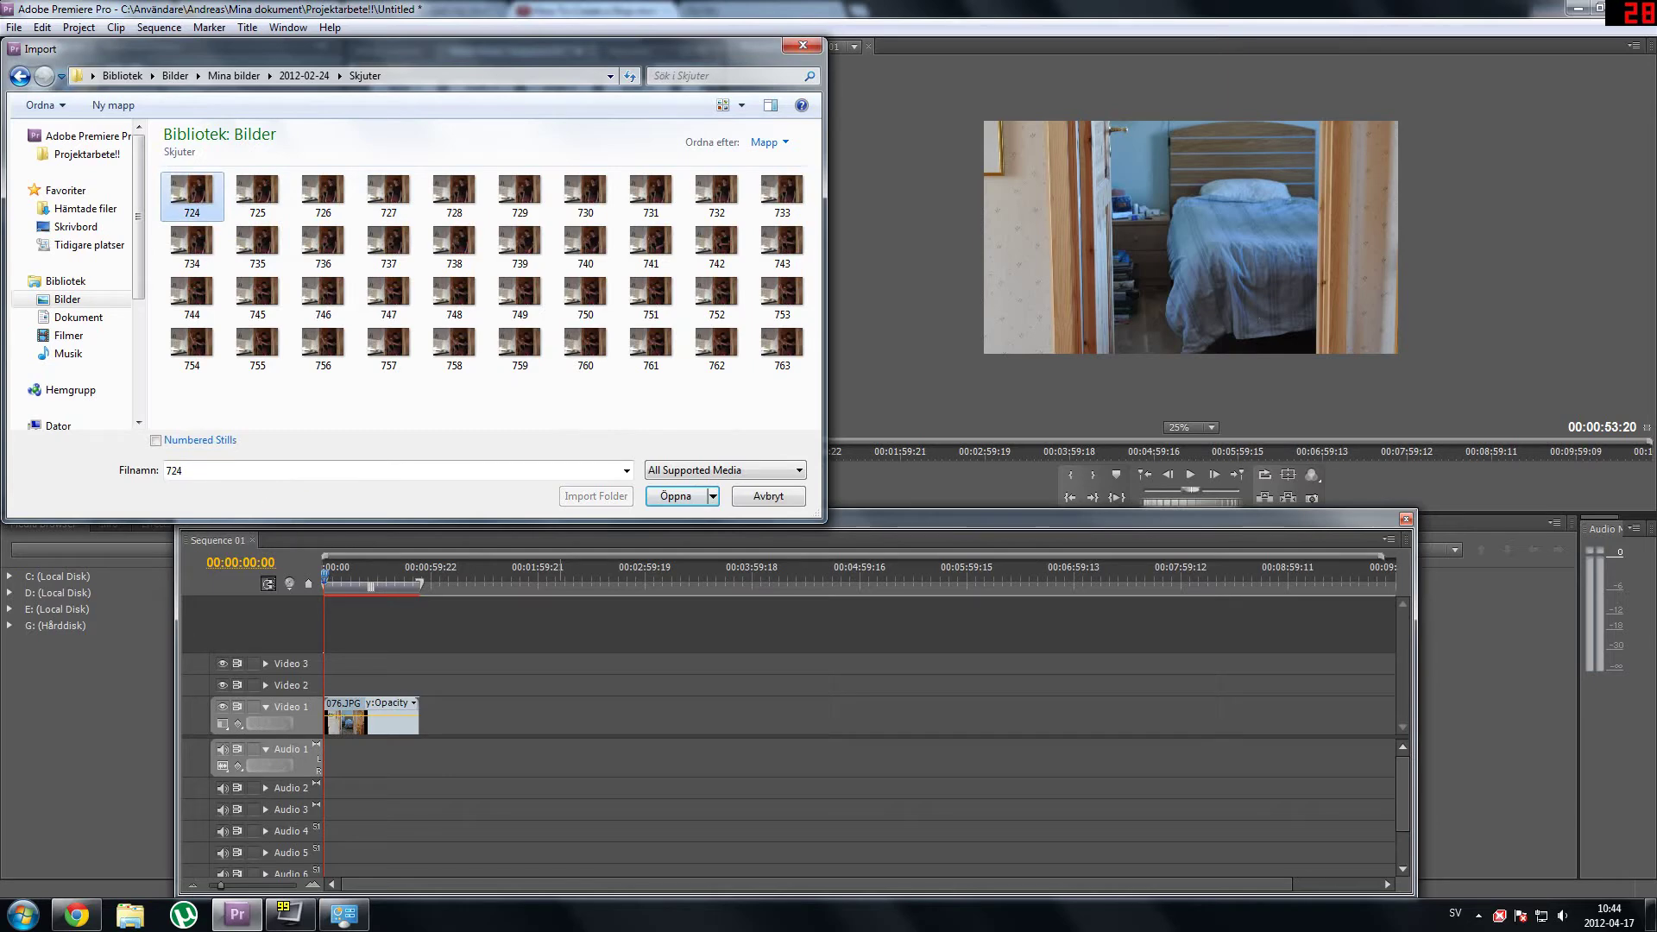
pyautogui.click(156, 441)
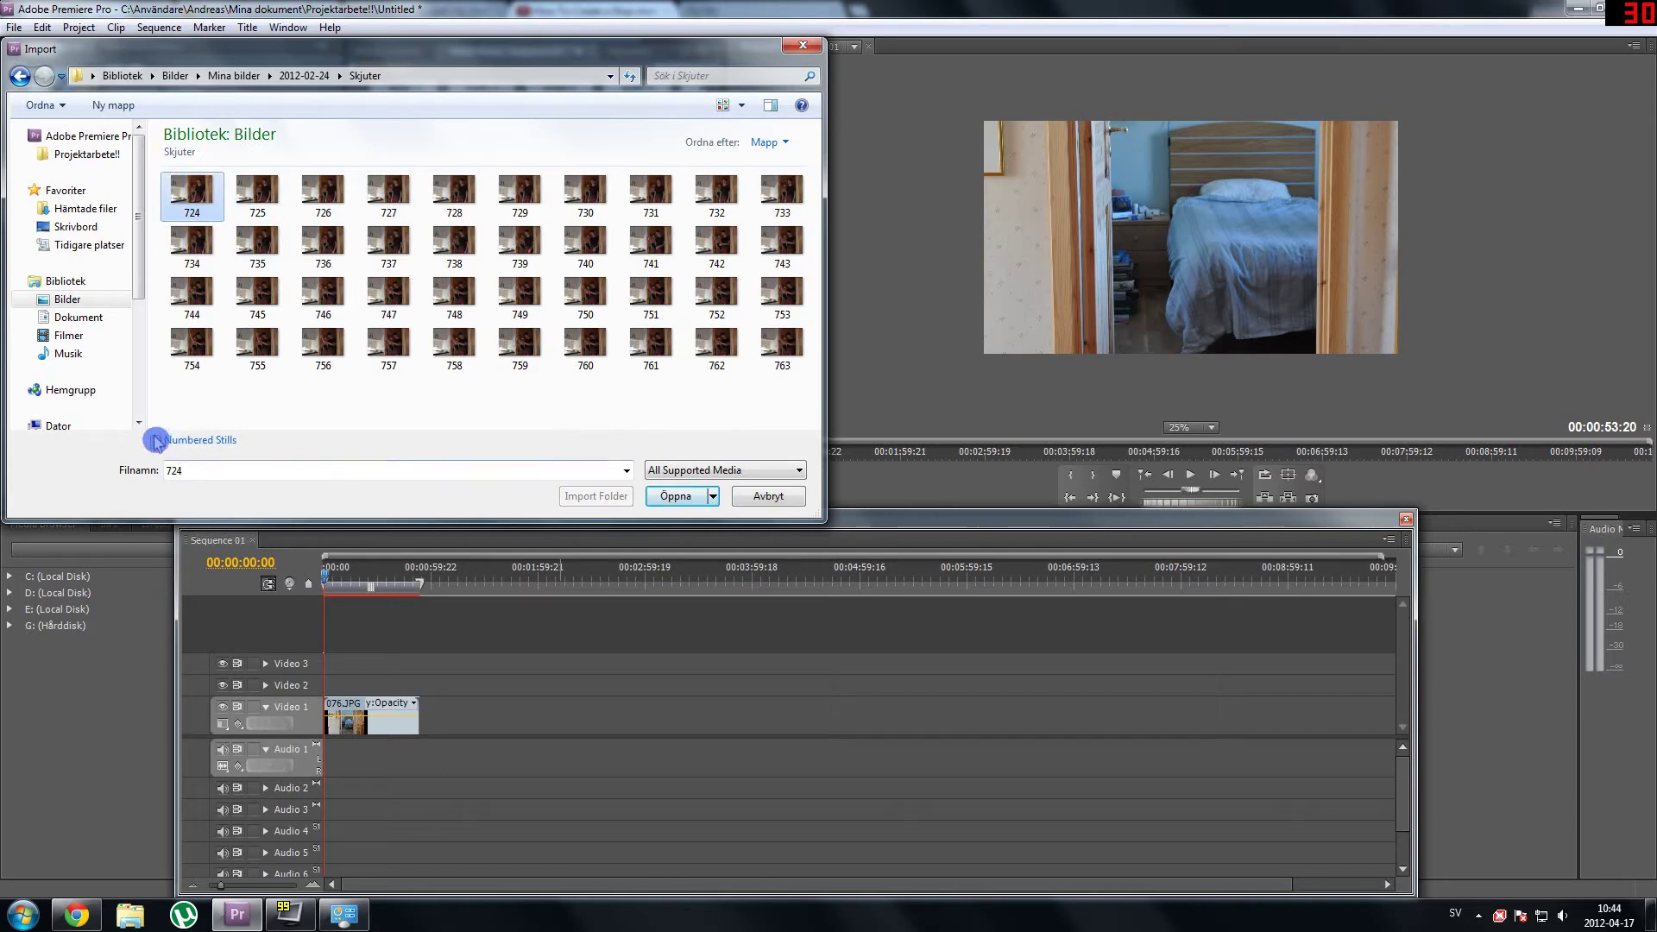
pyautogui.click(664, 498)
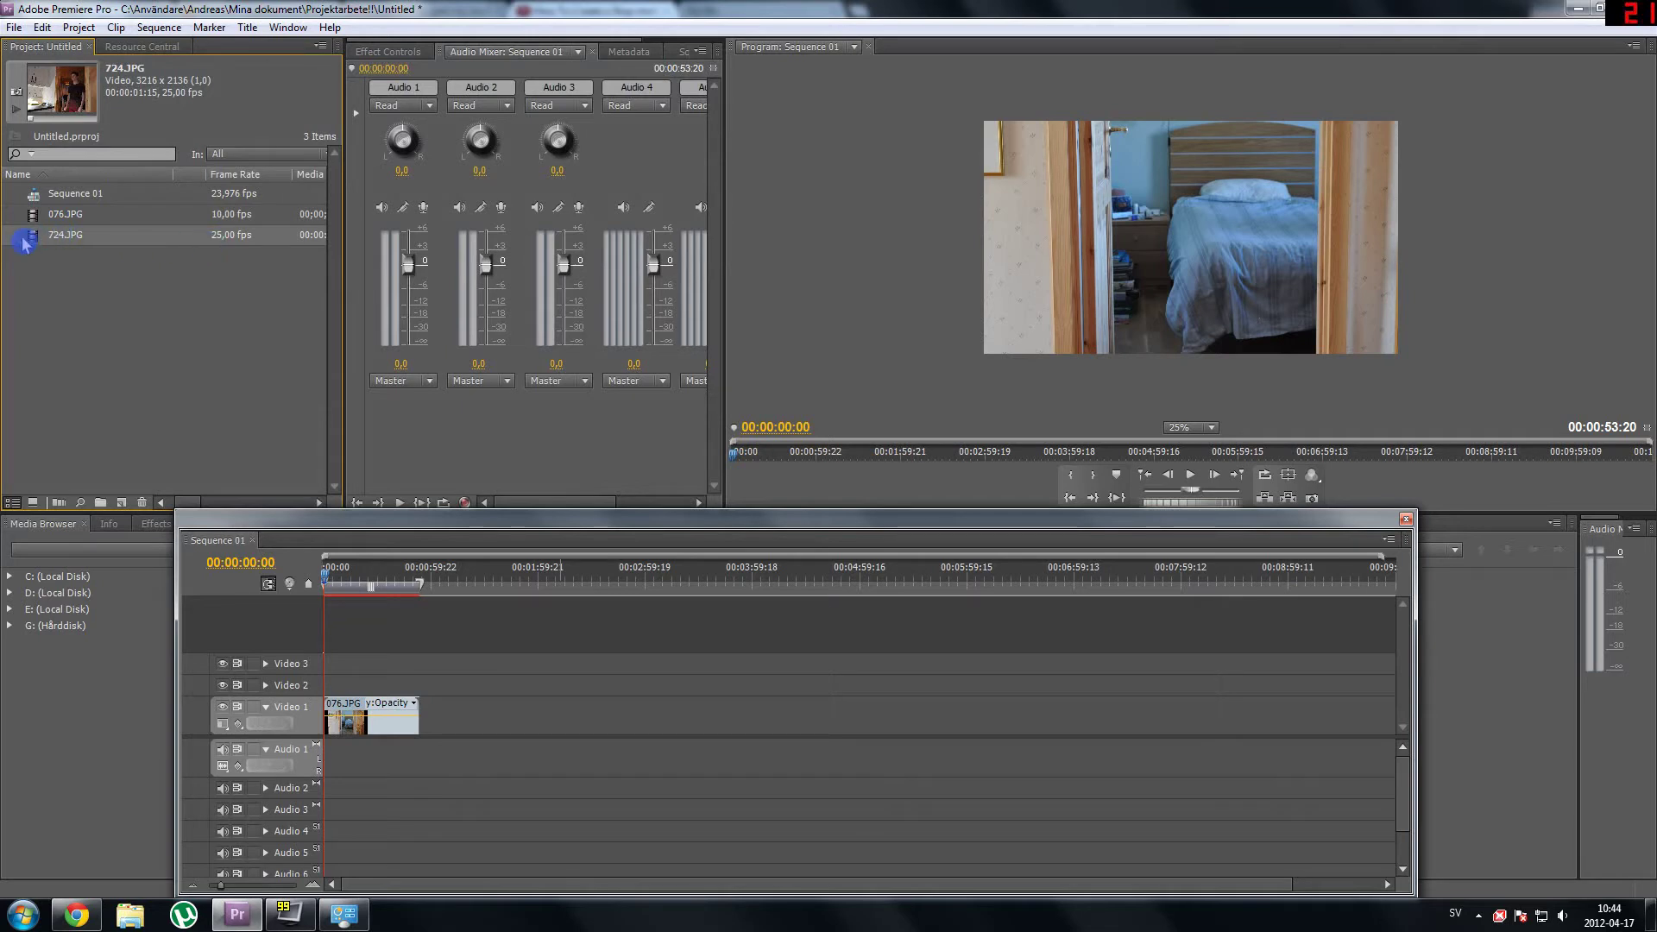
# - Interpret 724.JPG at 10 fps, then drag it onto Video 1 following 076.JPG
pyautogui.click(47, 240)
pyautogui.rightClick(47, 240)
pyautogui.moveTo(86, 330)
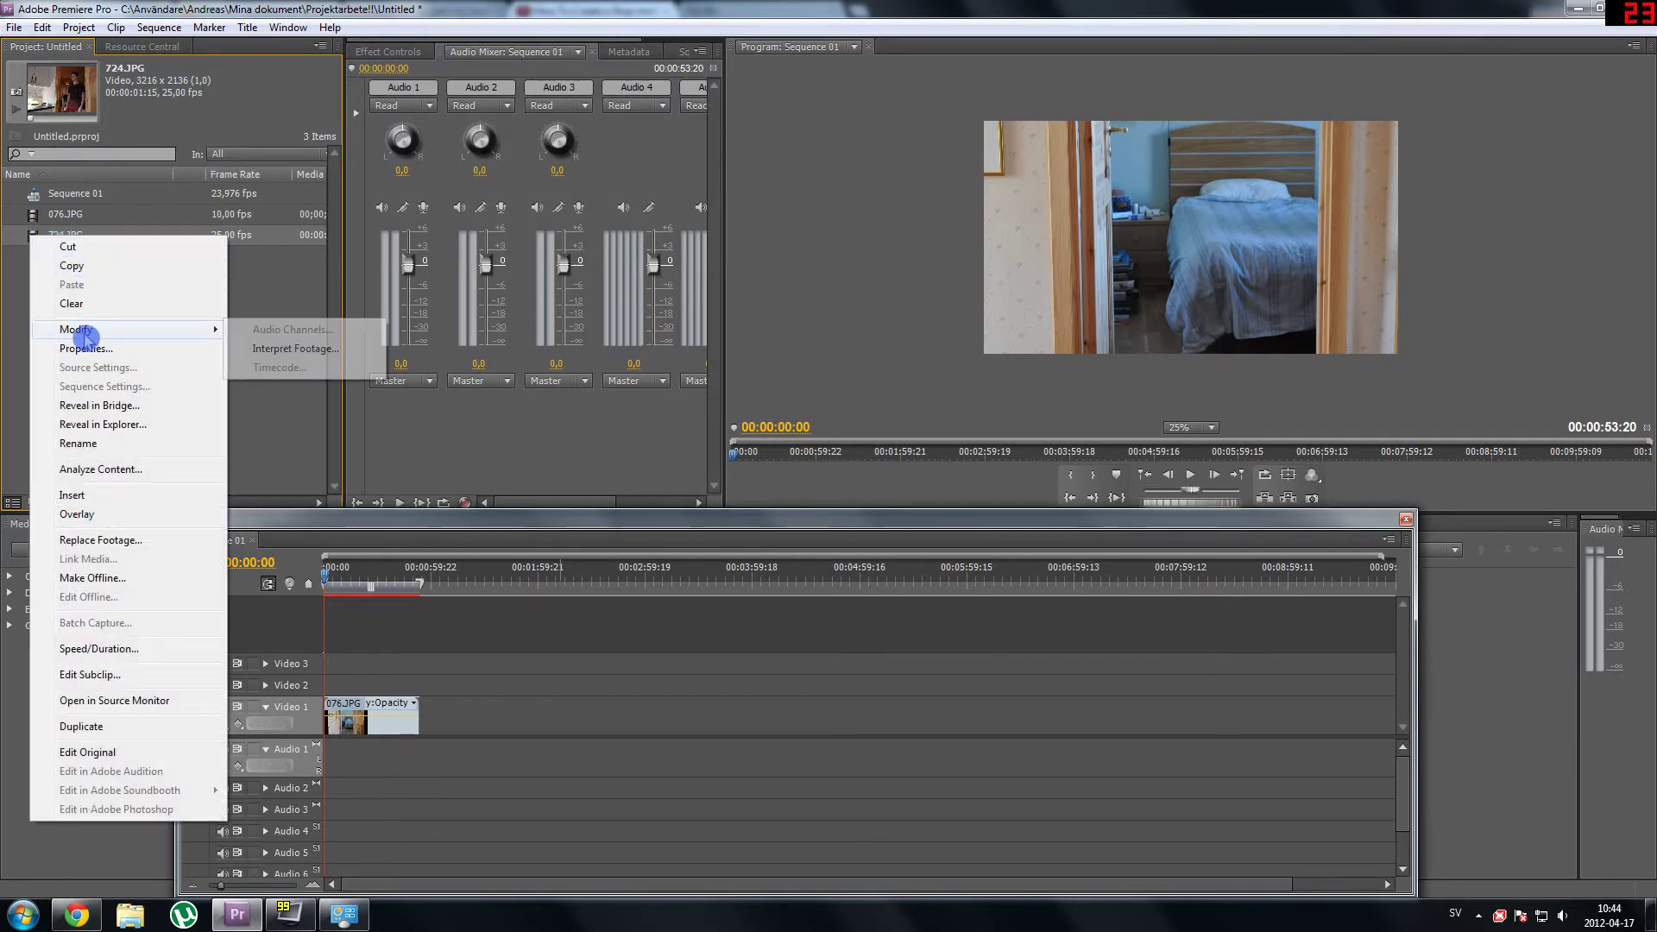
pyautogui.click(276, 348)
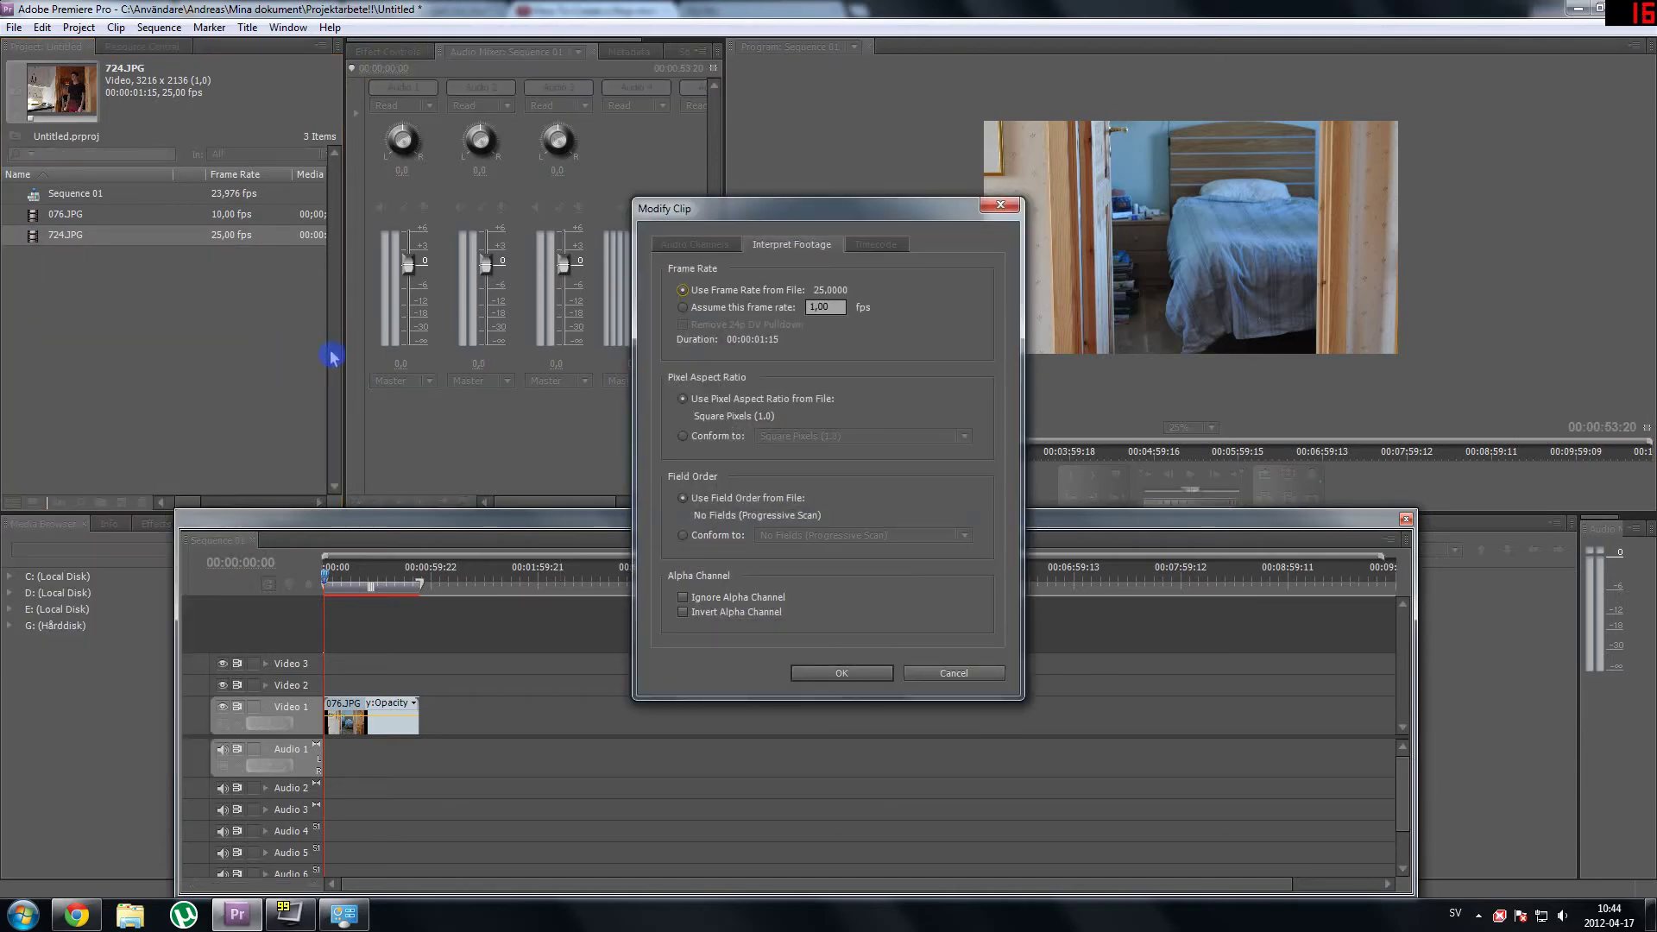
pyautogui.click(683, 307)
pyautogui.write('10')
pyautogui.click(841, 673)
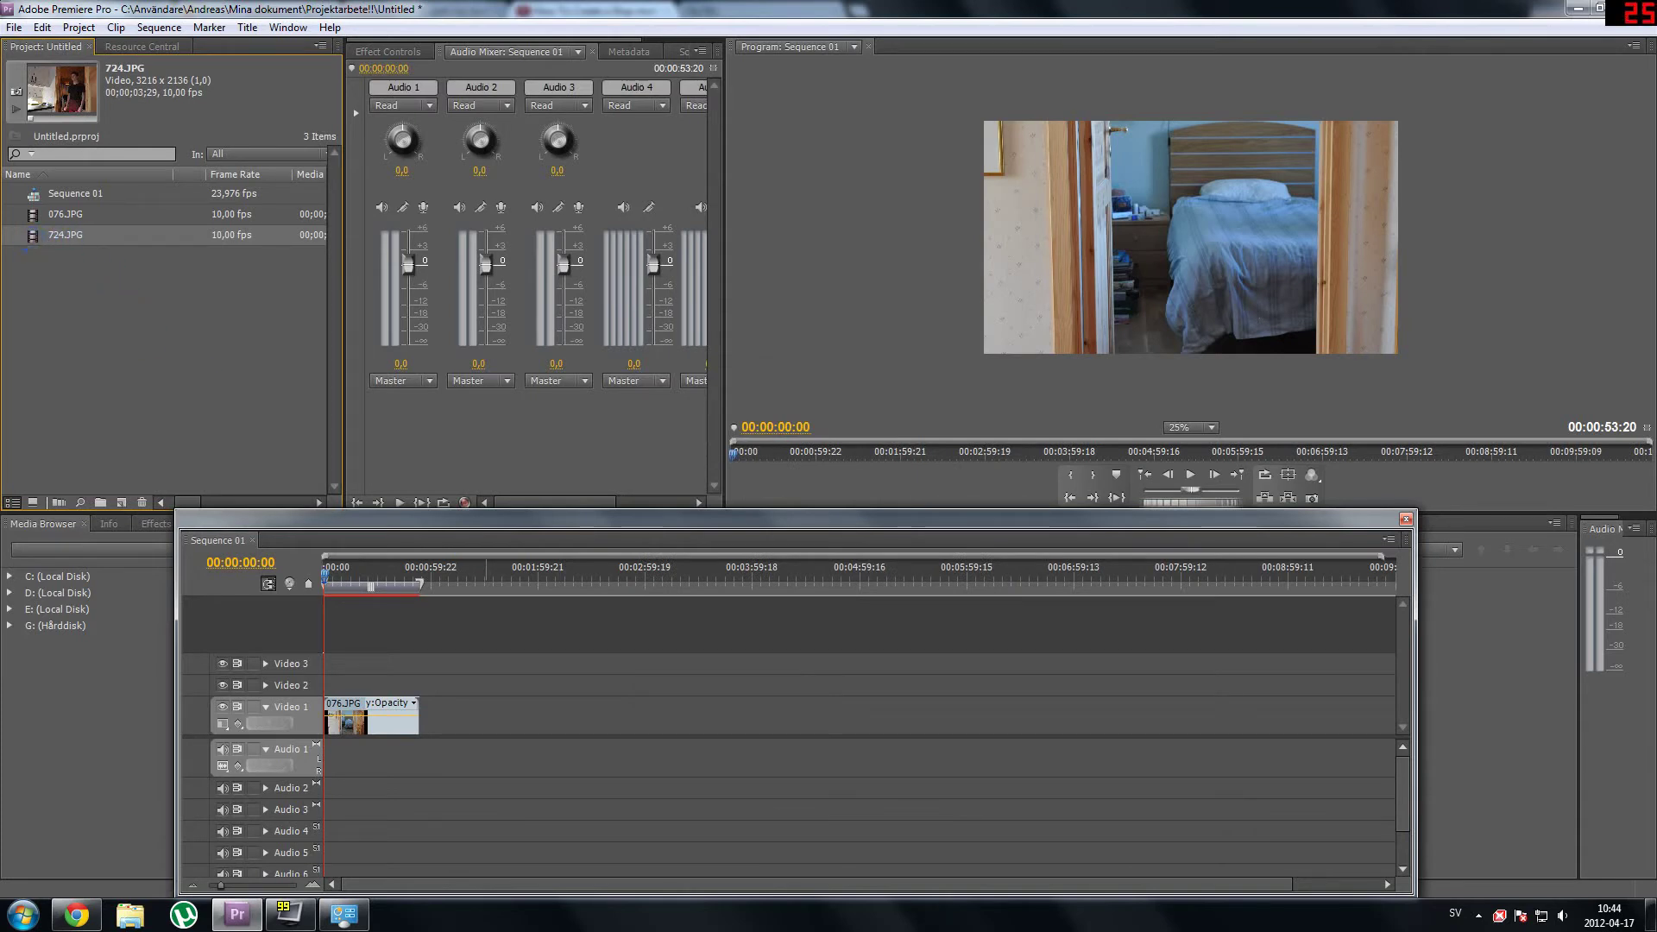
pyautogui.moveTo(34, 234); pyautogui.dragTo(436, 718)
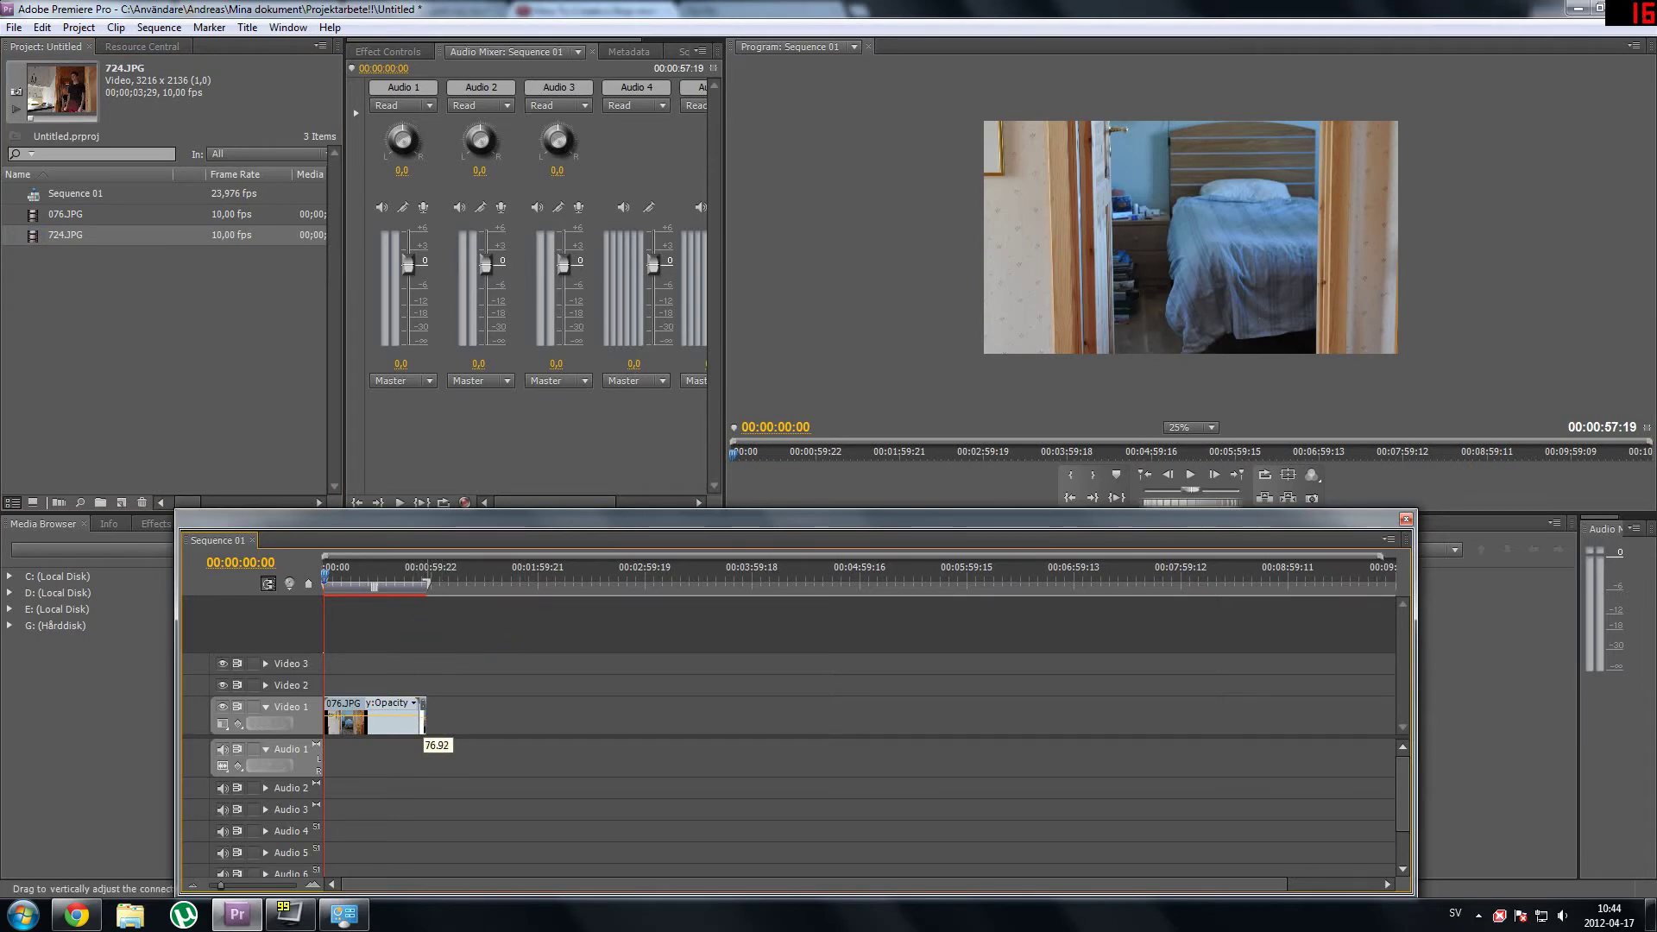
pyautogui.moveTo(423, 732); pyautogui.dragTo(423, 732)
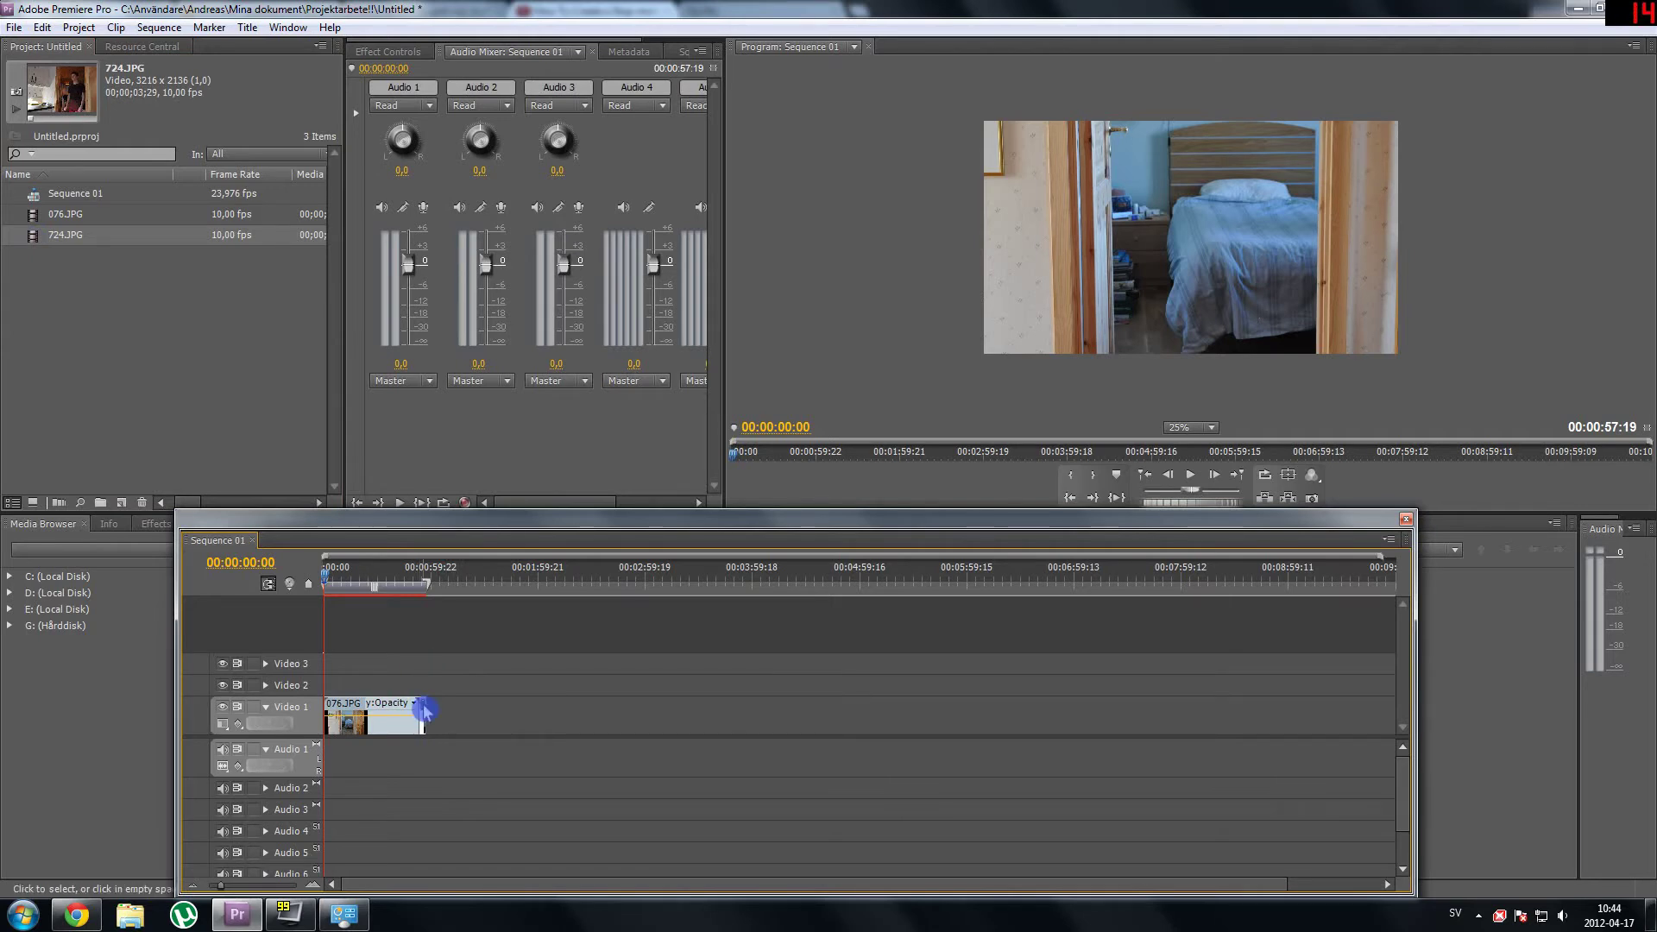
# - Open the File menu to import the remaining photos 615, 764, 949, 856 and 913
pyautogui.click(14, 28)
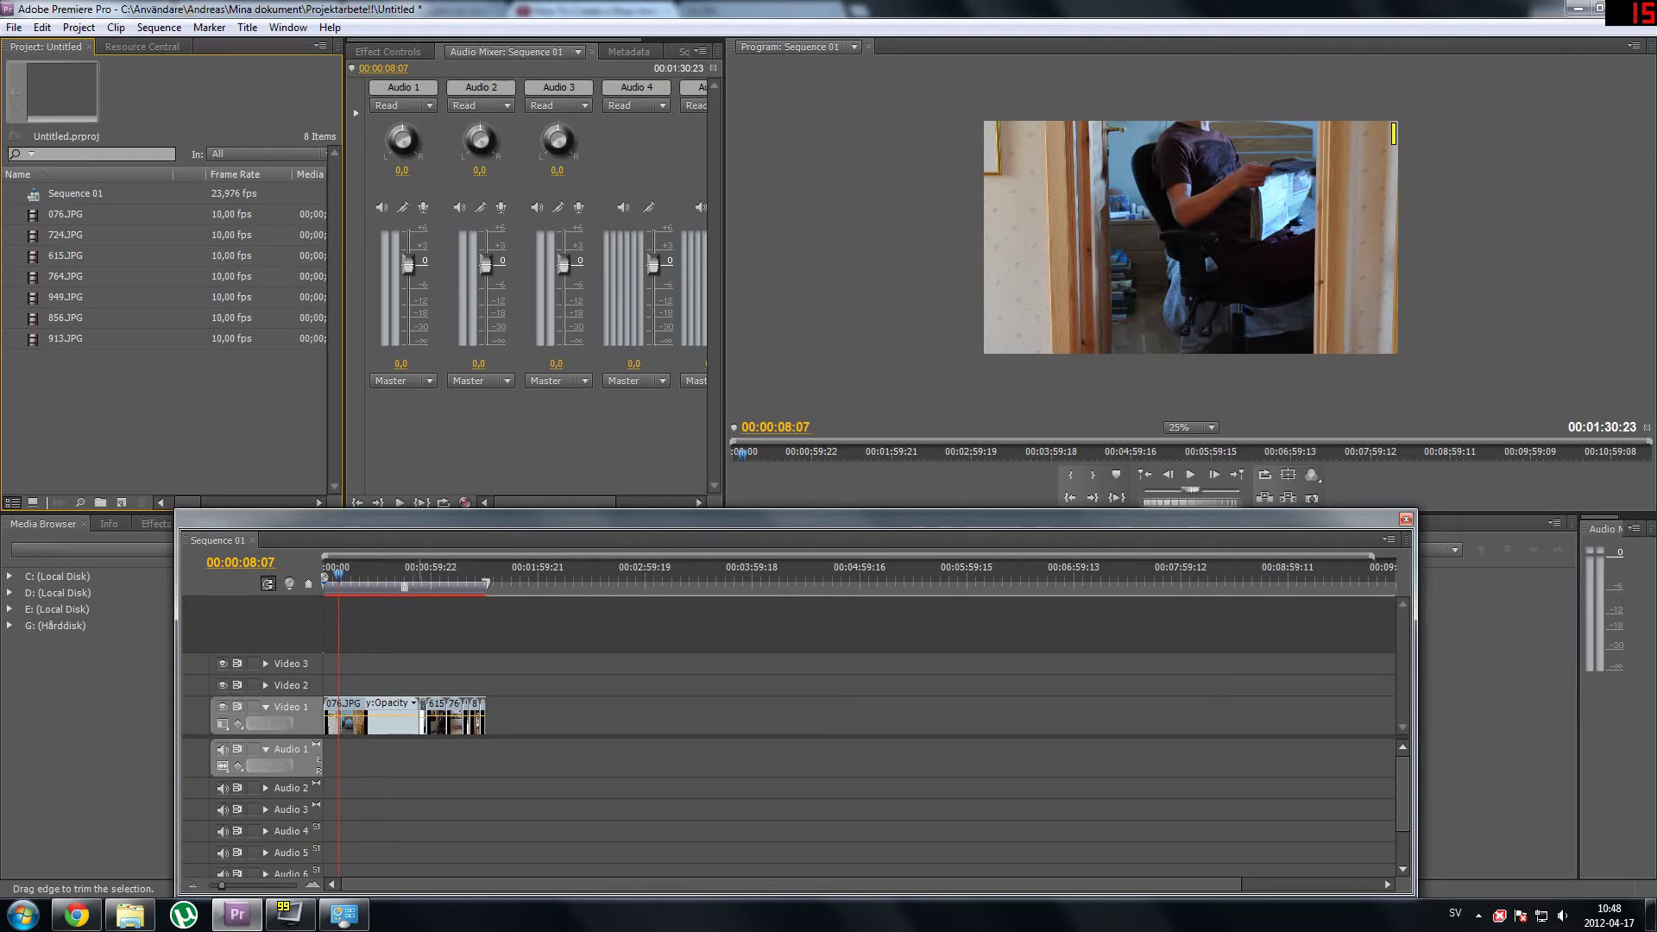
# - Zoom the timeline so all seven clips span Video 1, then return the playhead to 00:00:00:00
pyautogui.click(437, 721)
pyautogui.click(481, 729)
pyautogui.click(379, 725)
pyautogui.moveTo(223, 889); pyautogui.dragTo(243, 891)
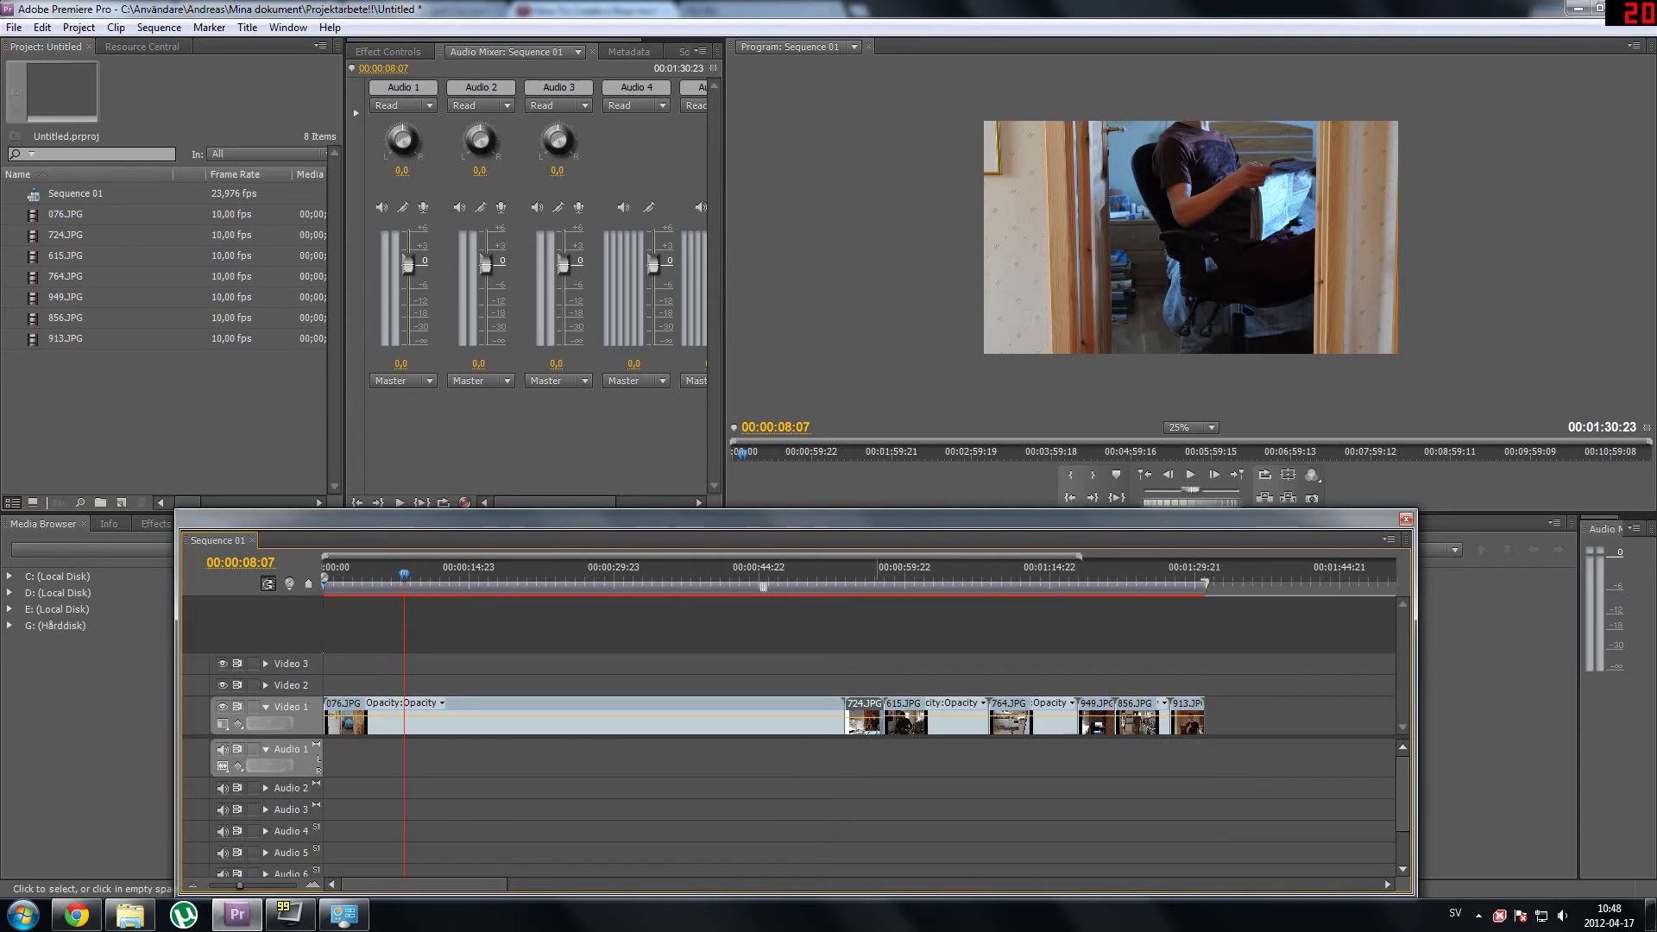
pyautogui.moveTo(404, 576); pyautogui.dragTo(325, 576)
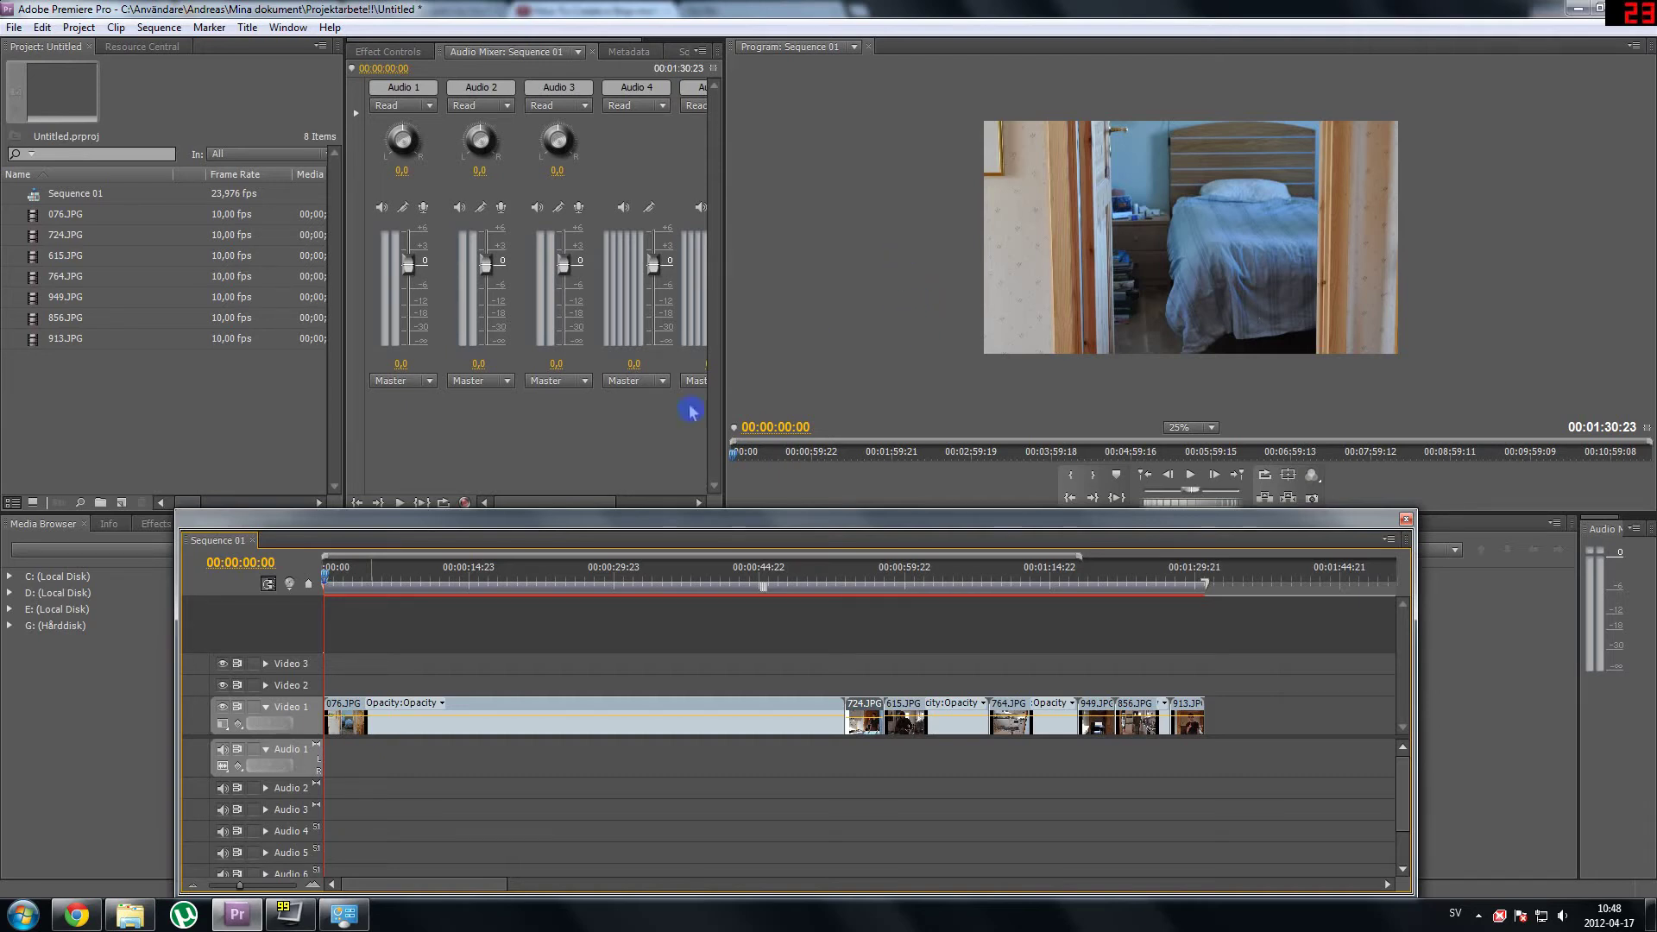
pyautogui.click(327, 583)
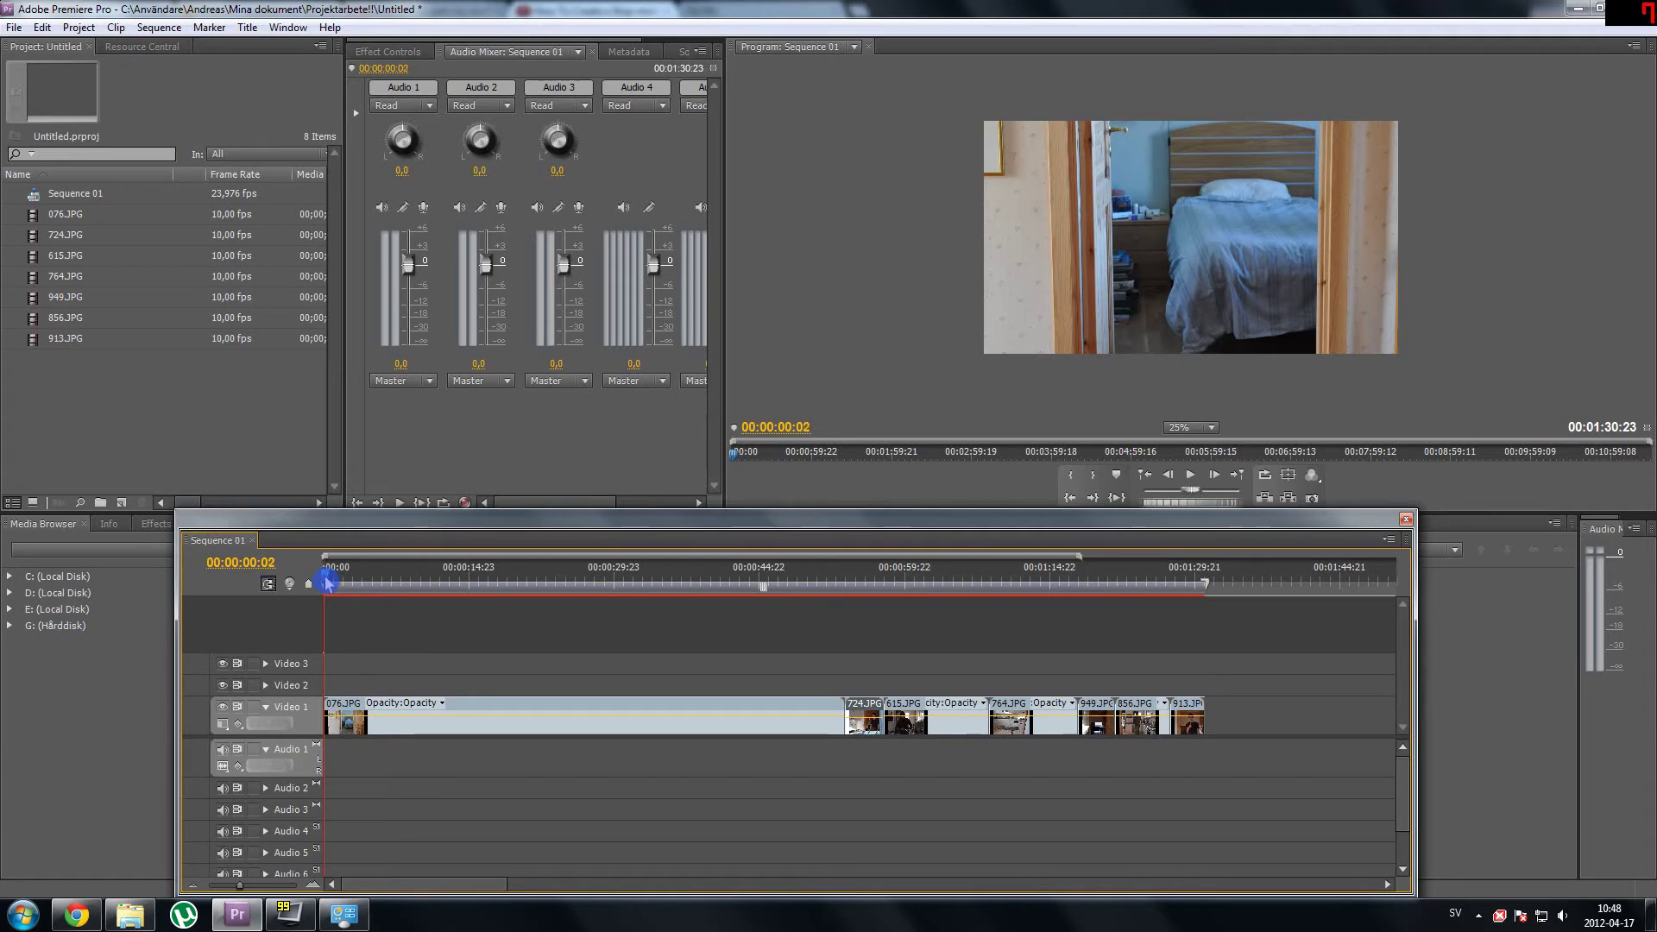
pyautogui.moveTo(327, 582); pyautogui.dragTo(381, 584)
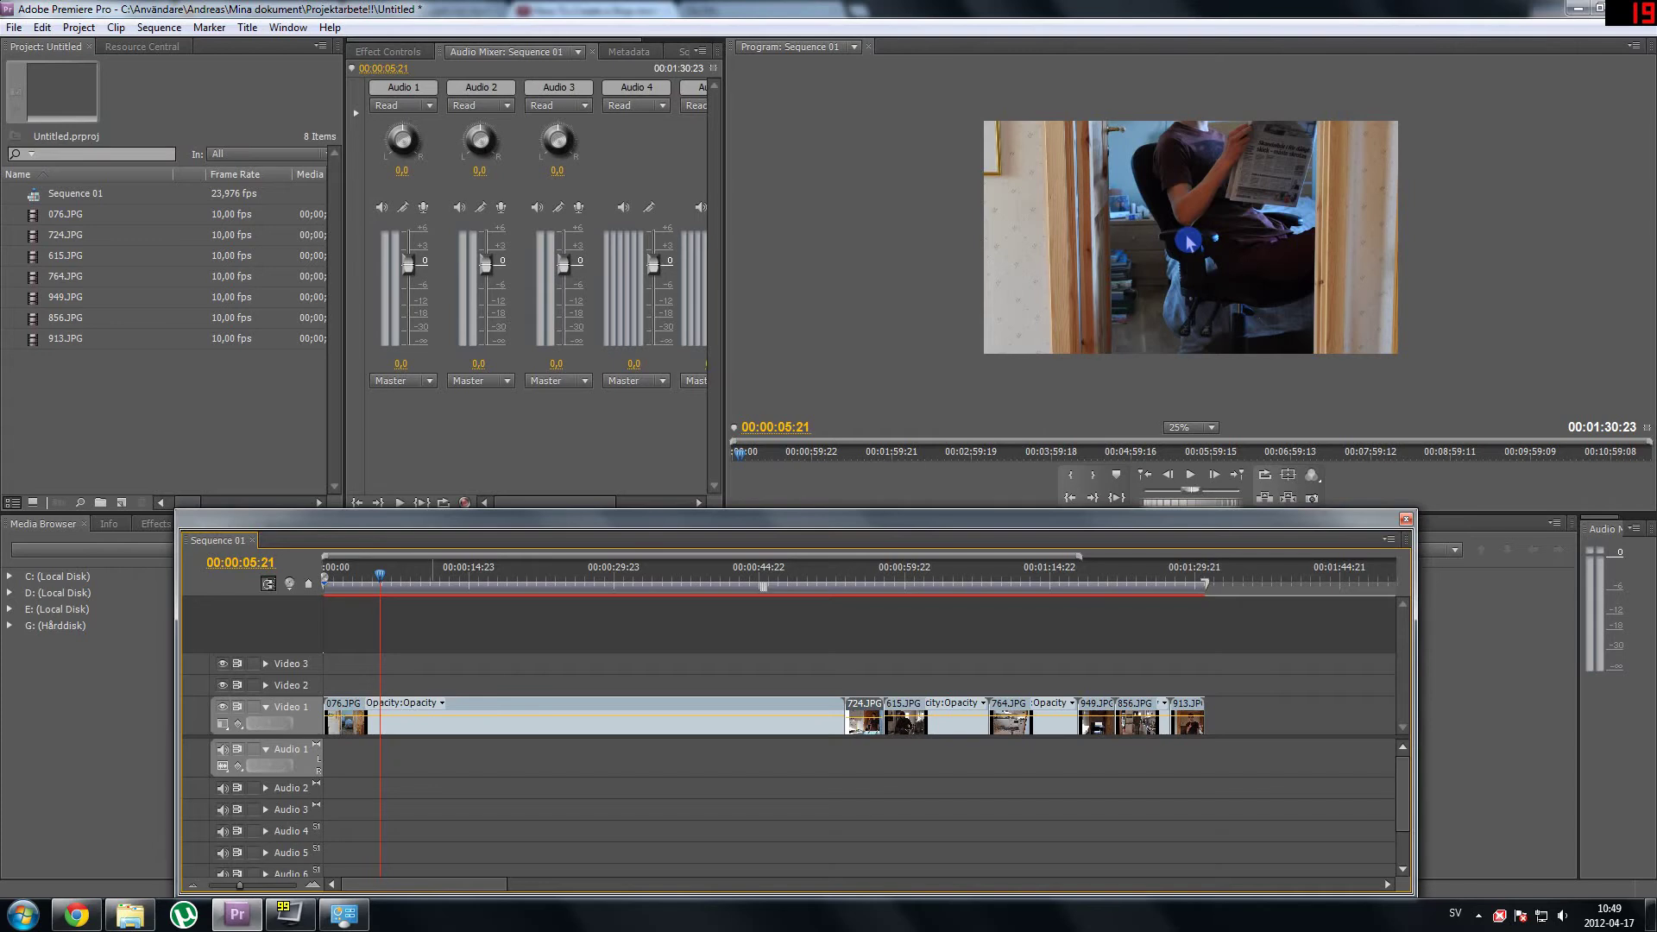
# - Scale the opening photo down in the Program monitor so the whole image fits, undoing stray moves
pyautogui.click(1187, 241)
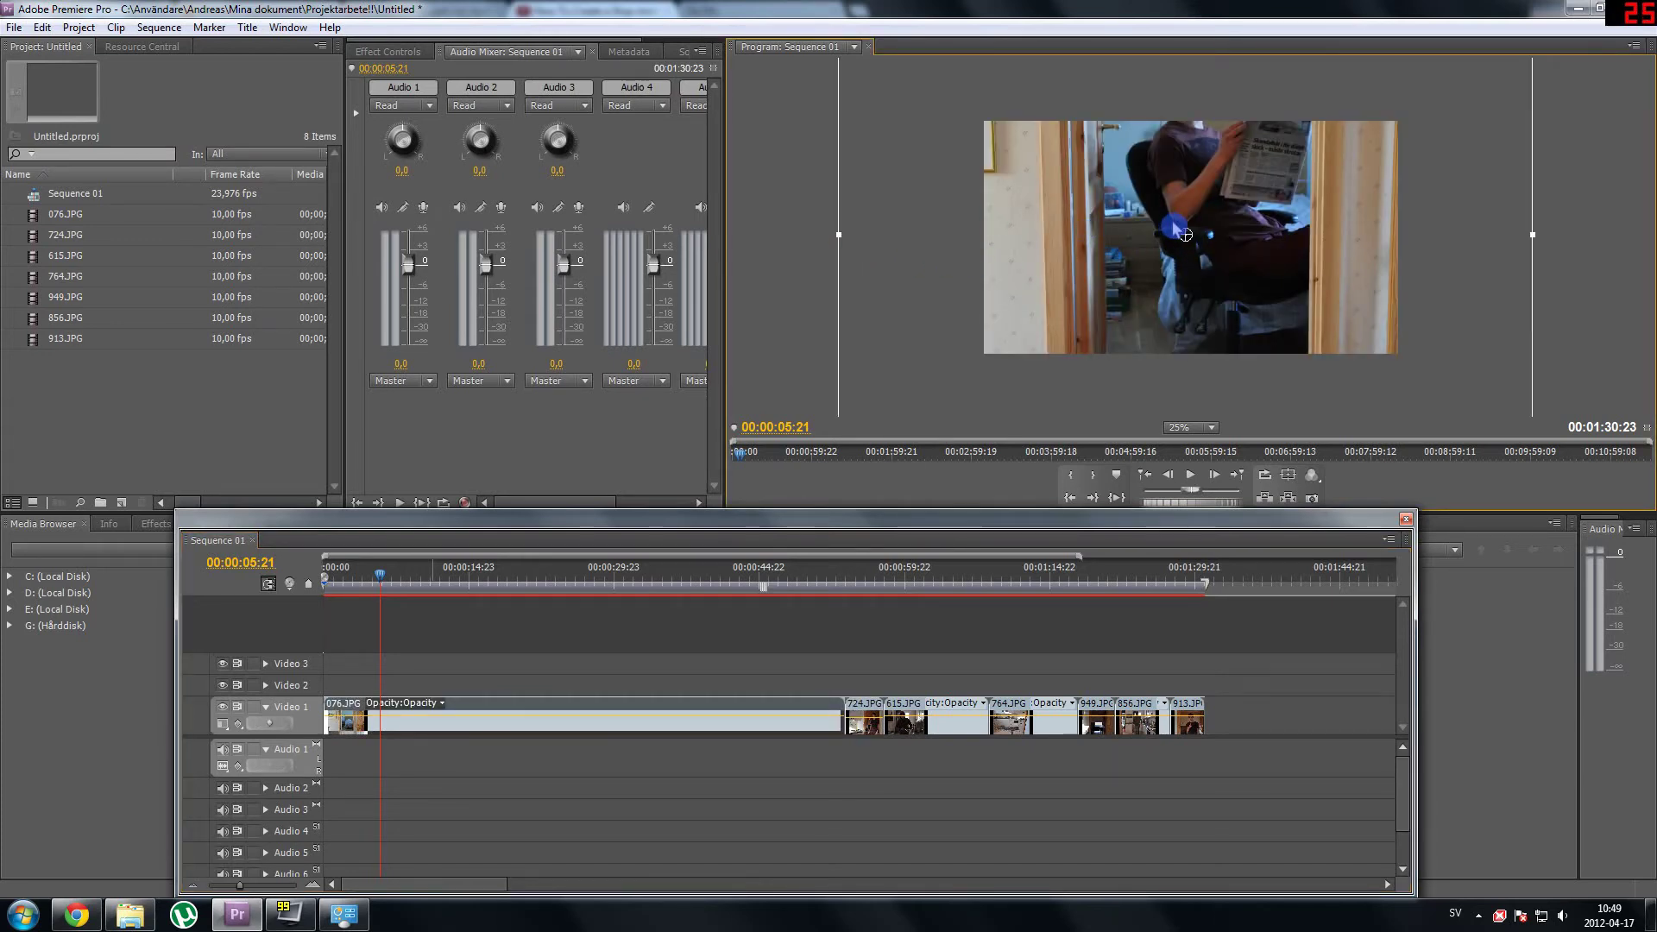
pyautogui.moveTo(1187, 235); pyautogui.dragTo(1181, 233)
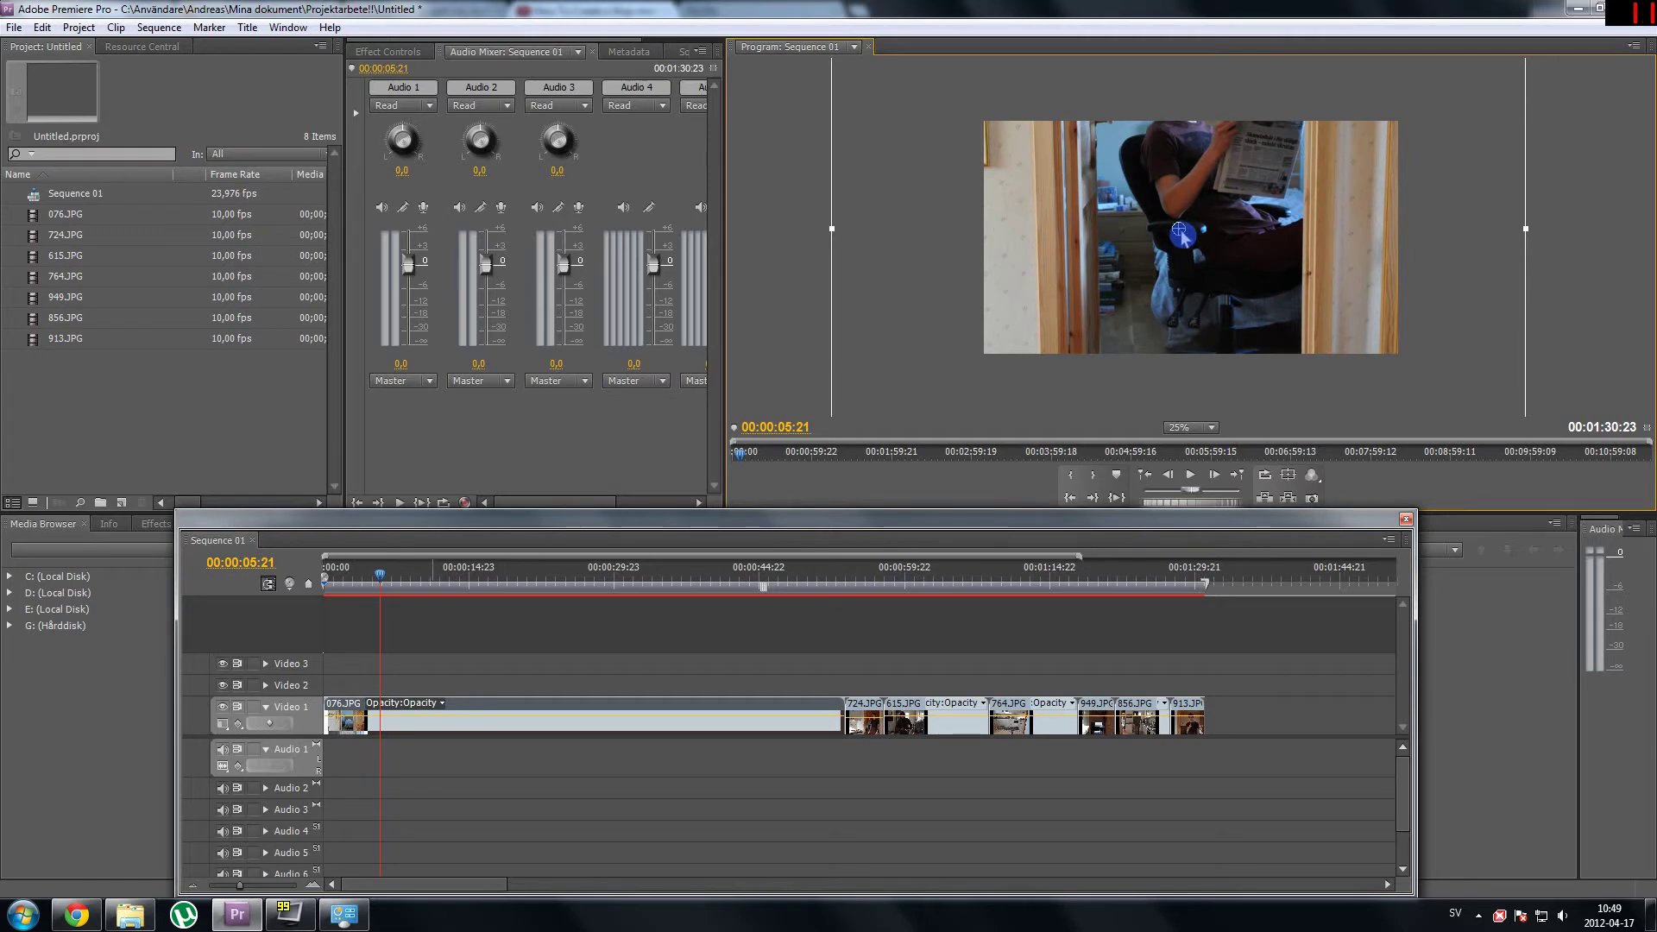
pyautogui.hotkey('ctrl', 'z')
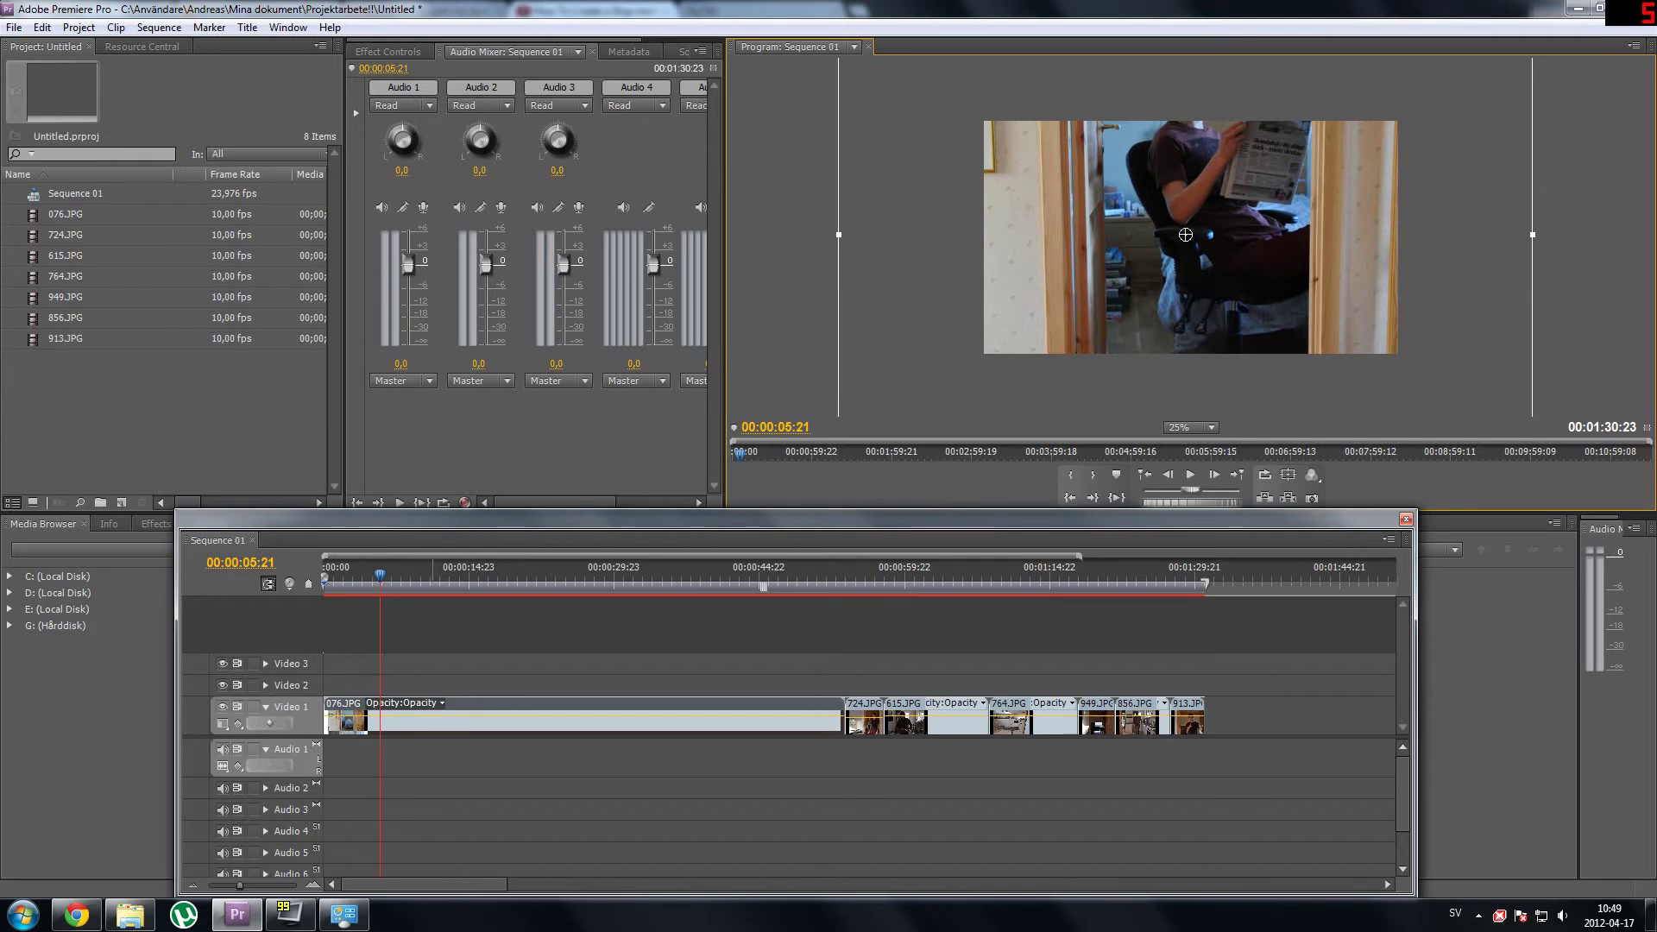
pyautogui.hotkey('ctrl', 'z')
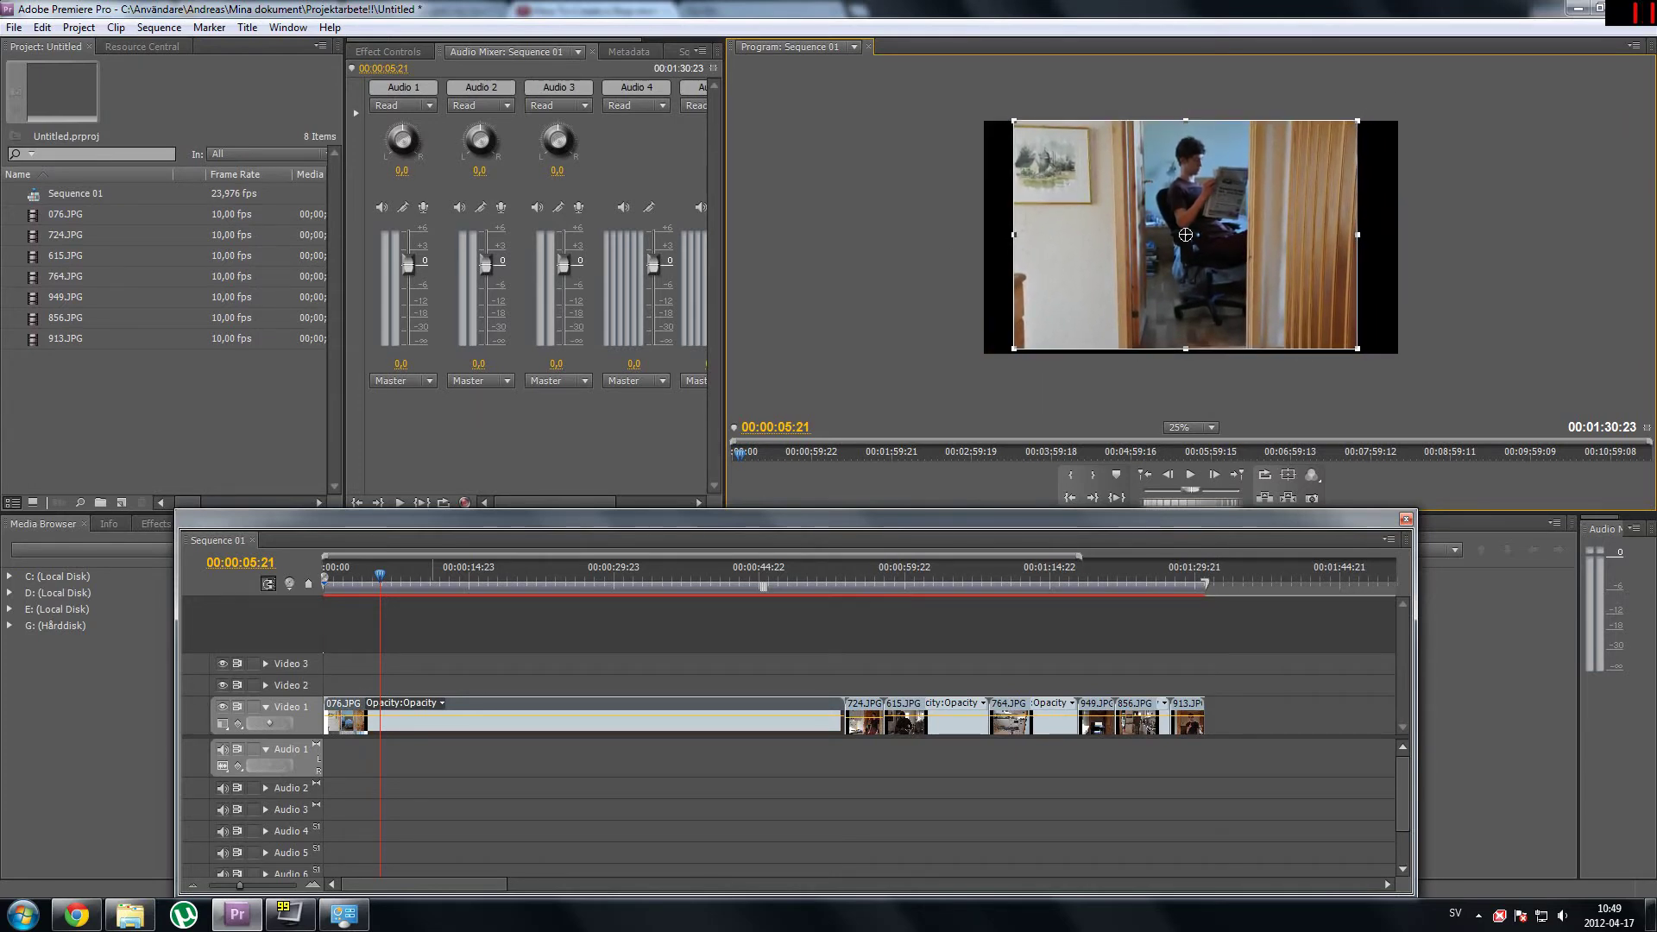
pyautogui.hotkey('ctrl', 'shift', 'z')
pyautogui.moveTo(1184, 233); pyautogui.dragTo(1190, 236)
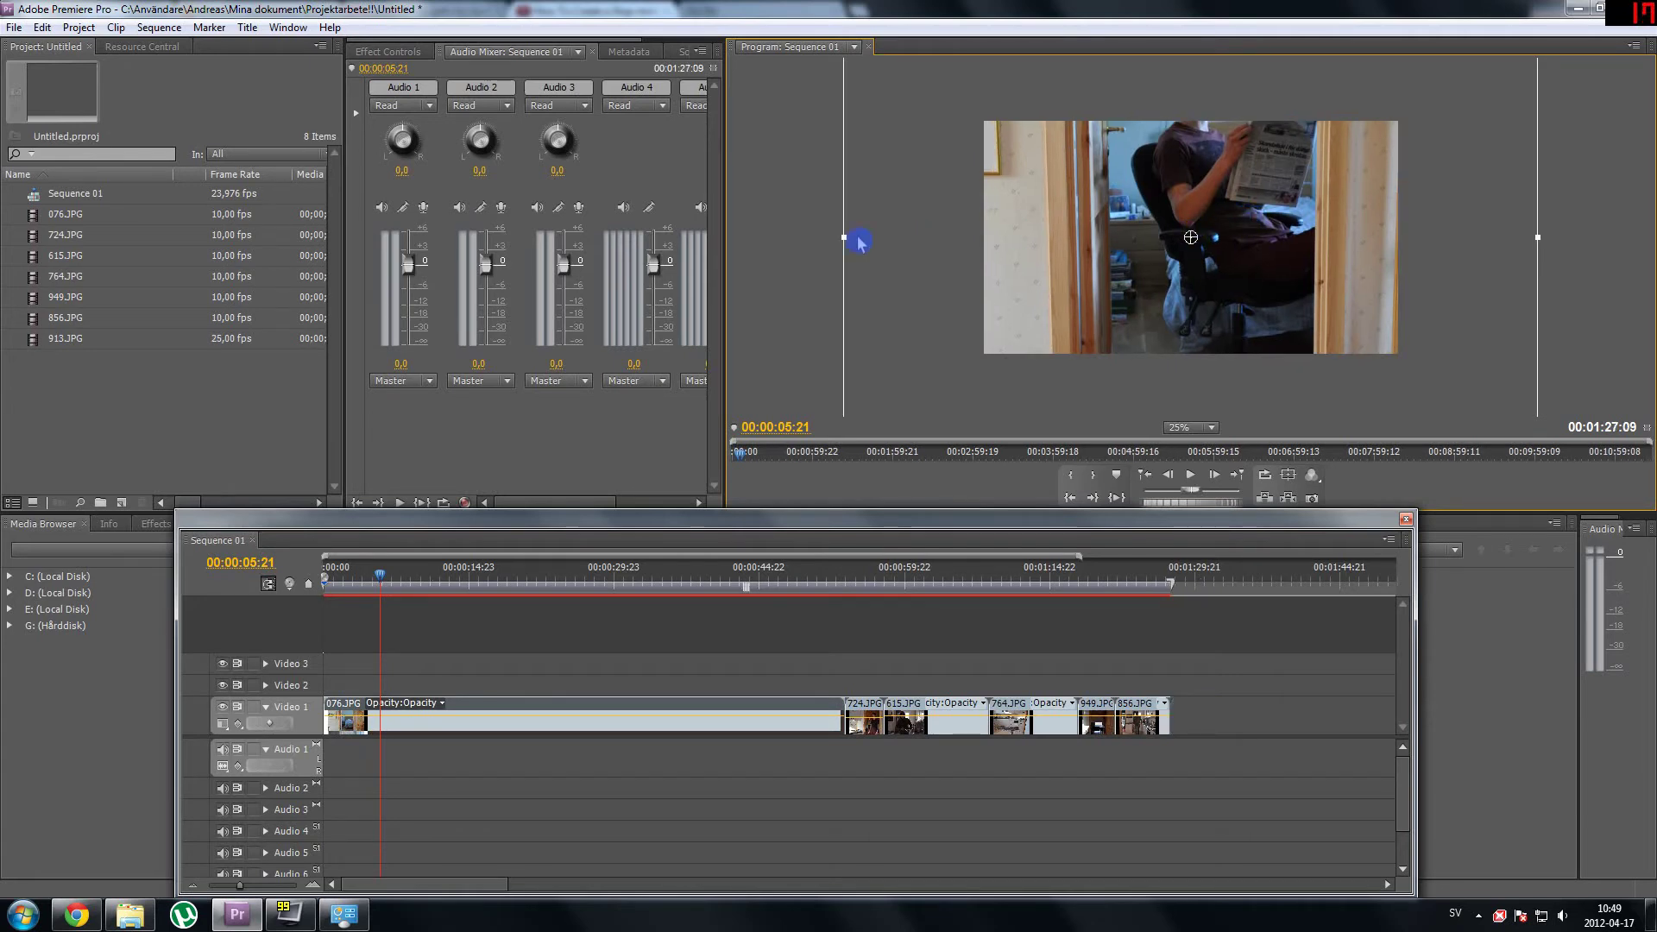
pyautogui.hotkey('ctrl', 'z')
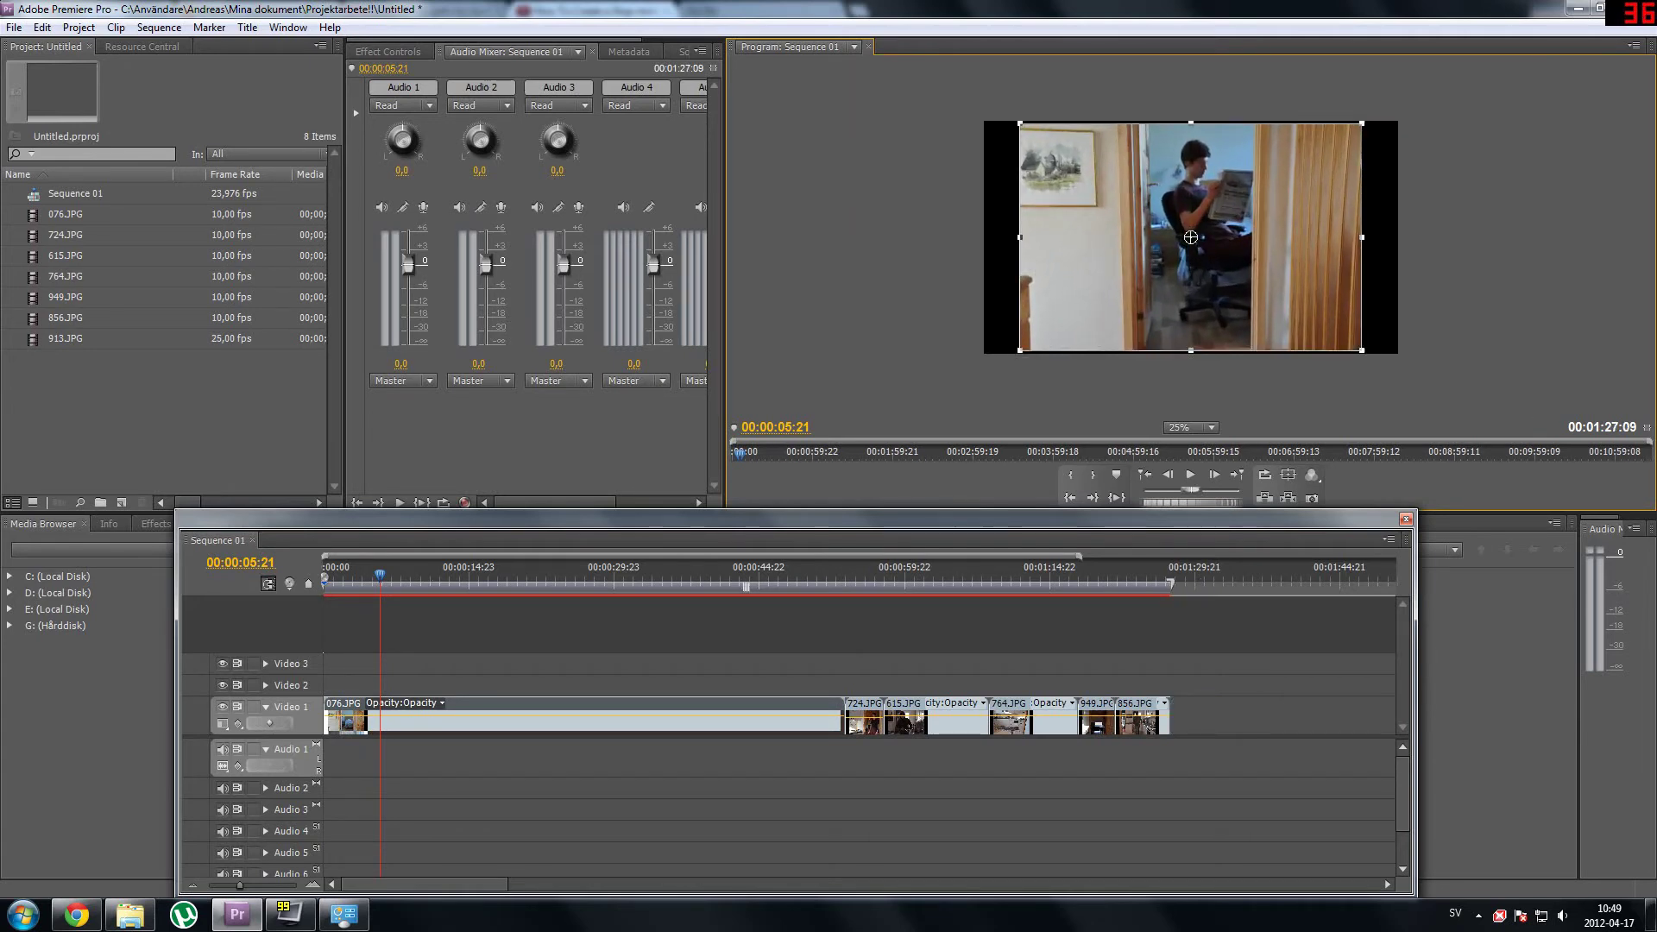
pyautogui.hotkey('ctrl', 'z')
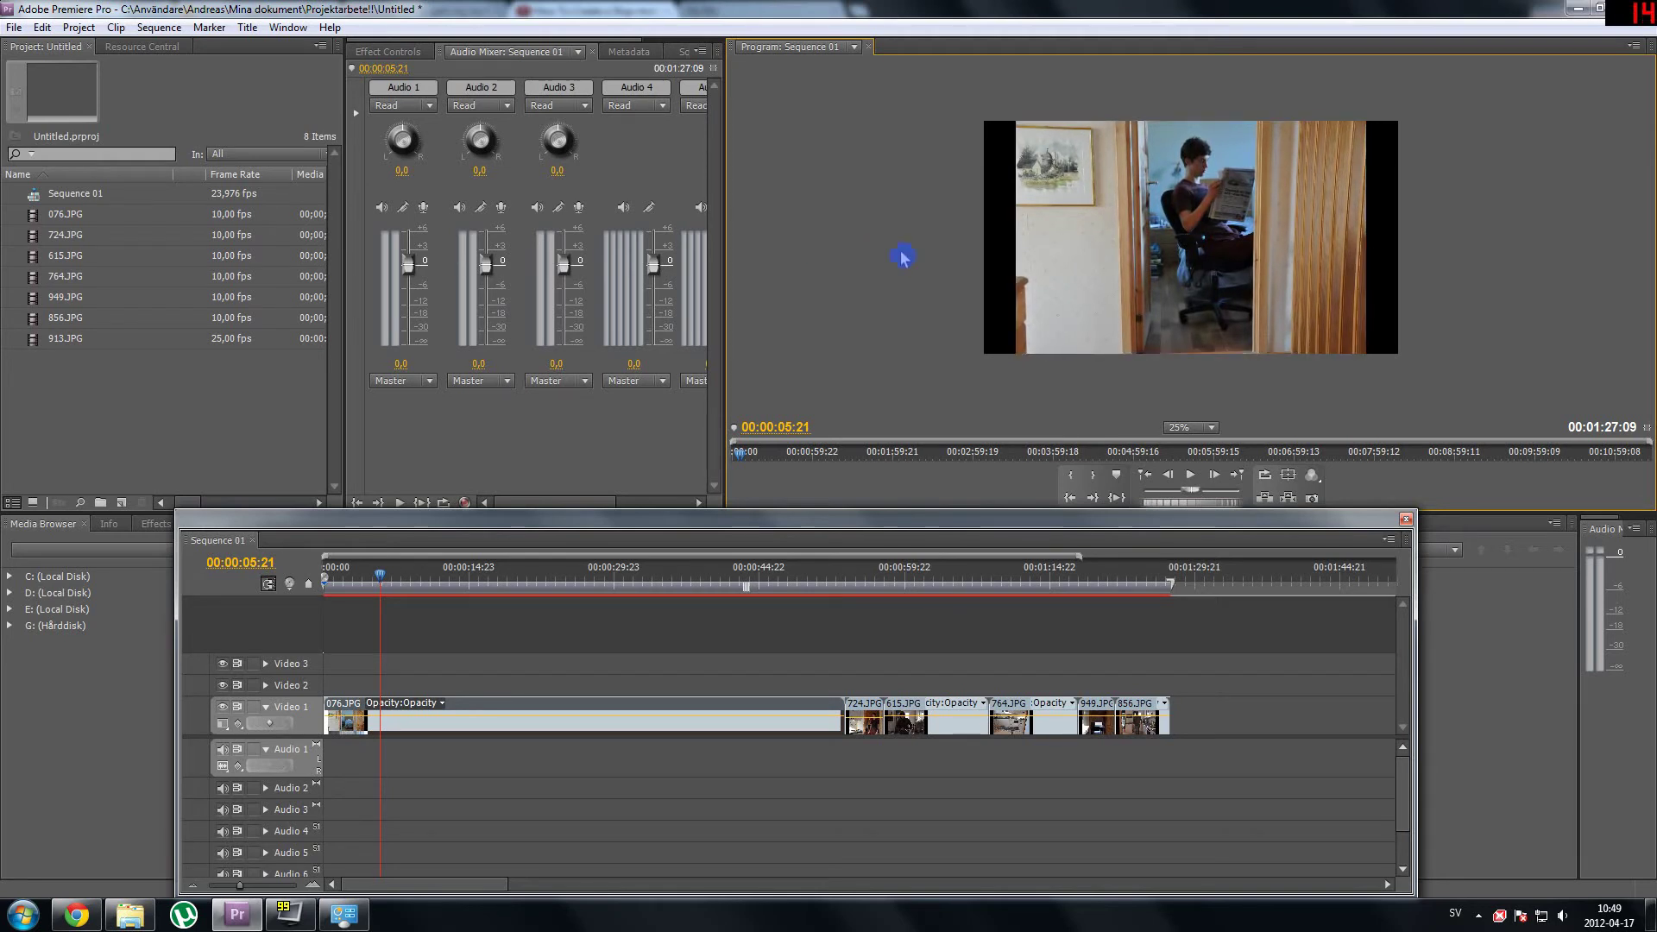
pyautogui.click(381, 574)
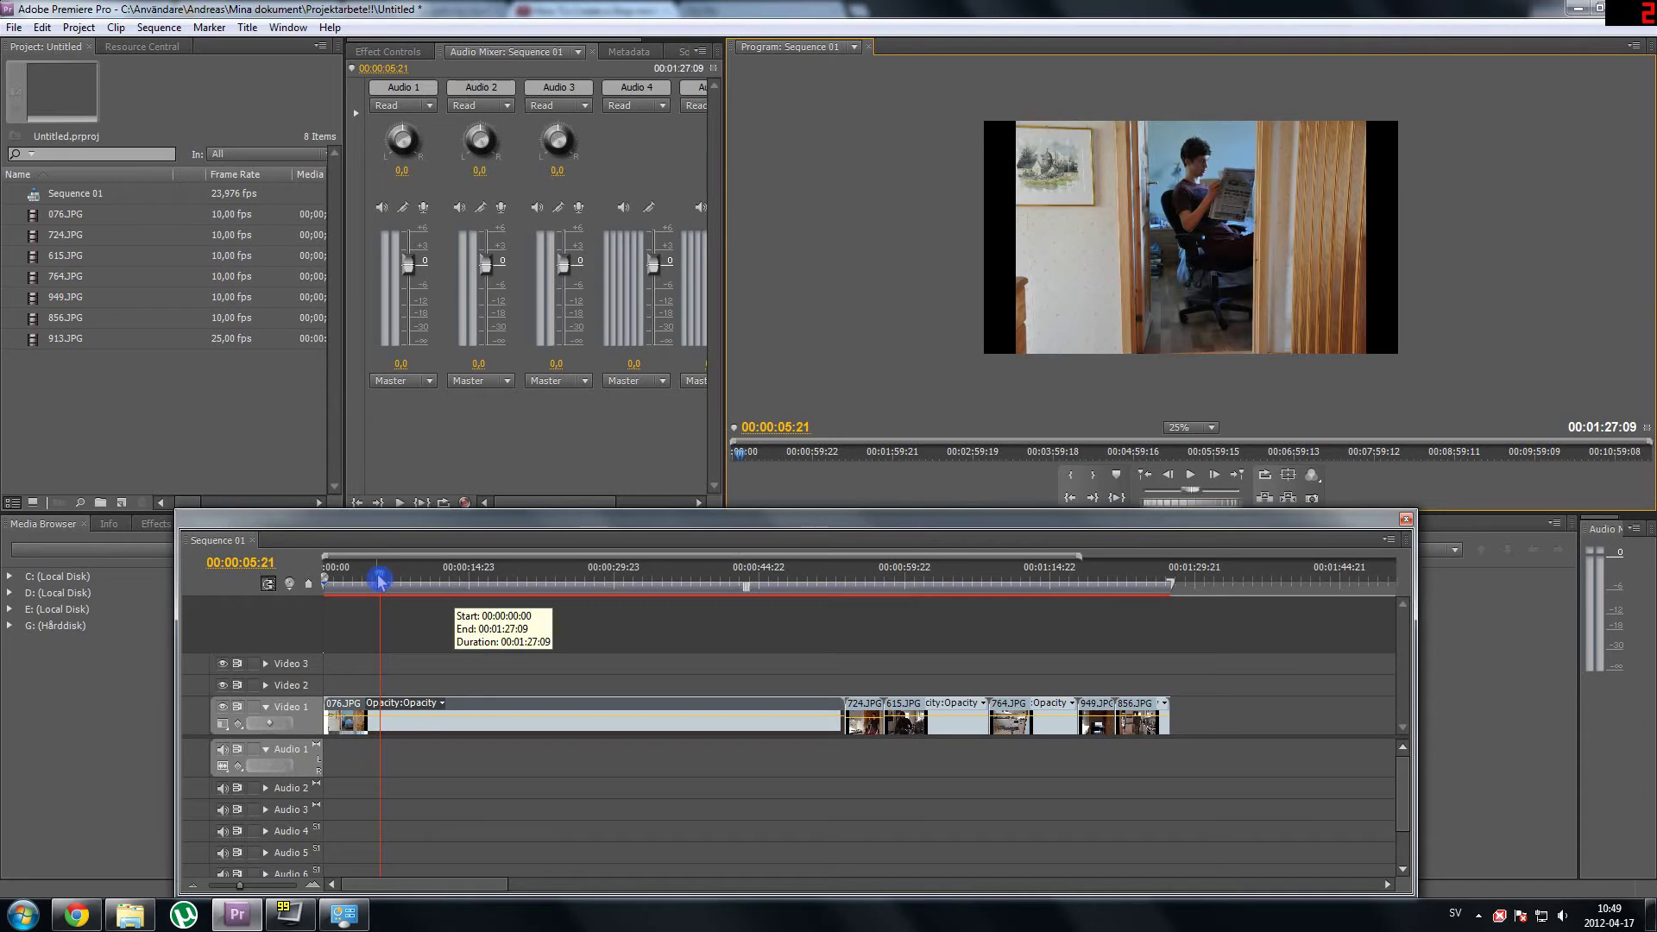
pyautogui.moveTo(379, 580); pyautogui.dragTo(430, 583)
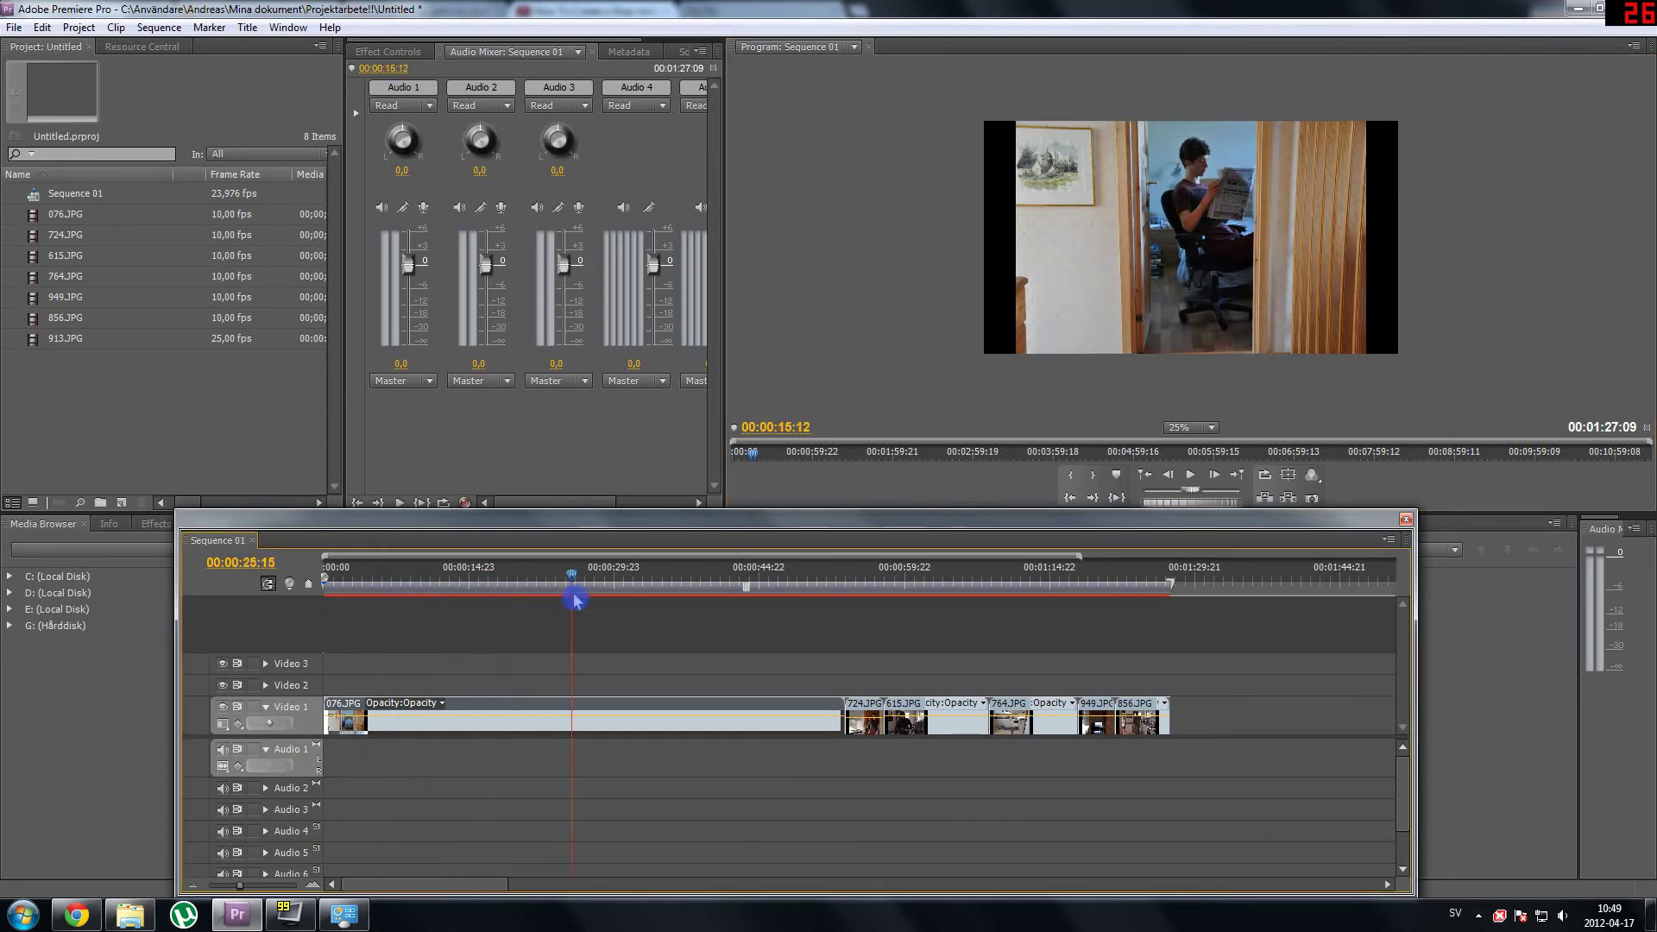
# - Scale down the 724.JPG and 615.JPG photos so each fits inside the frame
pyautogui.moveTo(709, 595); pyautogui.dragTo(865, 576)
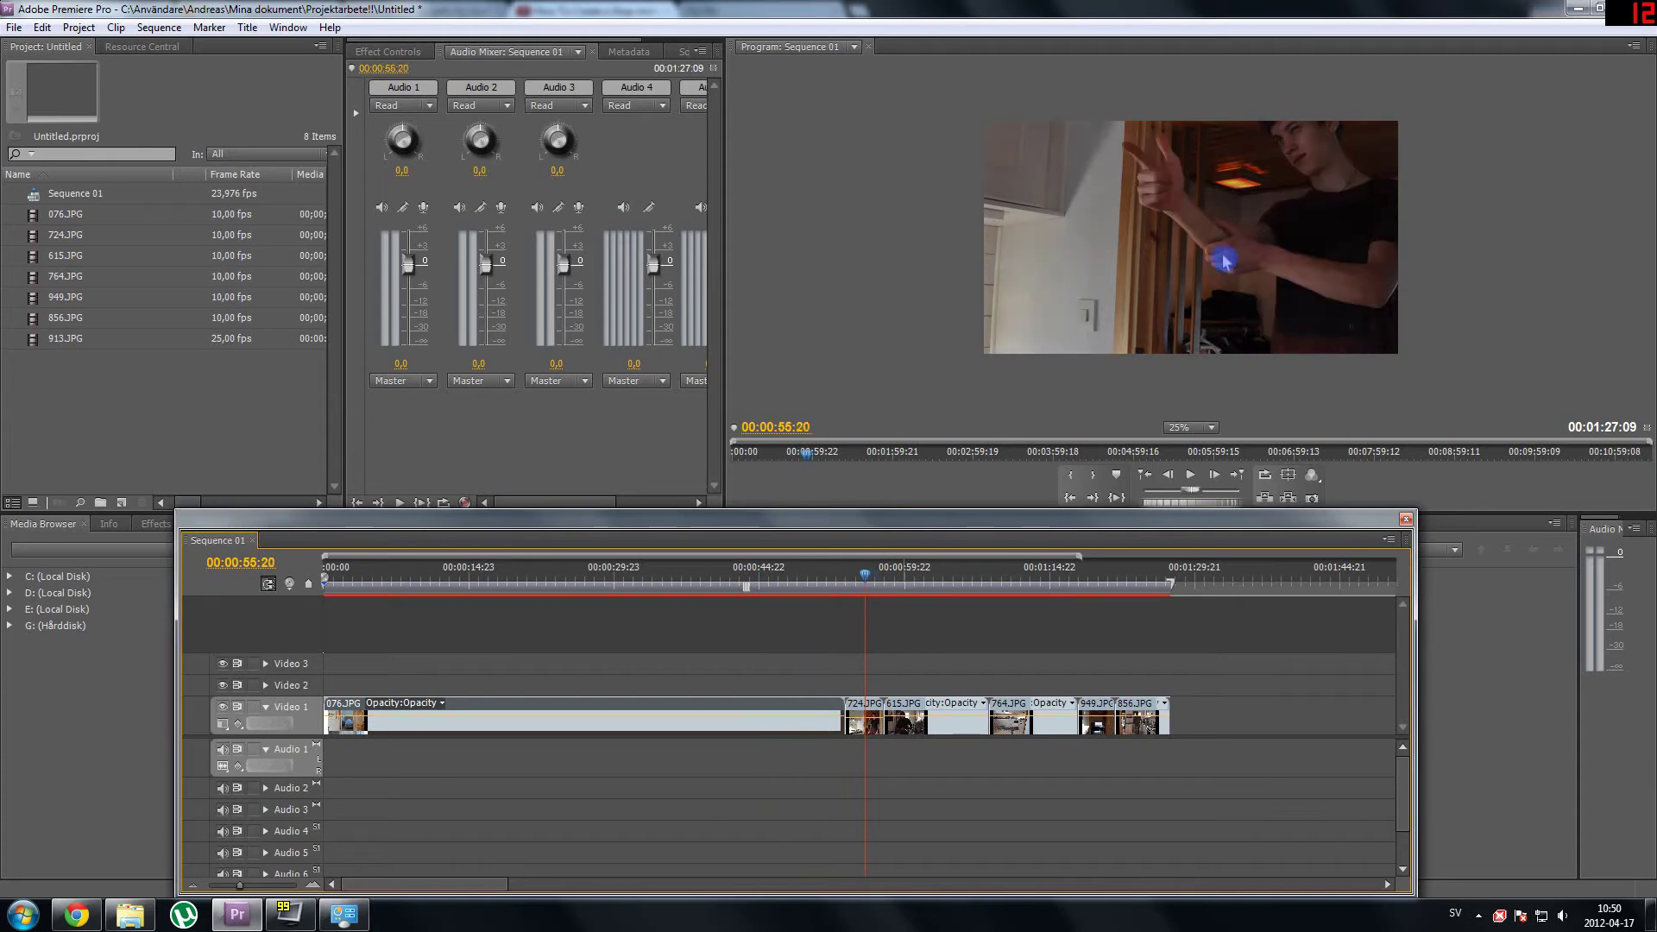
pyautogui.click(1272, 207)
pyautogui.click(839, 236)
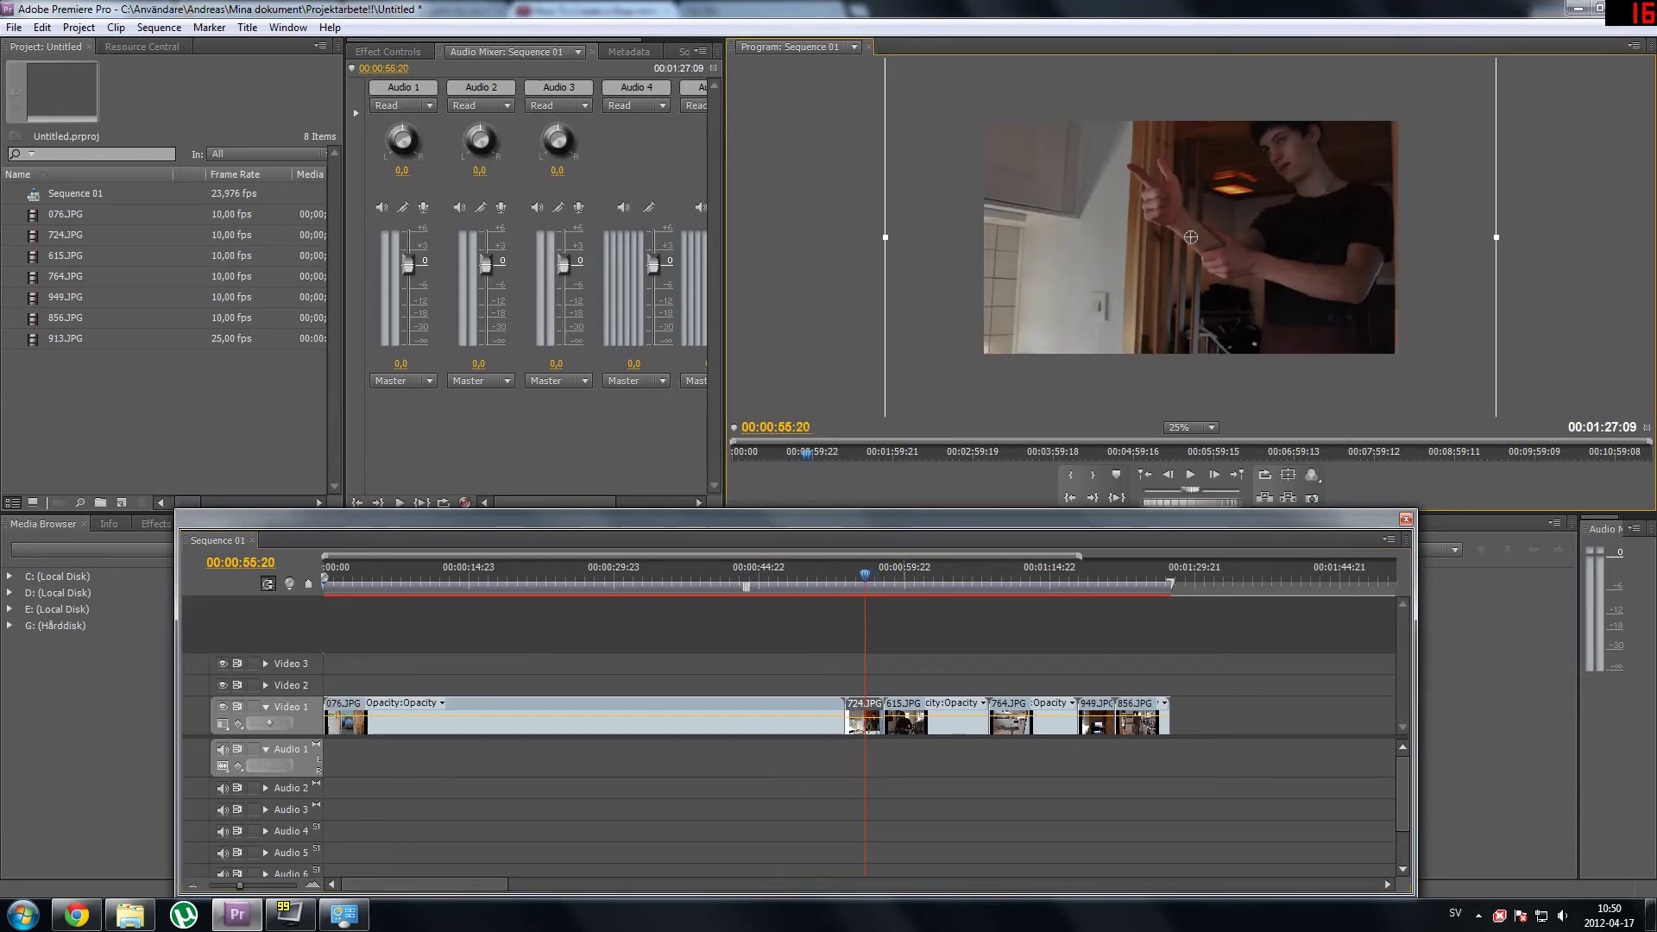
pyautogui.moveTo(843, 237); pyautogui.dragTo(1018, 236)
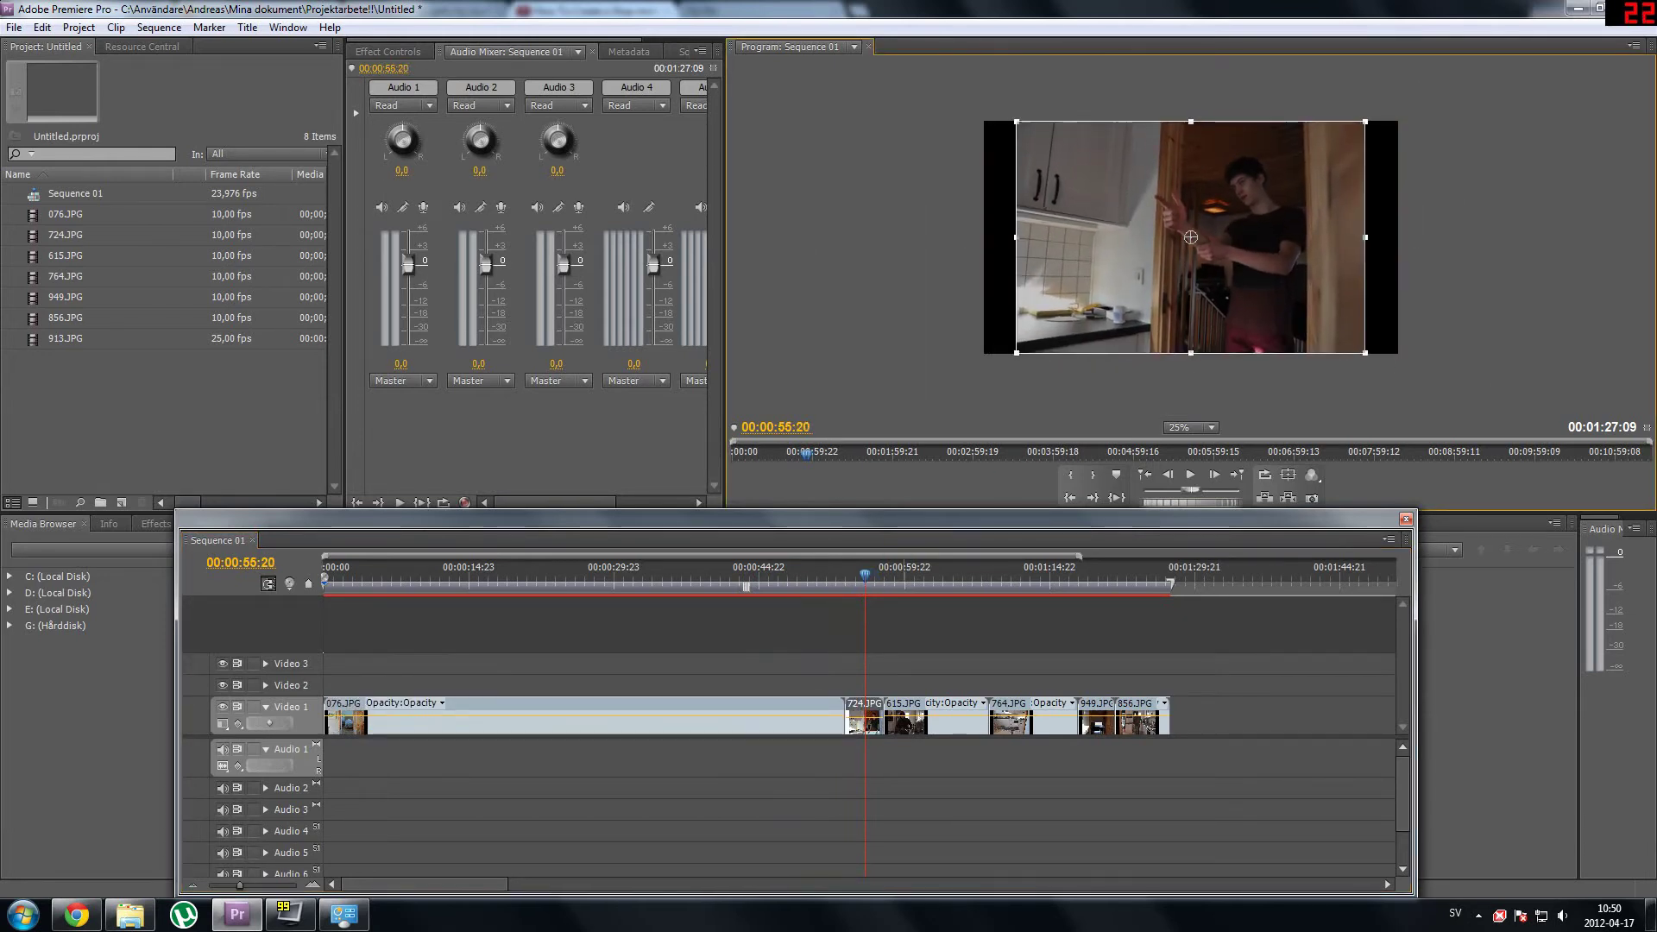
pyautogui.click(910, 259)
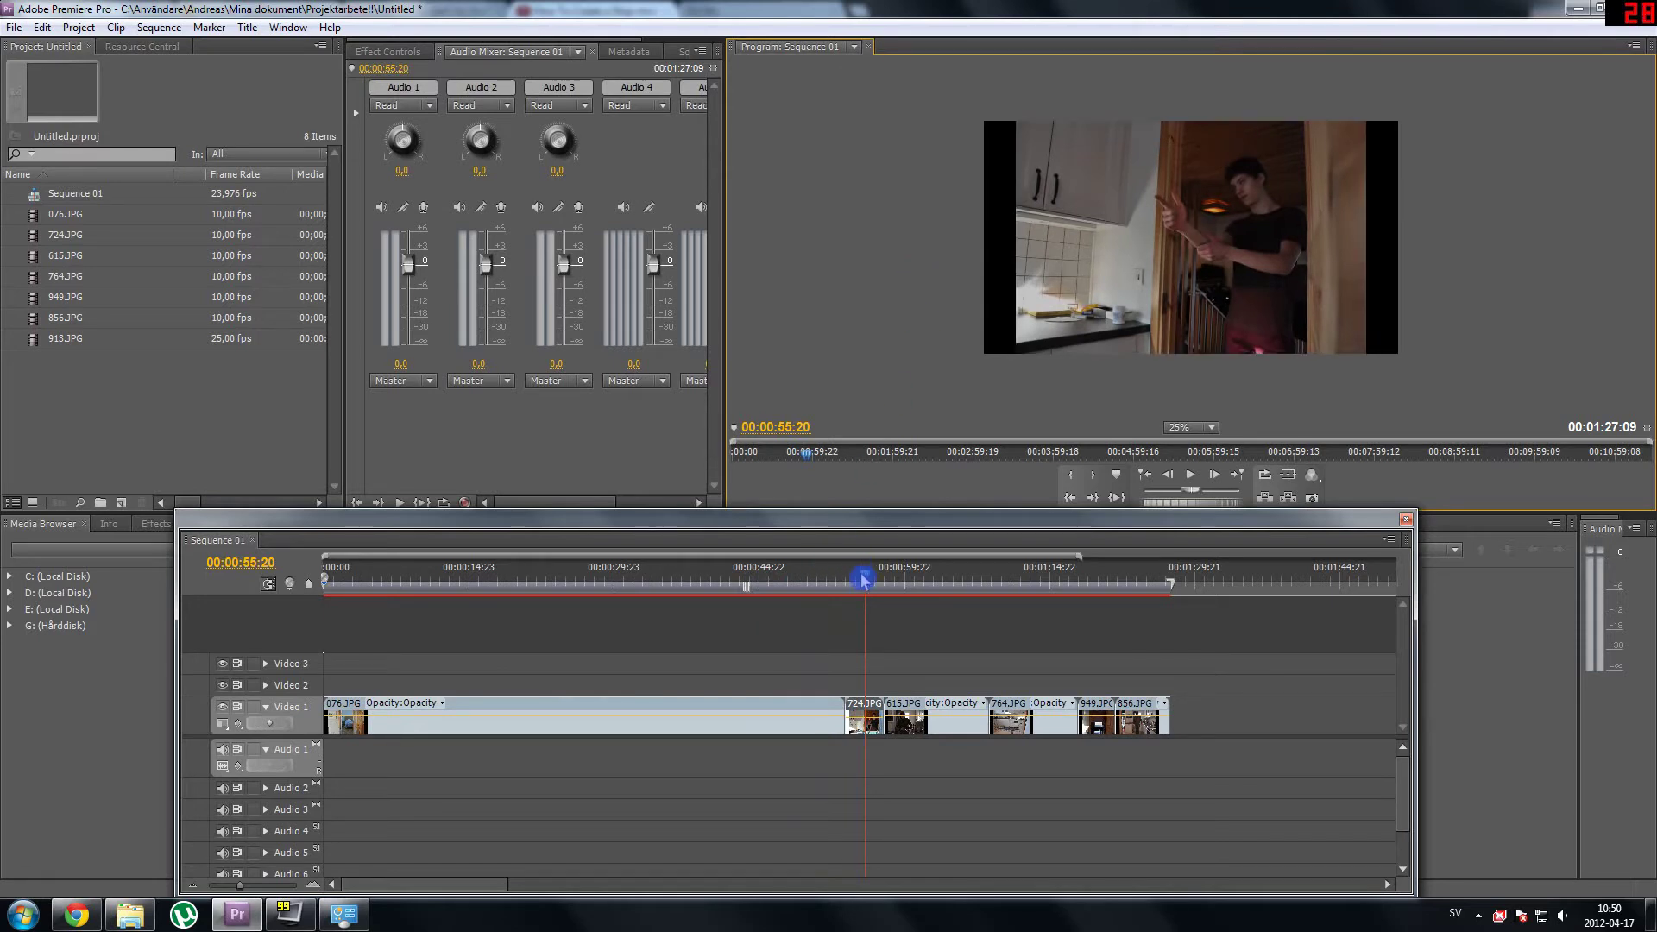
pyautogui.moveTo(867, 582); pyautogui.dragTo(903, 582)
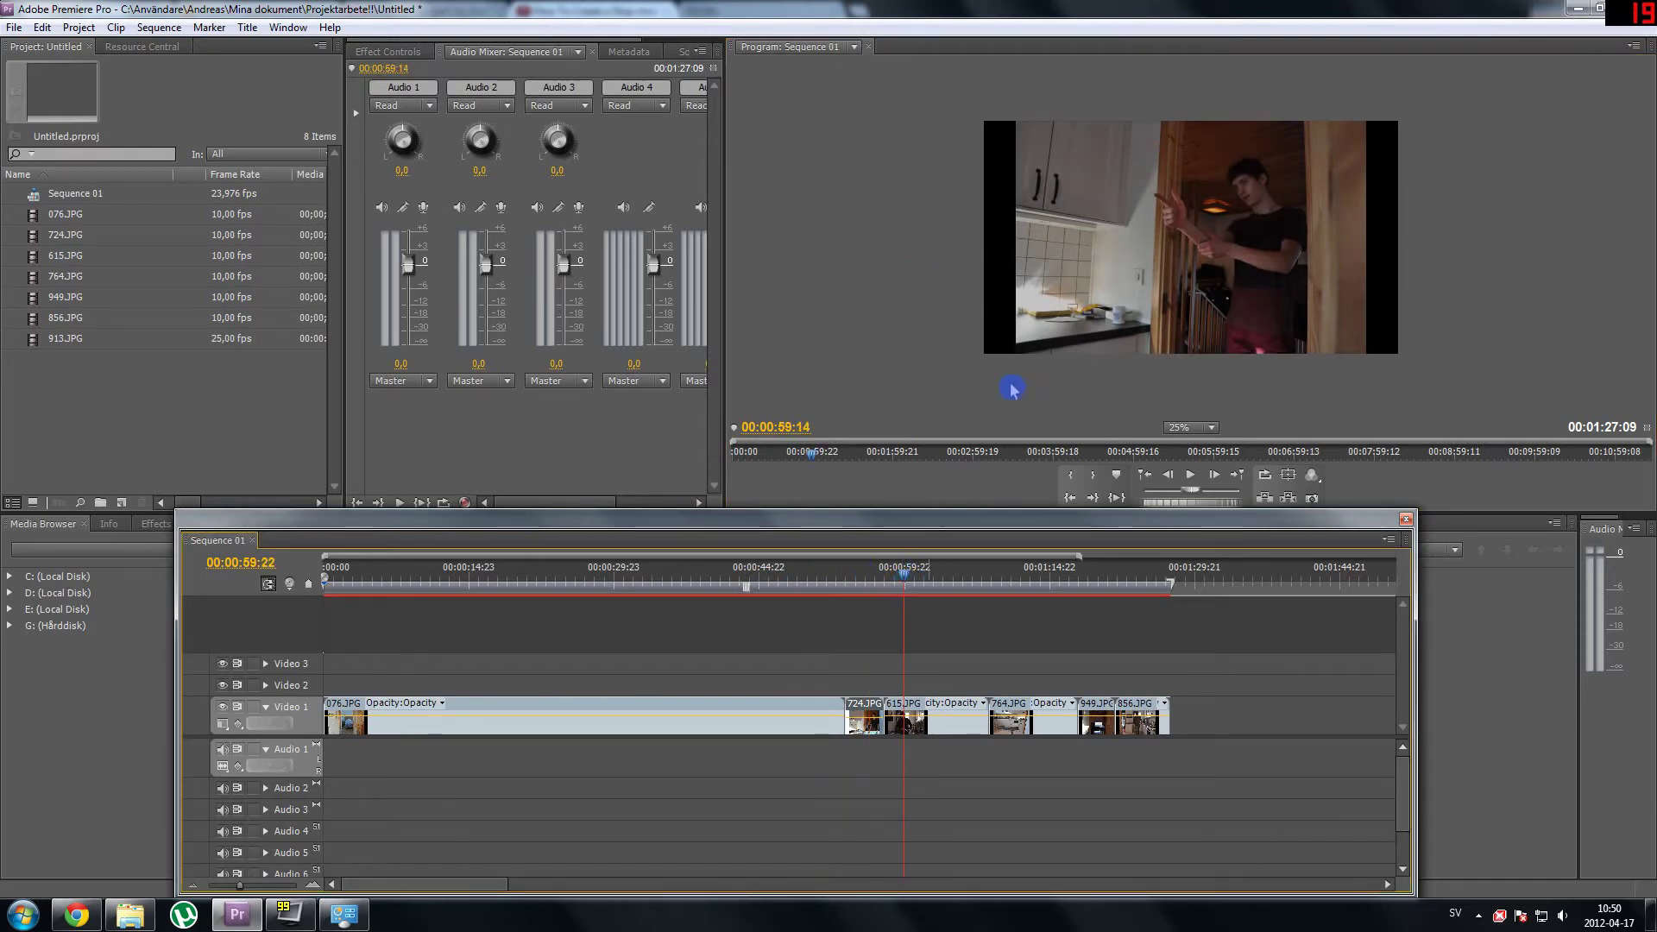
pyautogui.click(1106, 266)
pyautogui.moveTo(845, 261); pyautogui.dragTo(1016, 261)
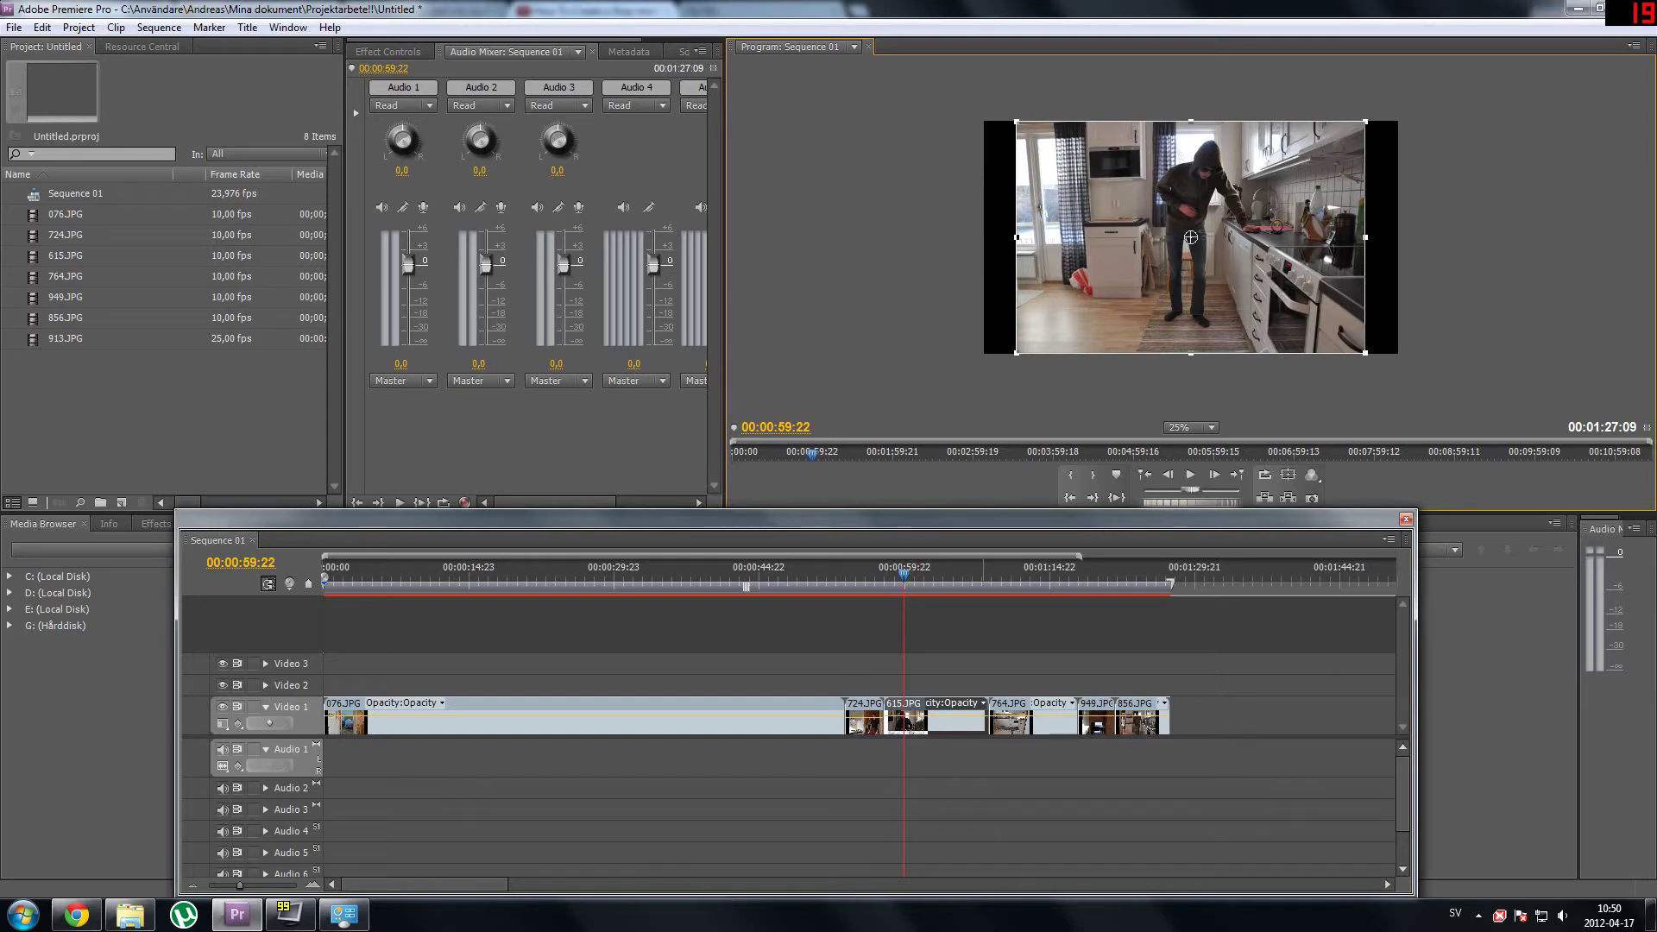
pyautogui.click(906, 256)
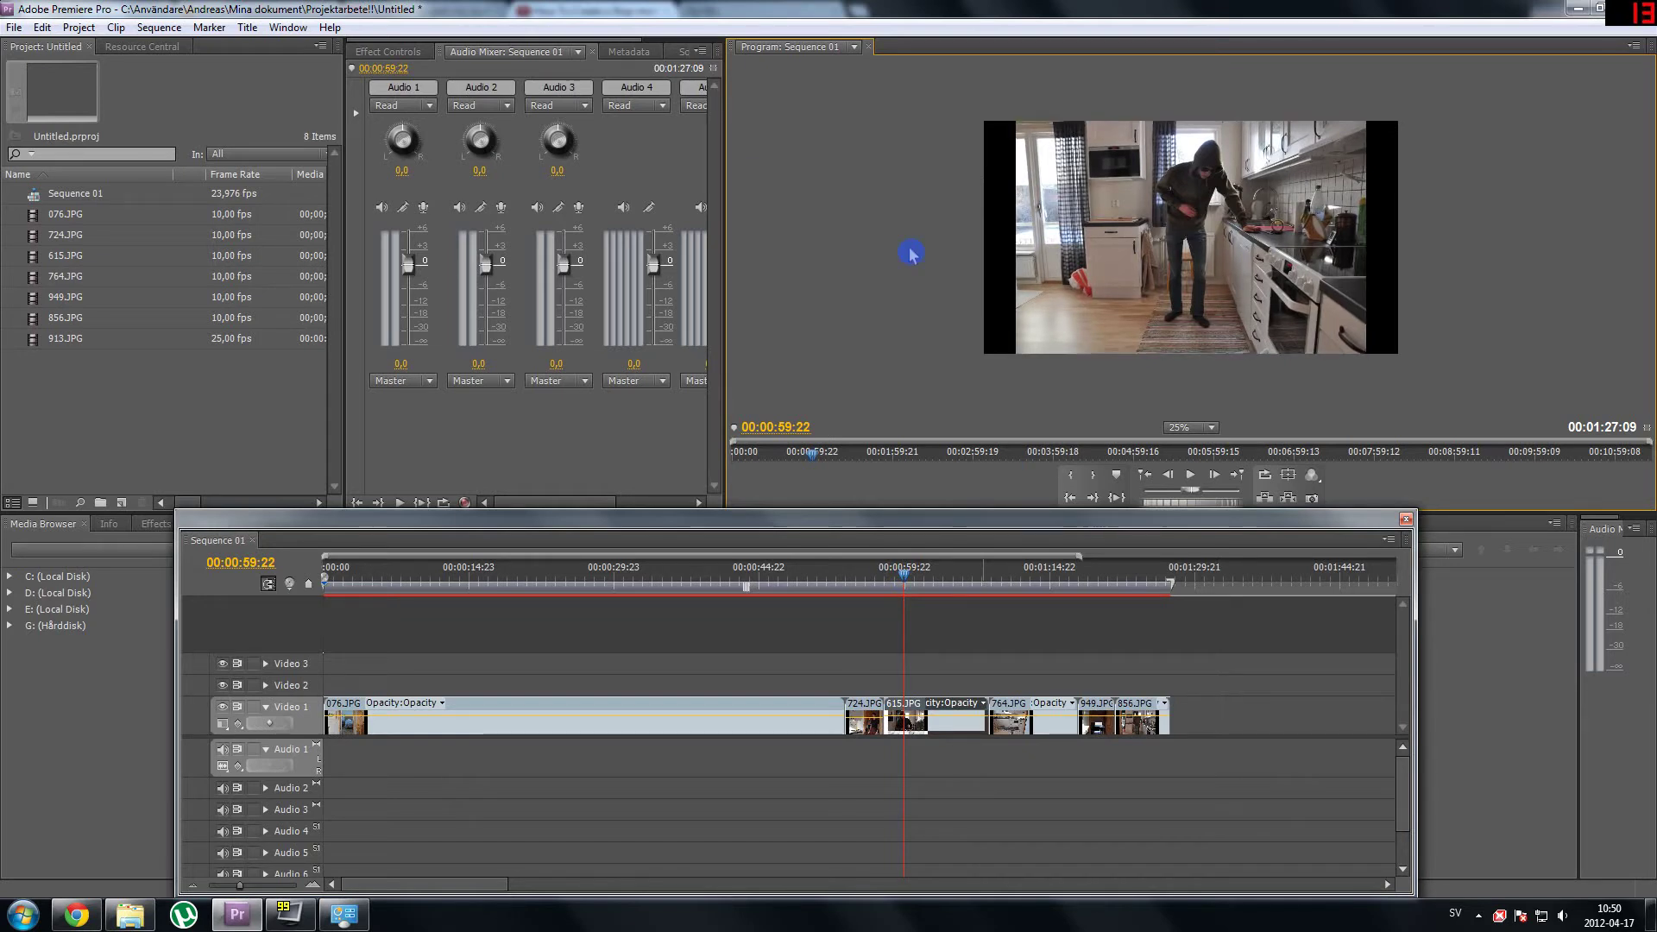
# - Check 764.JPG and later photos, shrink the closing kitchen photo 856.JPG to fit, and return to the start
pyautogui.moveTo(904, 586); pyautogui.dragTo(1010, 587)
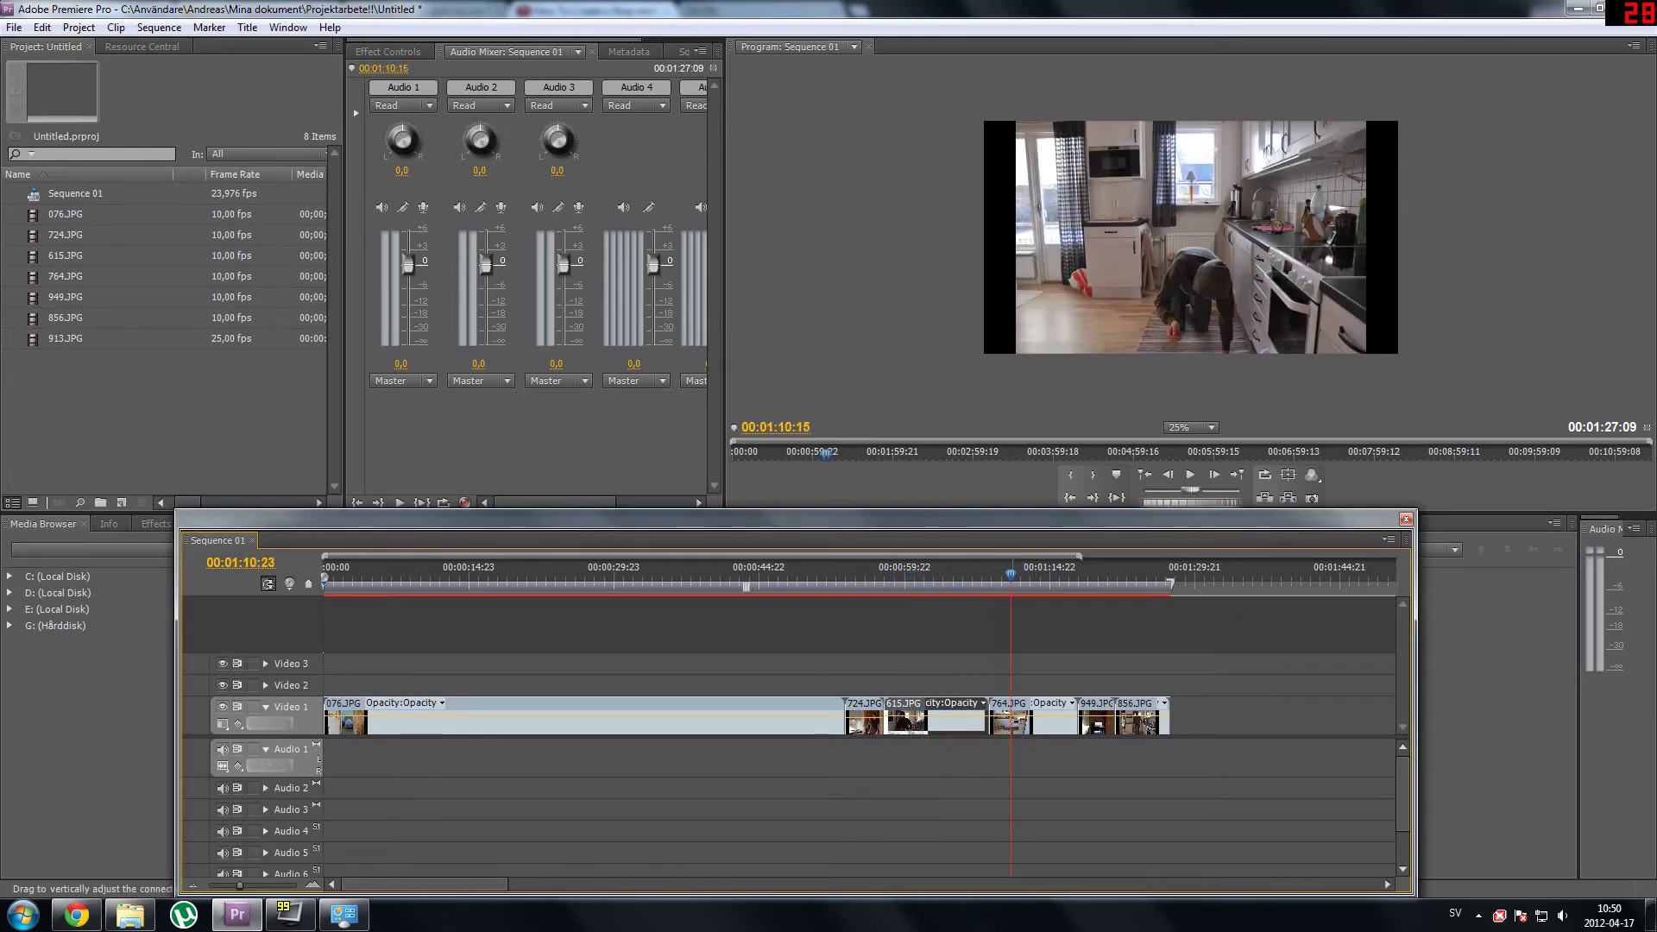
pyautogui.click(1068, 256)
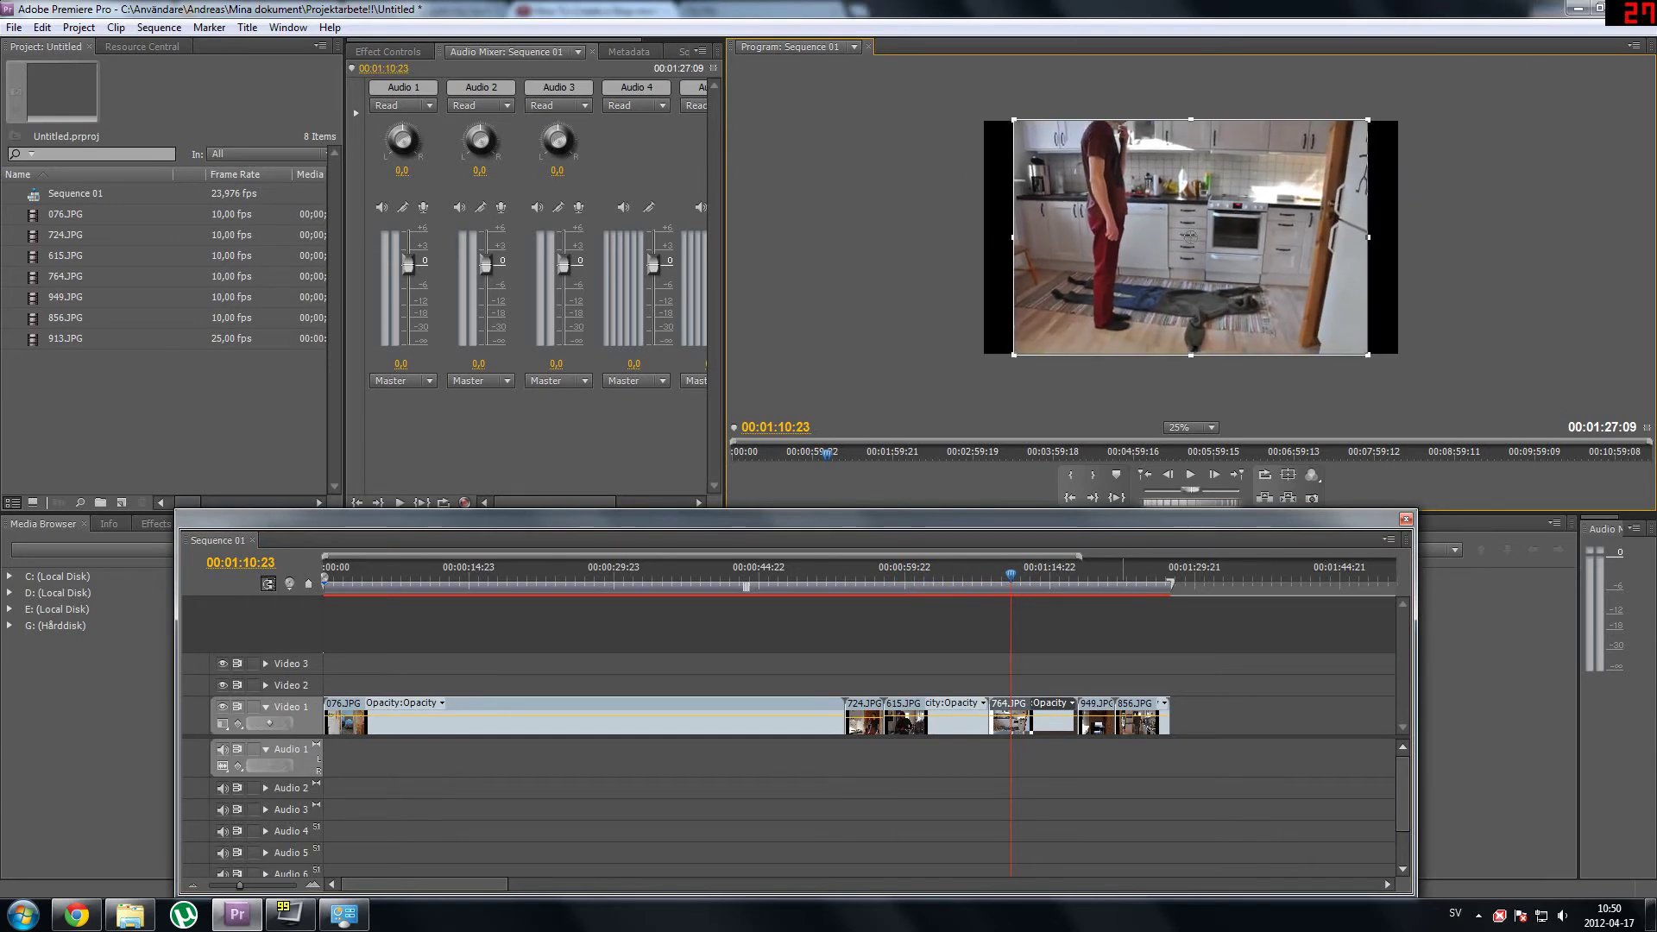
pyautogui.click(986, 297)
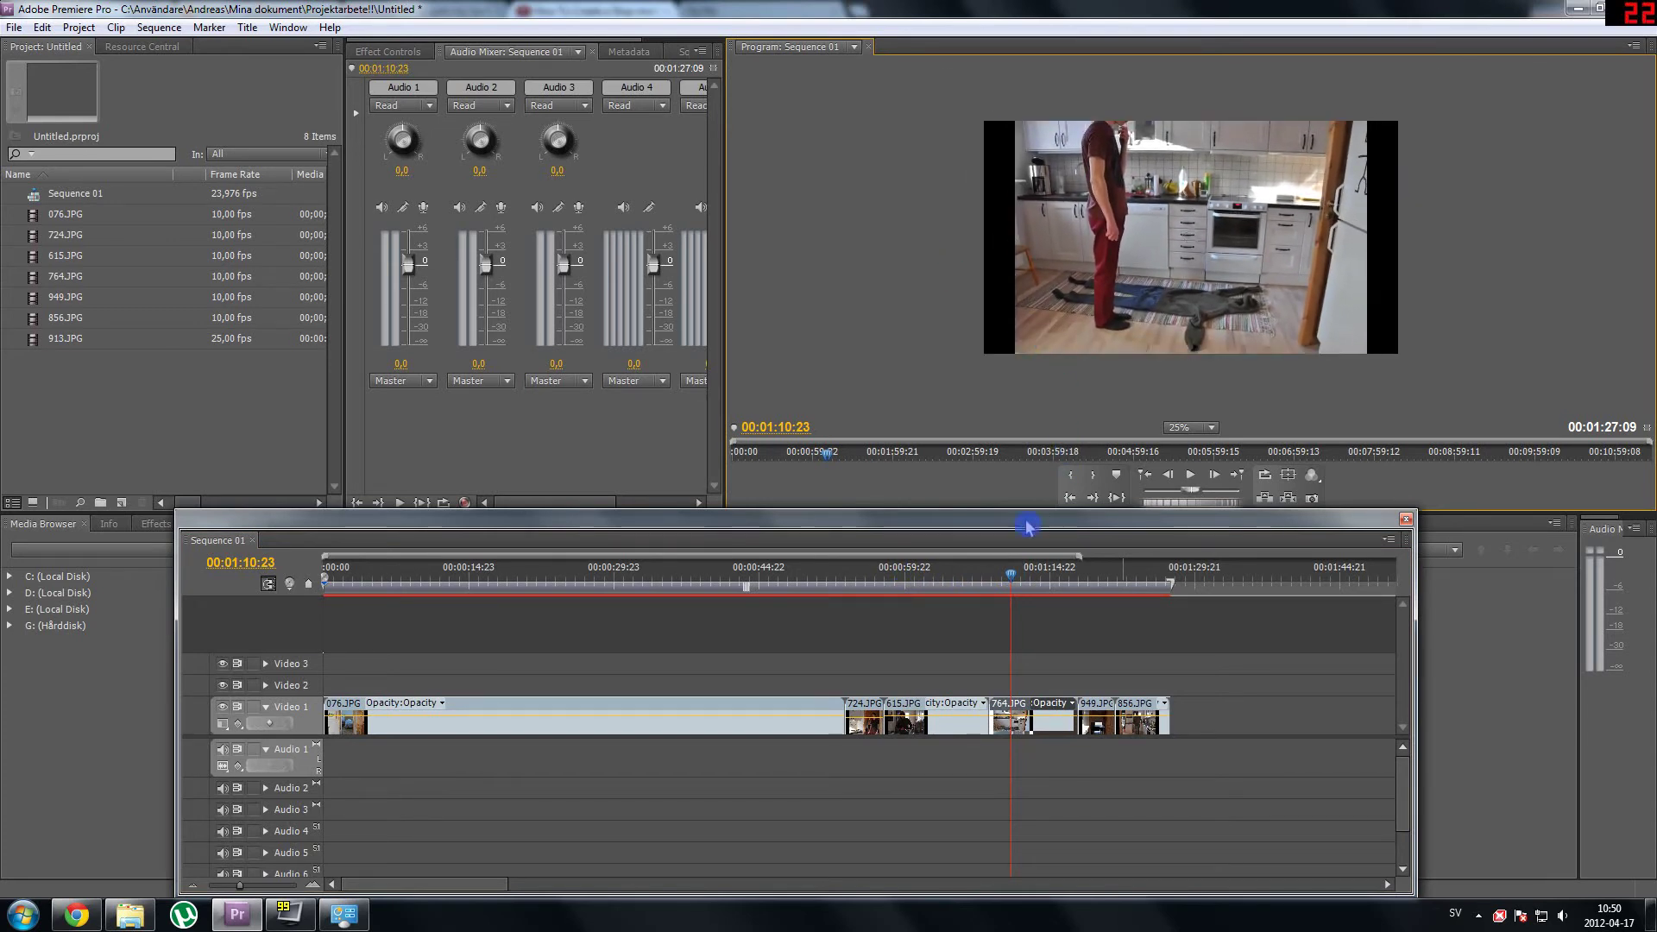
pyautogui.moveTo(1012, 576); pyautogui.dragTo(1097, 583)
pyautogui.click(1165, 288)
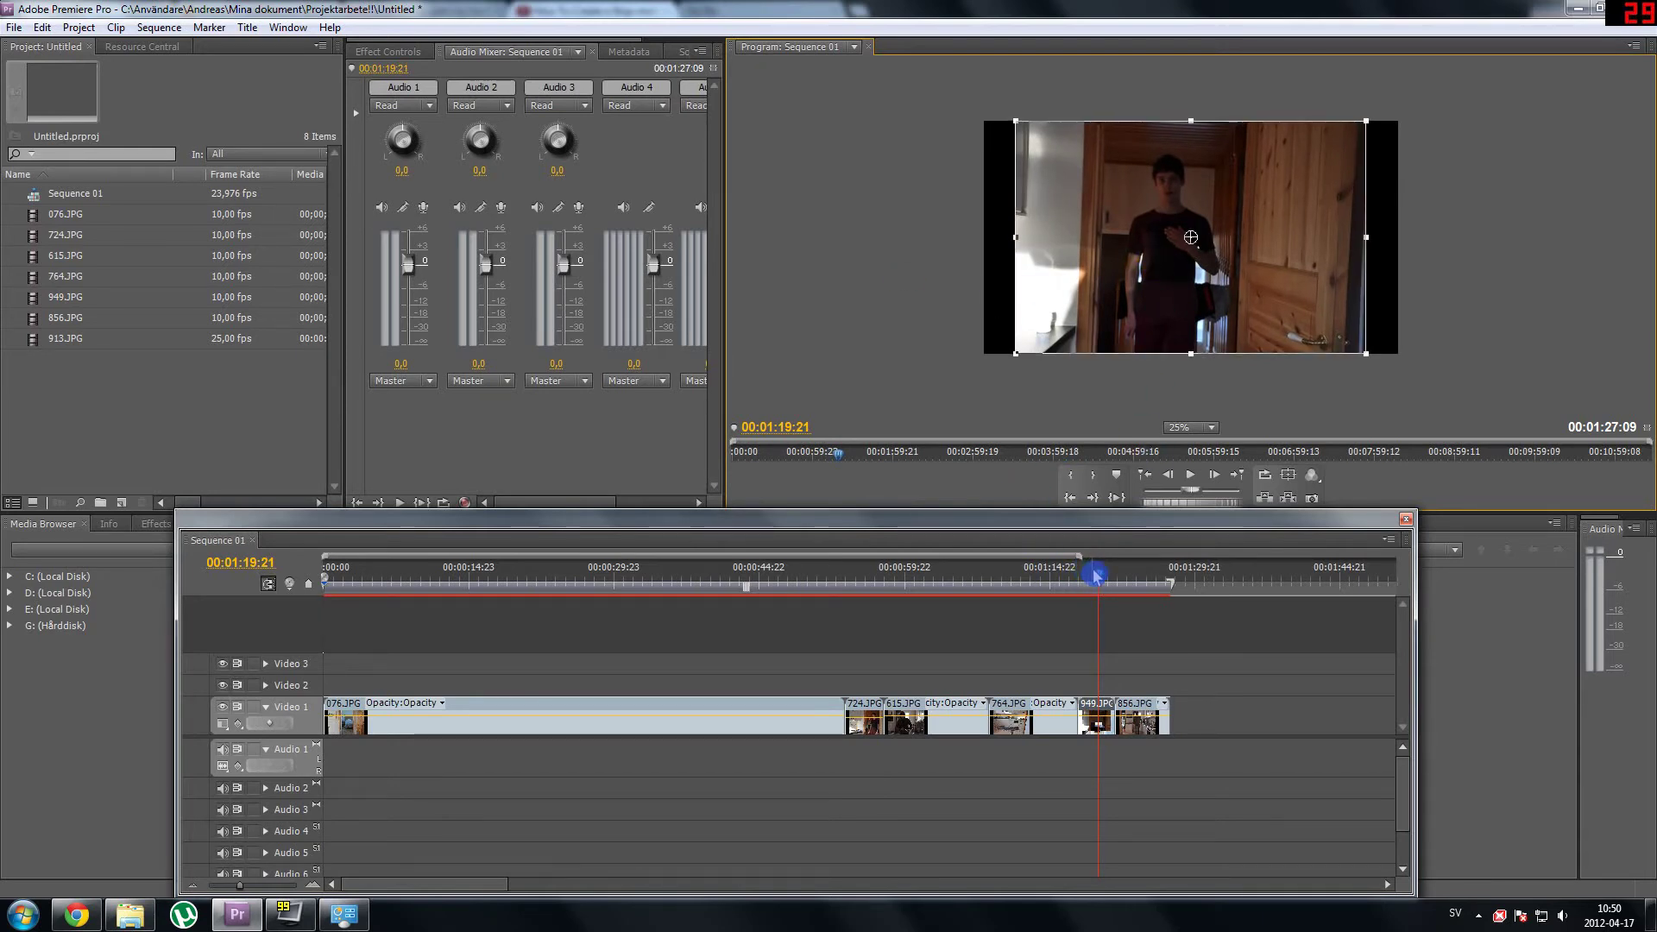
pyautogui.moveTo(1095, 573); pyautogui.dragTo(1156, 579)
pyautogui.click(1162, 313)
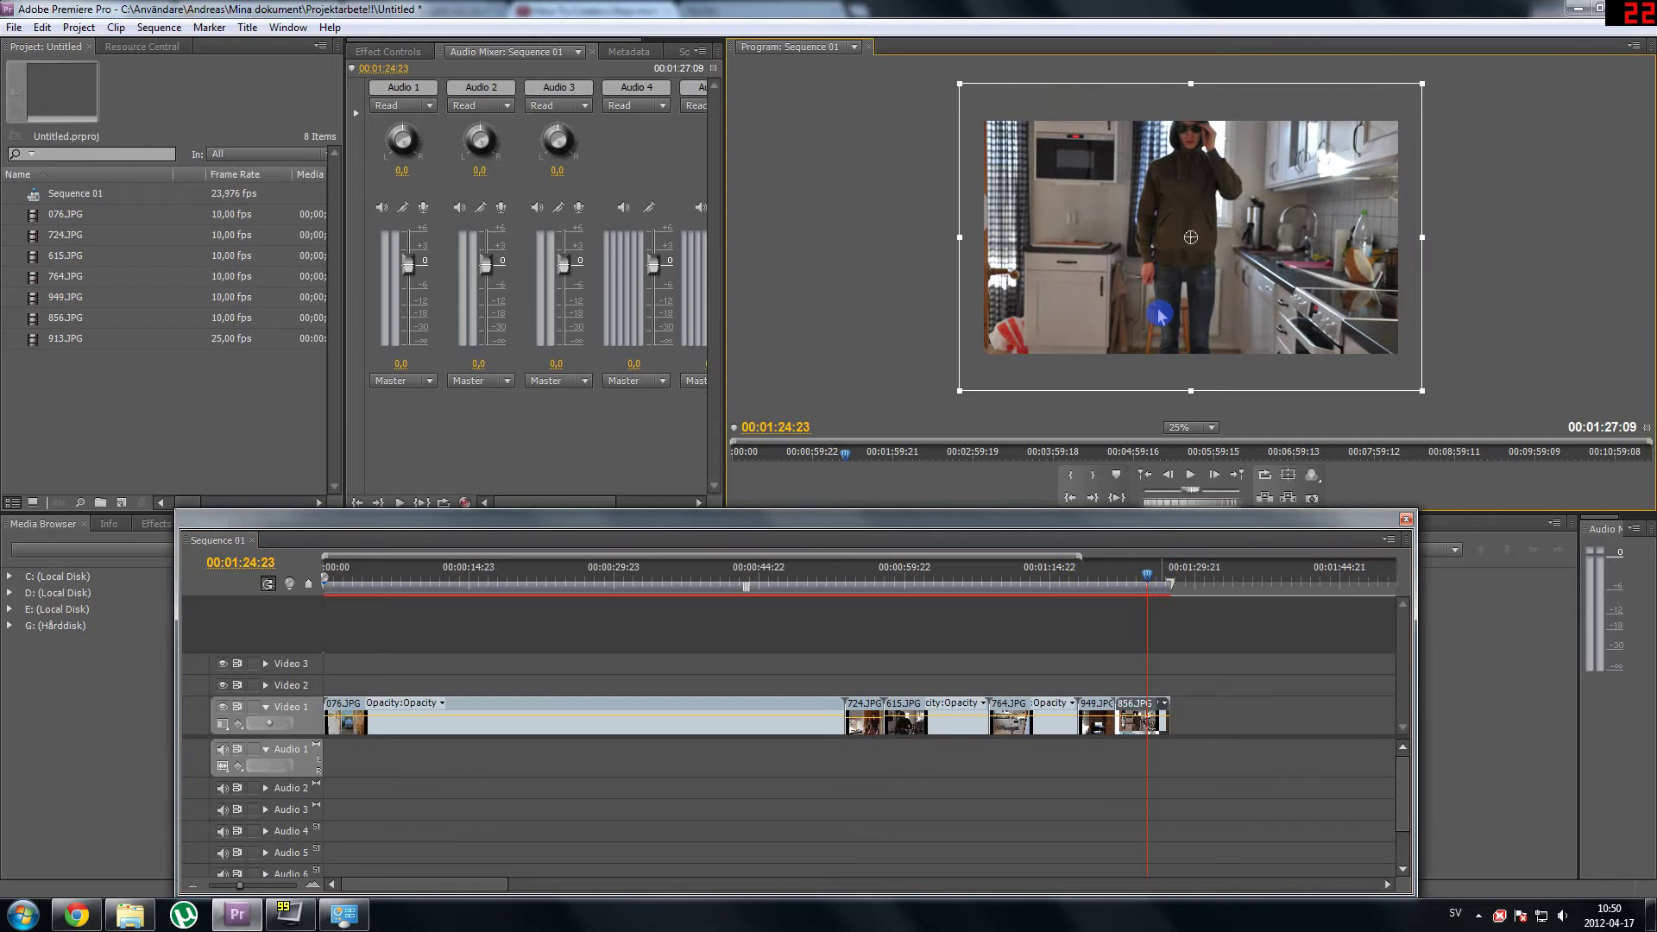
pyautogui.moveTo(986, 237); pyautogui.dragTo(1020, 237)
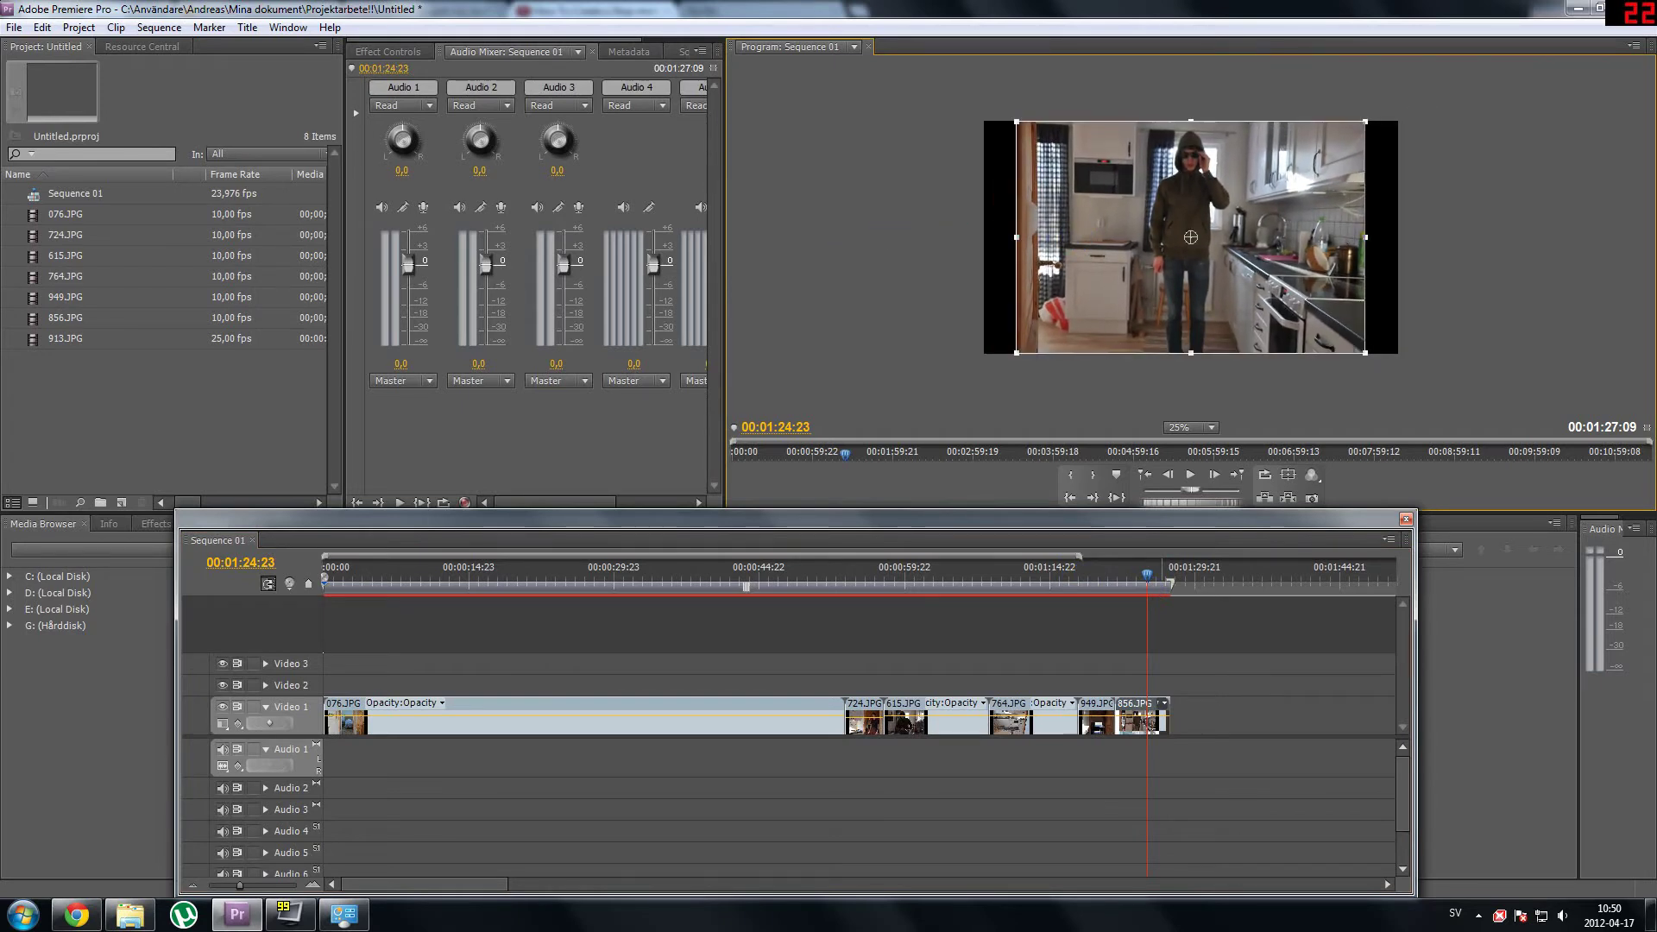
pyautogui.click(954, 247)
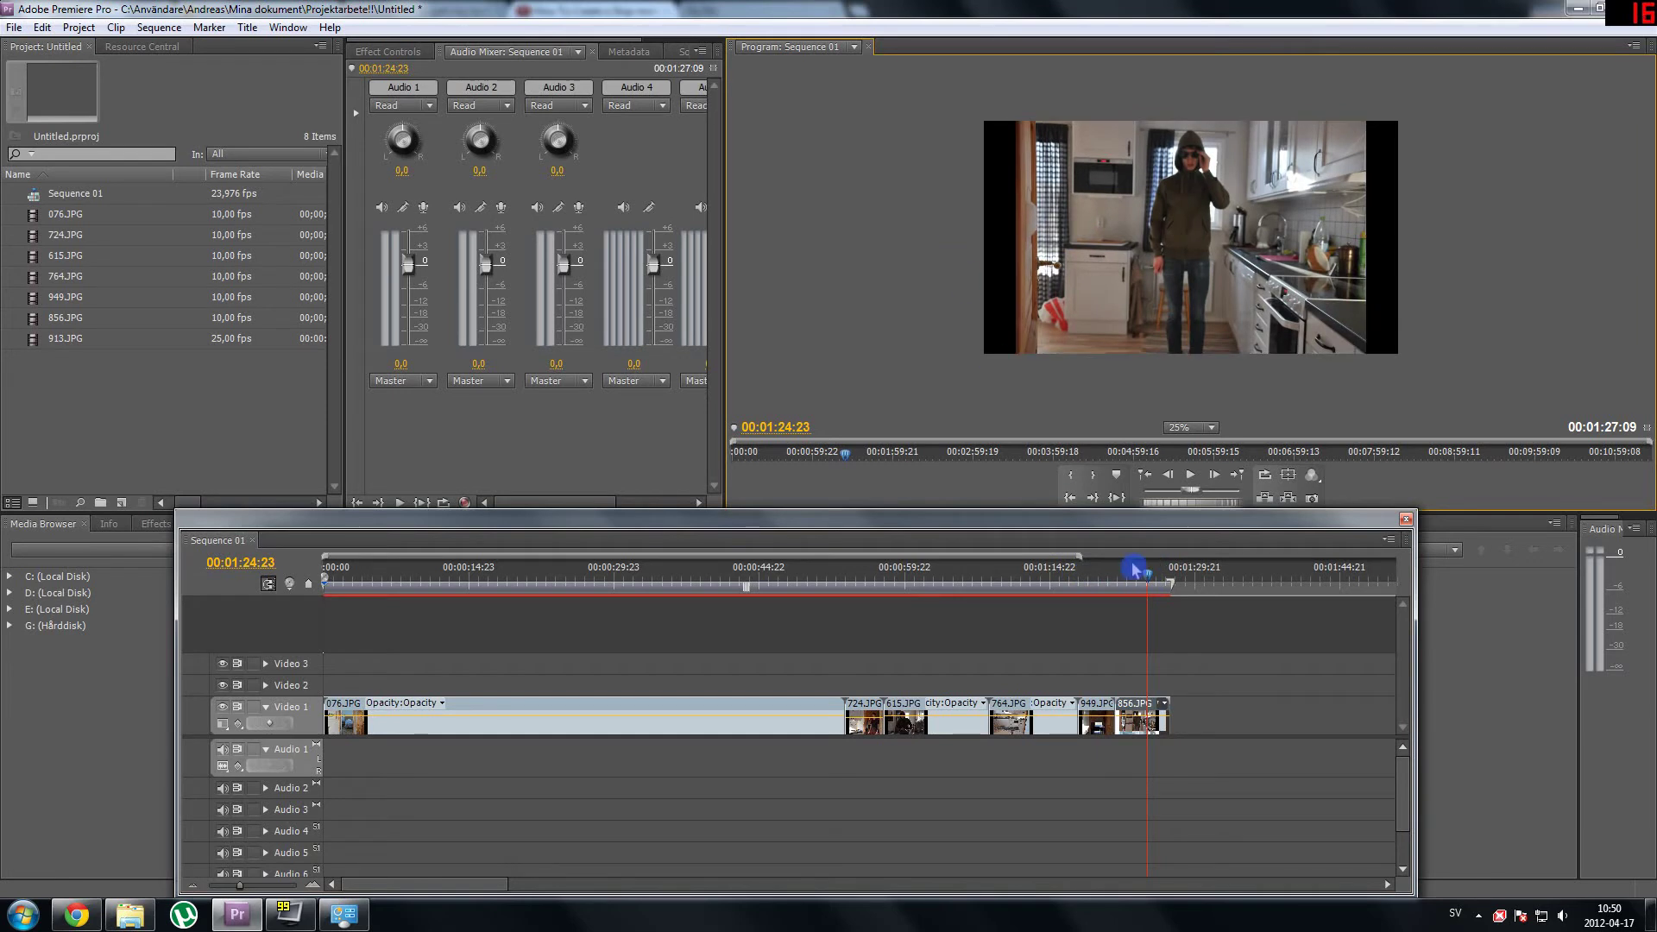
pyautogui.moveTo(1153, 580); pyautogui.dragTo(311, 640)
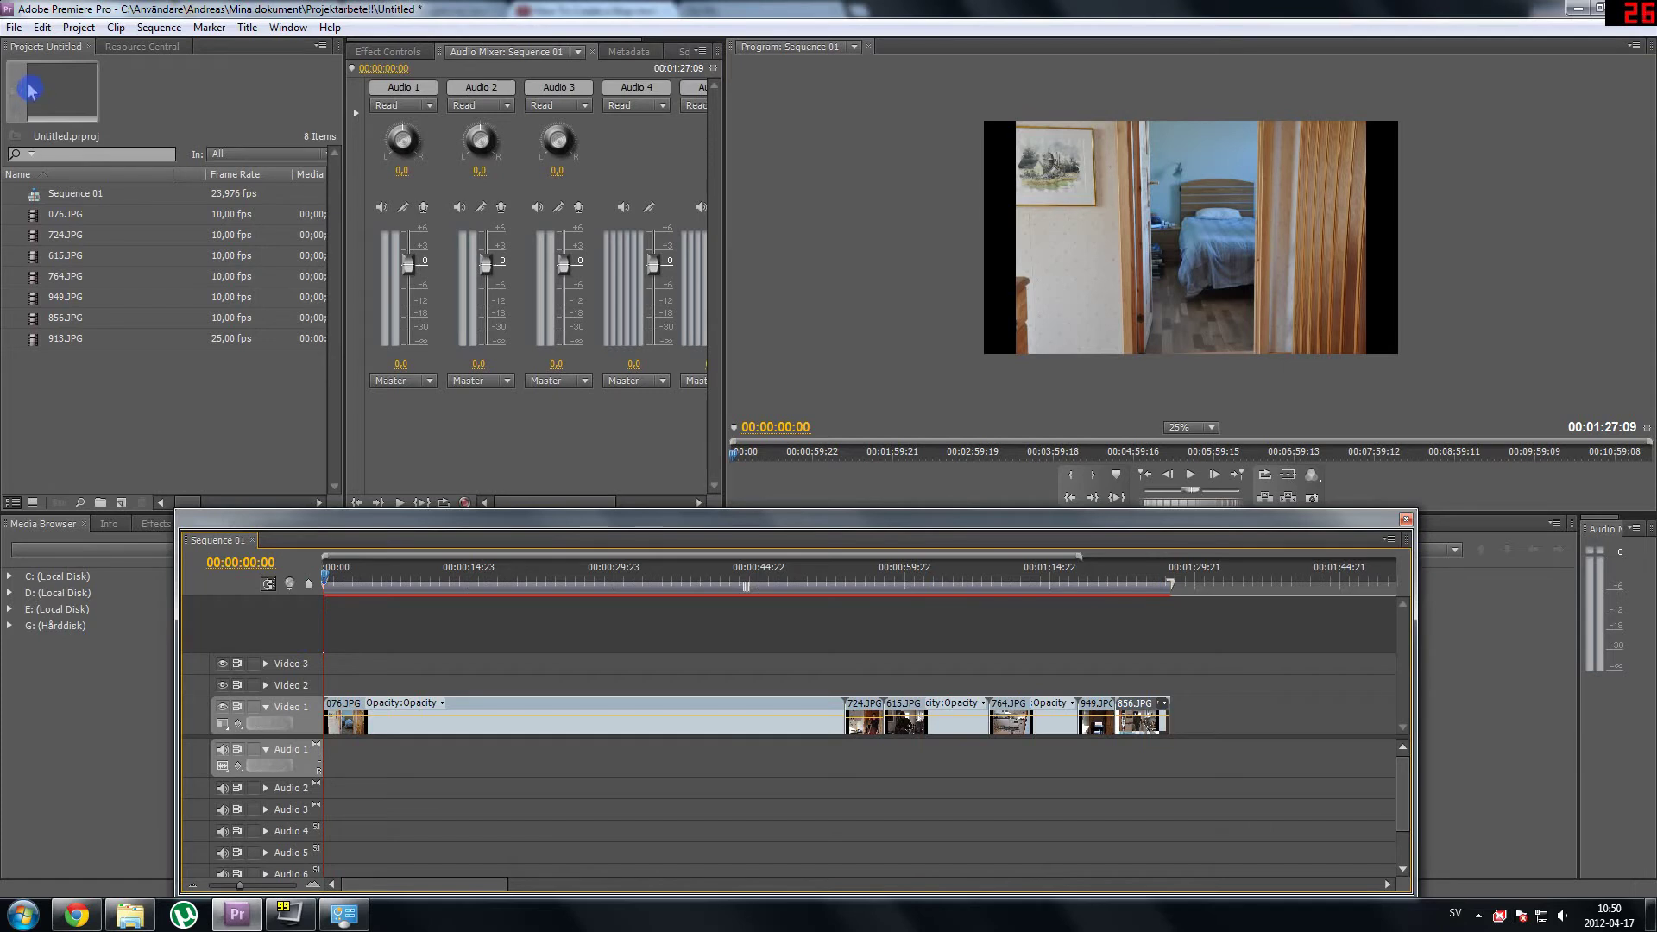
# - Start a File > Import and browse to the Hämtade filer downloads folder
pyautogui.click(14, 29)
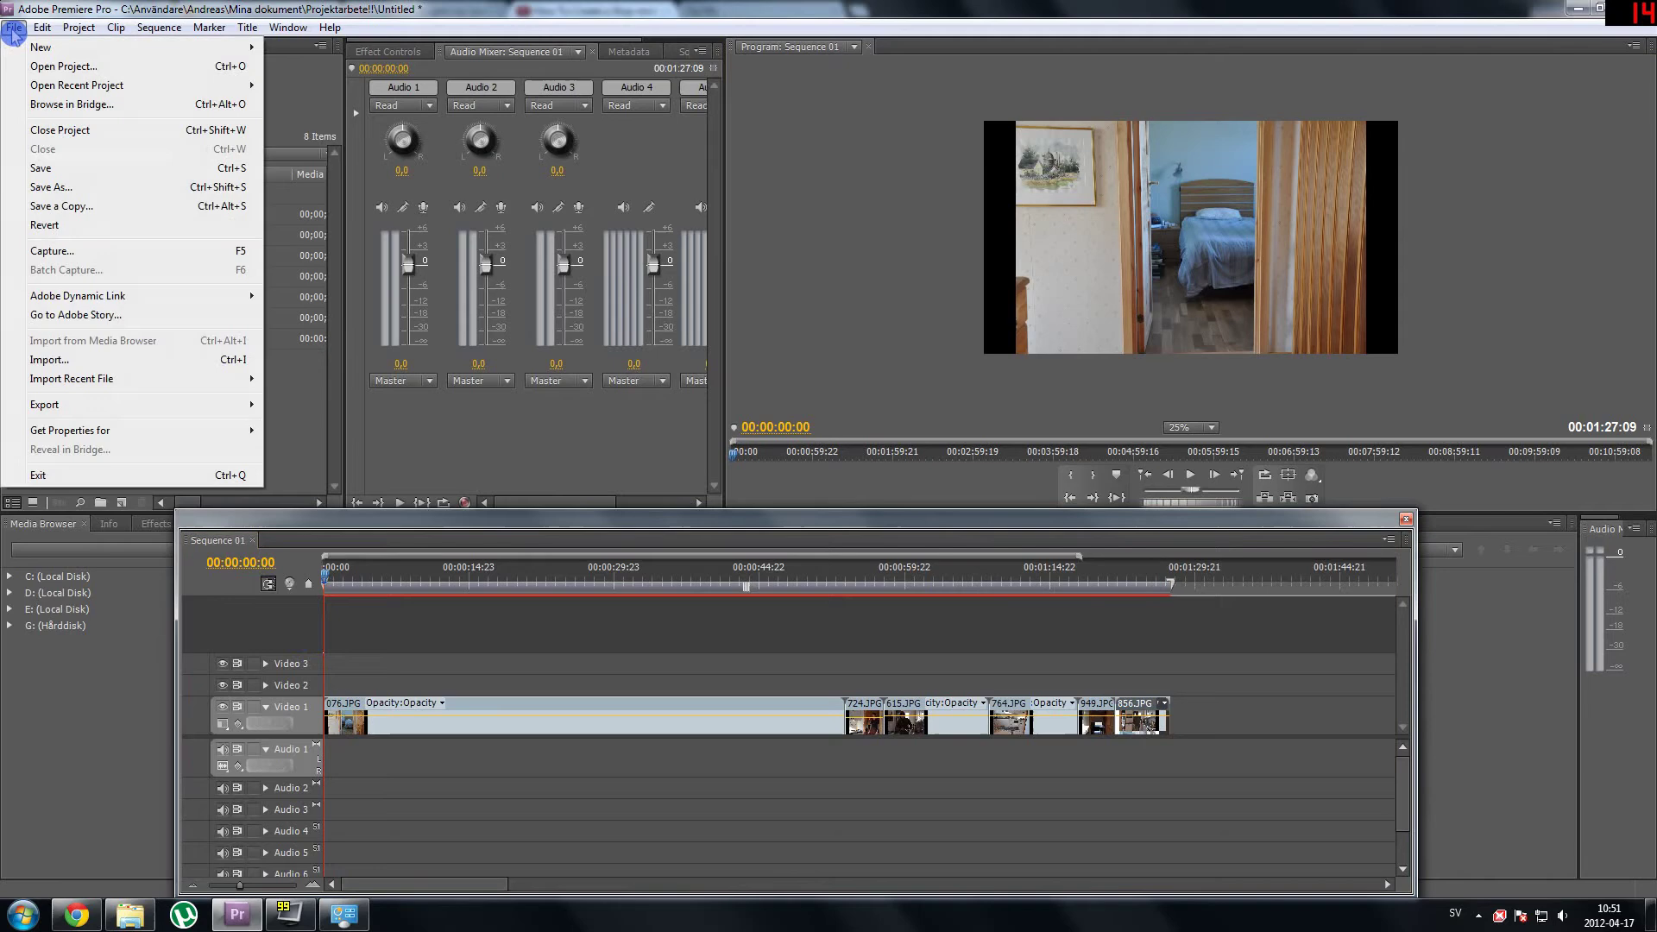
pyautogui.click(97, 360)
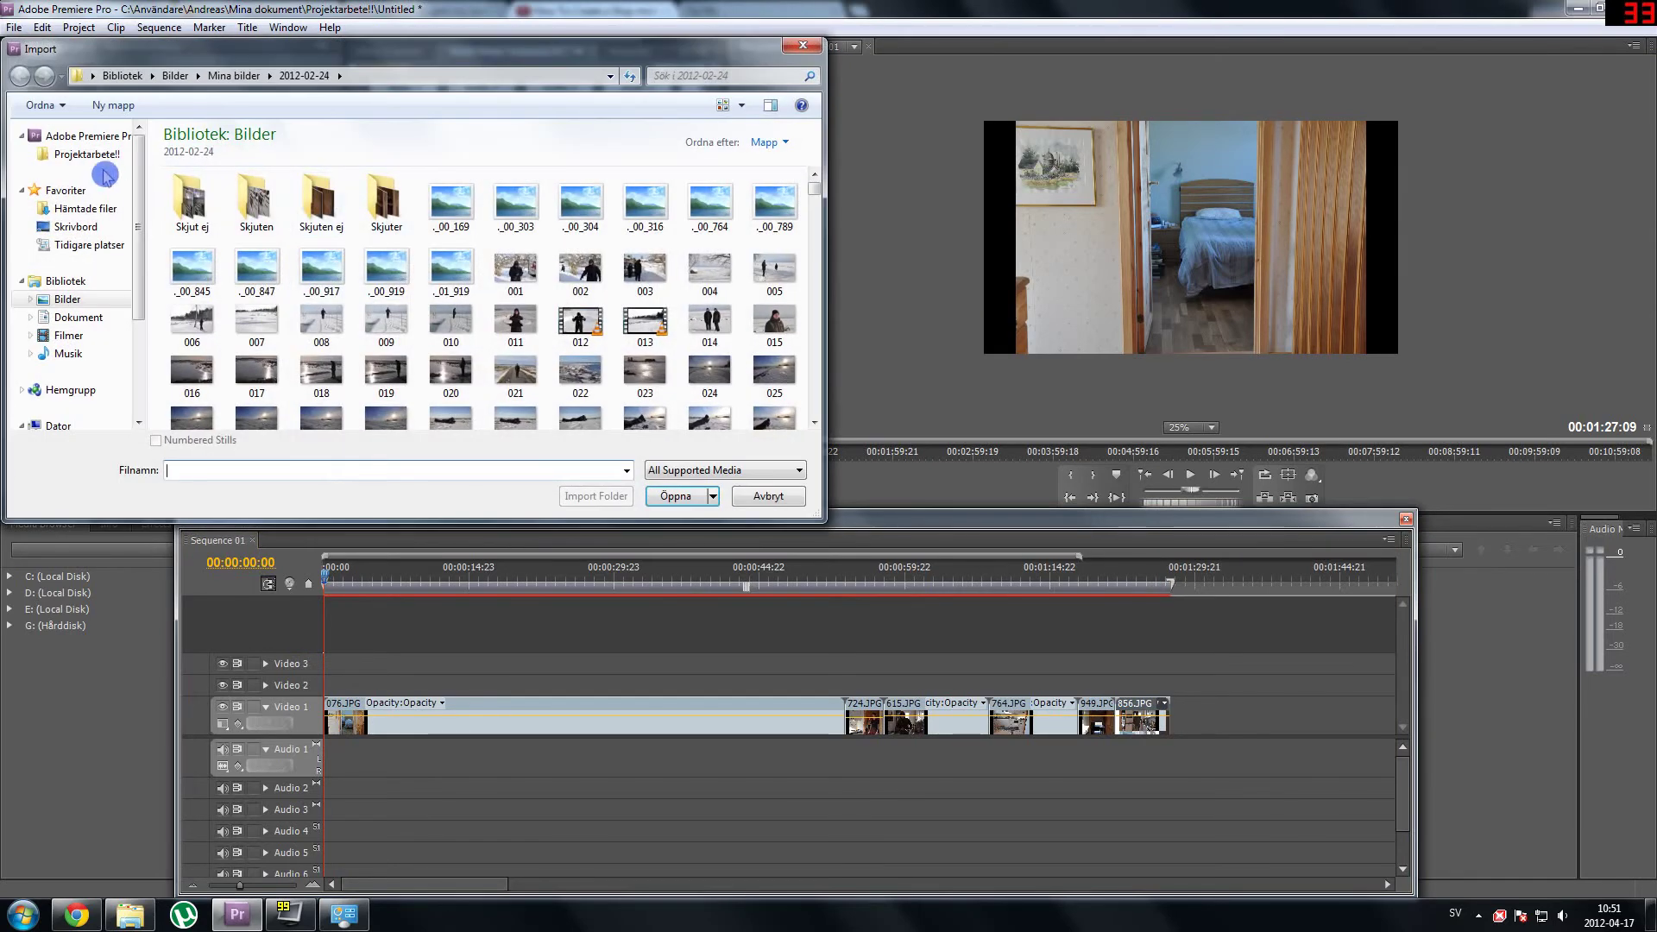
pyautogui.click(85, 209)
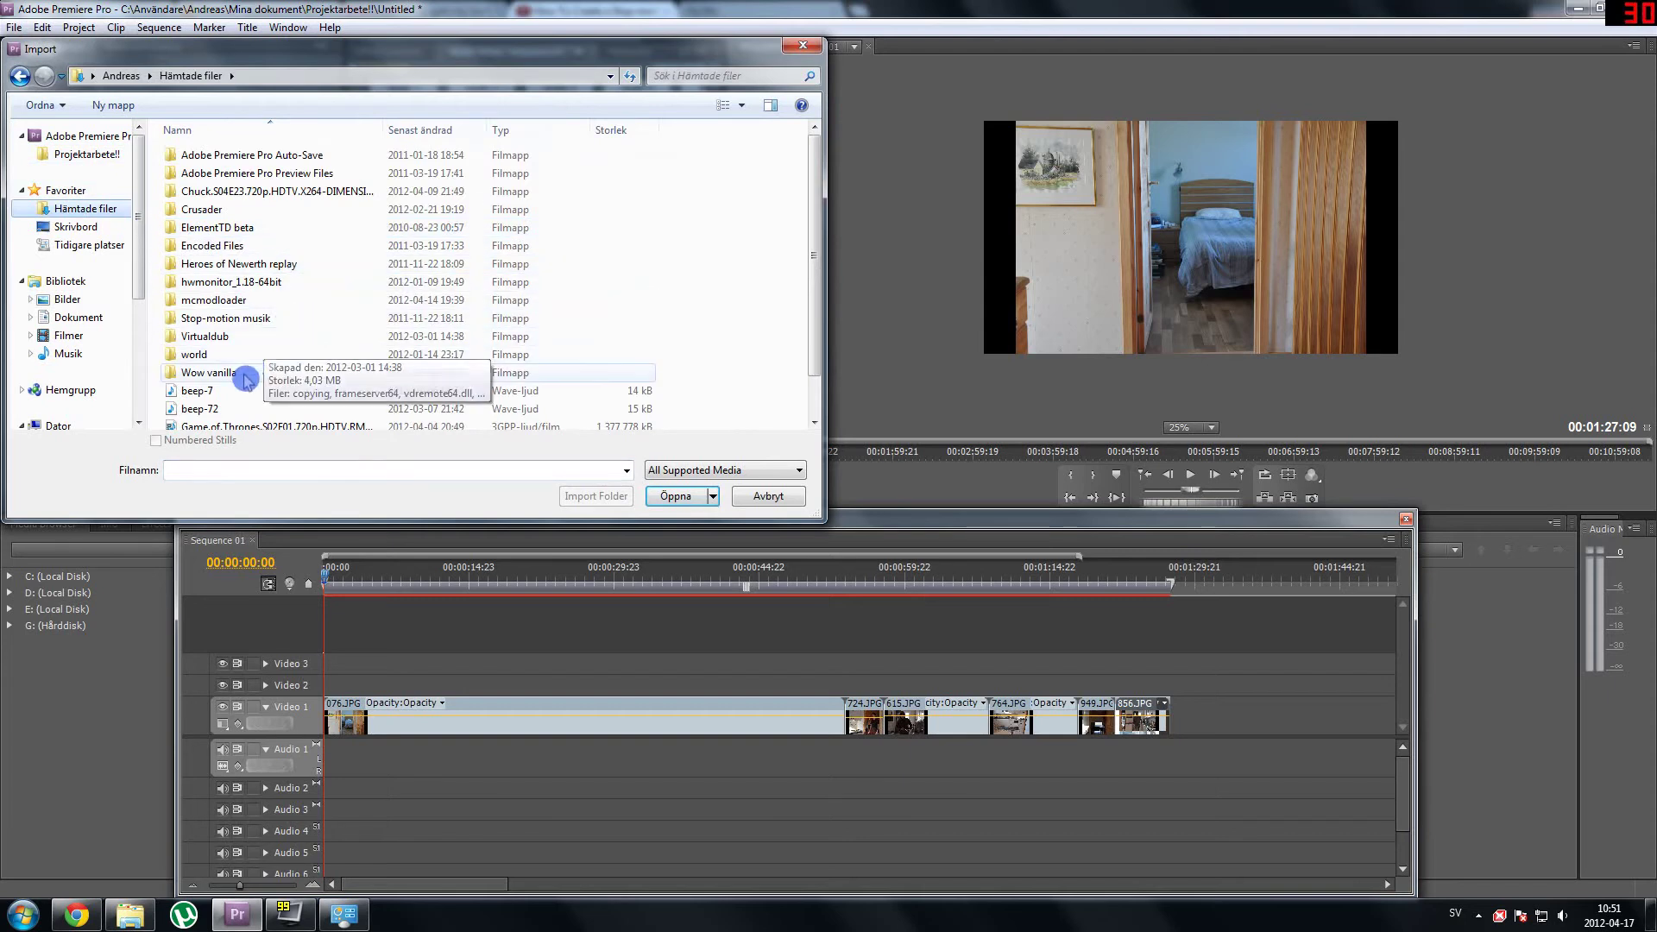
pyautogui.click(238, 397)
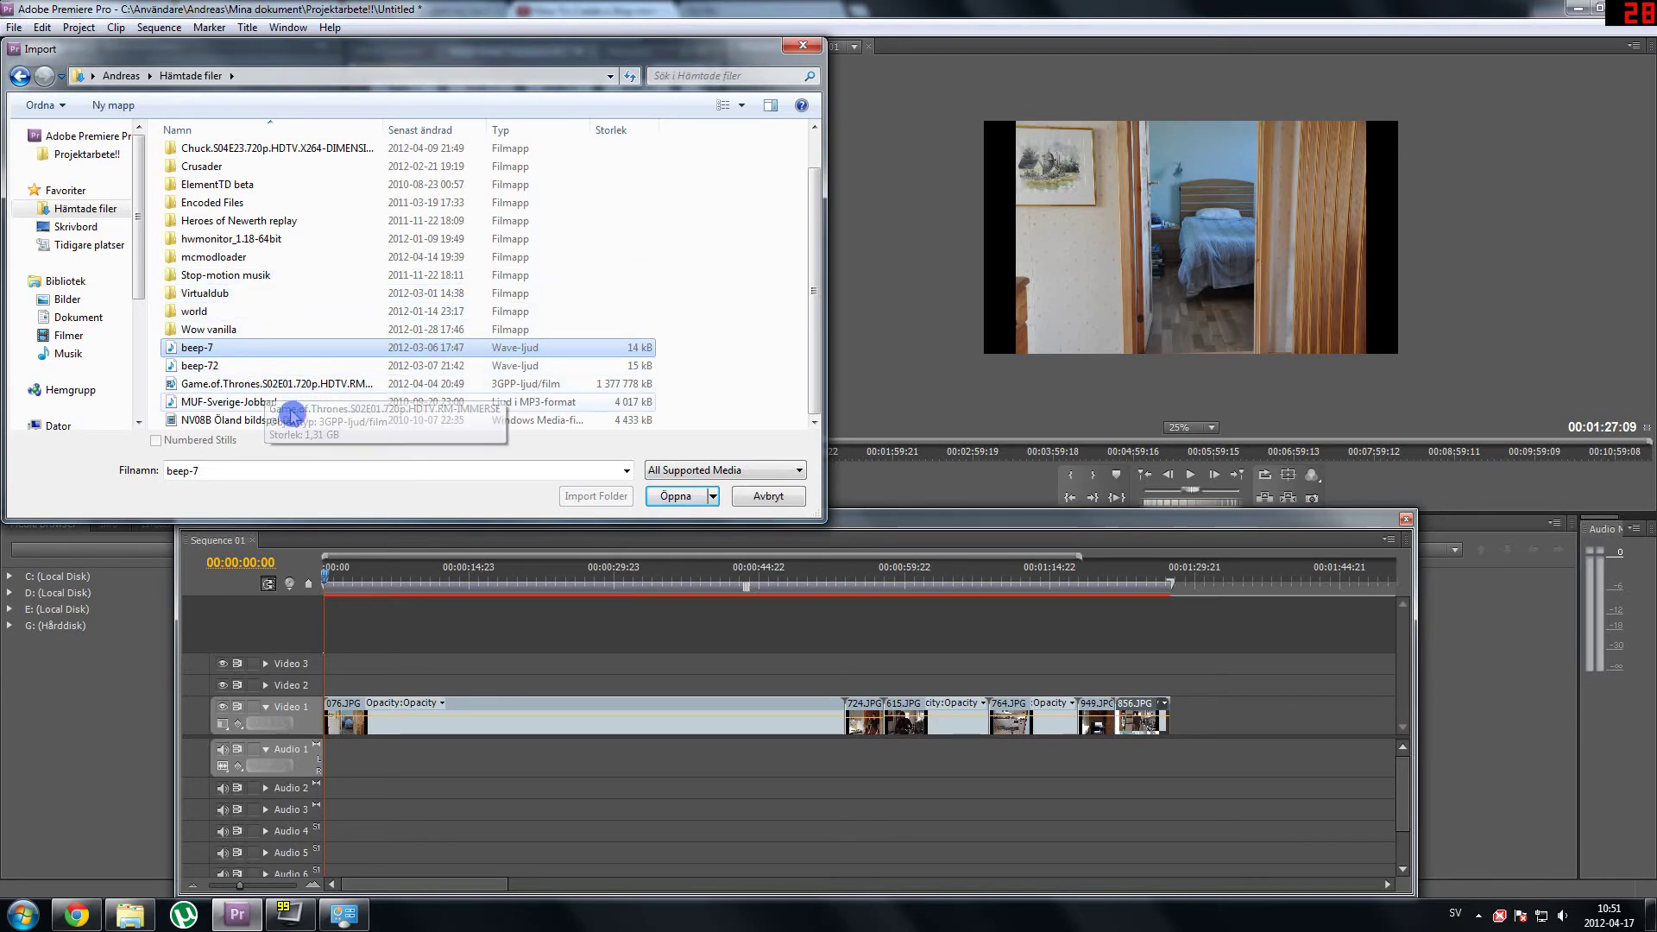
# - Return to Hämtade filer after browsing other folders and import MUF-Sverige-Jobbar!.mp3
pyautogui.click(80, 317)
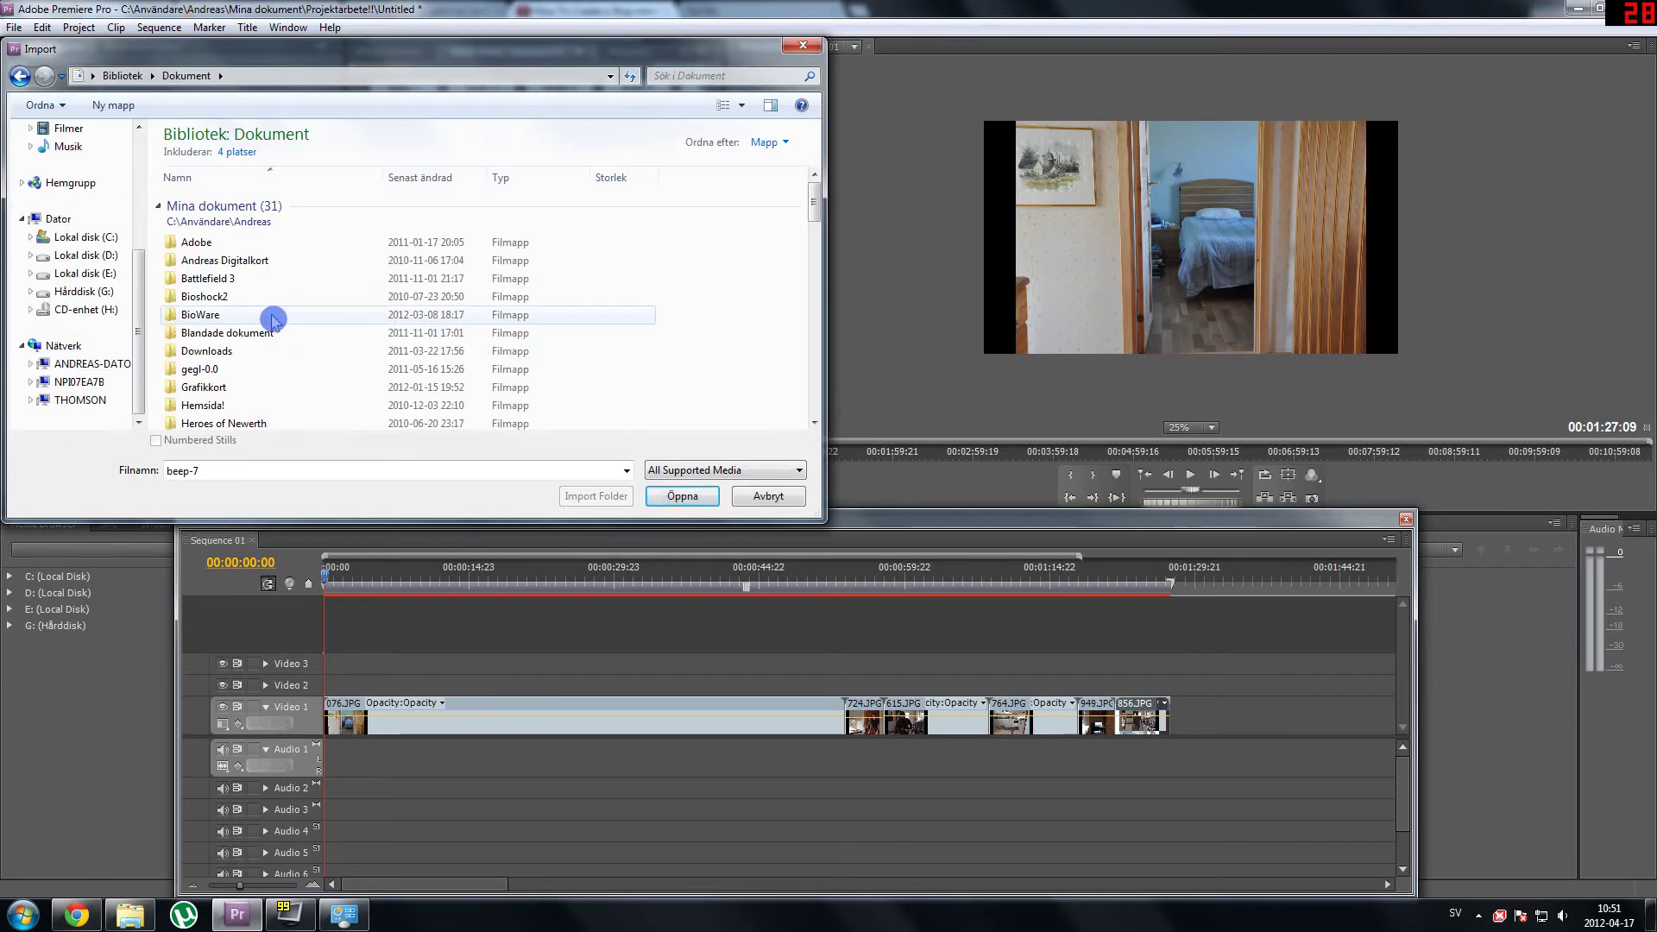
pyautogui.scroll(-9, 268, 319)
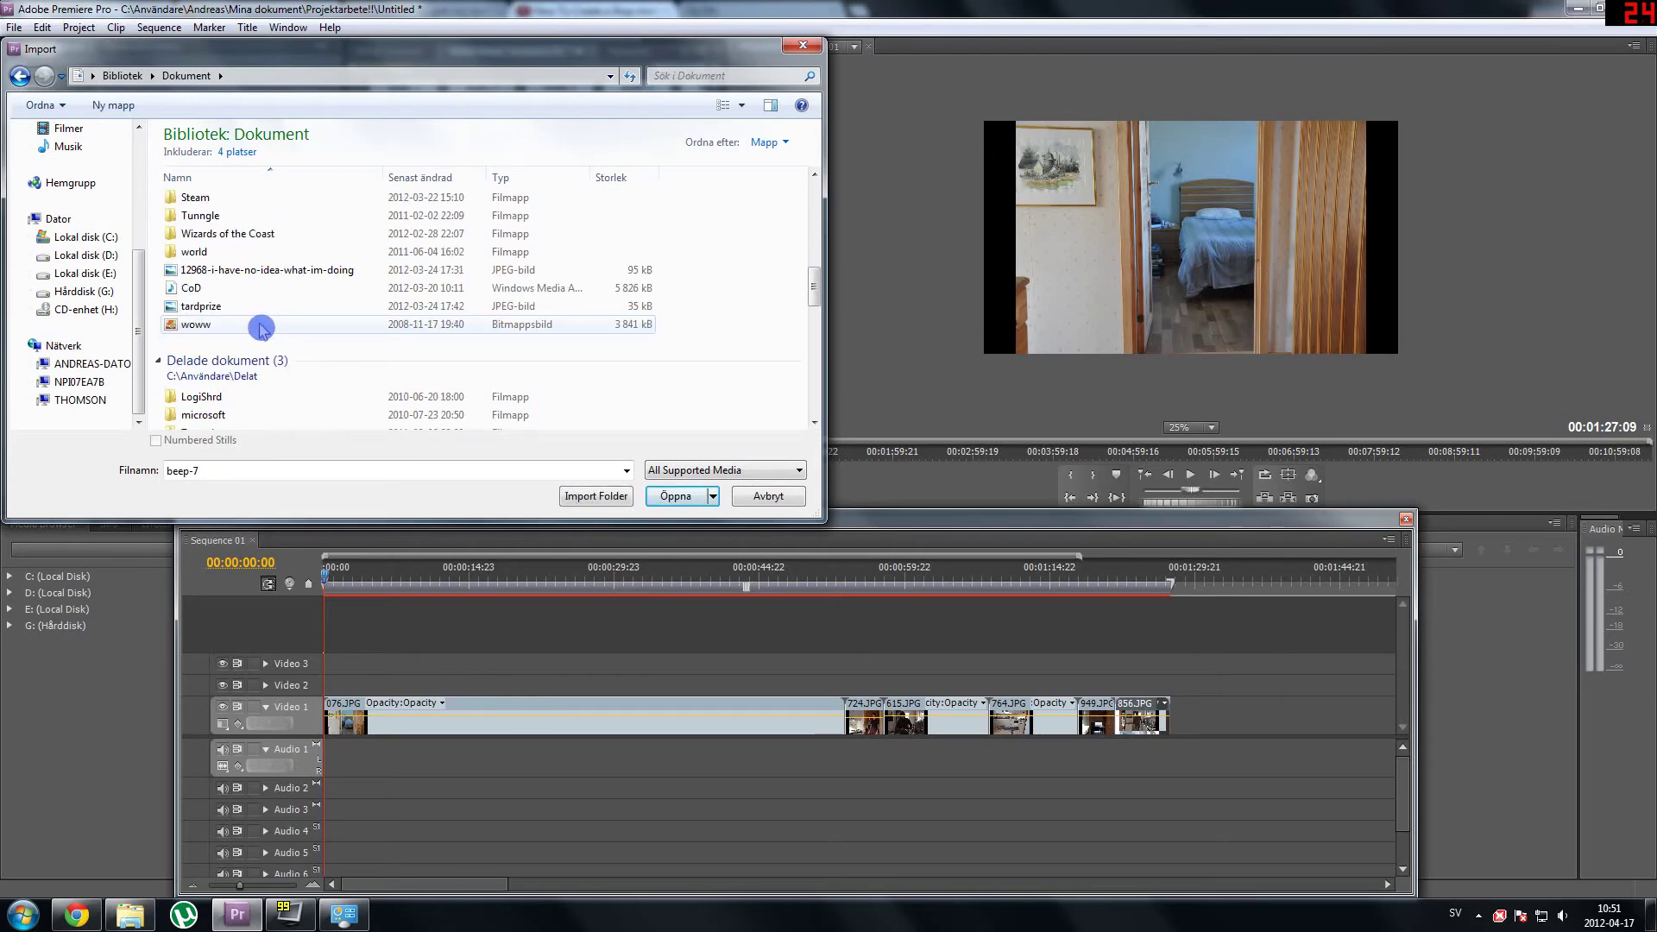
pyautogui.scroll(5, 271, 324)
pyautogui.click(92, 241)
pyautogui.scroll(3, 95, 246)
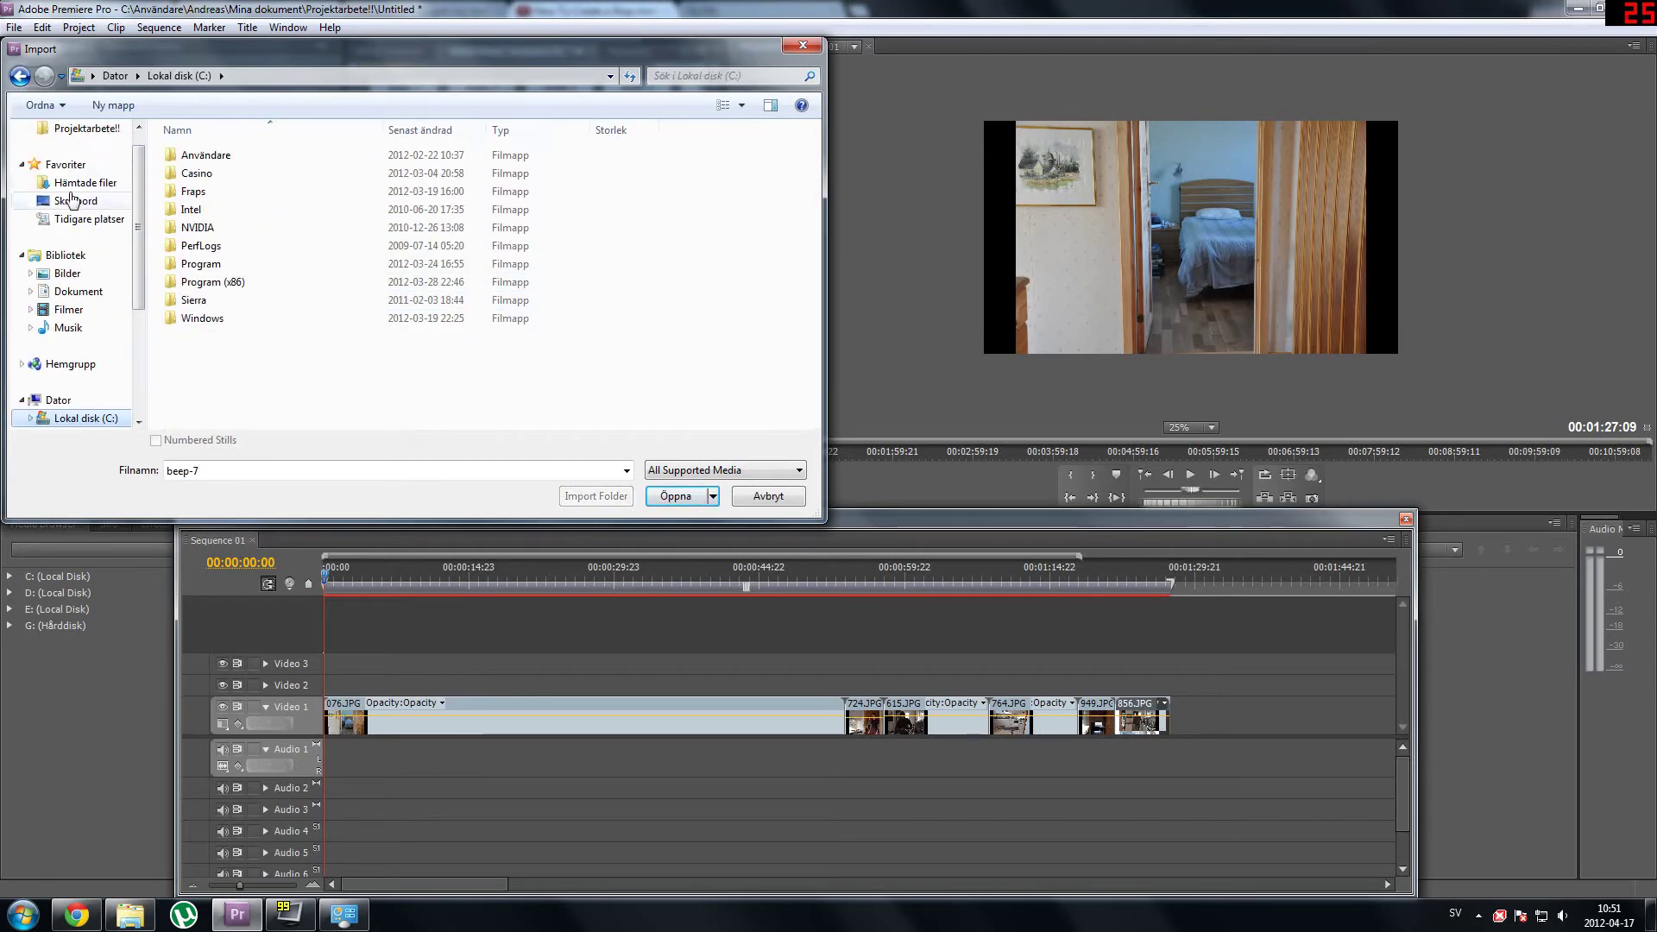
pyautogui.click(85, 183)
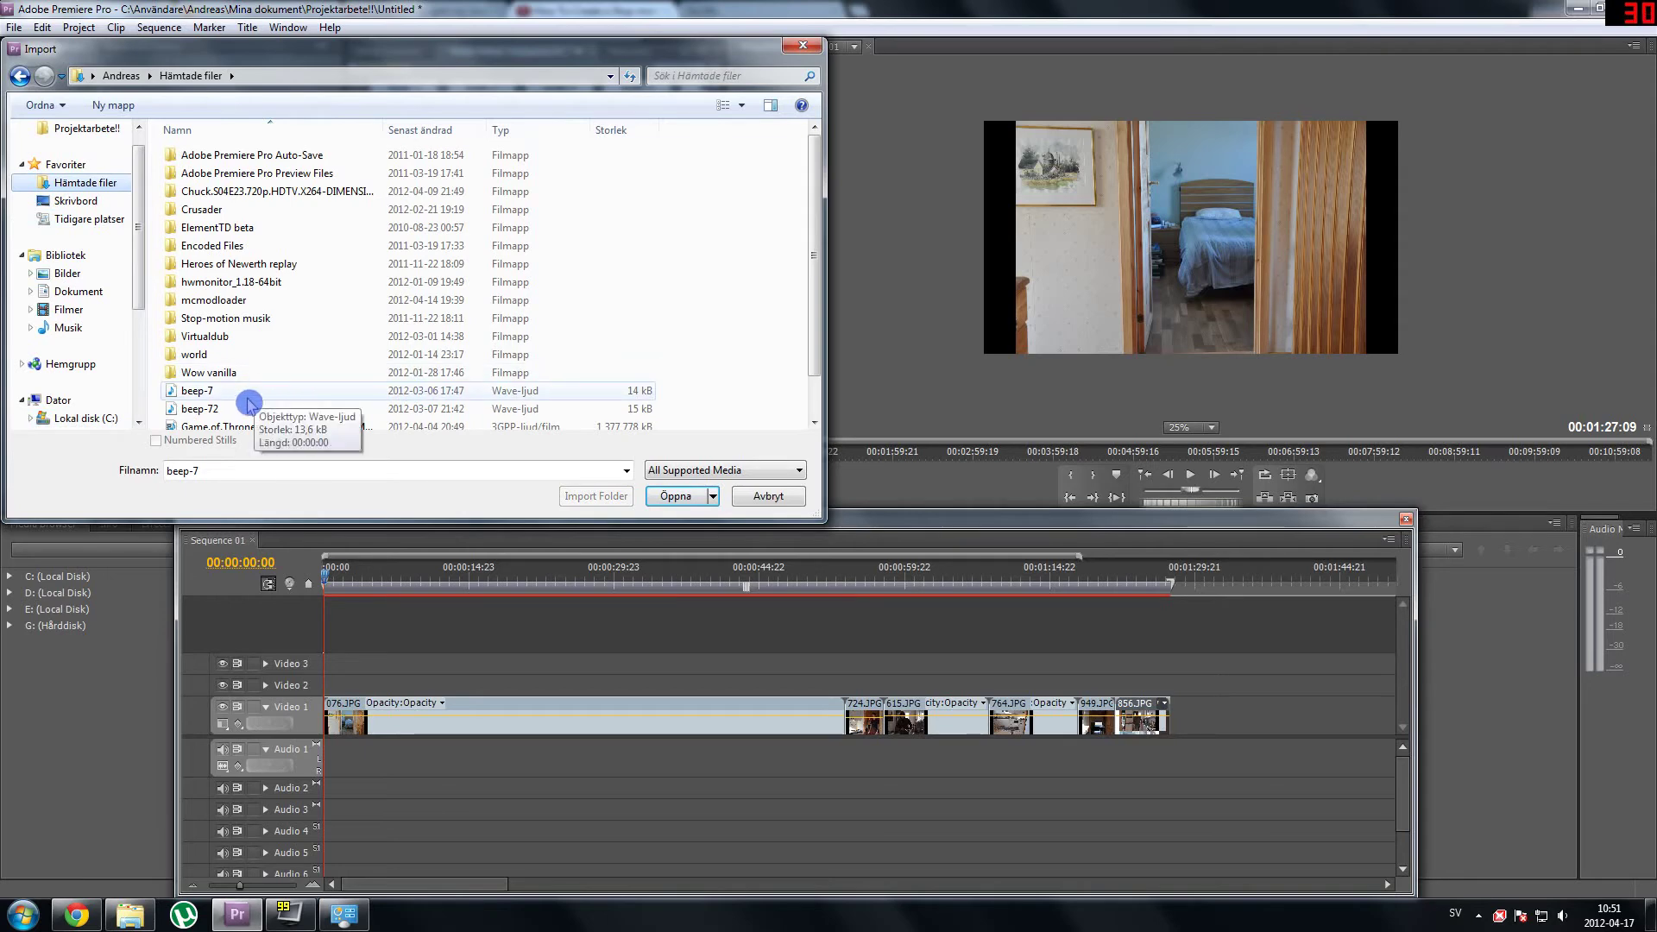
pyautogui.click(250, 409)
pyautogui.scroll(-1, 315, 427)
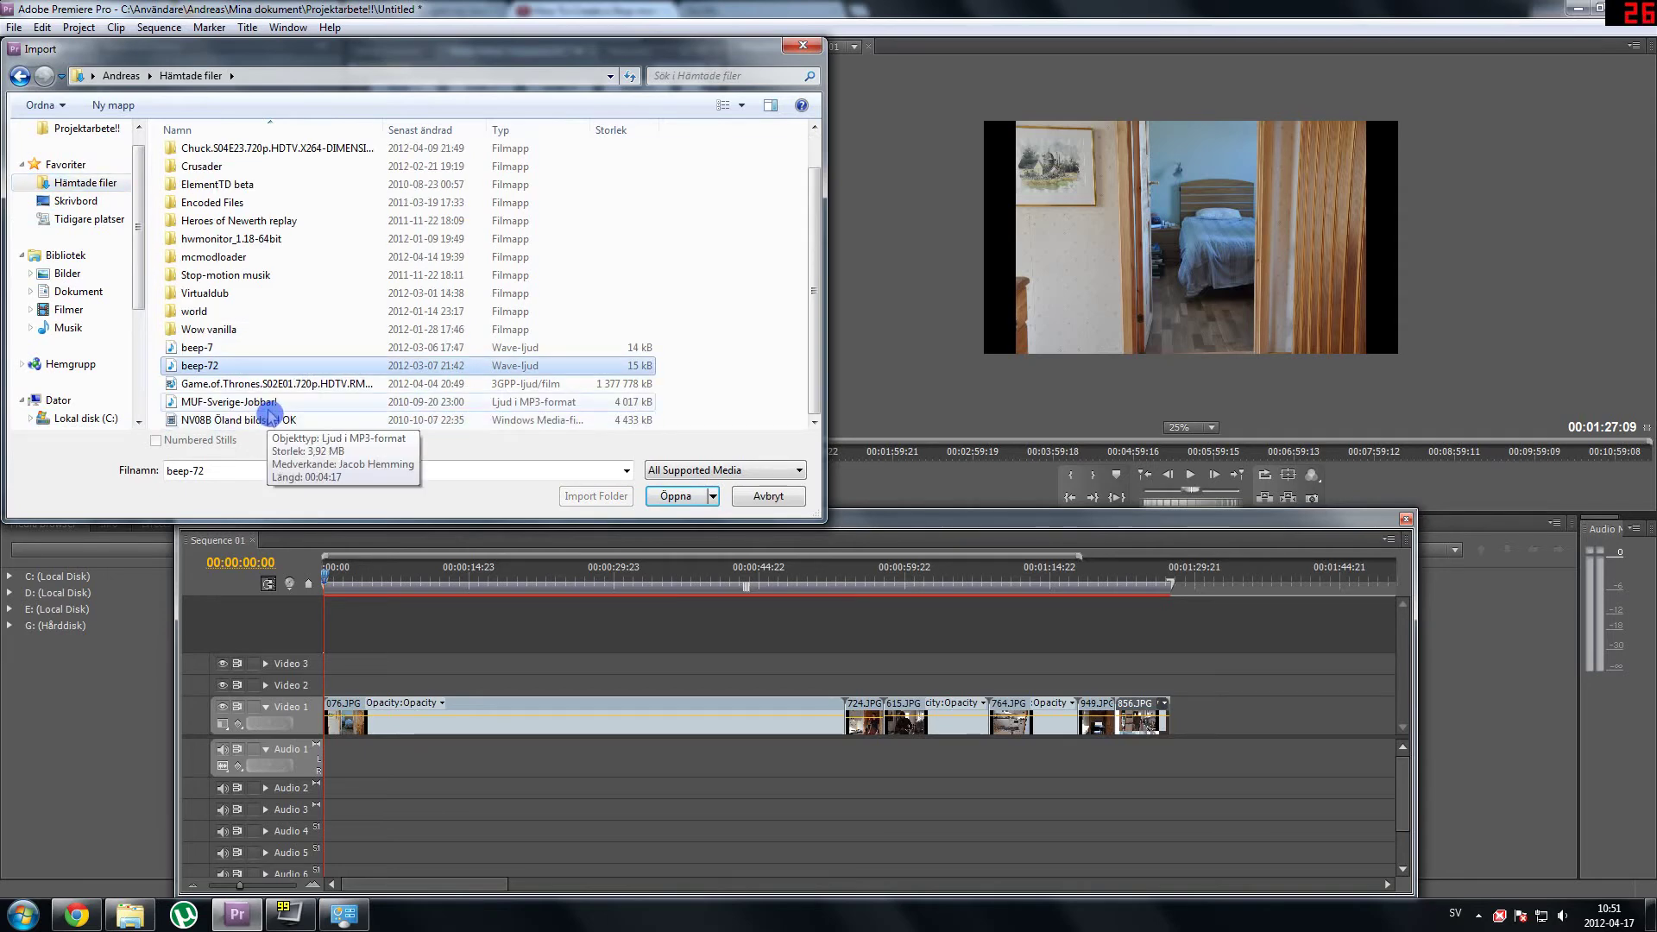
pyautogui.doubleClick(307, 407)
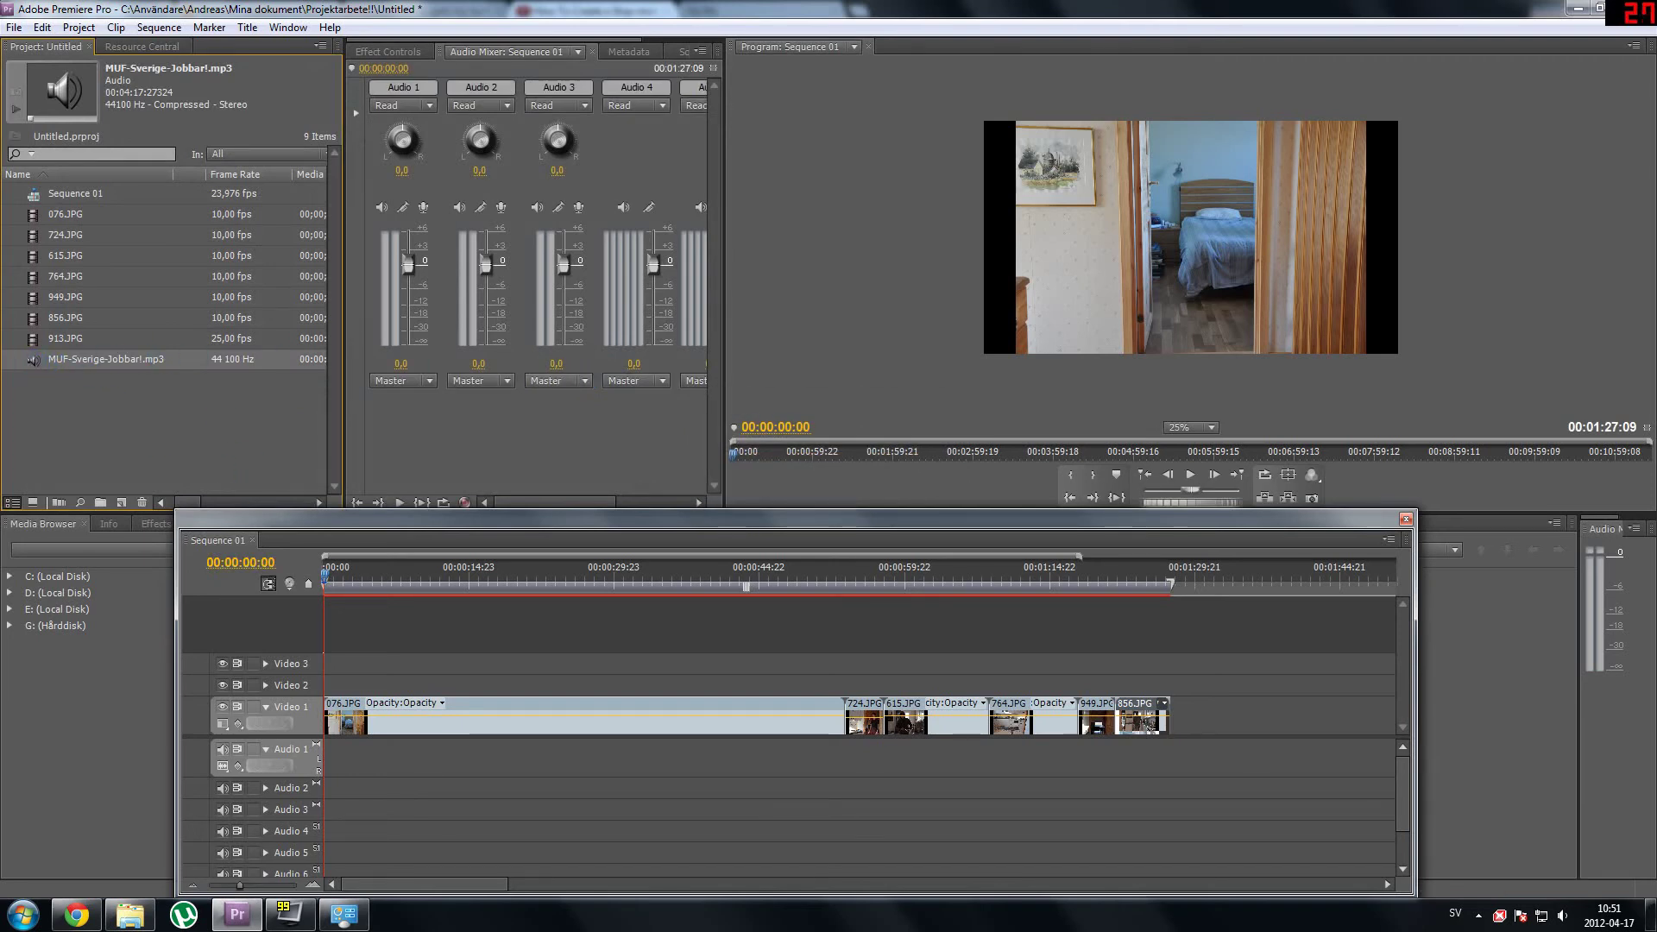
# - Place MUF-Sverige-Jobbar!.mp3 at the start of Audio 1 and zoom the timeline out to show it
pyautogui.moveTo(95, 359); pyautogui.dragTo(354, 759)
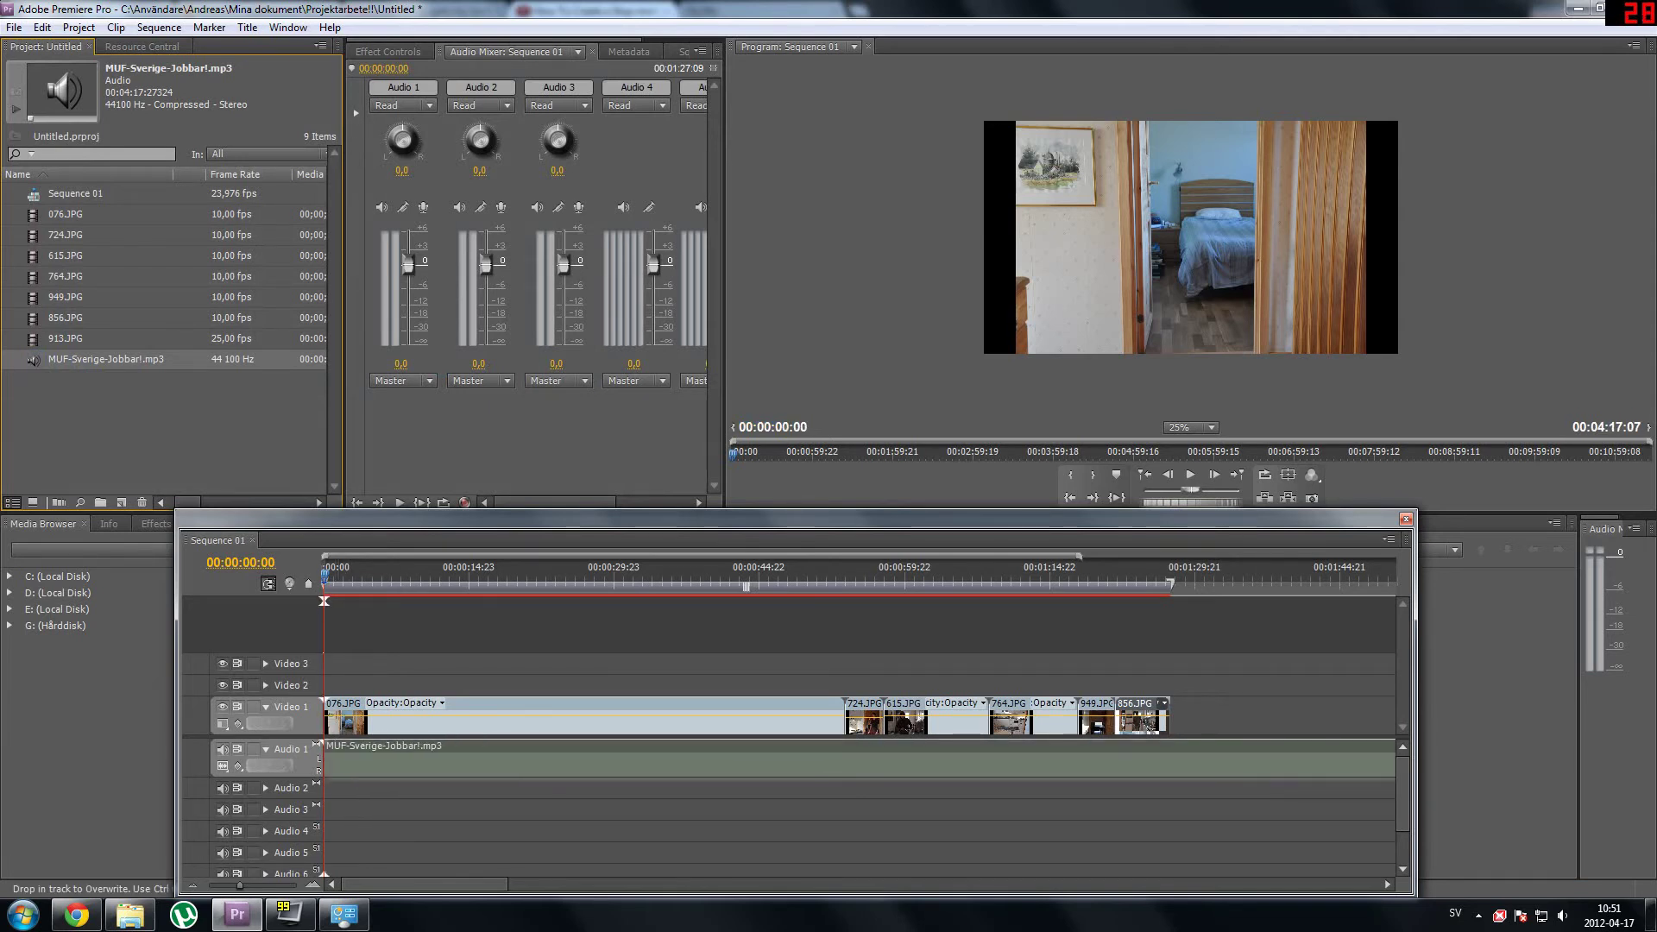
pyautogui.moveTo(354, 759); pyautogui.dragTo(371, 765)
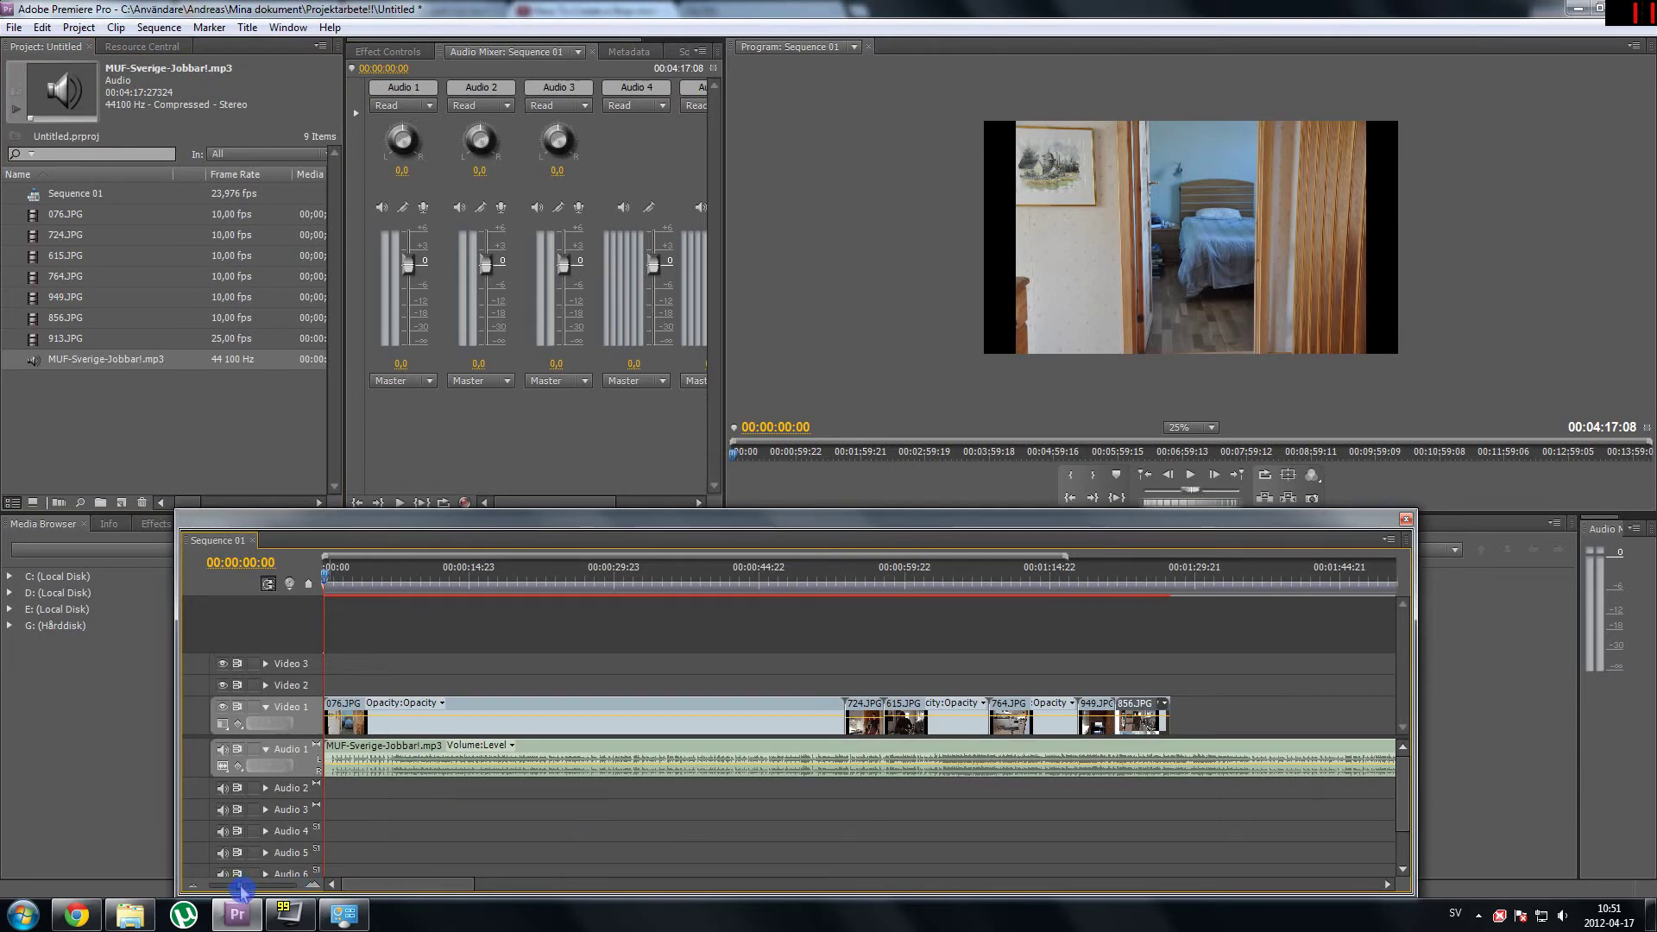
pyautogui.moveTo(242, 890); pyautogui.dragTo(237, 889)
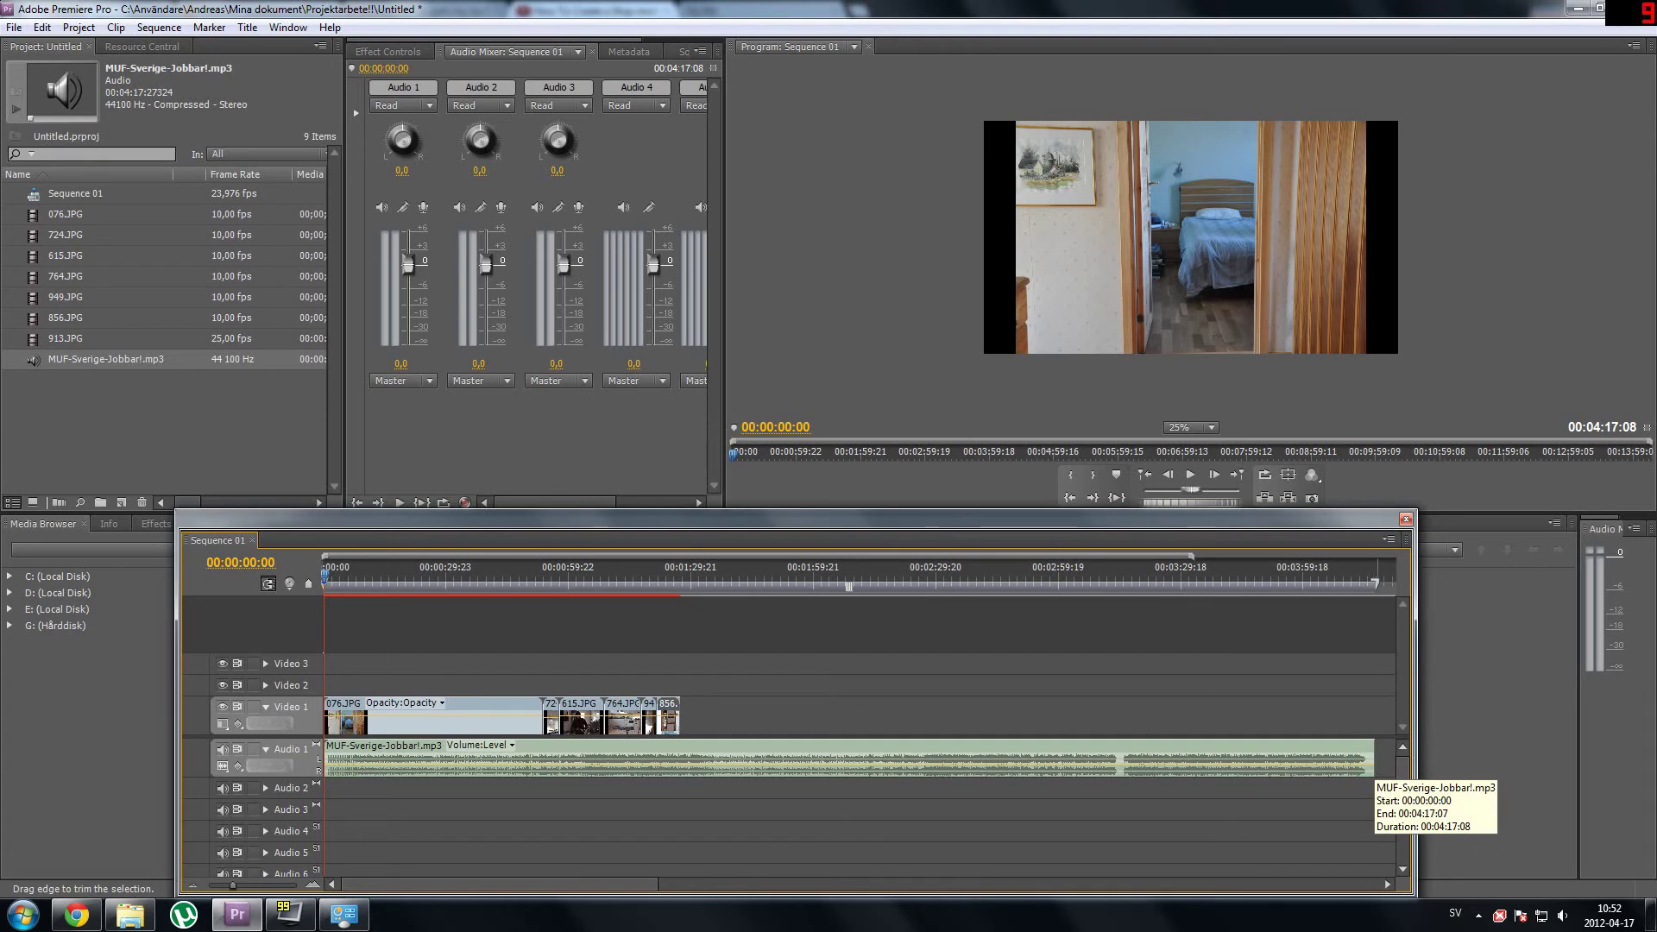
# - Trim the MP3 clip's end back to roughly the last photo and preview the opening
pyautogui.moveTo(1374, 760); pyautogui.dragTo(680, 761)
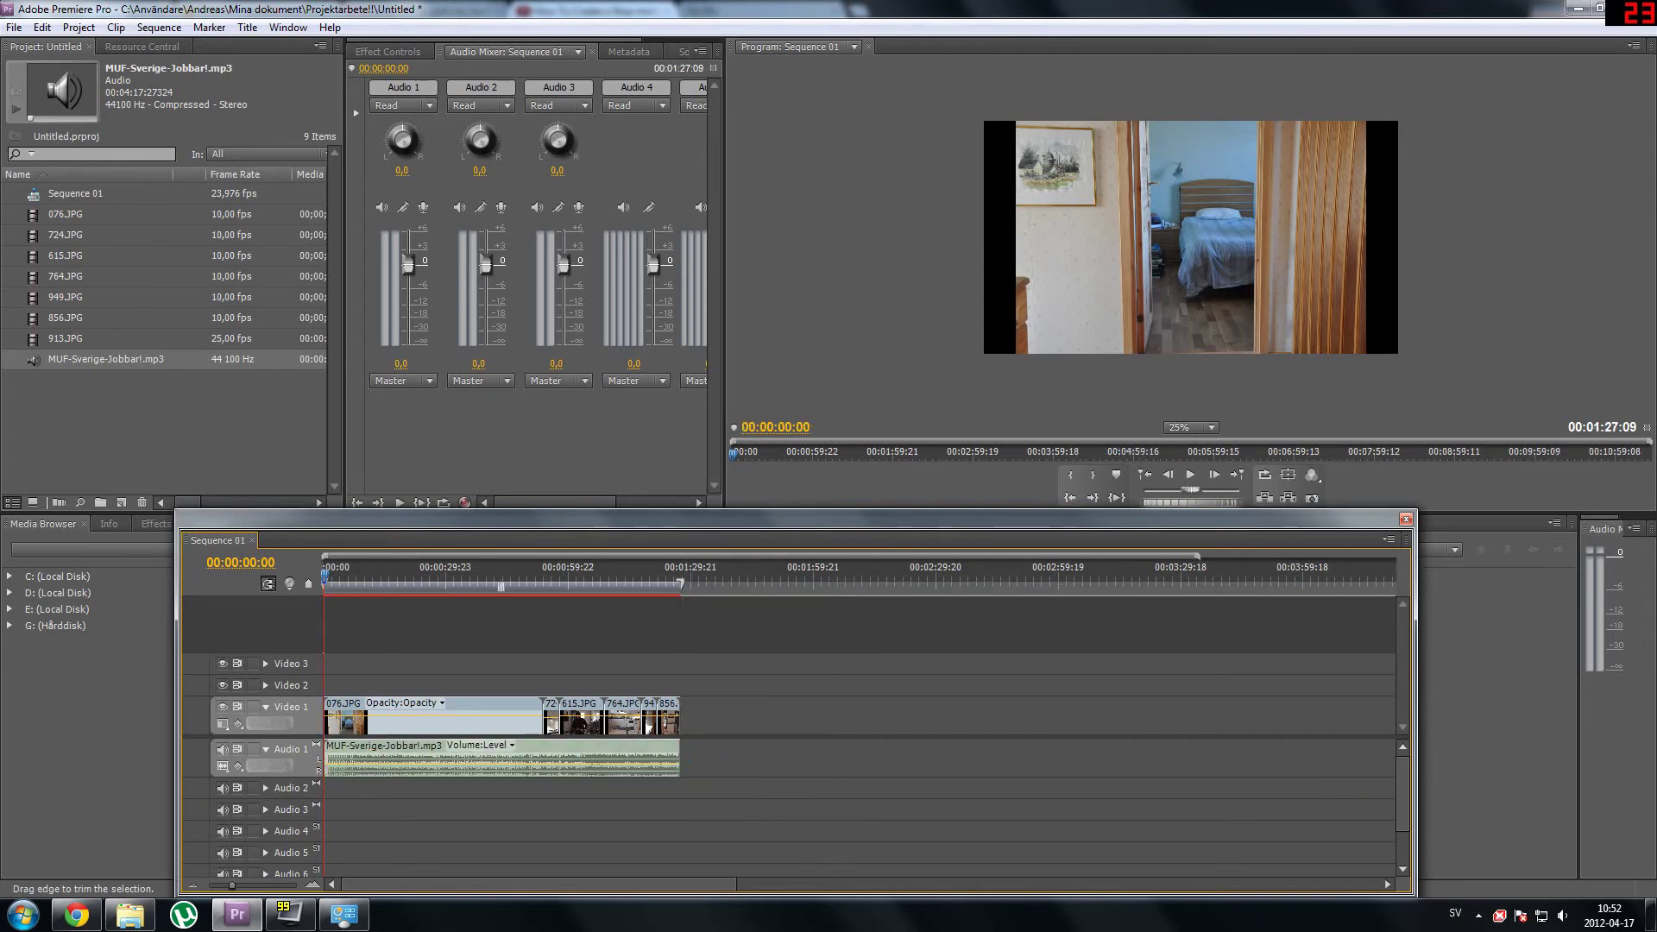
pyautogui.moveTo(680, 759); pyautogui.dragTo(727, 759)
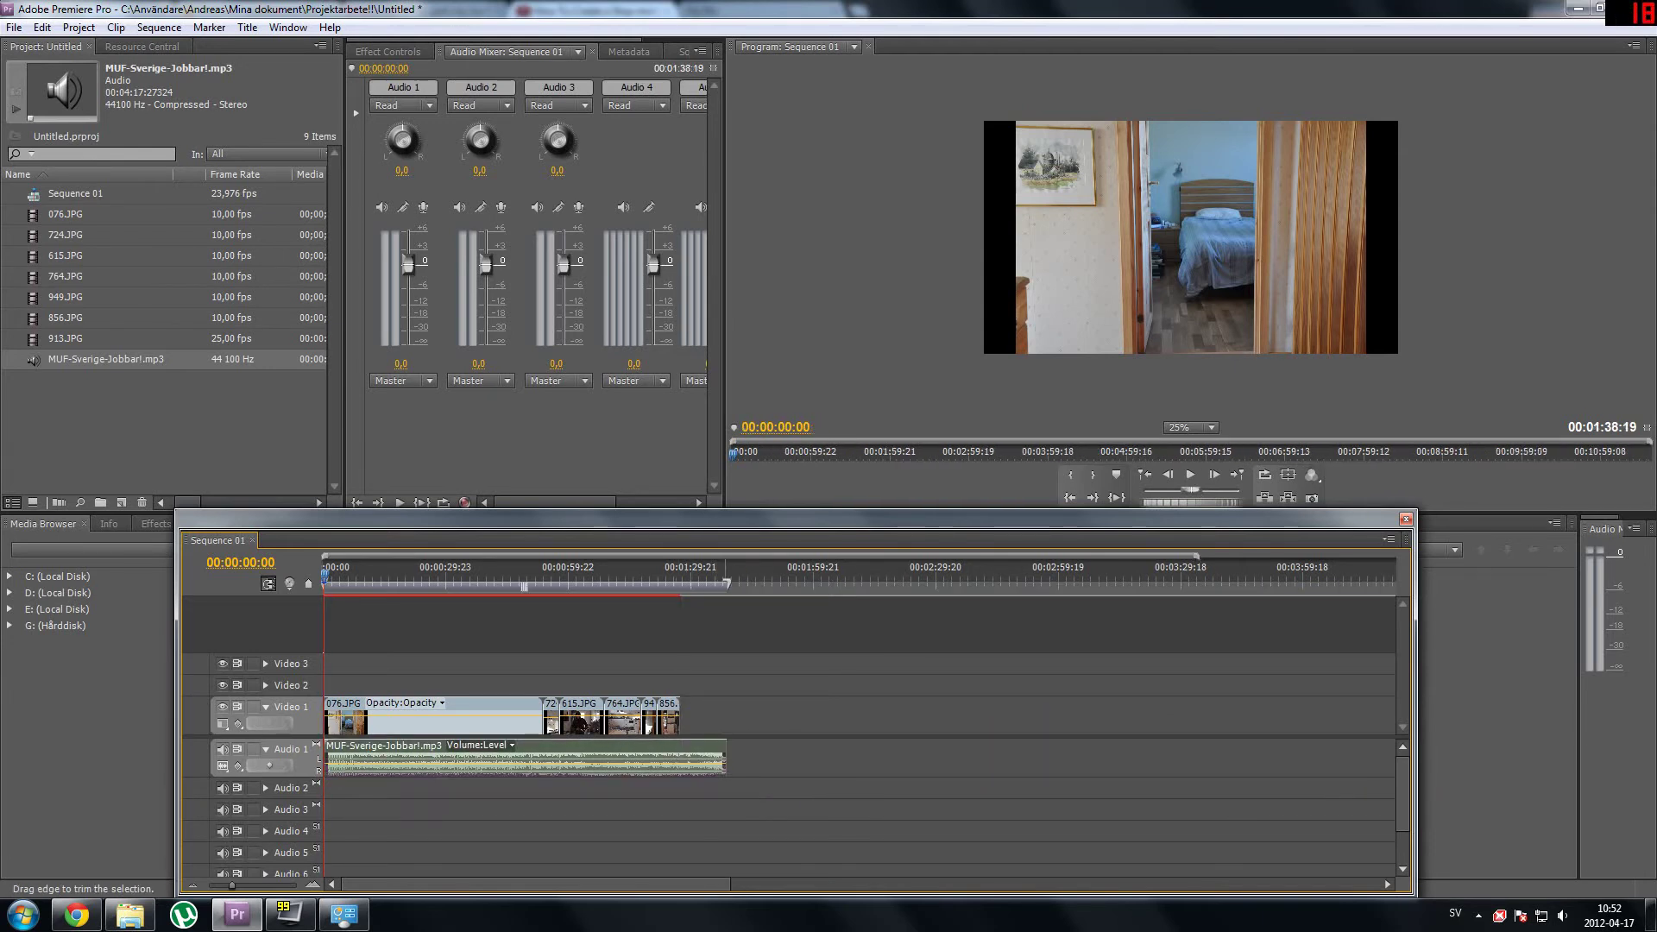
pyautogui.moveTo(726, 759); pyautogui.dragTo(681, 760)
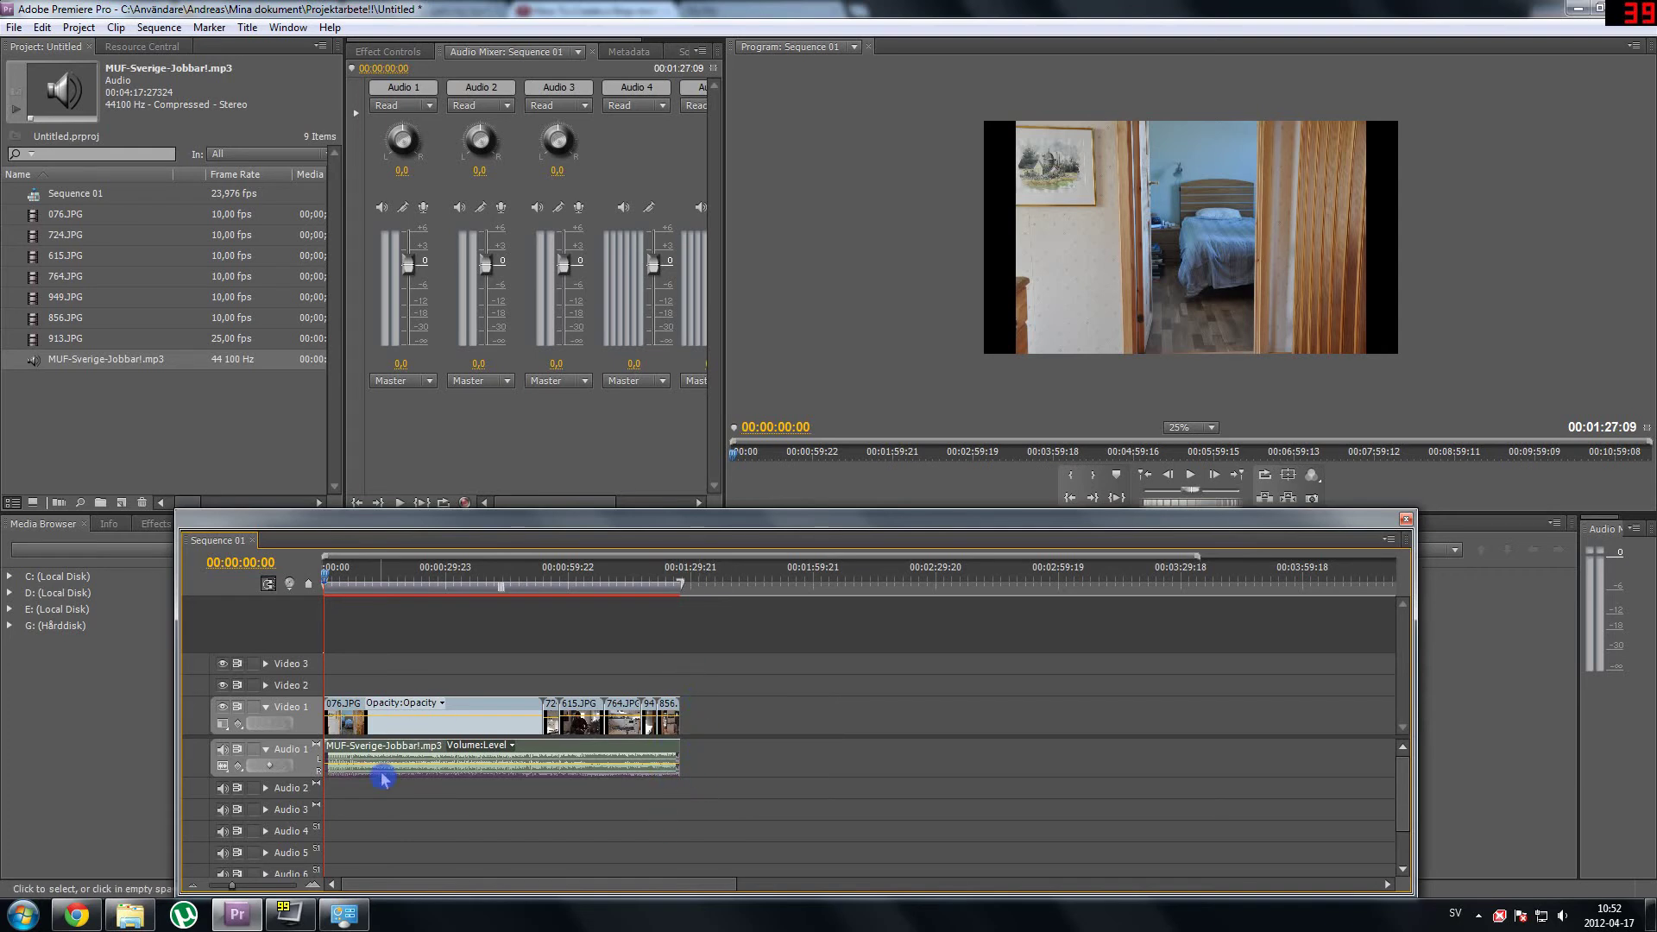
pyautogui.moveTo(328, 578)
pyautogui.mouseDown()
pyautogui.moveTo(431, 583)
pyautogui.moveTo(316, 585)
pyautogui.mouseUp()
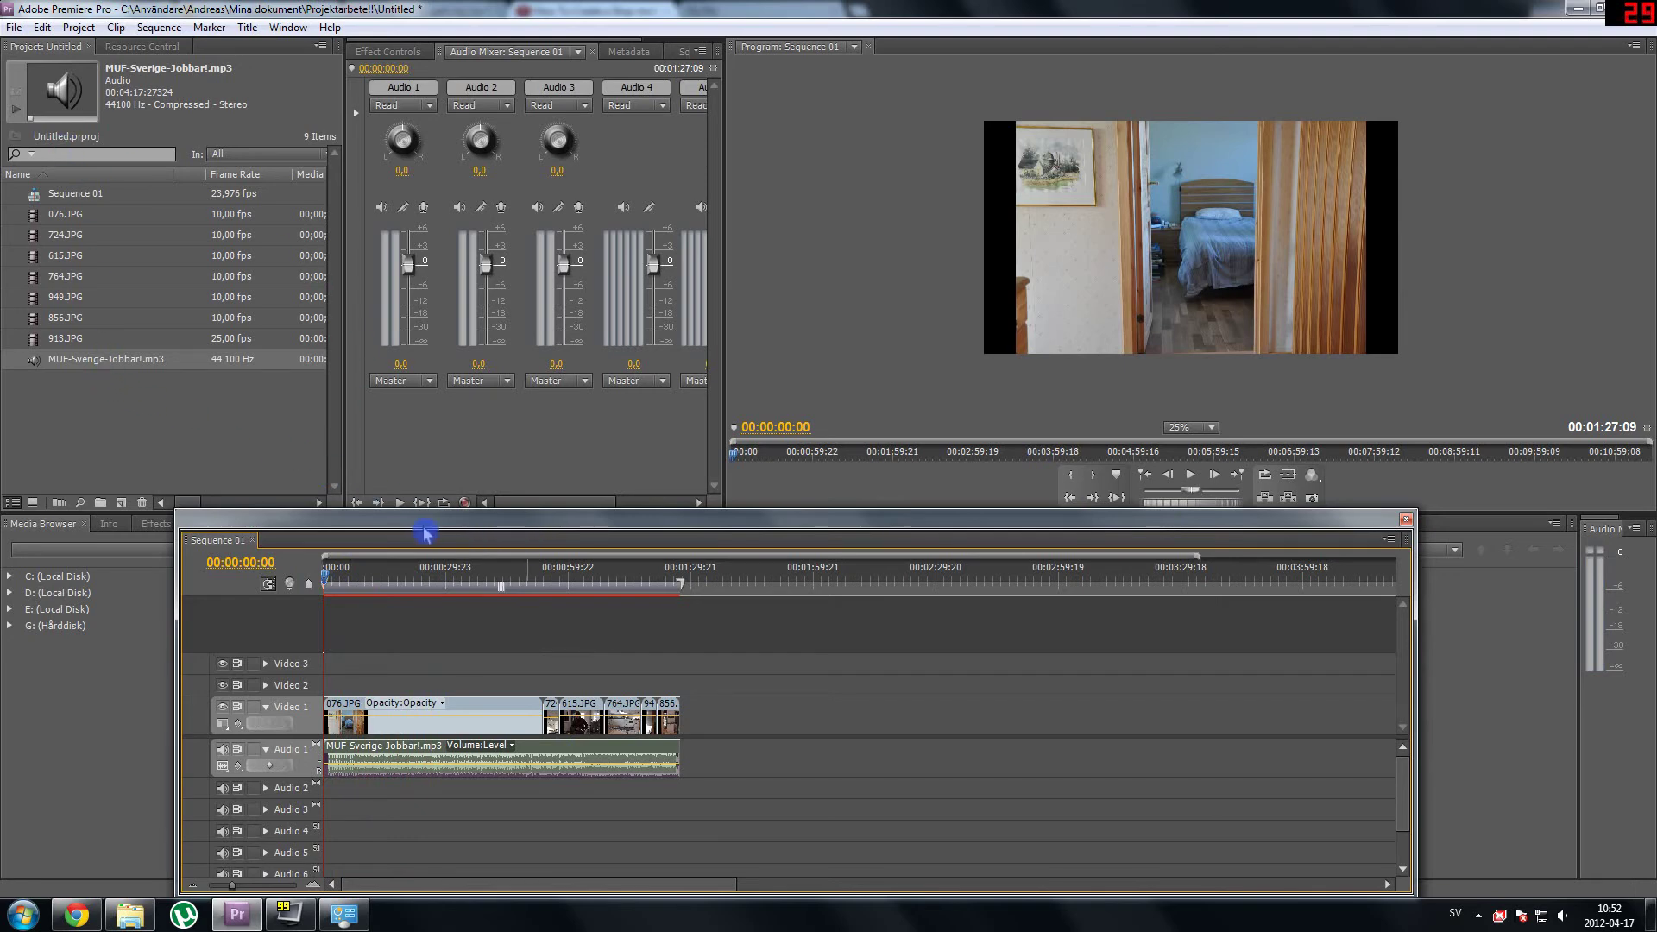
# - Zoom the timeline in and snap the music's end to the Video 1 end at 00:01:27:09
pyautogui.click(15, 28)
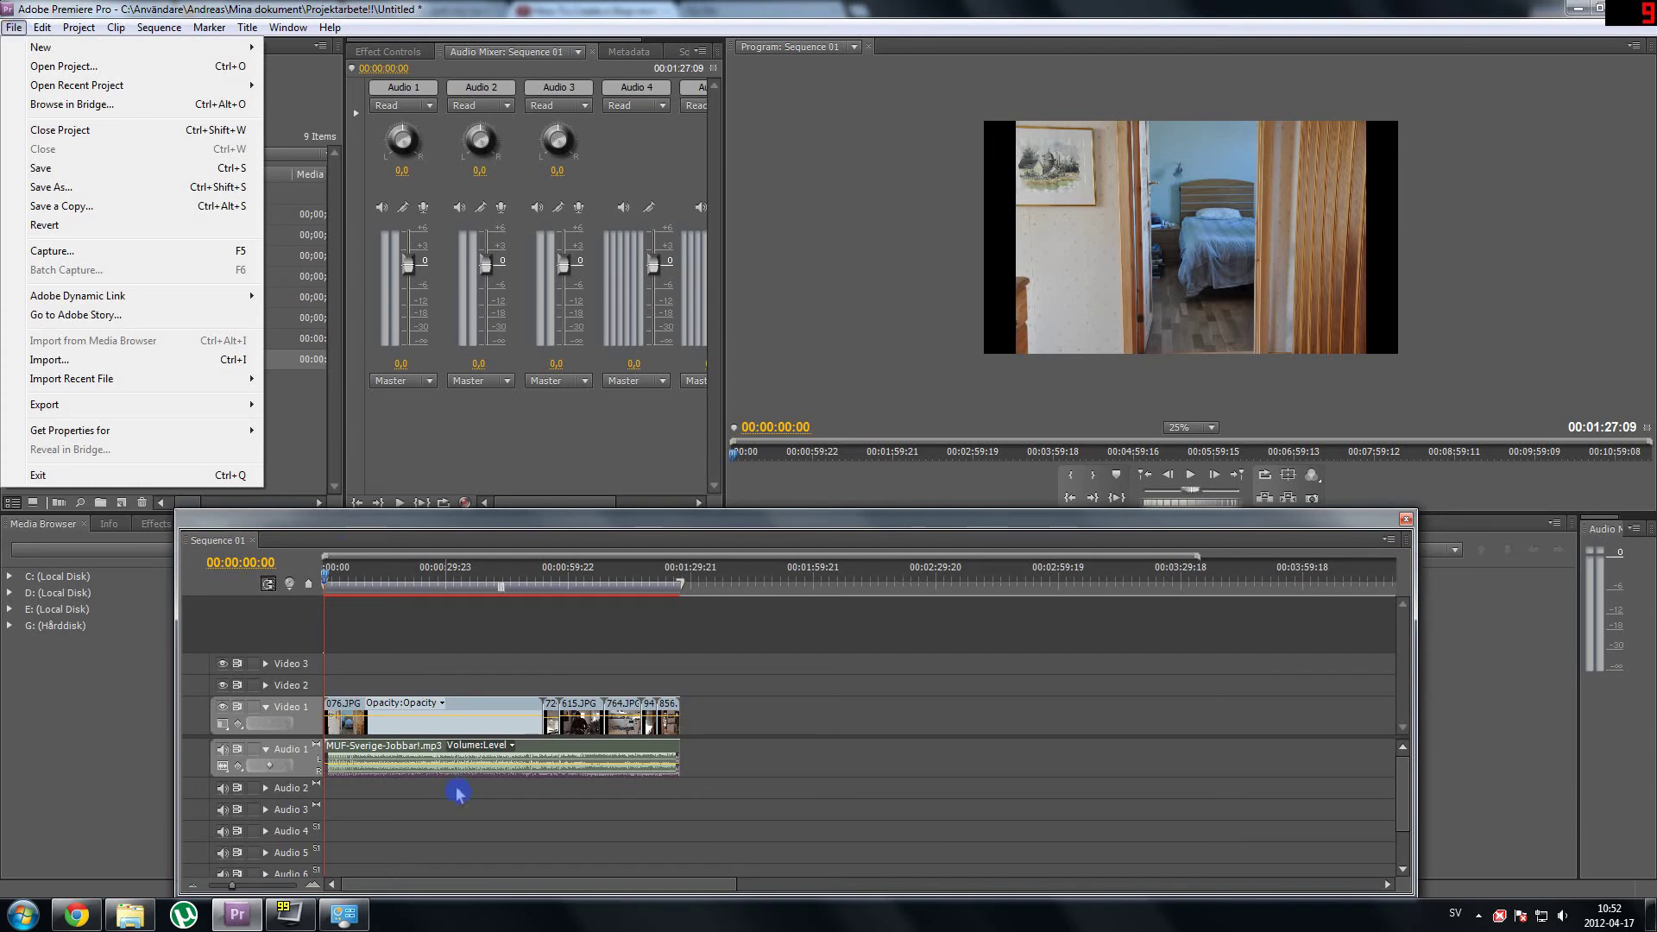
pyautogui.click(419, 787)
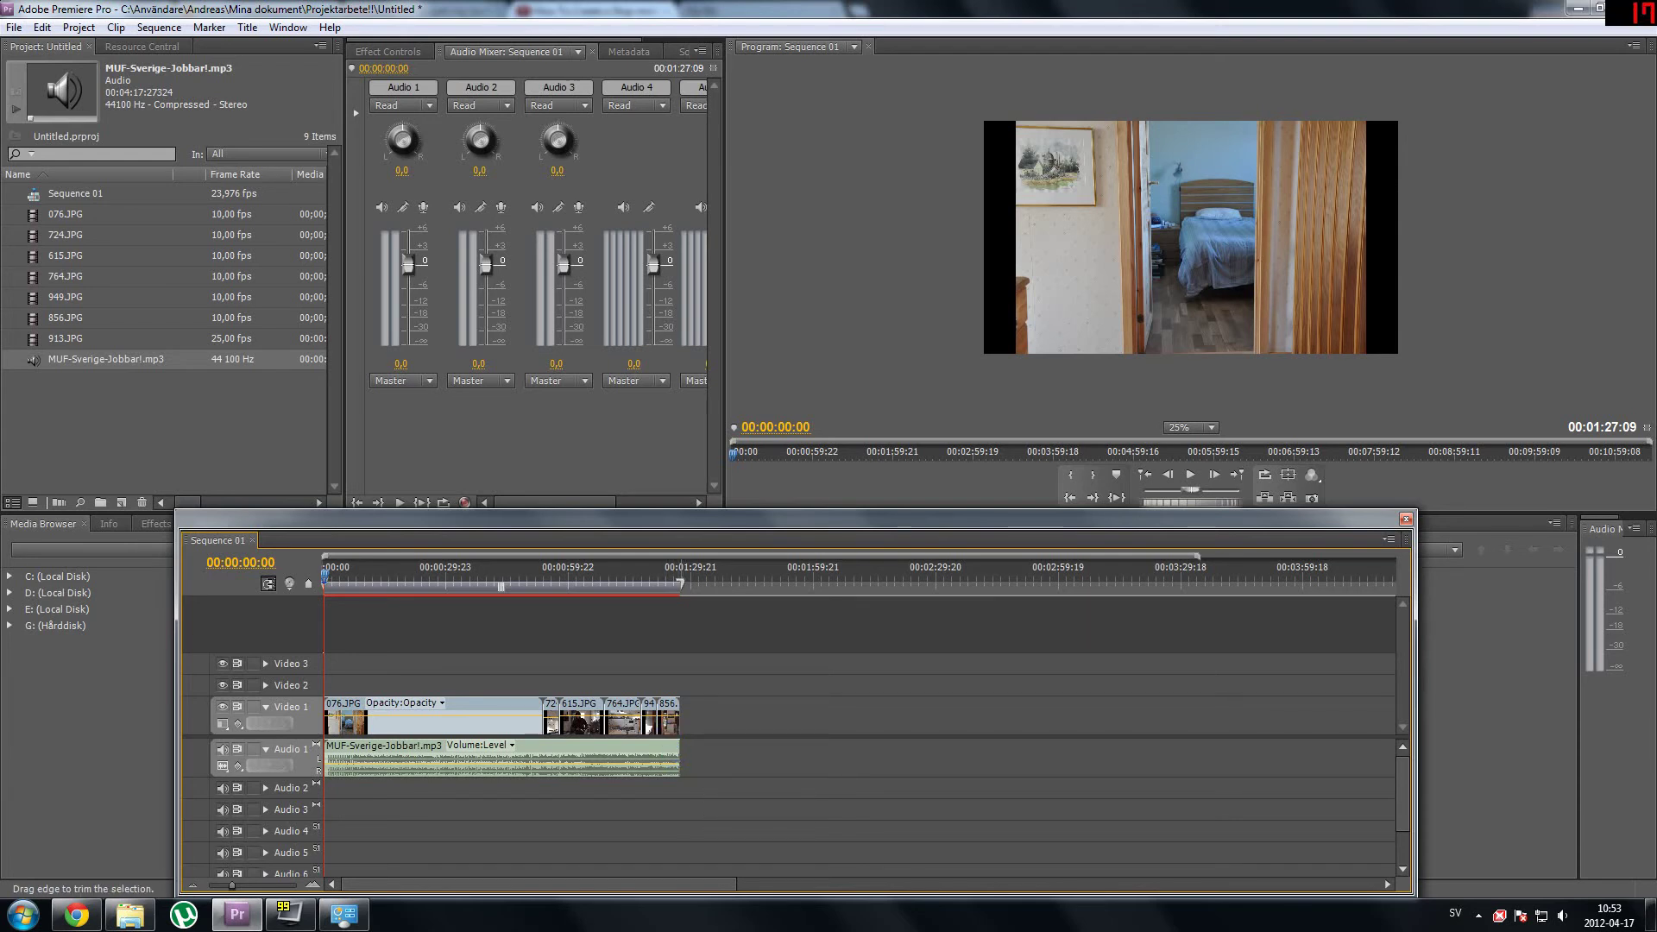
pyautogui.moveTo(679, 760); pyautogui.dragTo(446, 762)
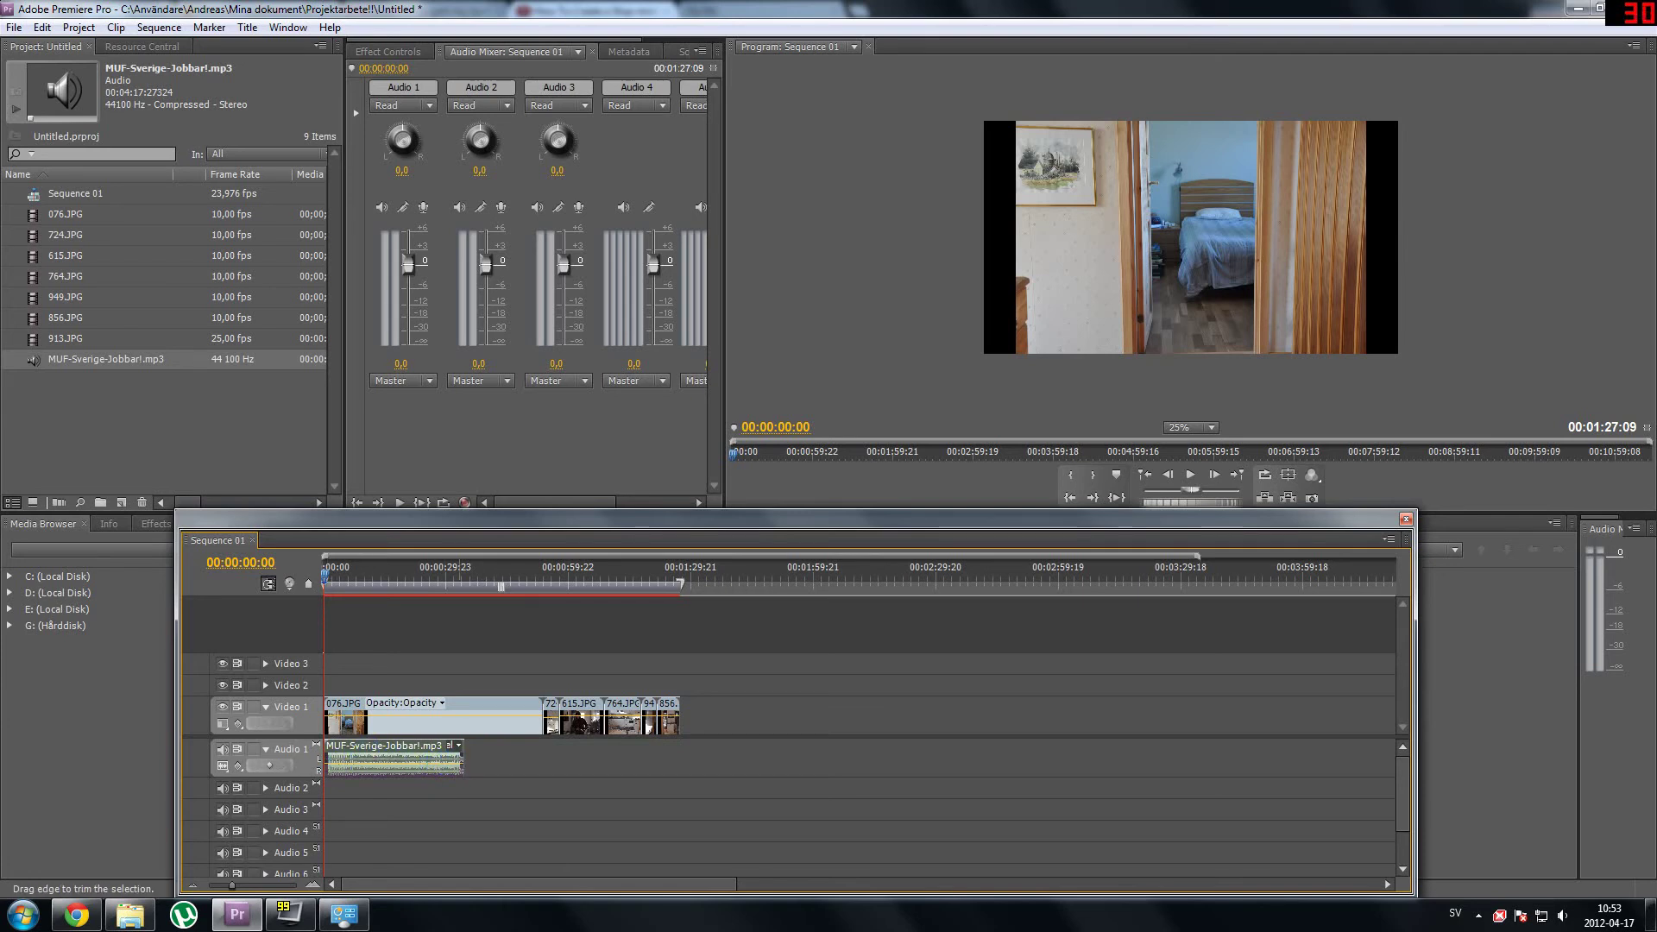
pyautogui.click(518, 770)
pyautogui.press('=')
pyautogui.press('=')
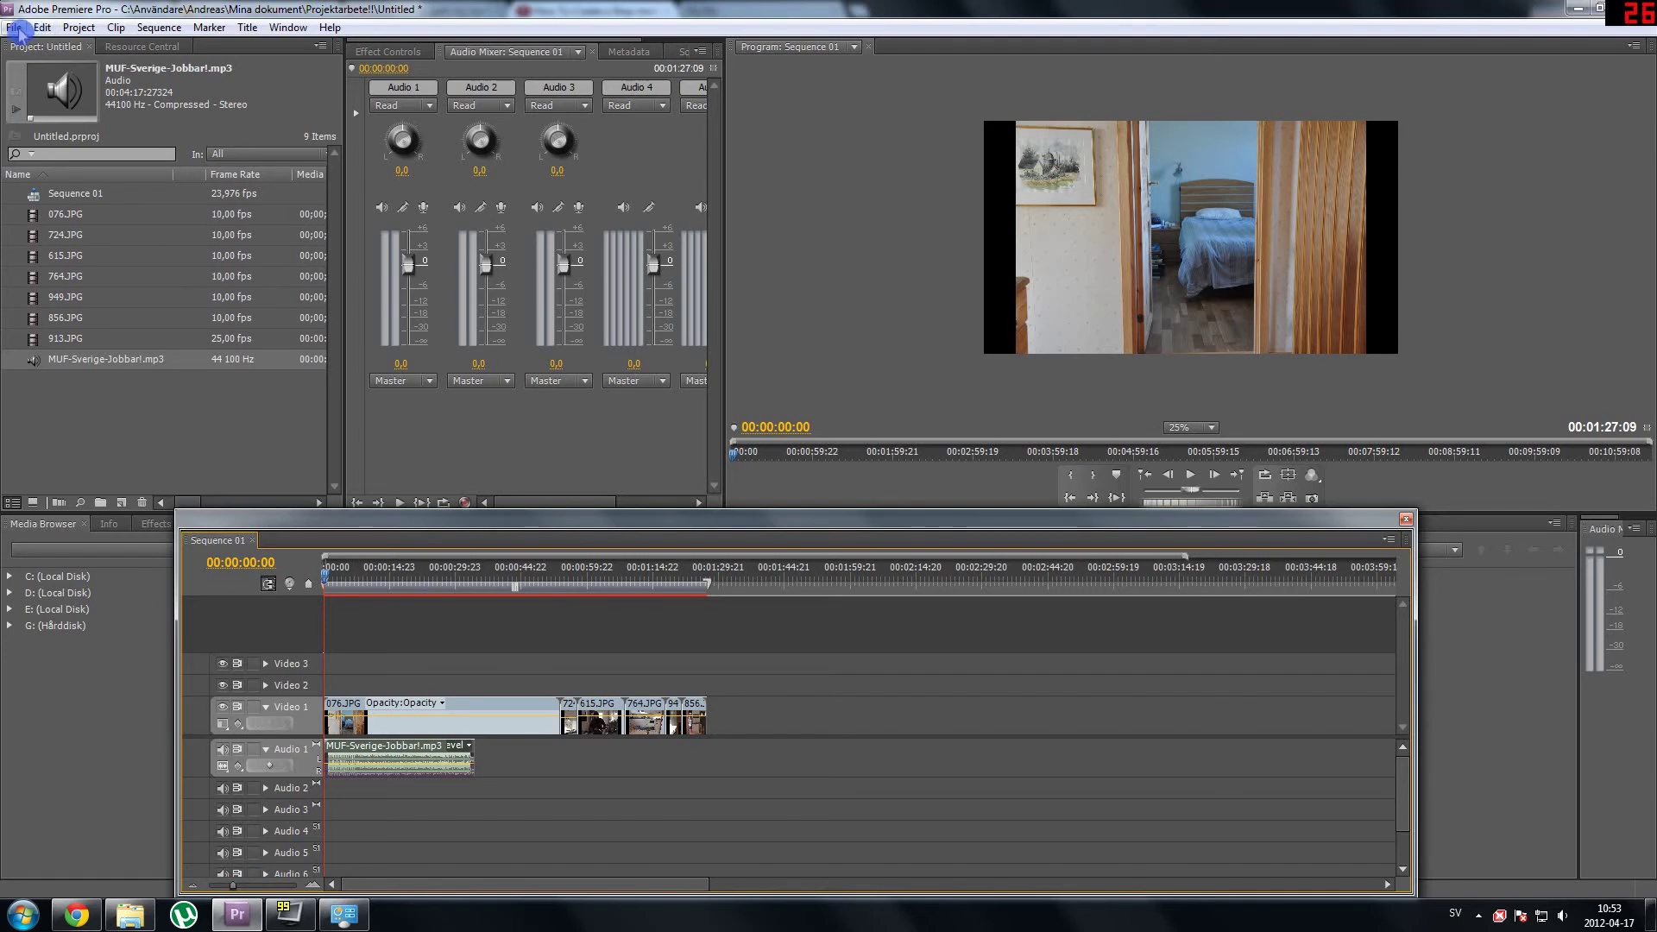
pyautogui.moveTo(476, 787); pyautogui.dragTo(706, 785)
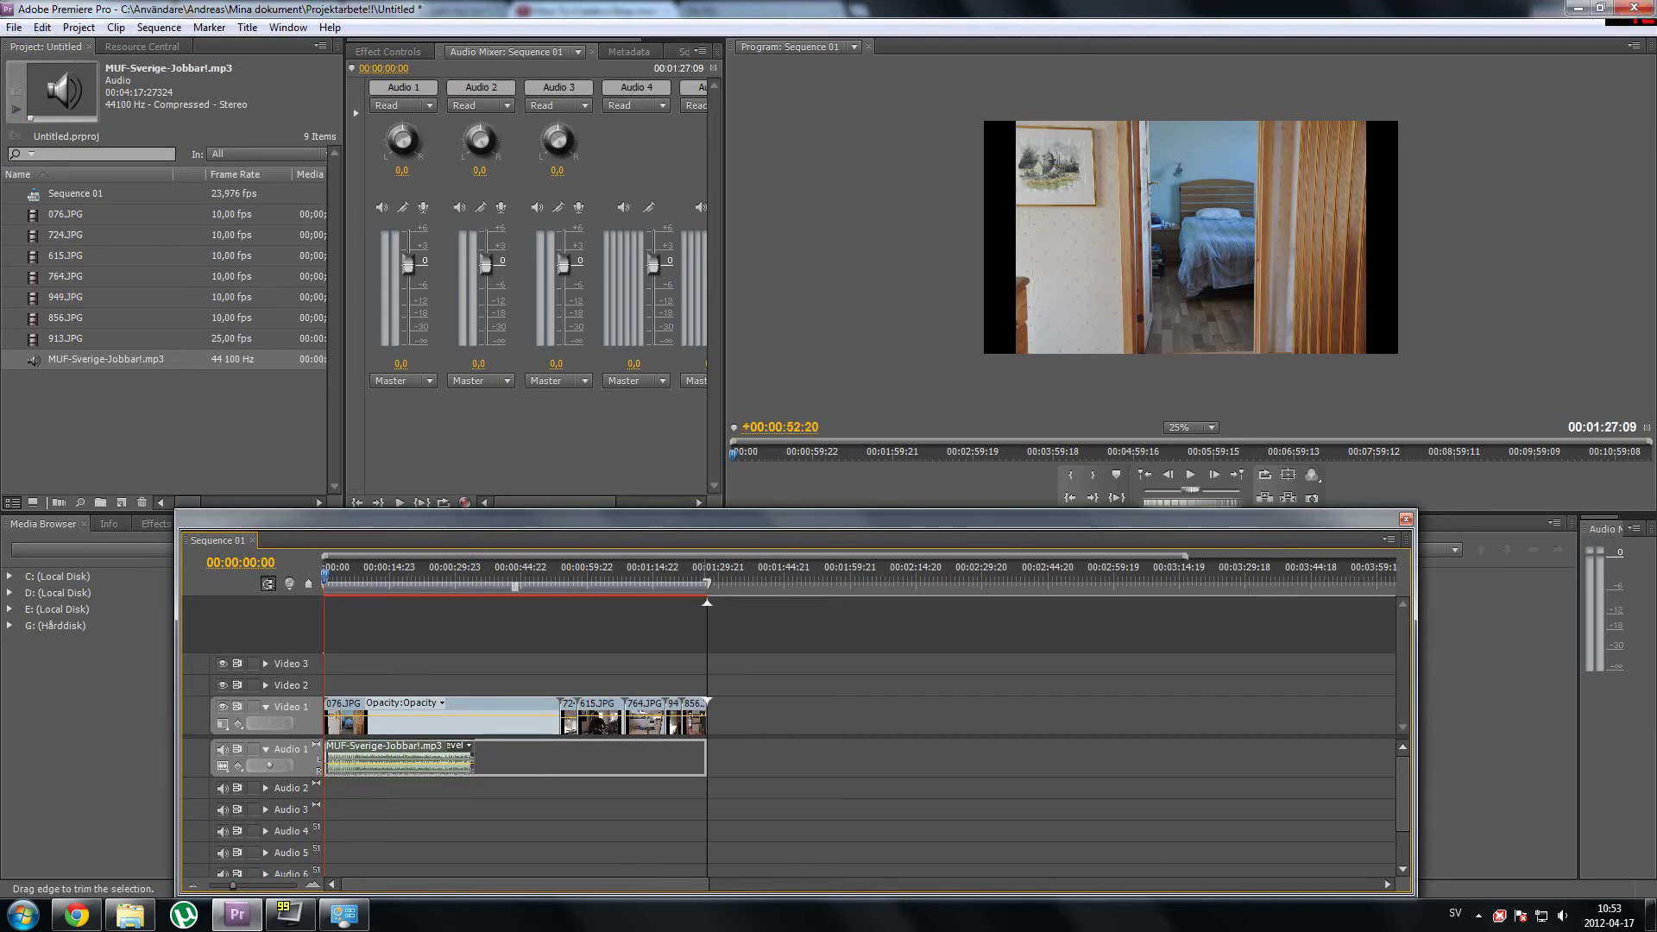
pyautogui.click(14, 27)
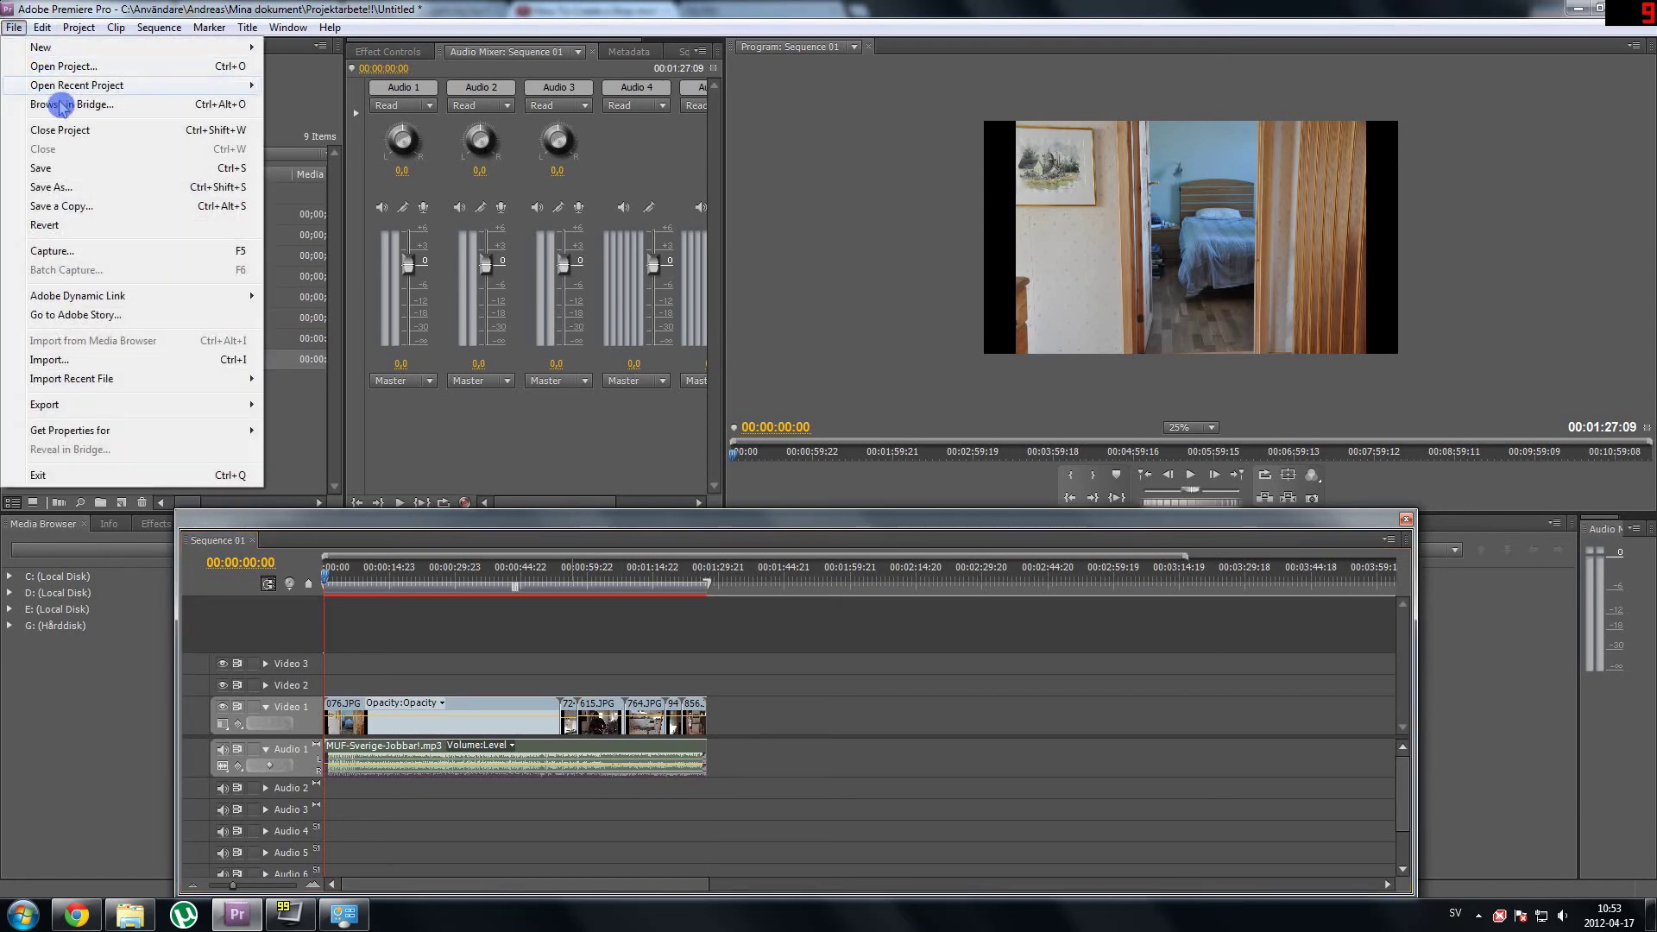
# - Open Export Media settings for Sequence 01 and keep Windows Media as the format
pyautogui.moveTo(147, 406)
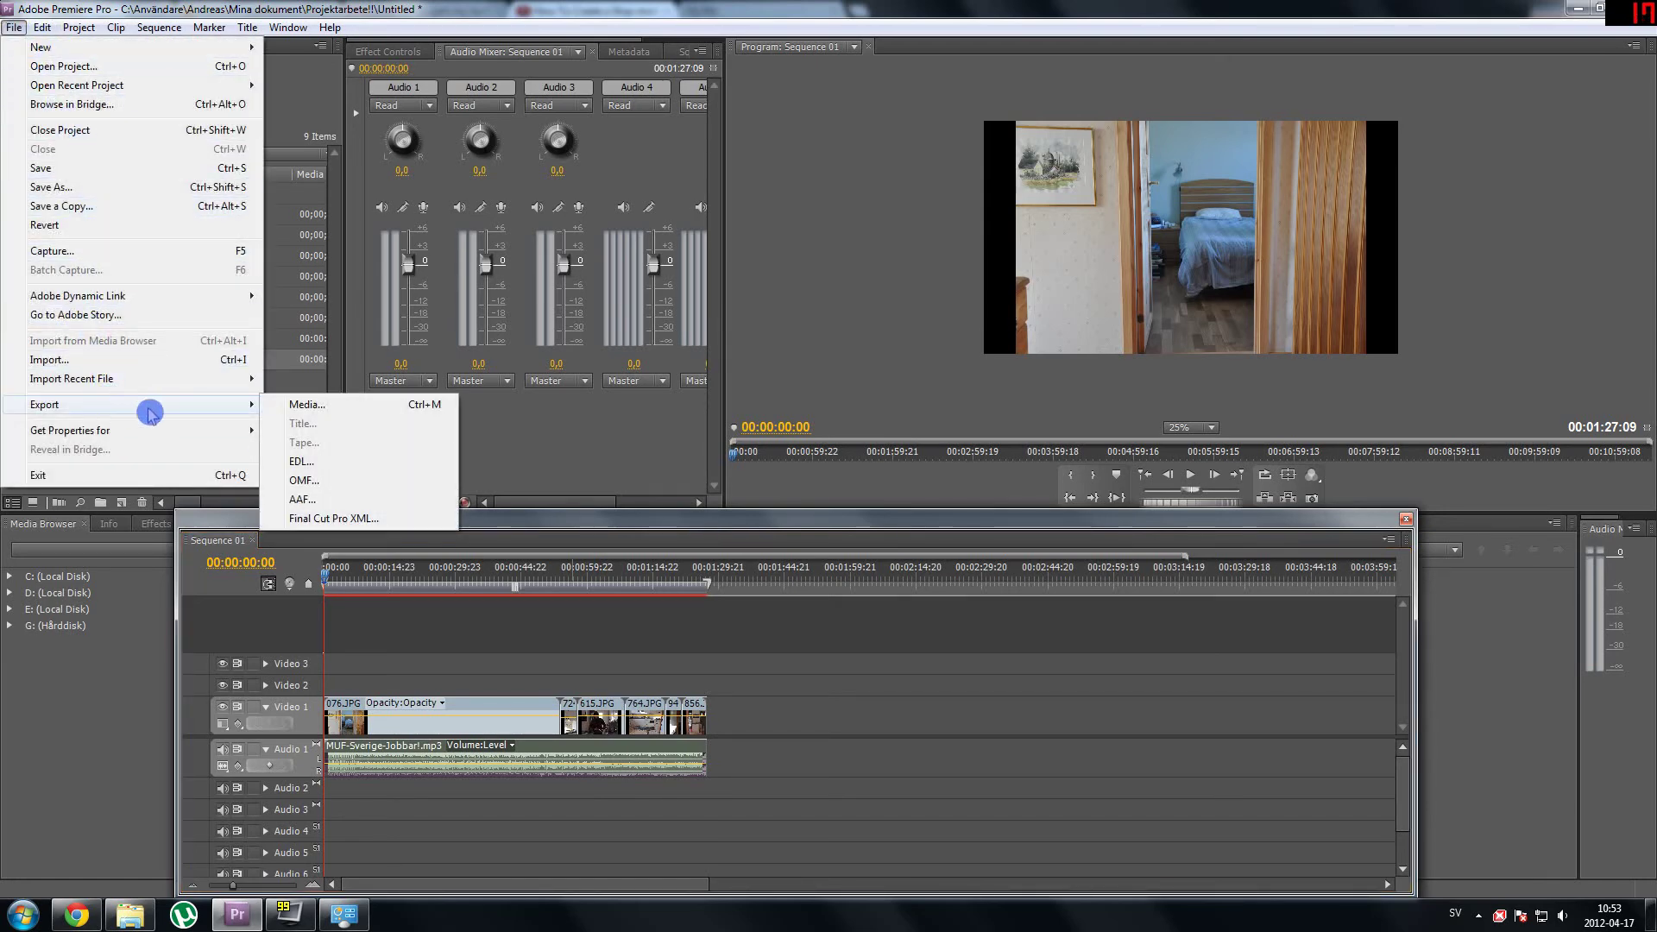
pyautogui.click(338, 408)
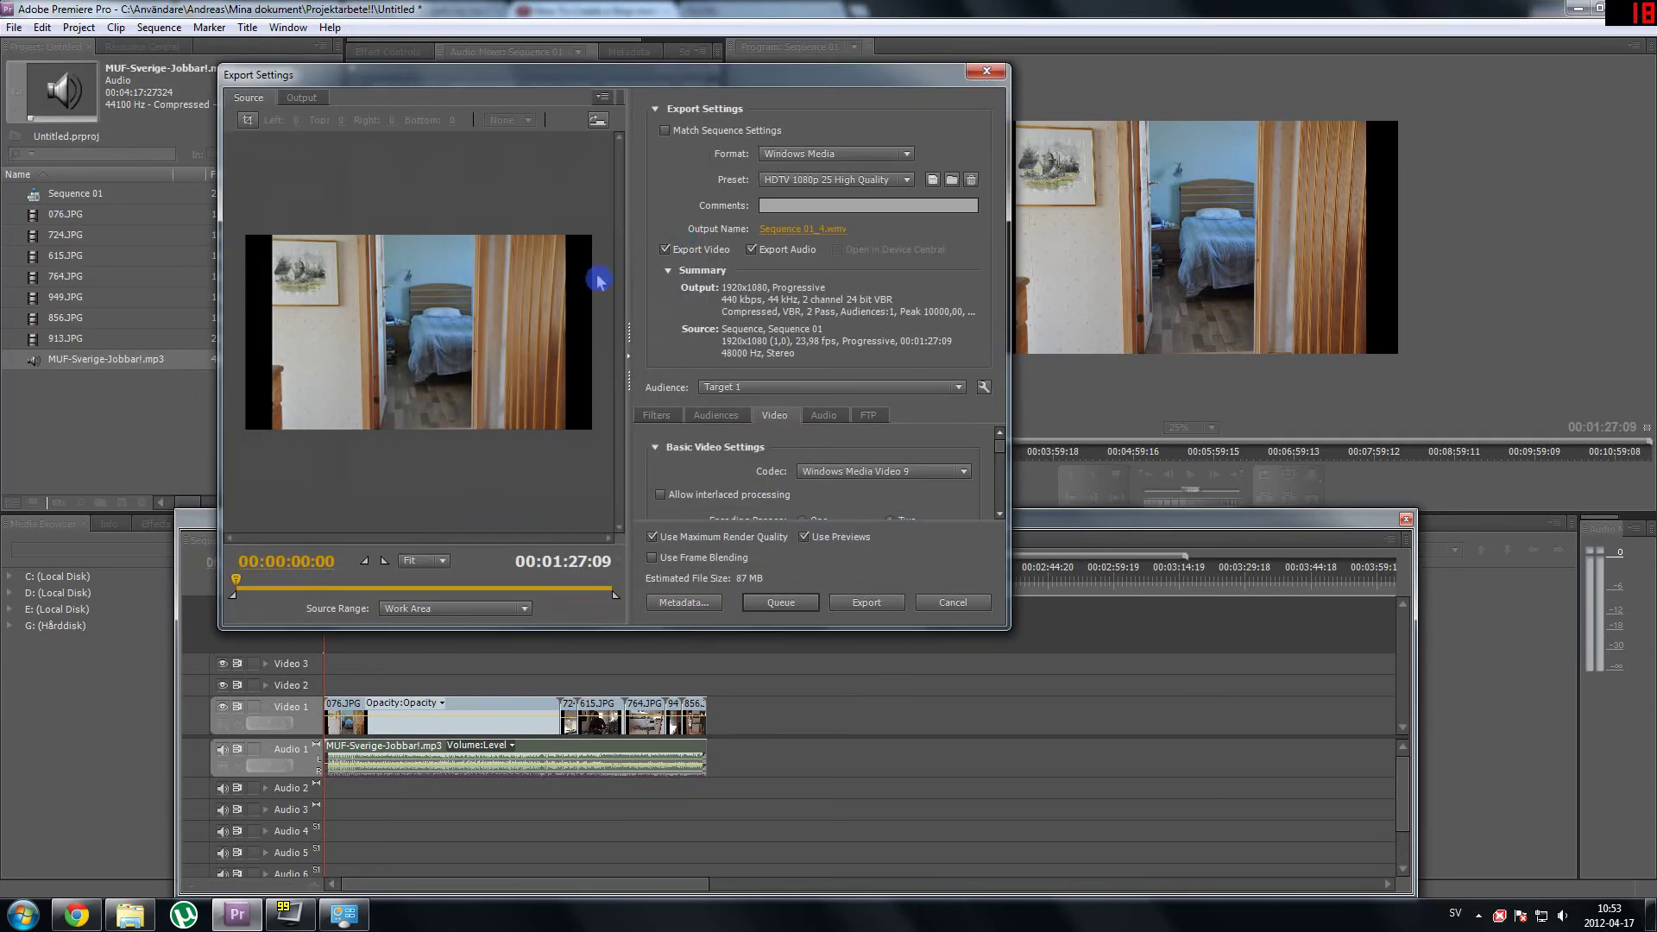
pyautogui.click(828, 153)
pyautogui.click(814, 158)
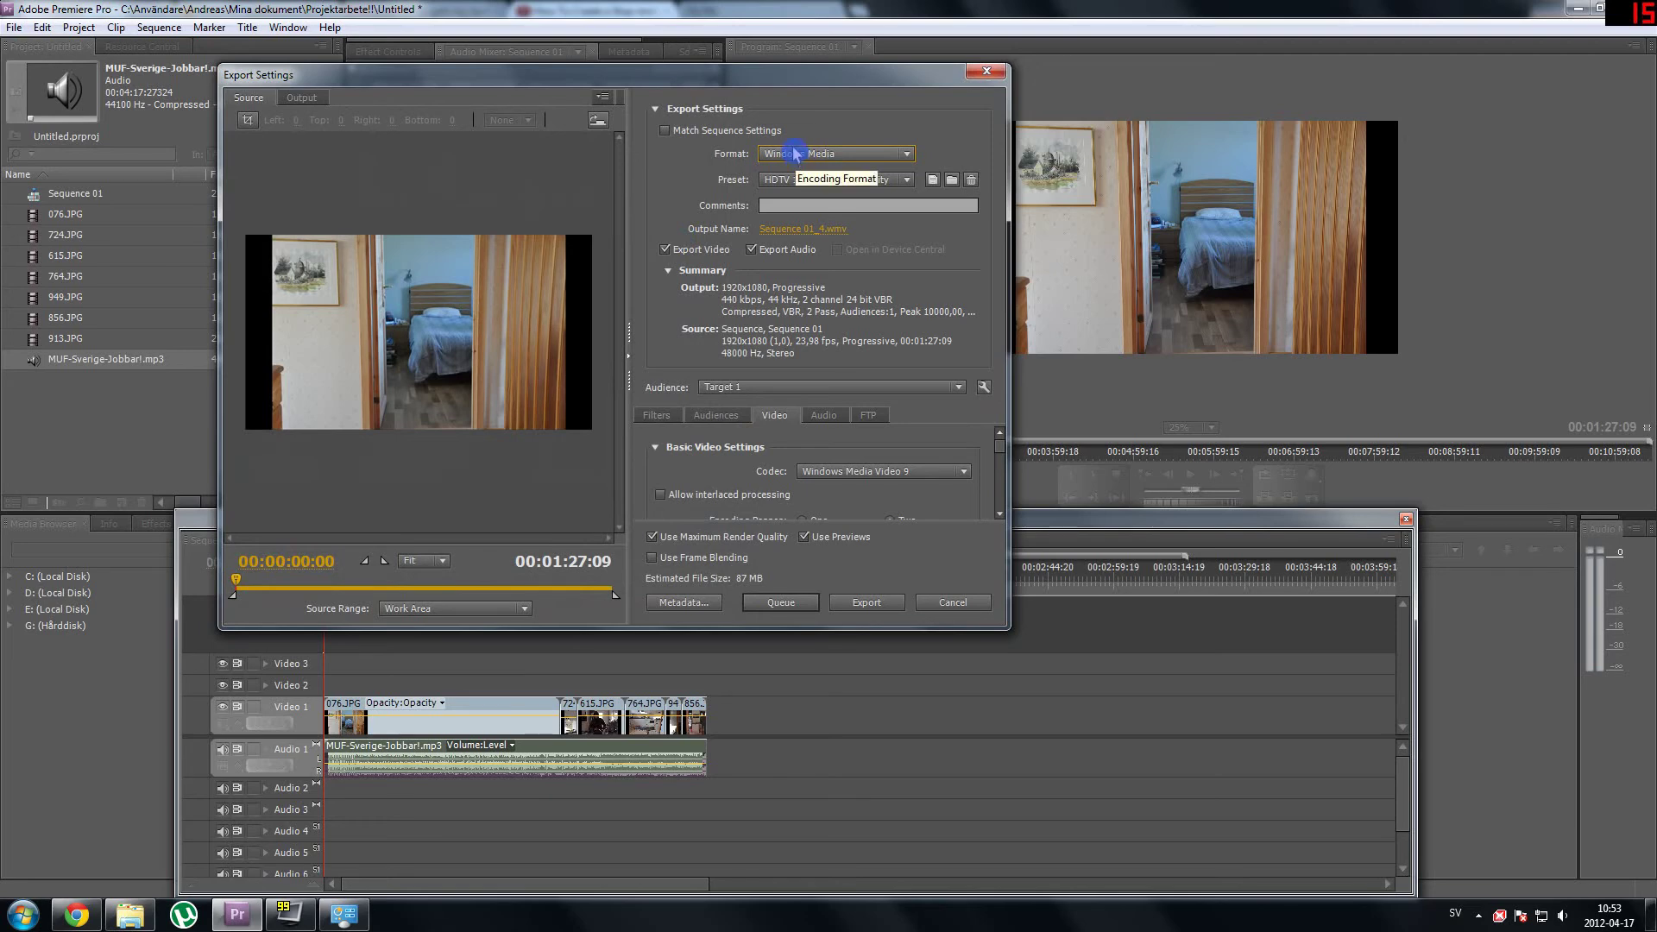
pyautogui.click(794, 153)
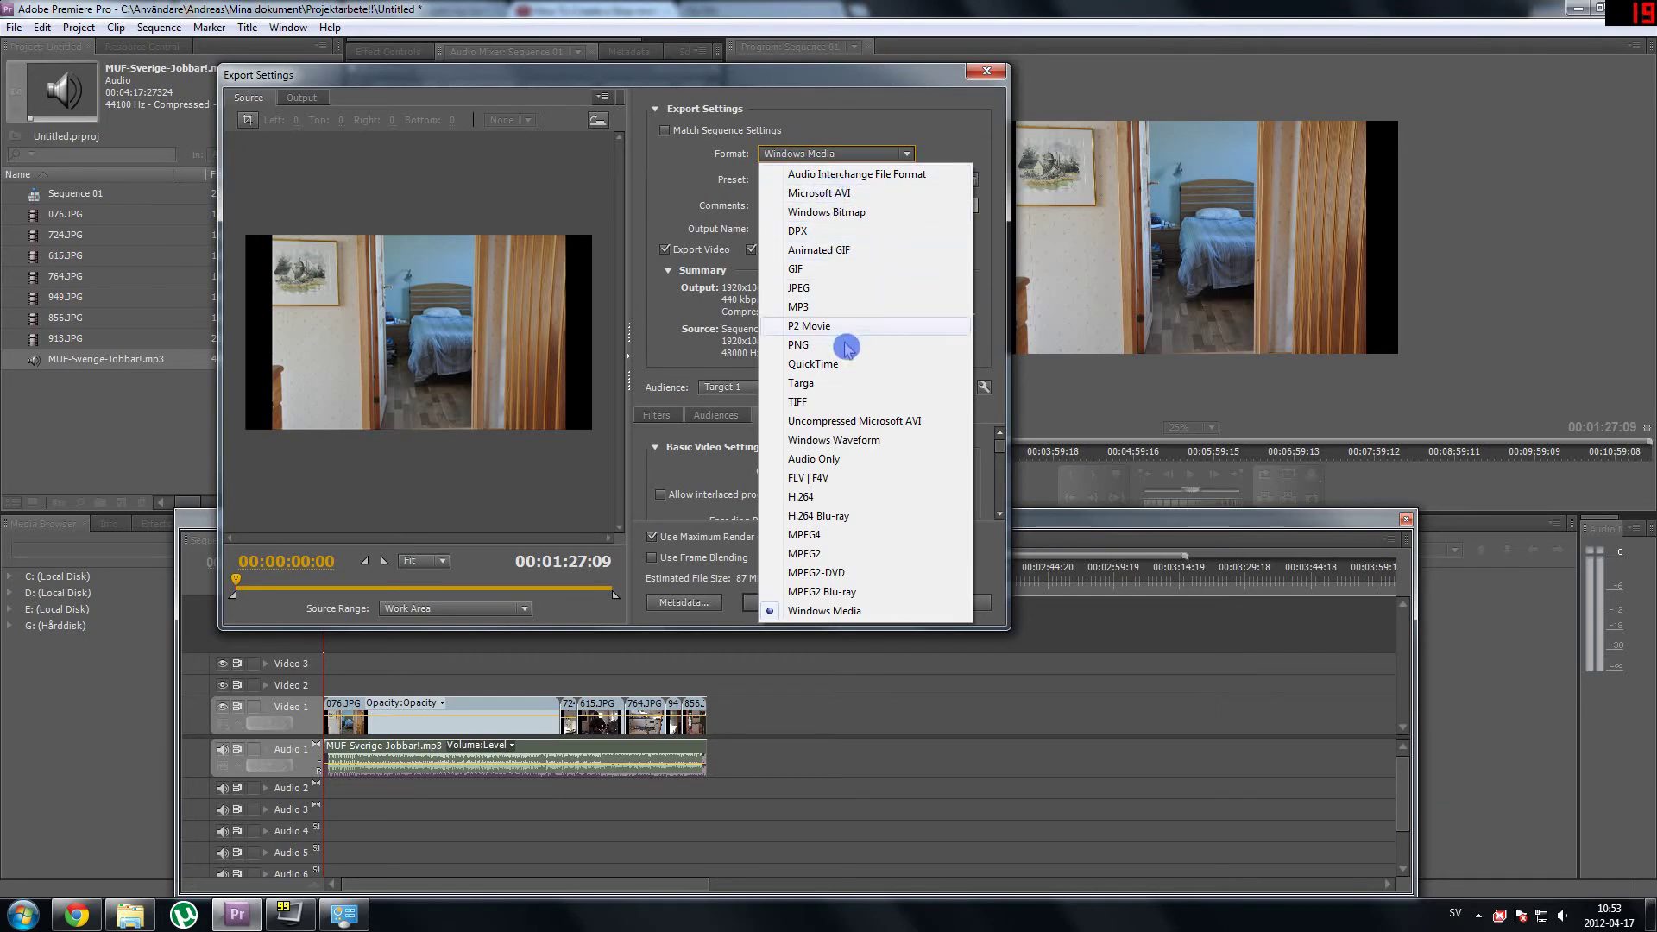
pyautogui.click(852, 613)
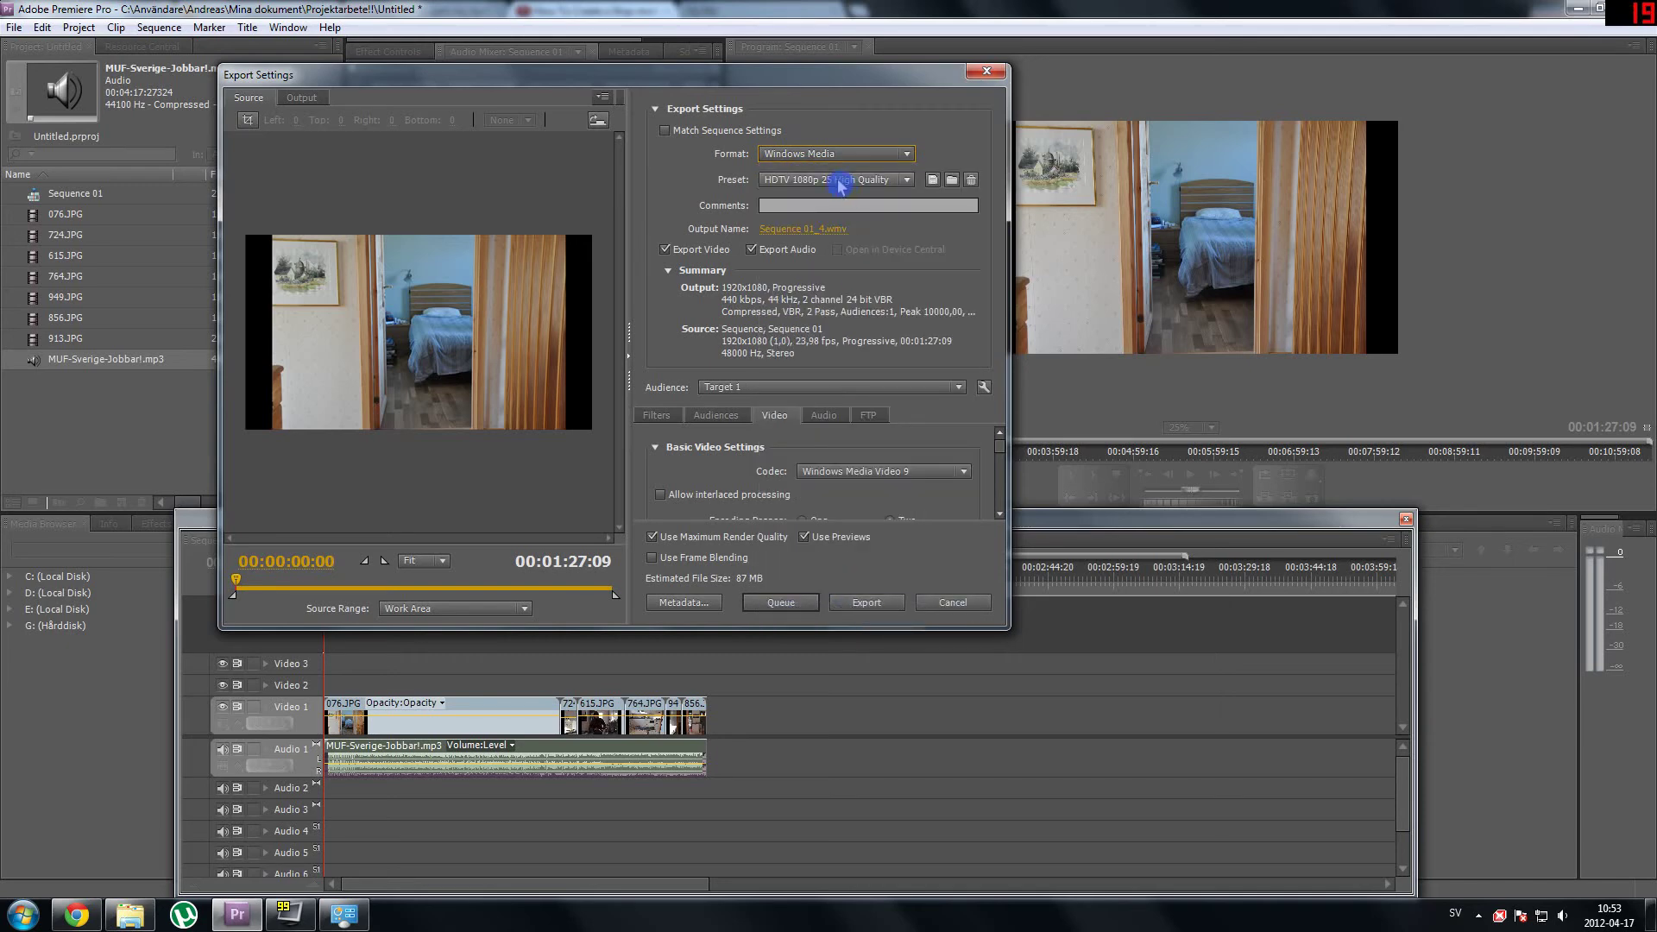
# - Keep the HDTV 1080p 25 High Quality export preset
pyautogui.click(837, 182)
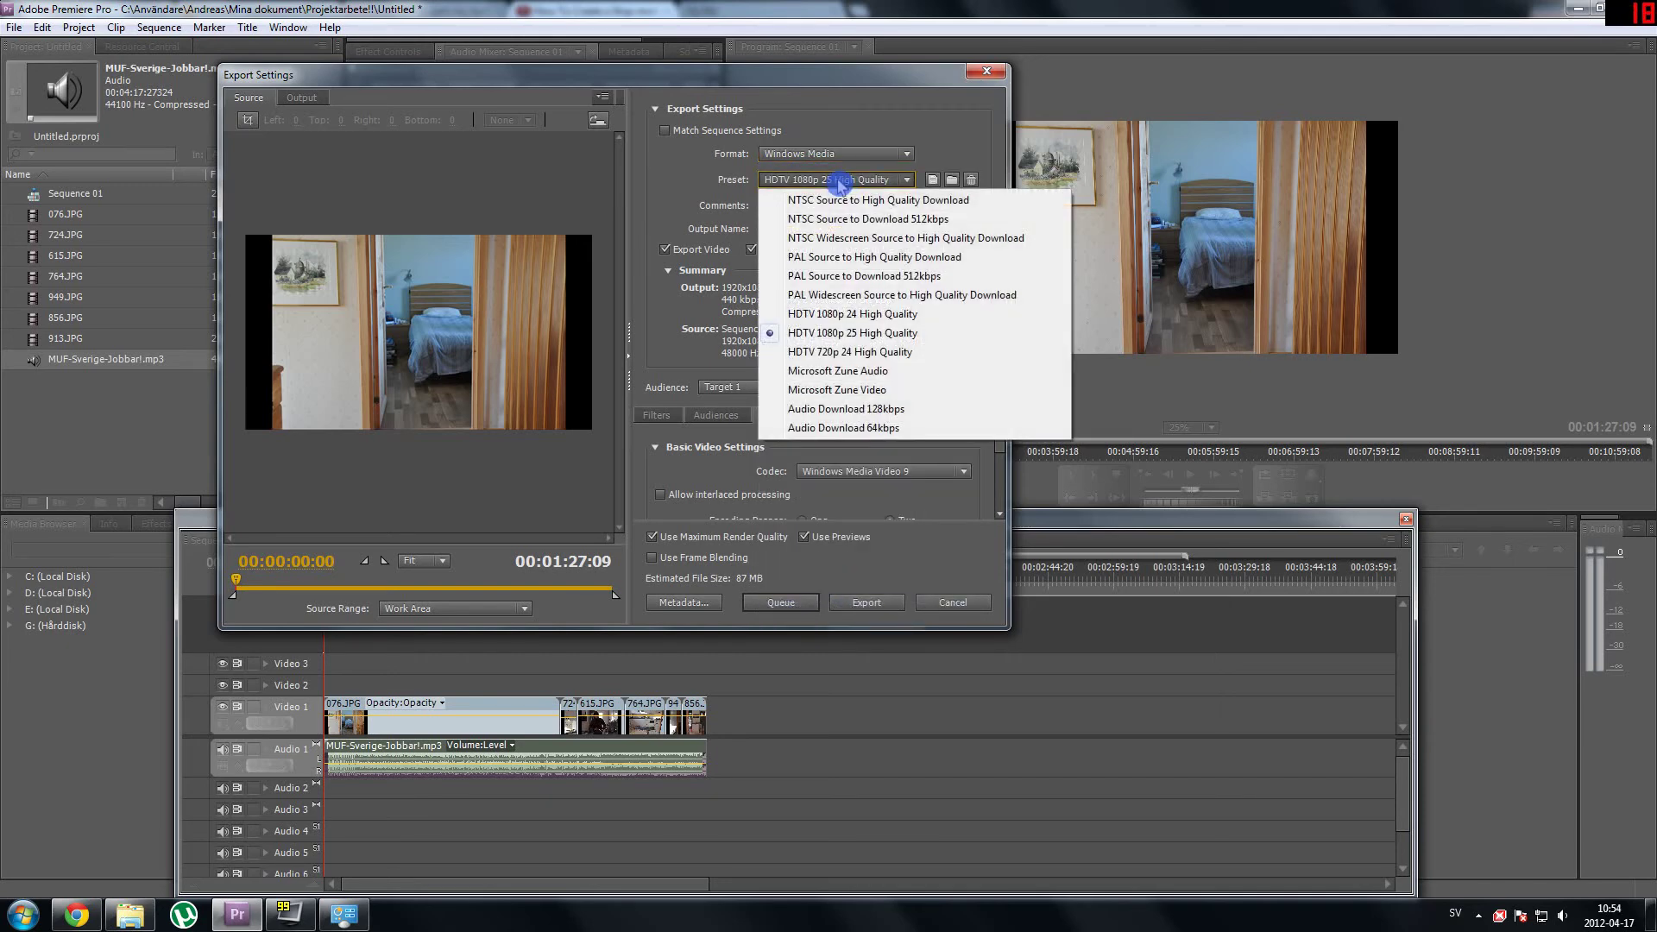
pyautogui.click(837, 183)
pyautogui.click(841, 179)
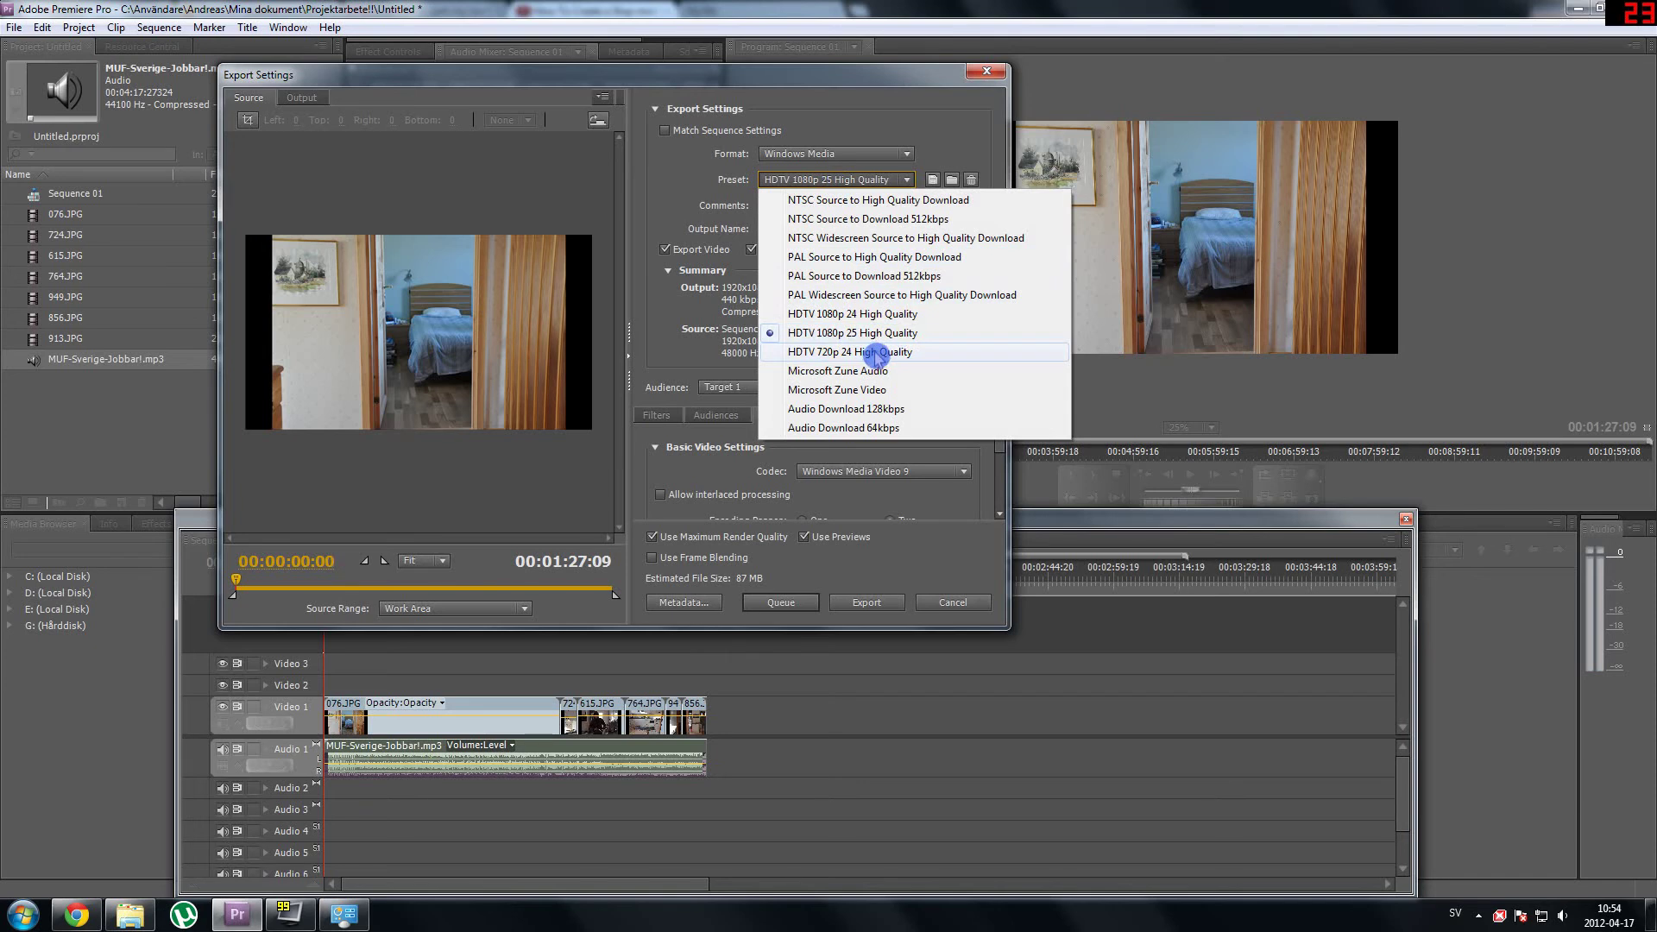
pyautogui.click(863, 334)
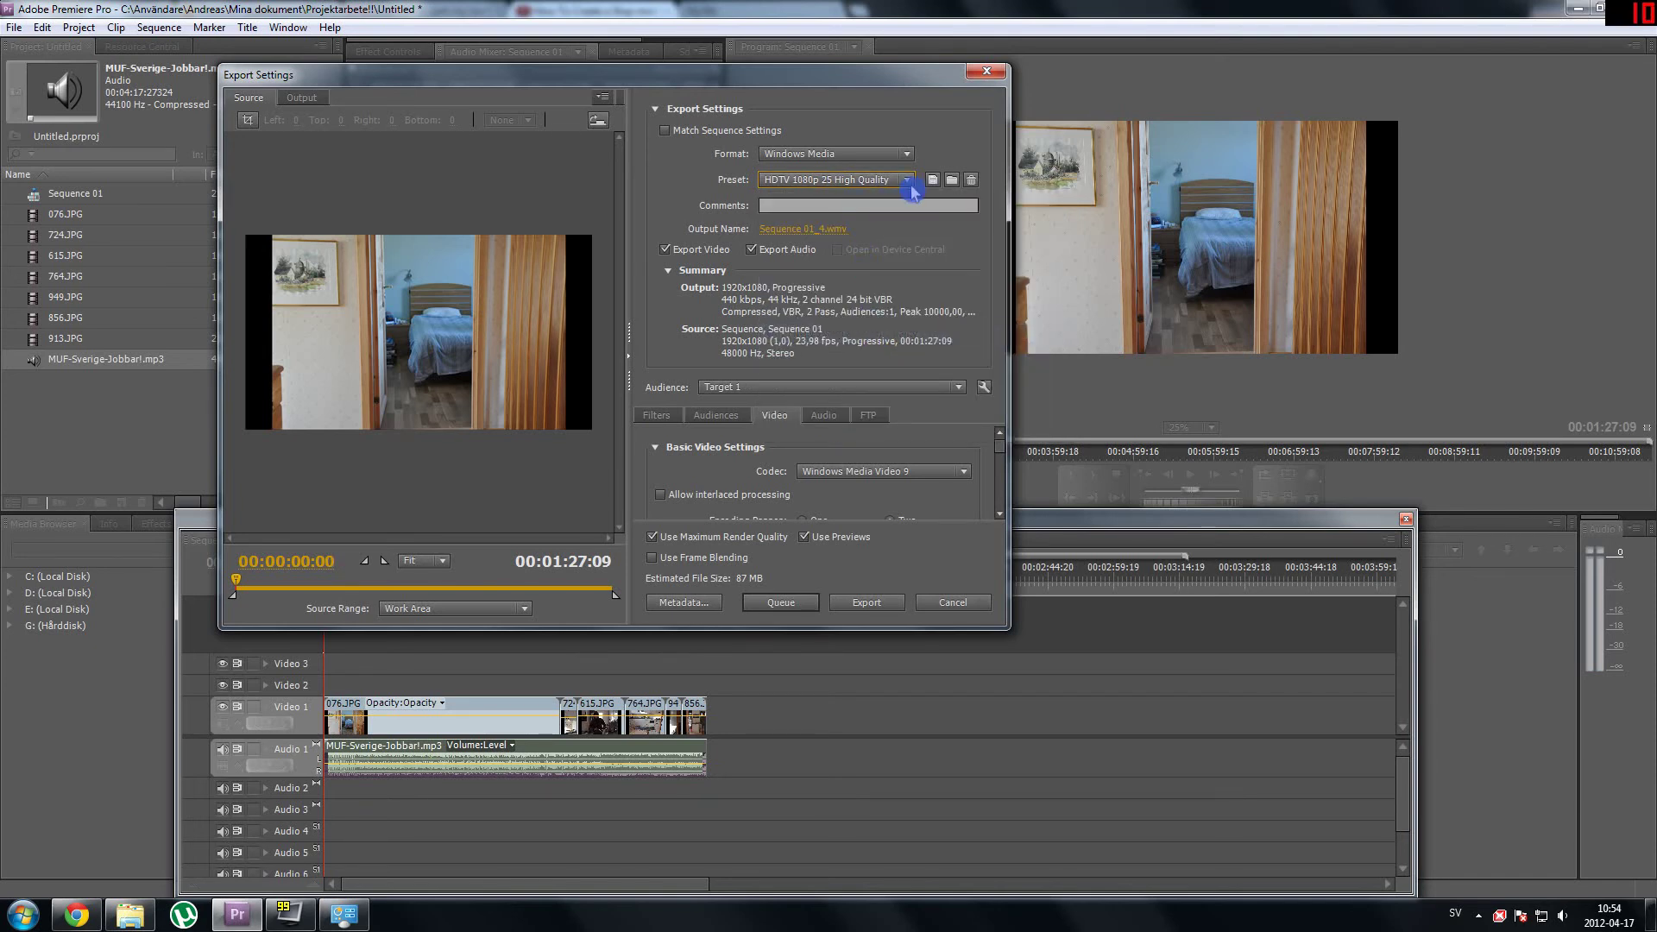
pyautogui.click(835, 182)
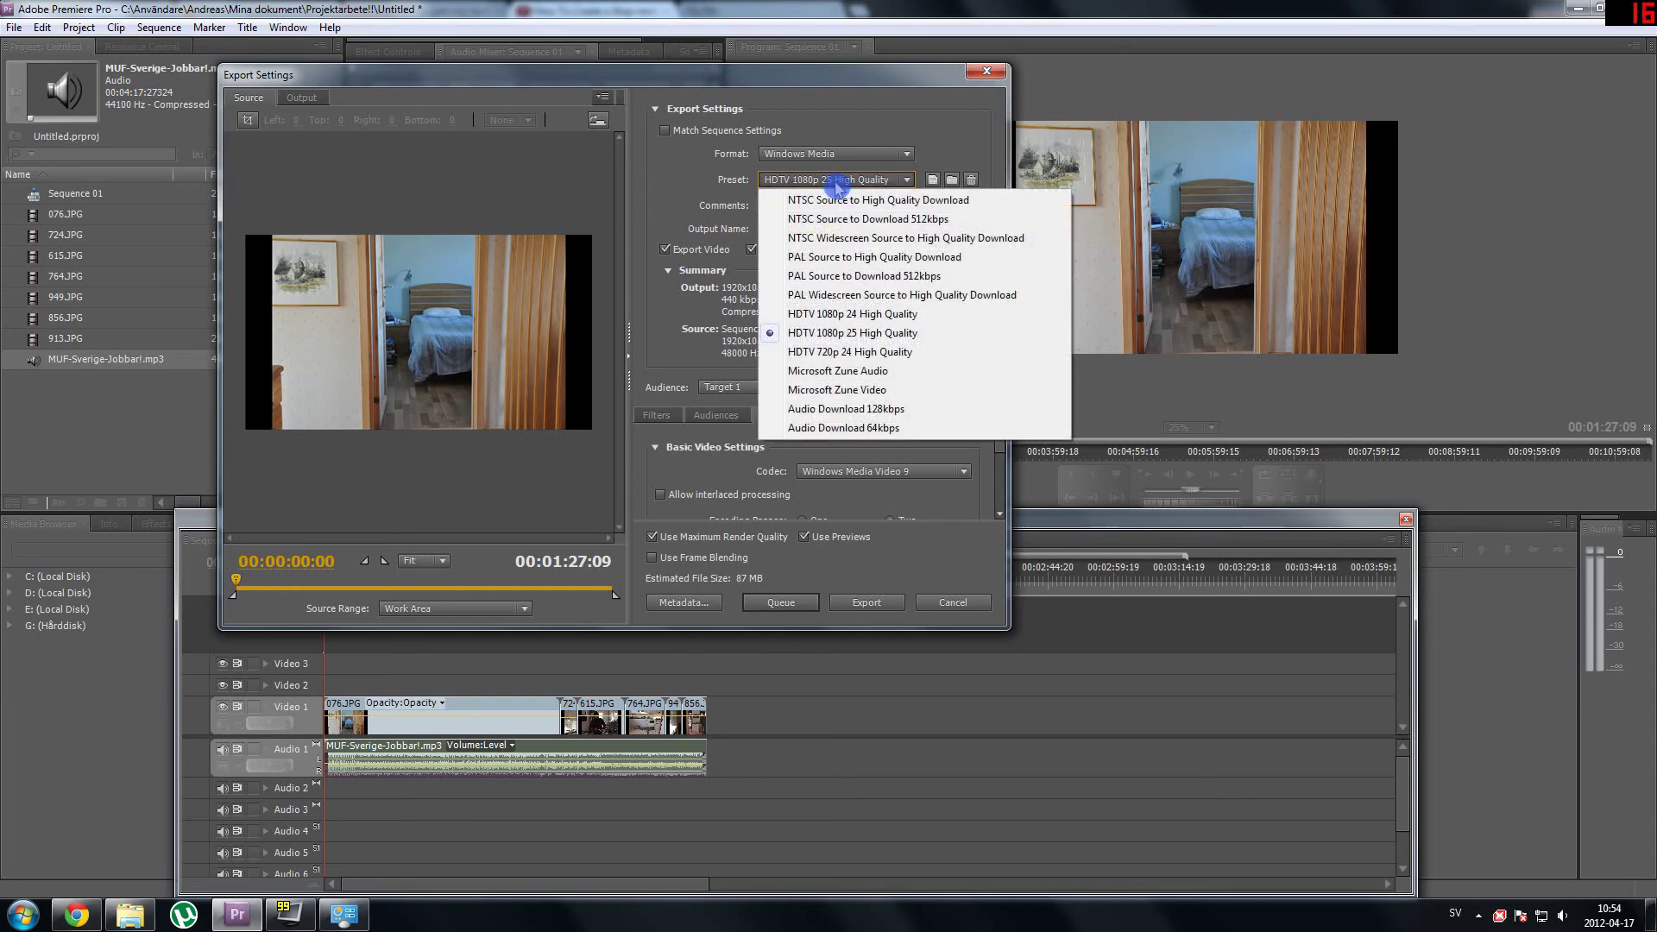
pyautogui.click(835, 183)
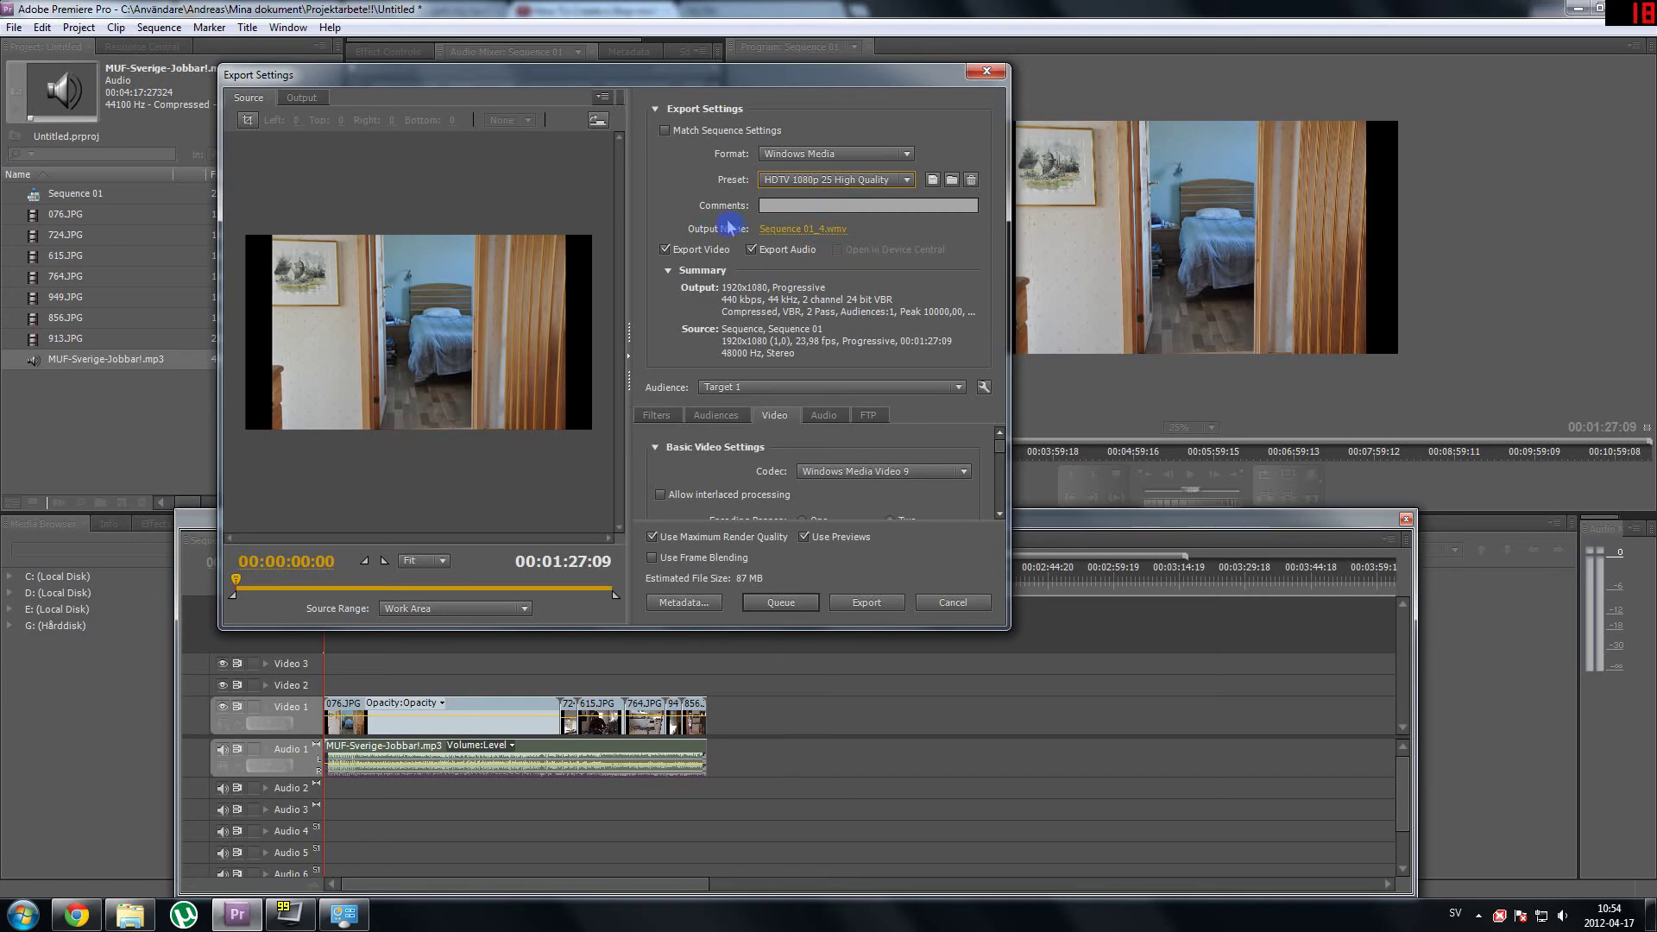
# - Name the export output file Stop-motion-test-blablayoutube.wmv
pyautogui.click(796, 231)
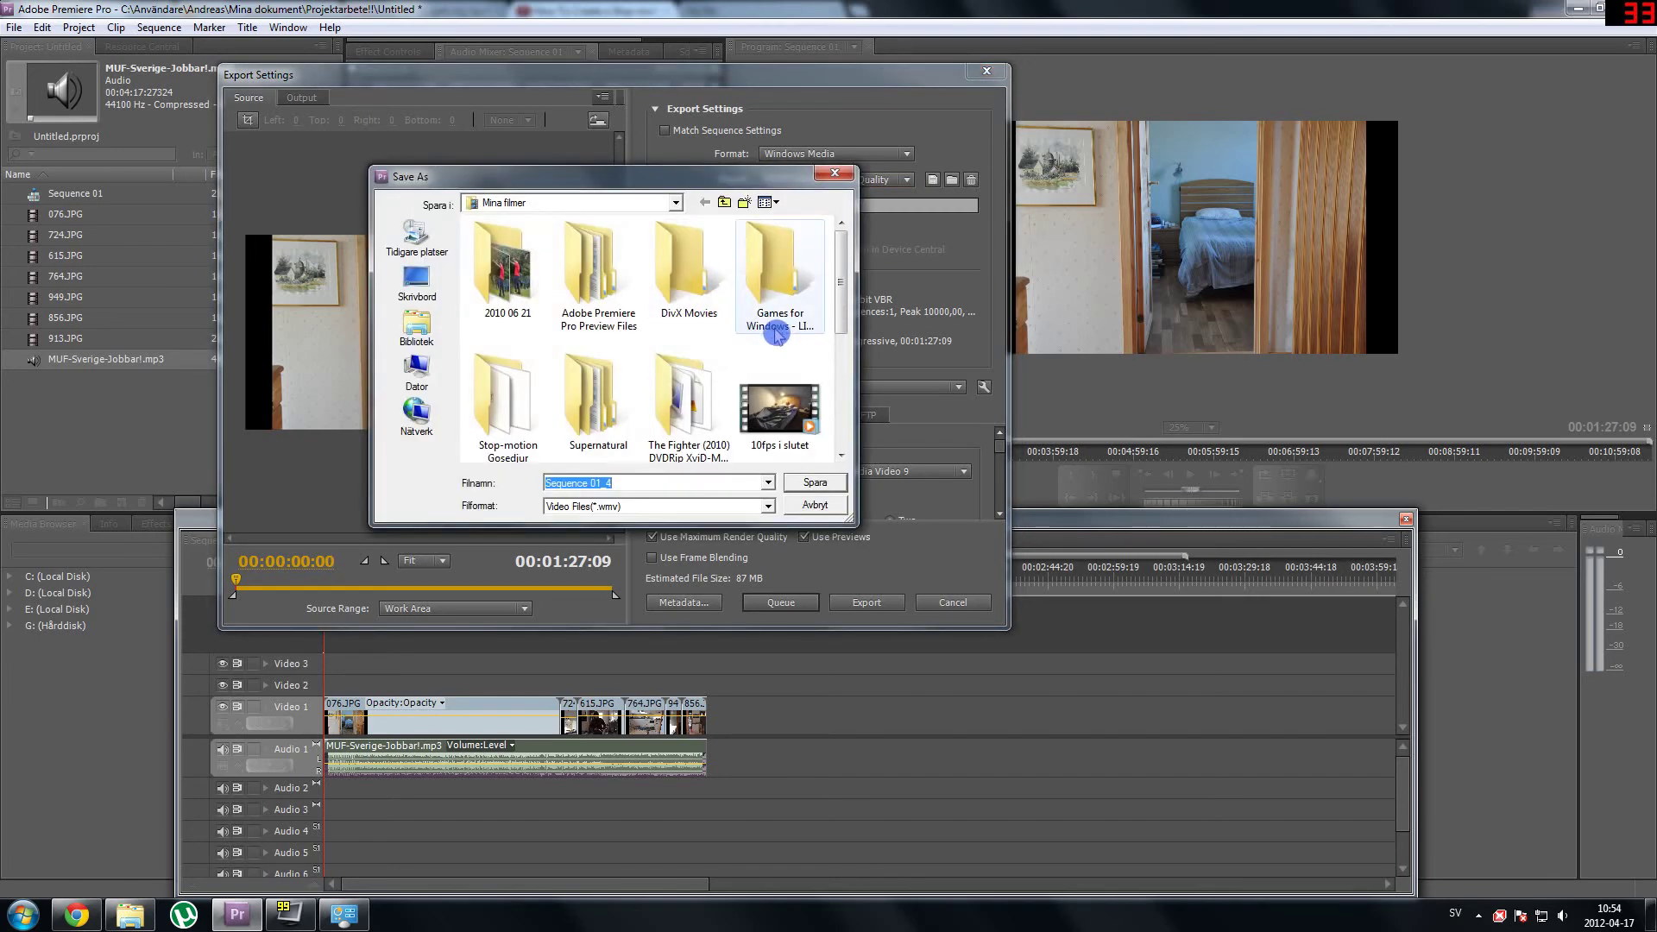
pyautogui.write('Stip')
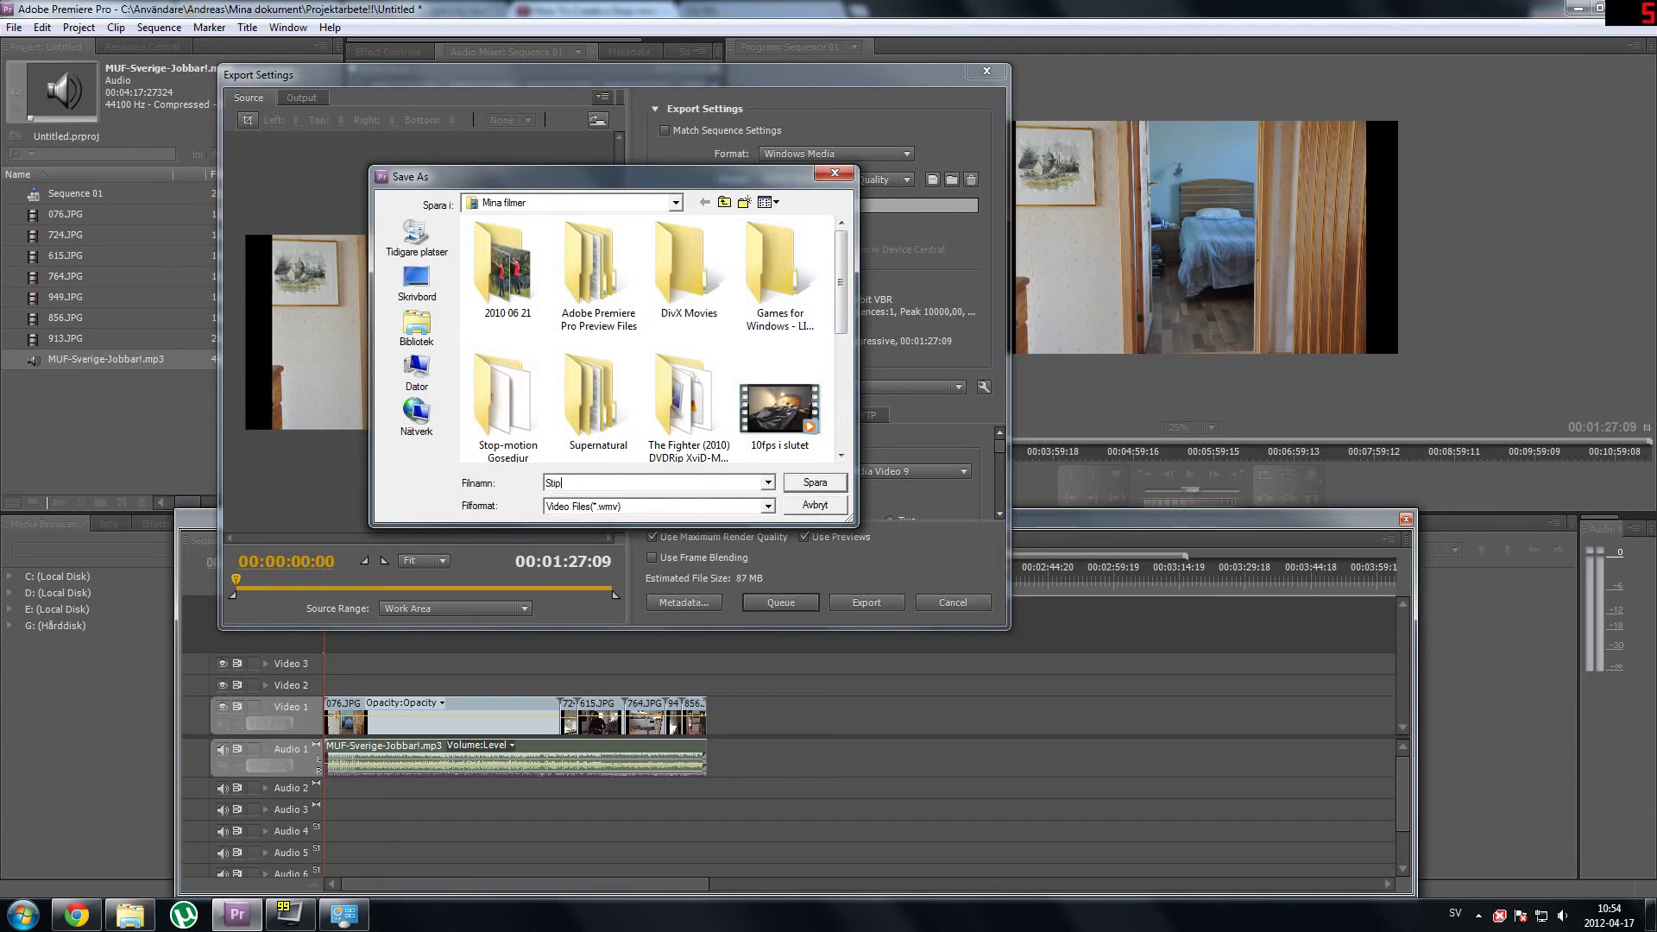
pyautogui.press('BackSpace')
pyautogui.press('BackSpace')
pyautogui.write('op-motio')
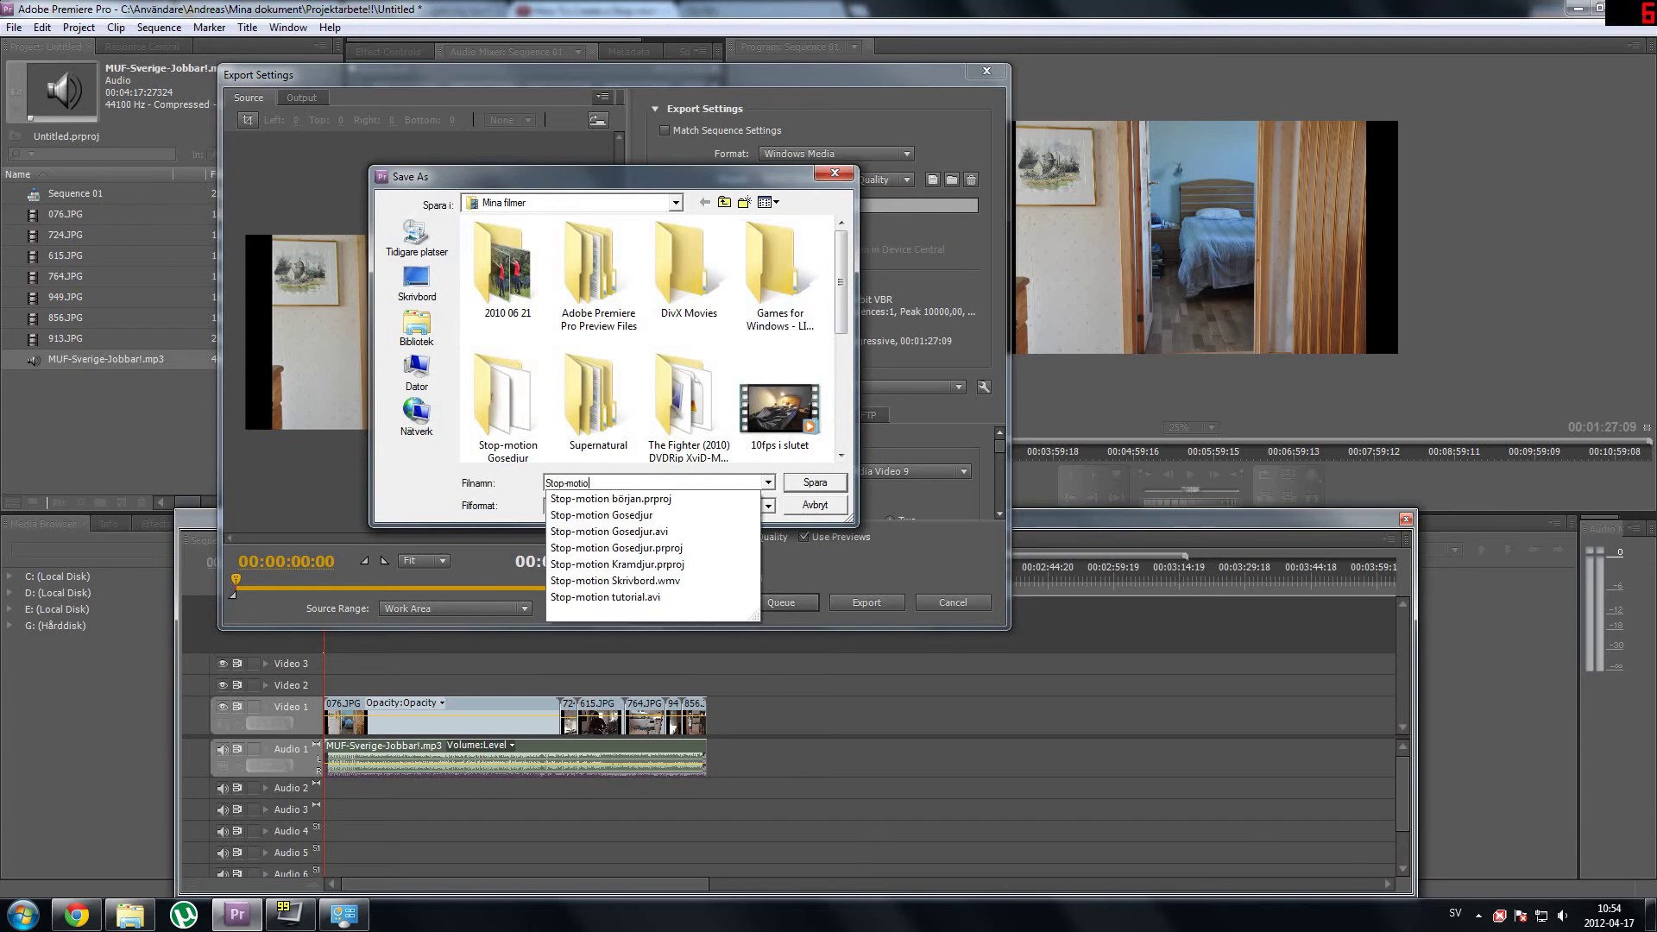
pyautogui.write('n-test-blab')
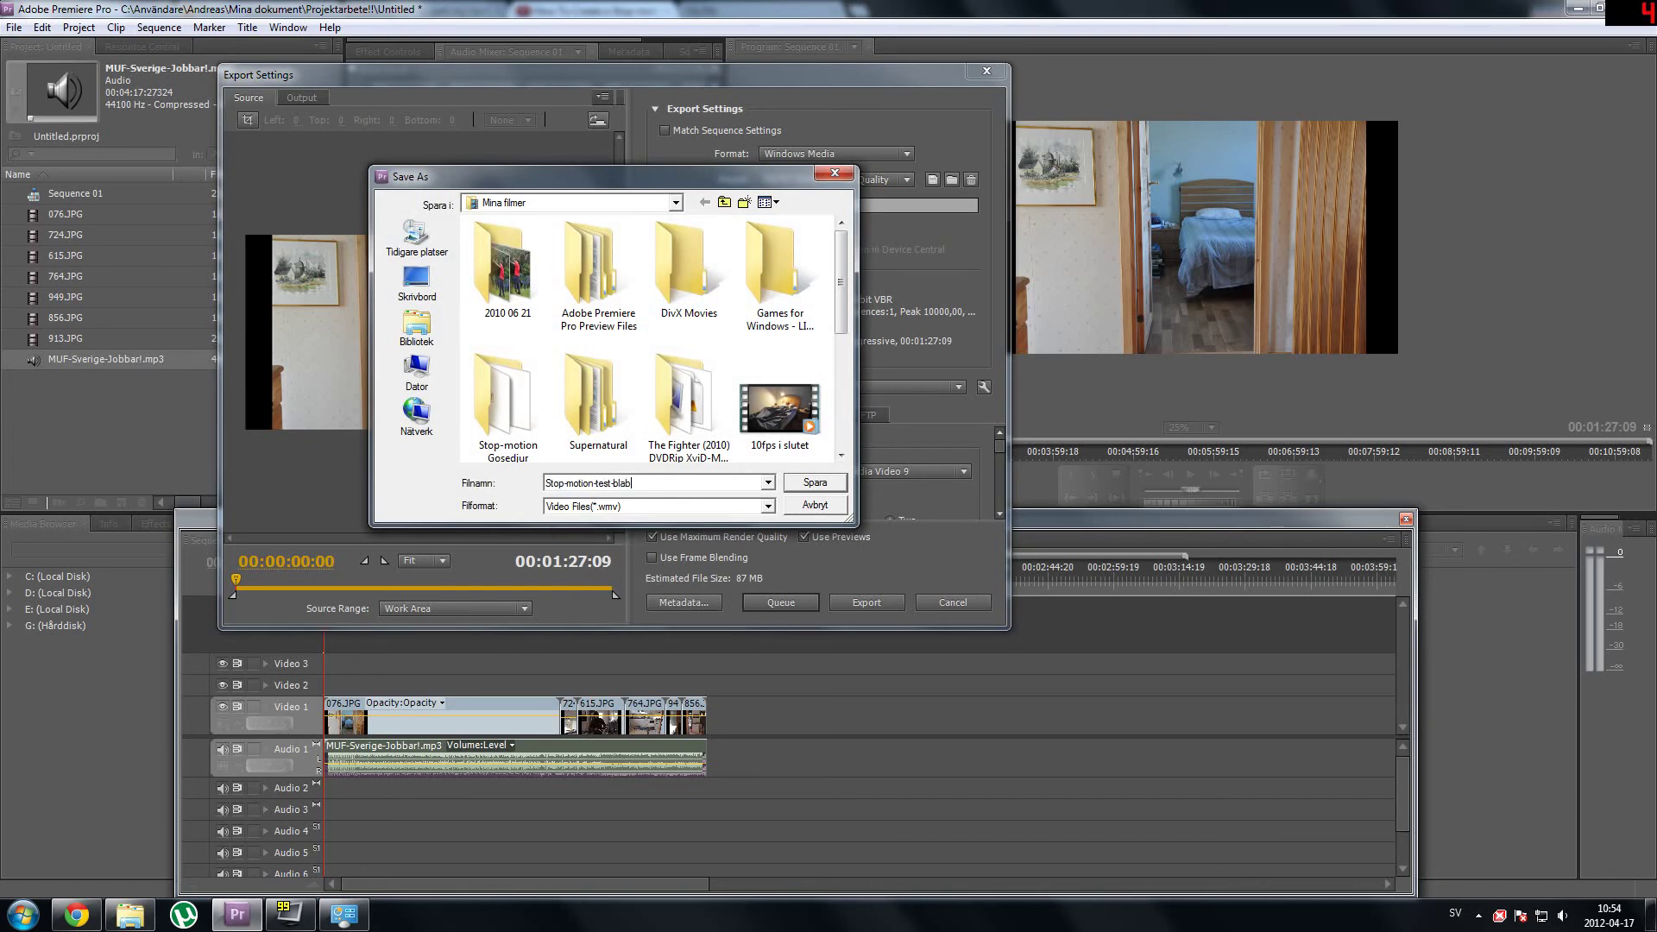
pyautogui.write('layoutube')
pyautogui.click(808, 482)
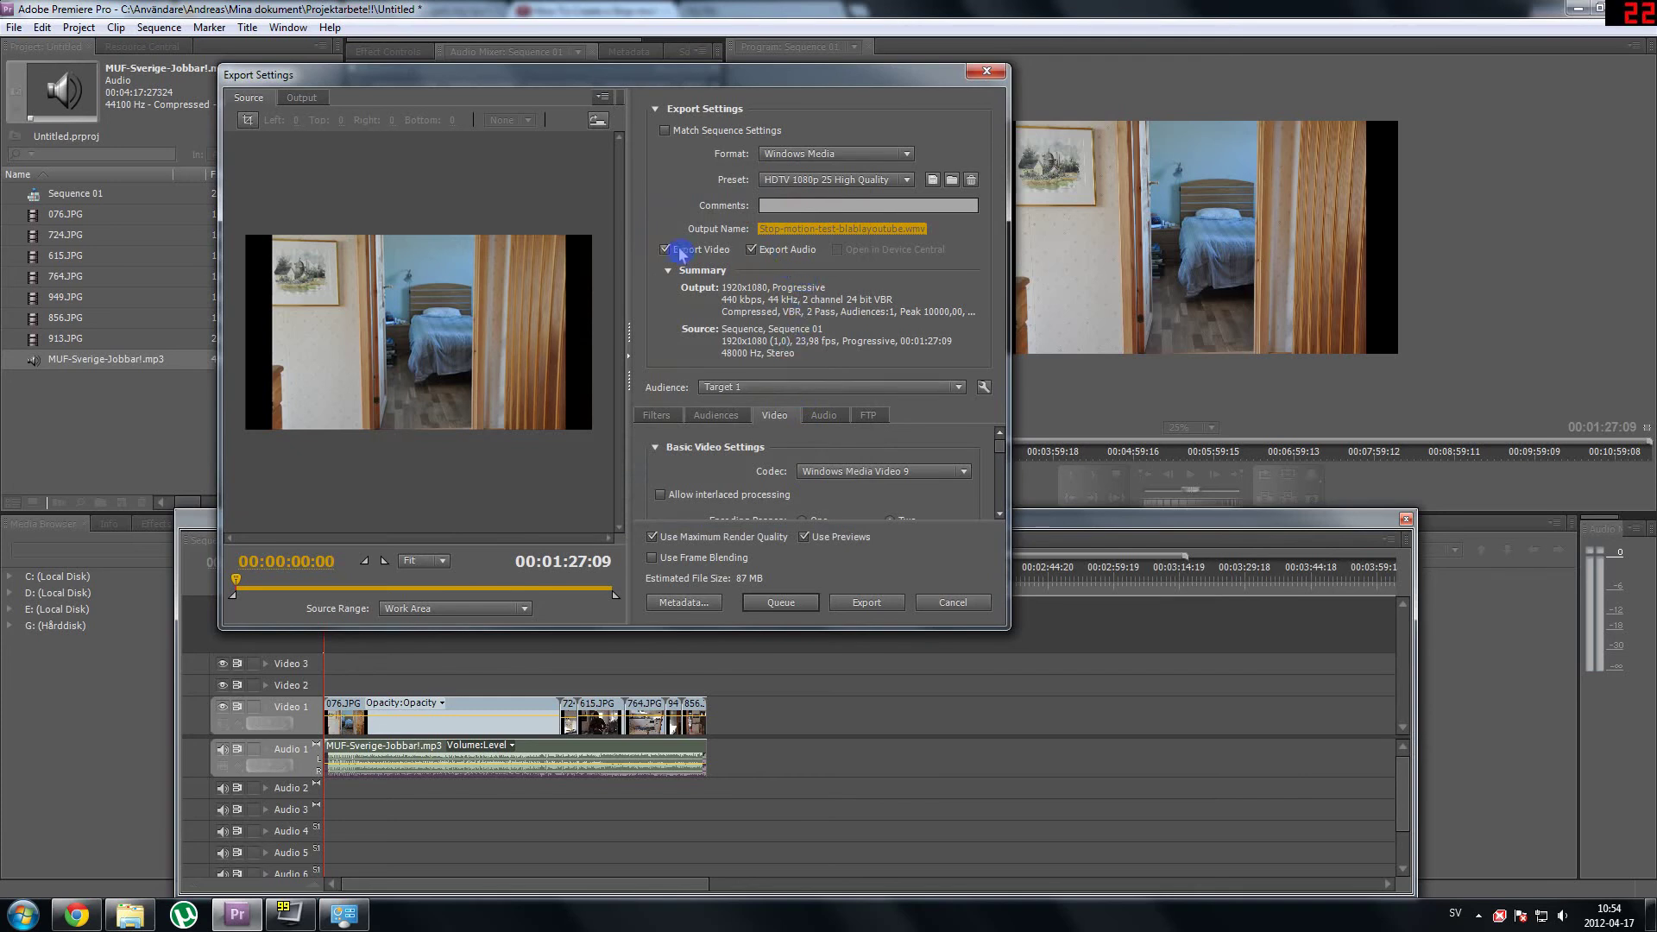
# - Toggle Export Audio and Export Video off and on so the preset becomes Custom, then view Filters
pyautogui.click(763, 251)
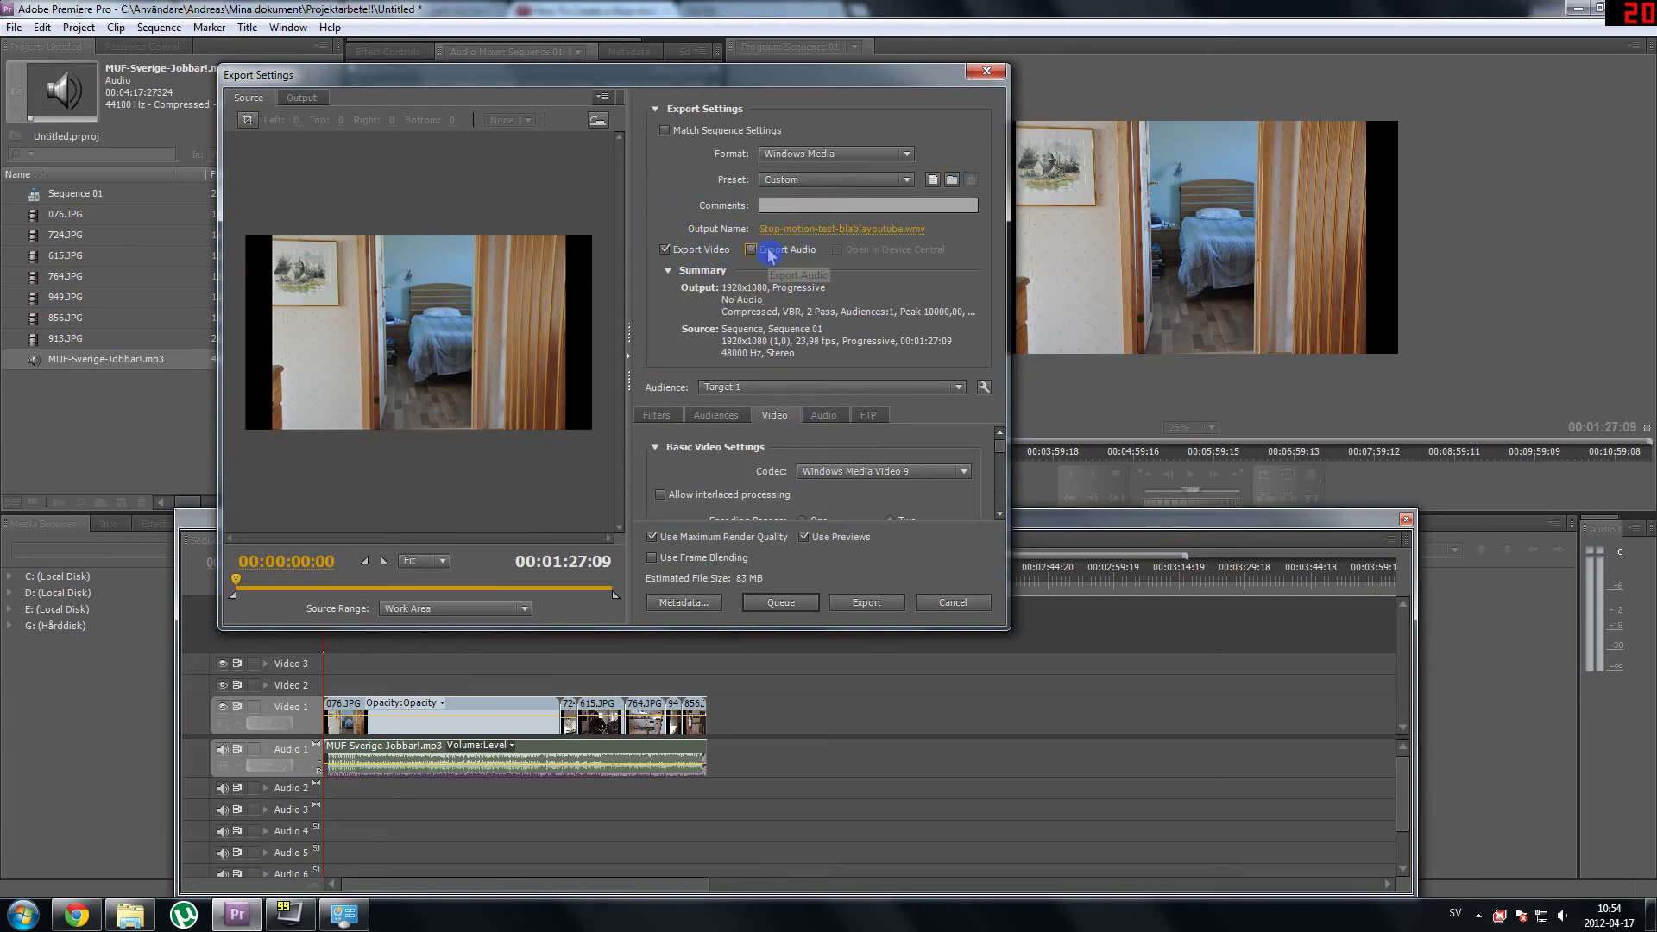
pyautogui.click(773, 251)
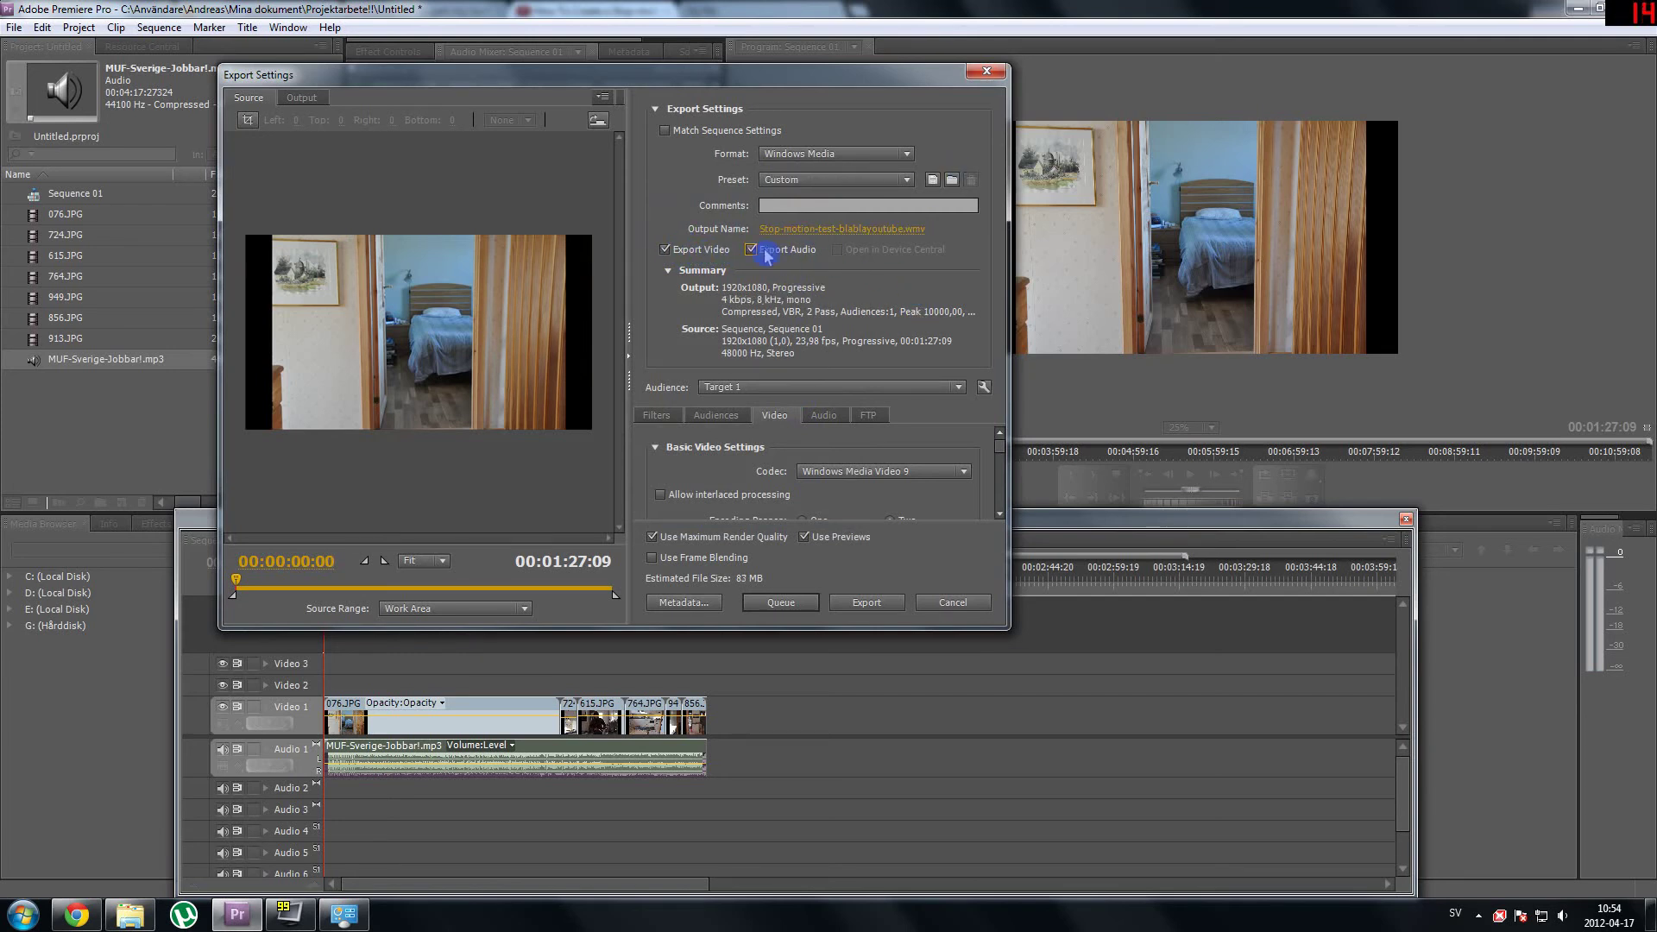
pyautogui.click(682, 250)
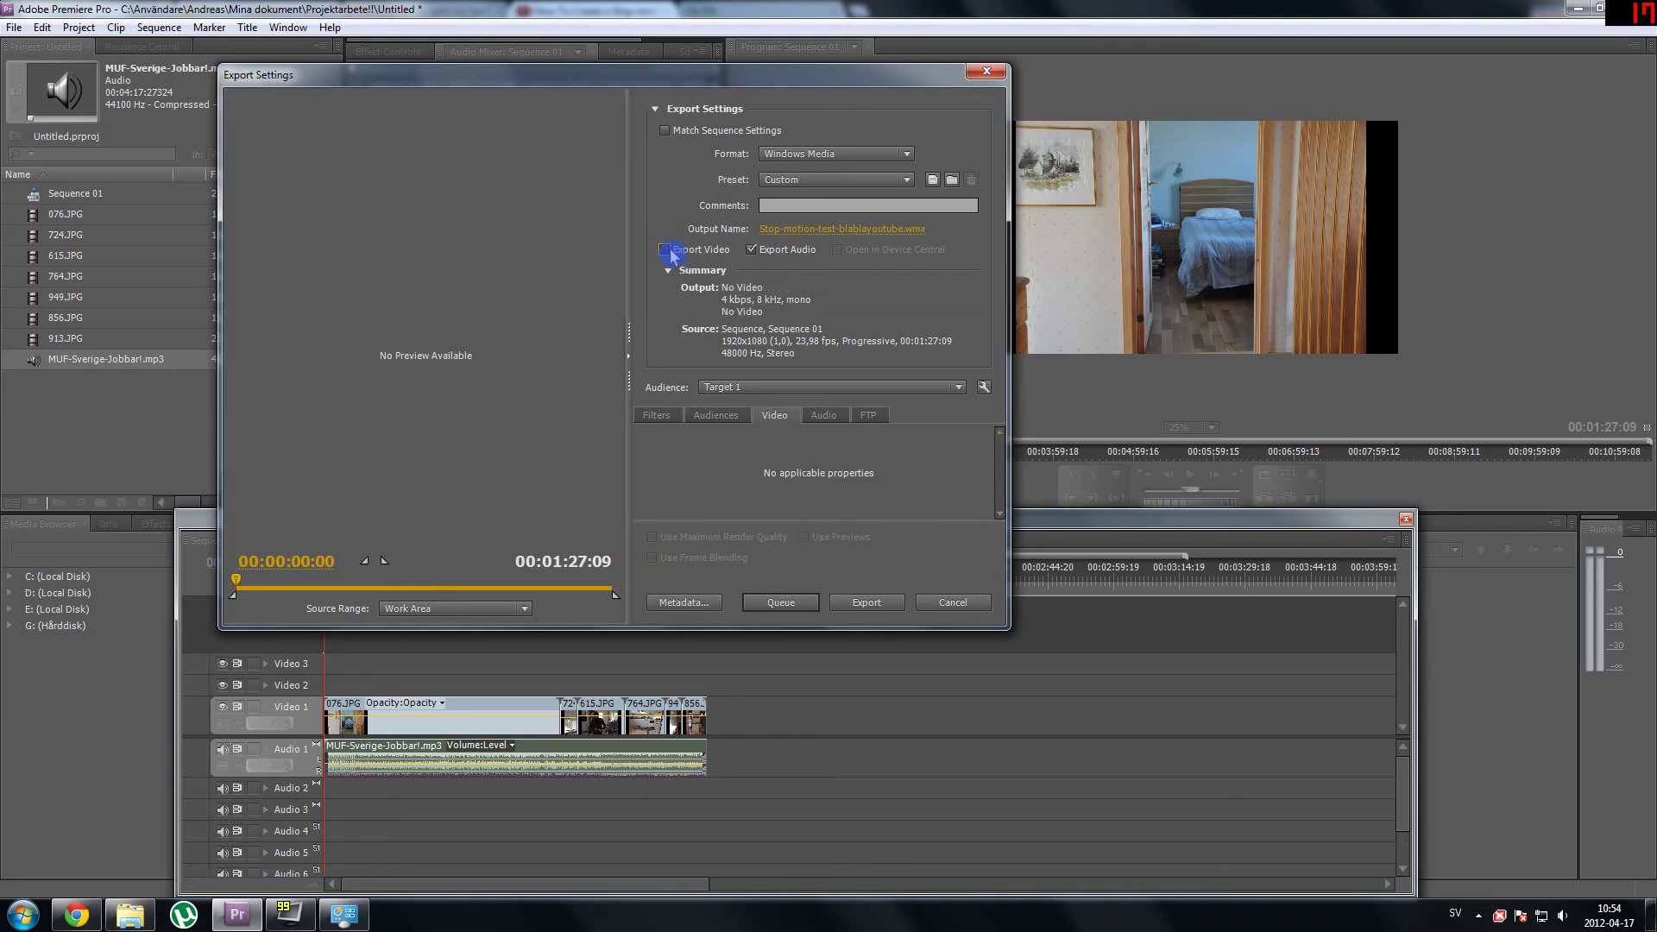
pyautogui.click(680, 251)
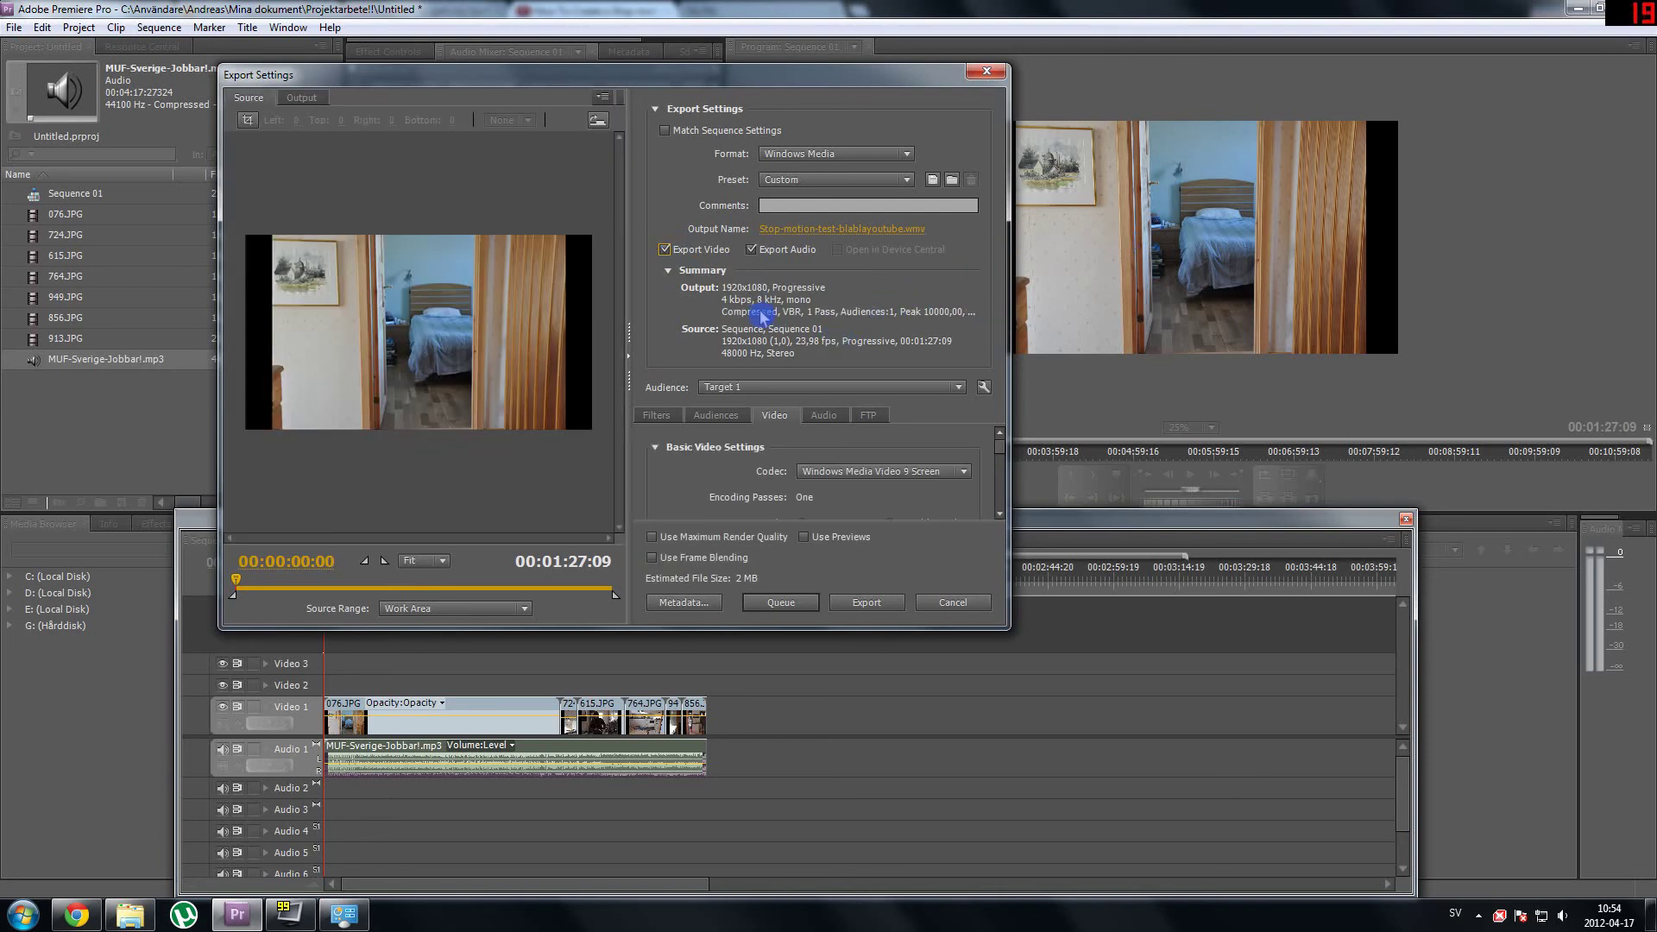
pyautogui.click(661, 418)
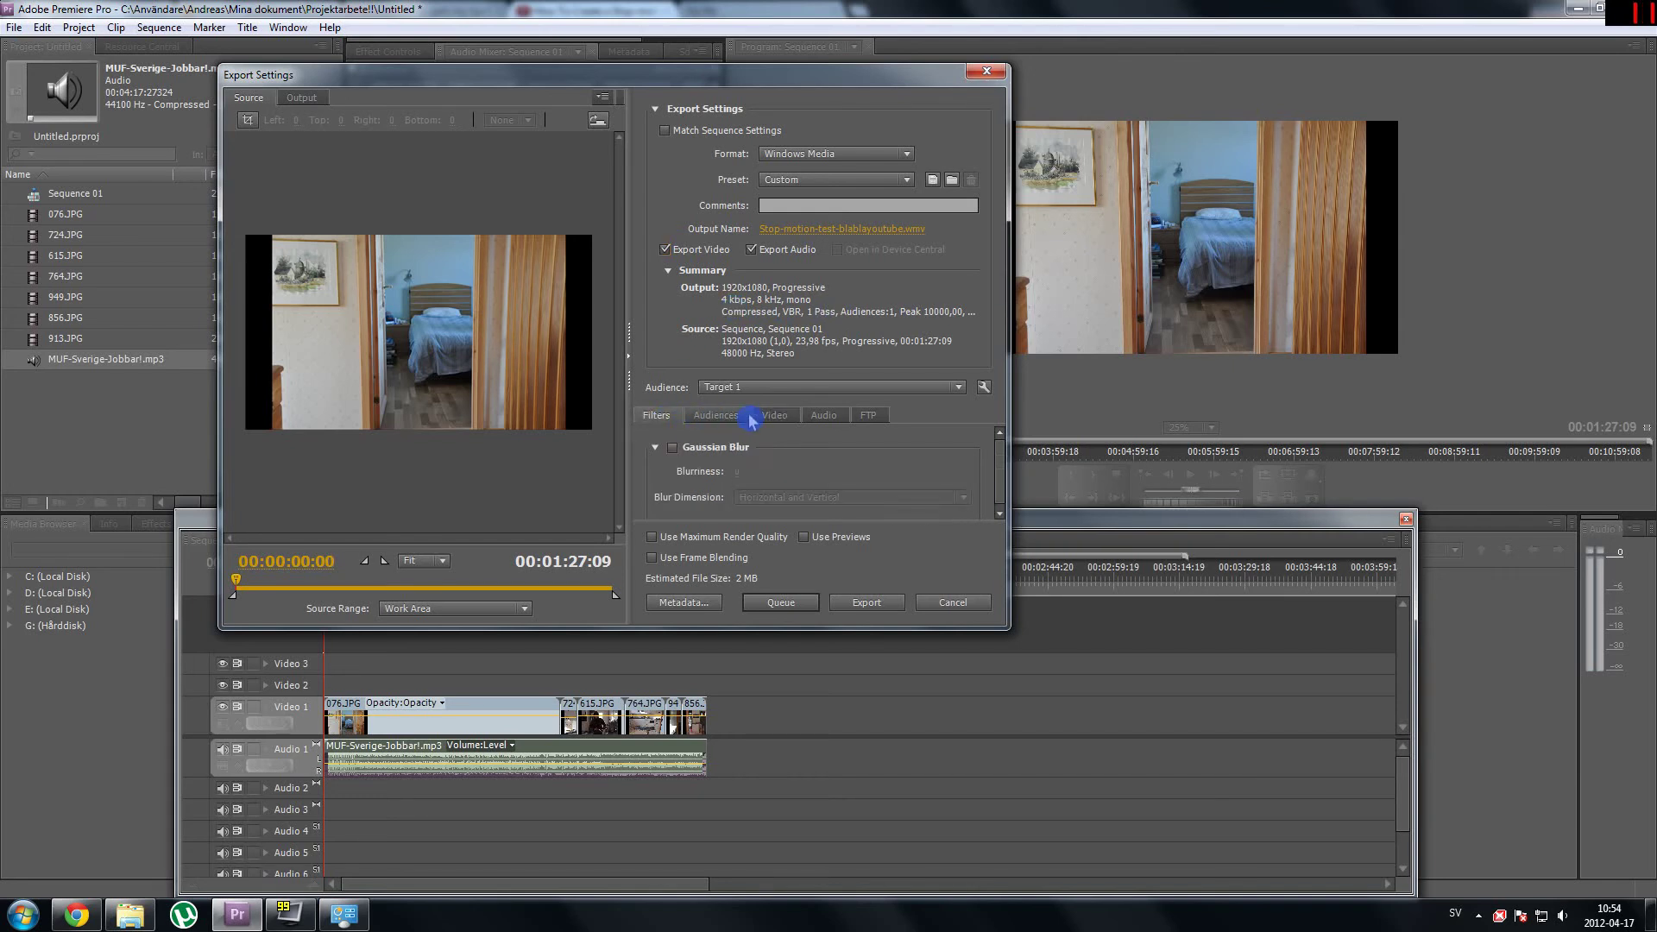
pyautogui.scroll(-1, 950, 453)
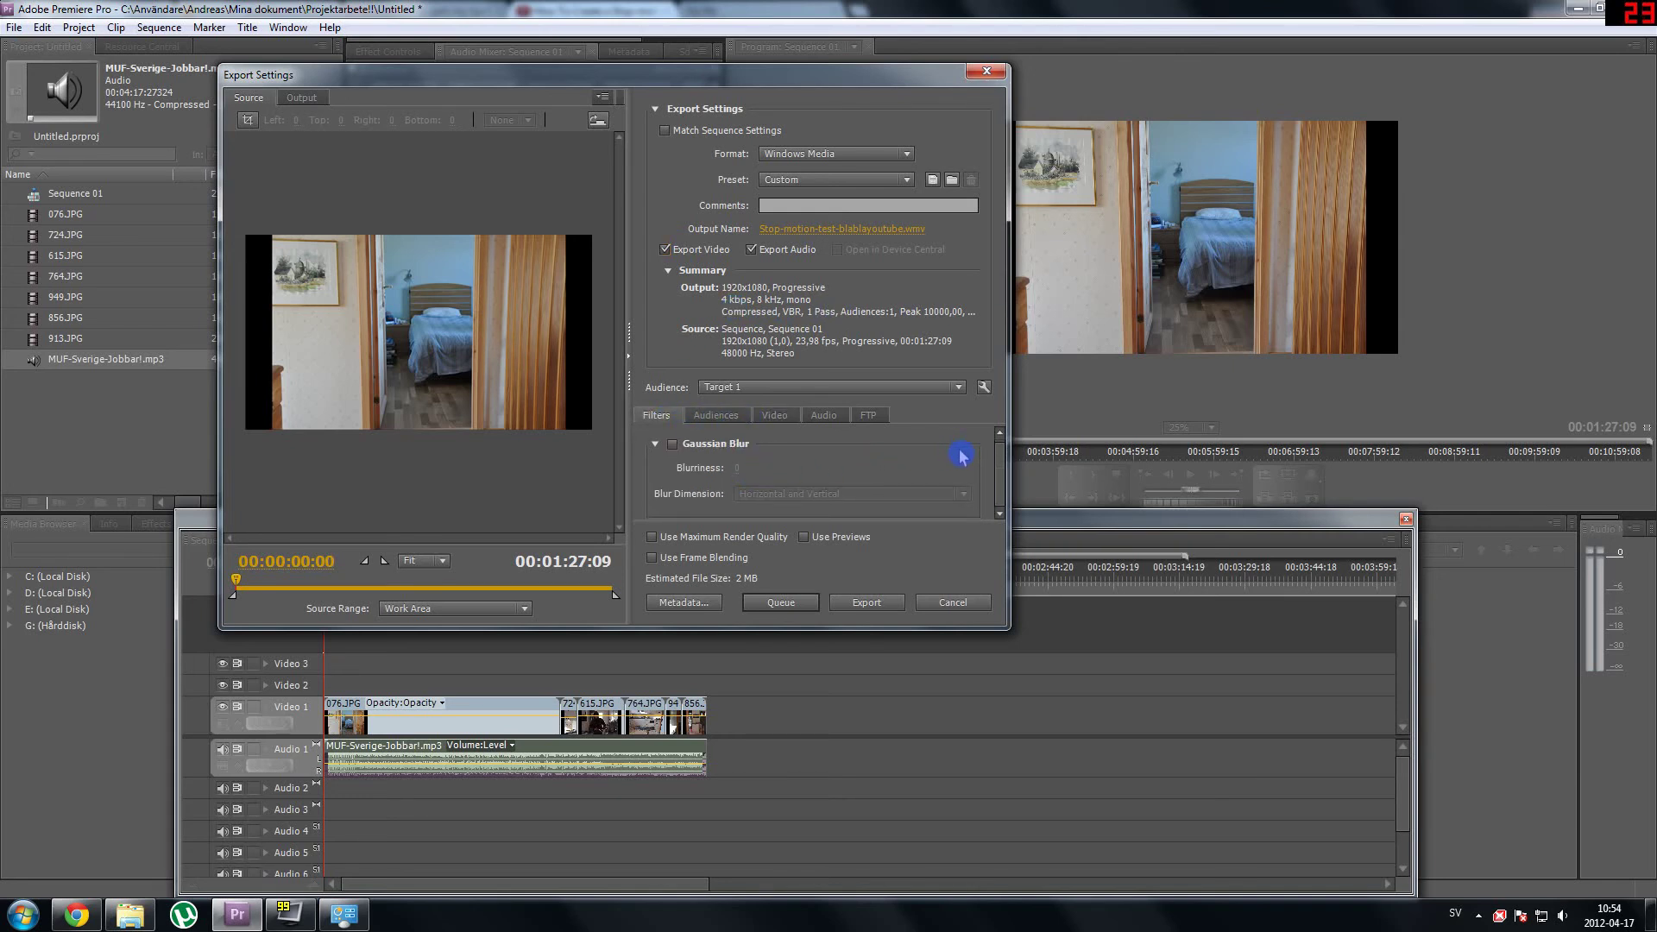
# - Show the export's Video tab settings and enable Render at Maximum Depth
pyautogui.click(740, 418)
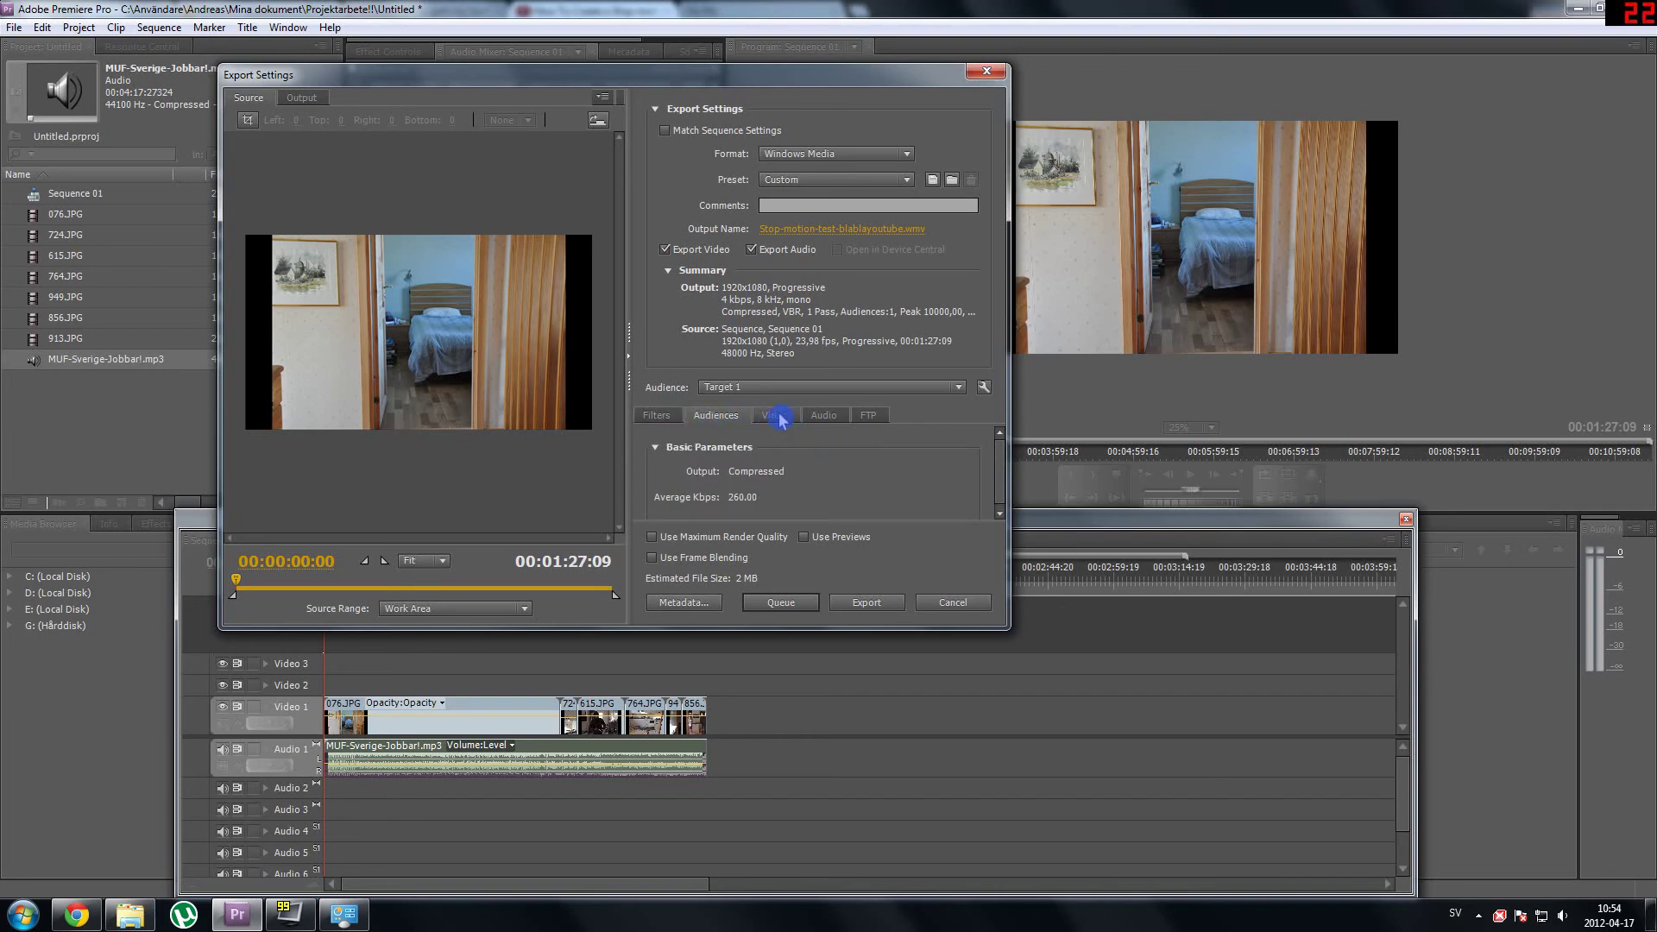
pyautogui.click(777, 418)
pyautogui.scroll(-5, 954, 453)
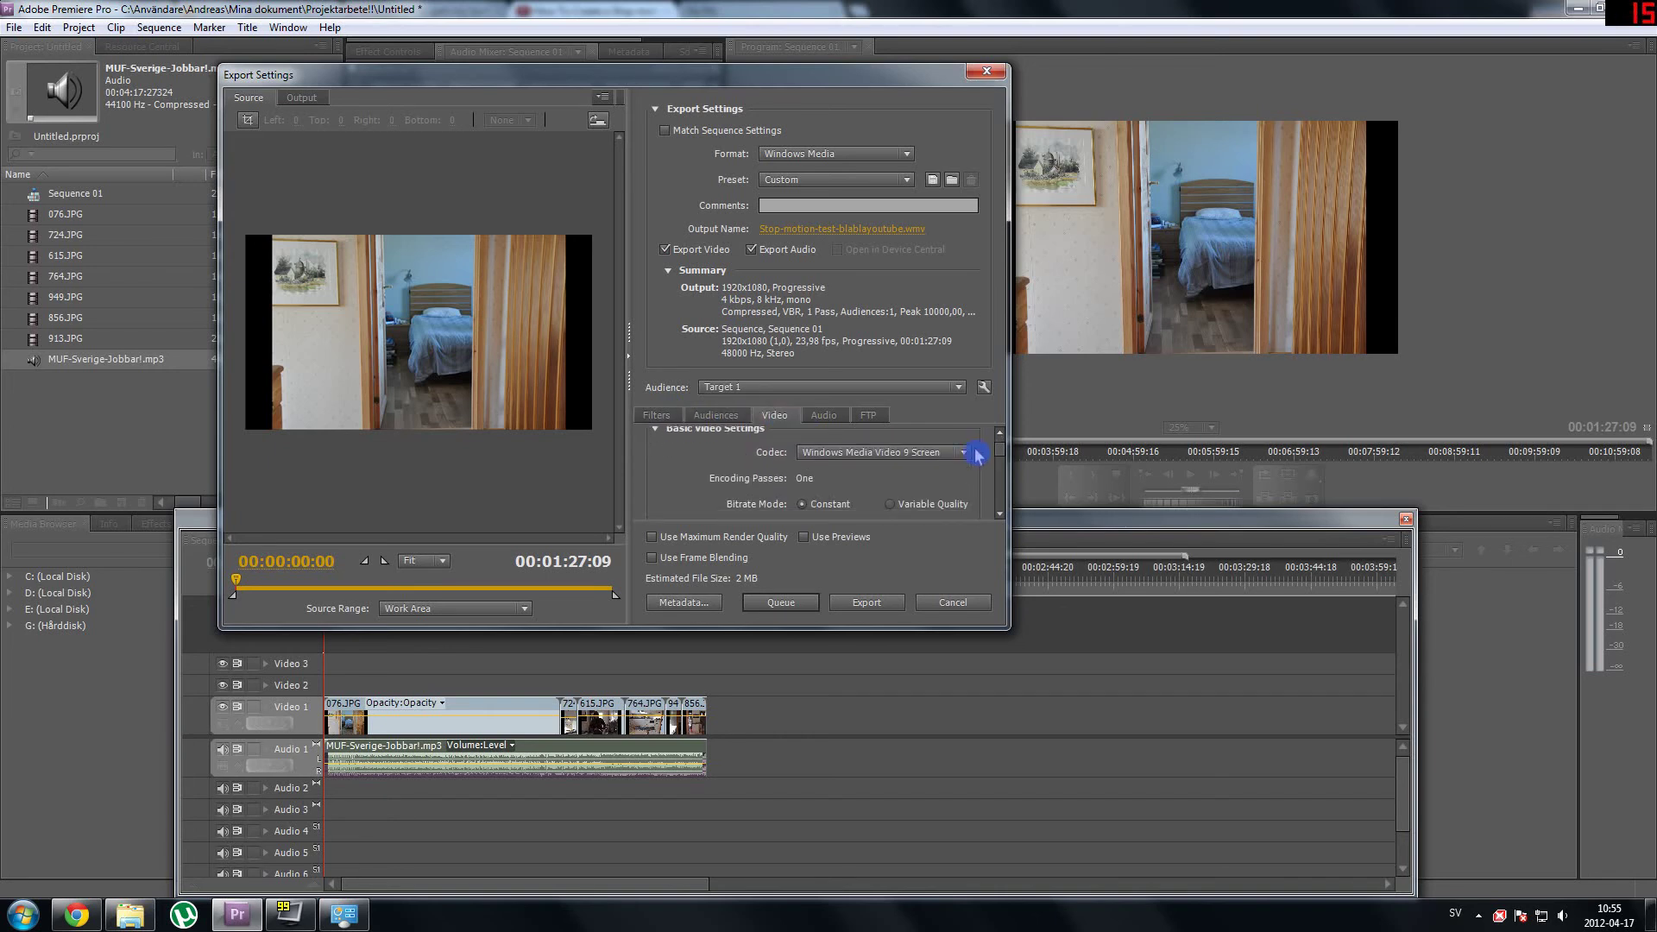
pyautogui.scroll(-3, 978, 459)
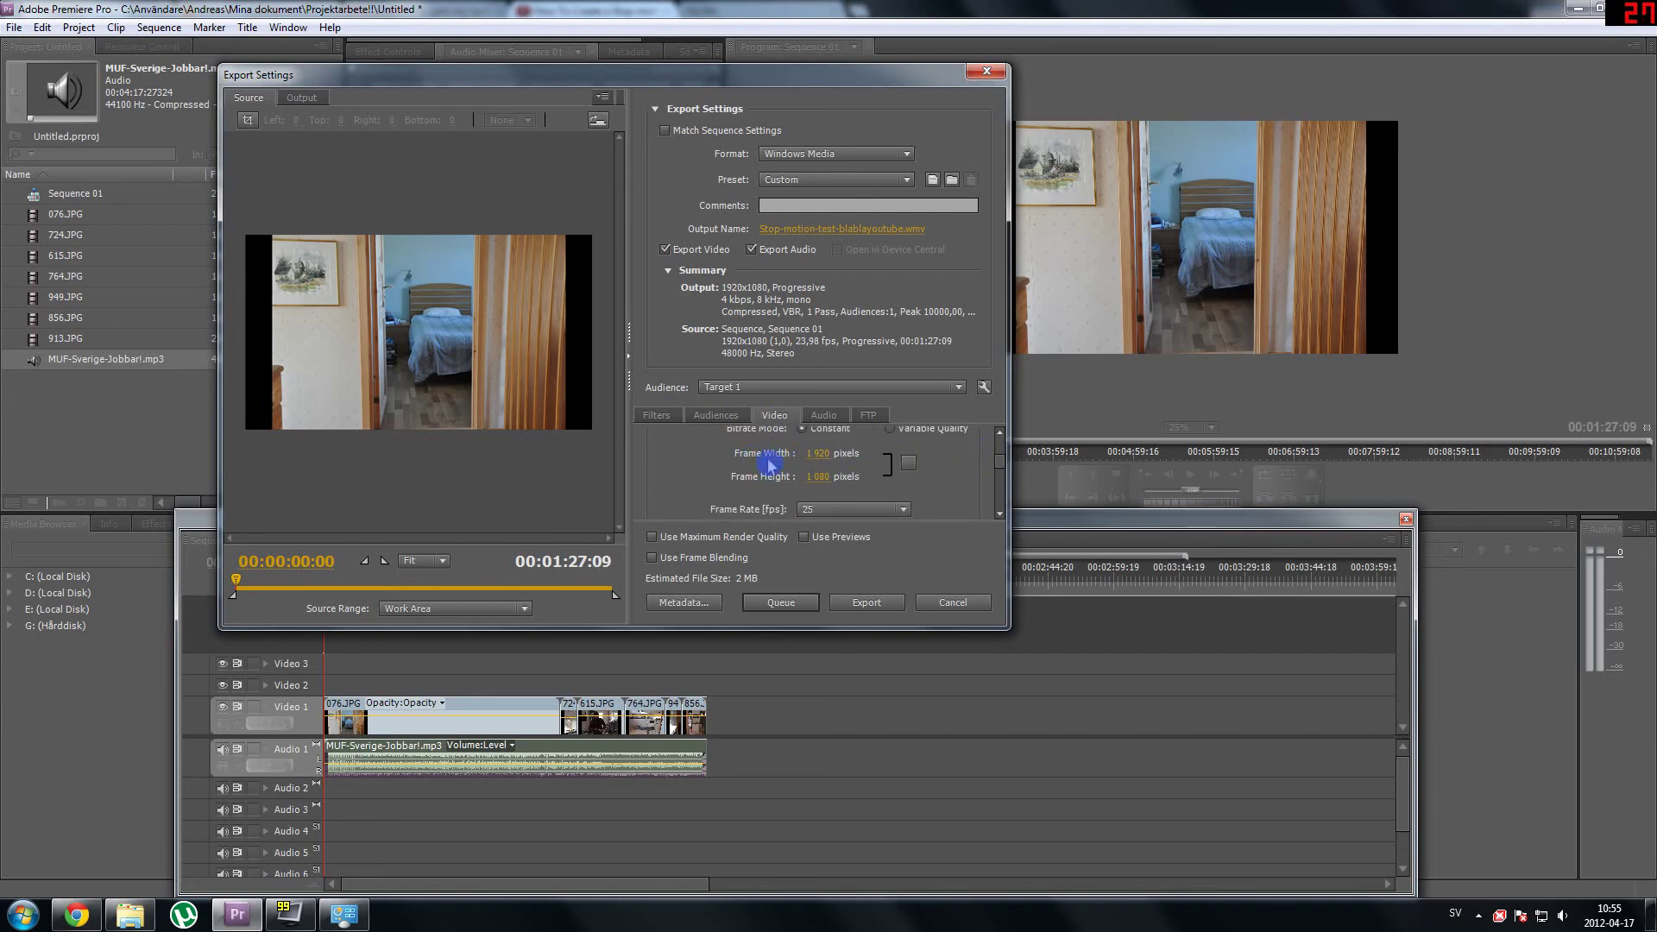
pyautogui.scroll(-5, 952, 495)
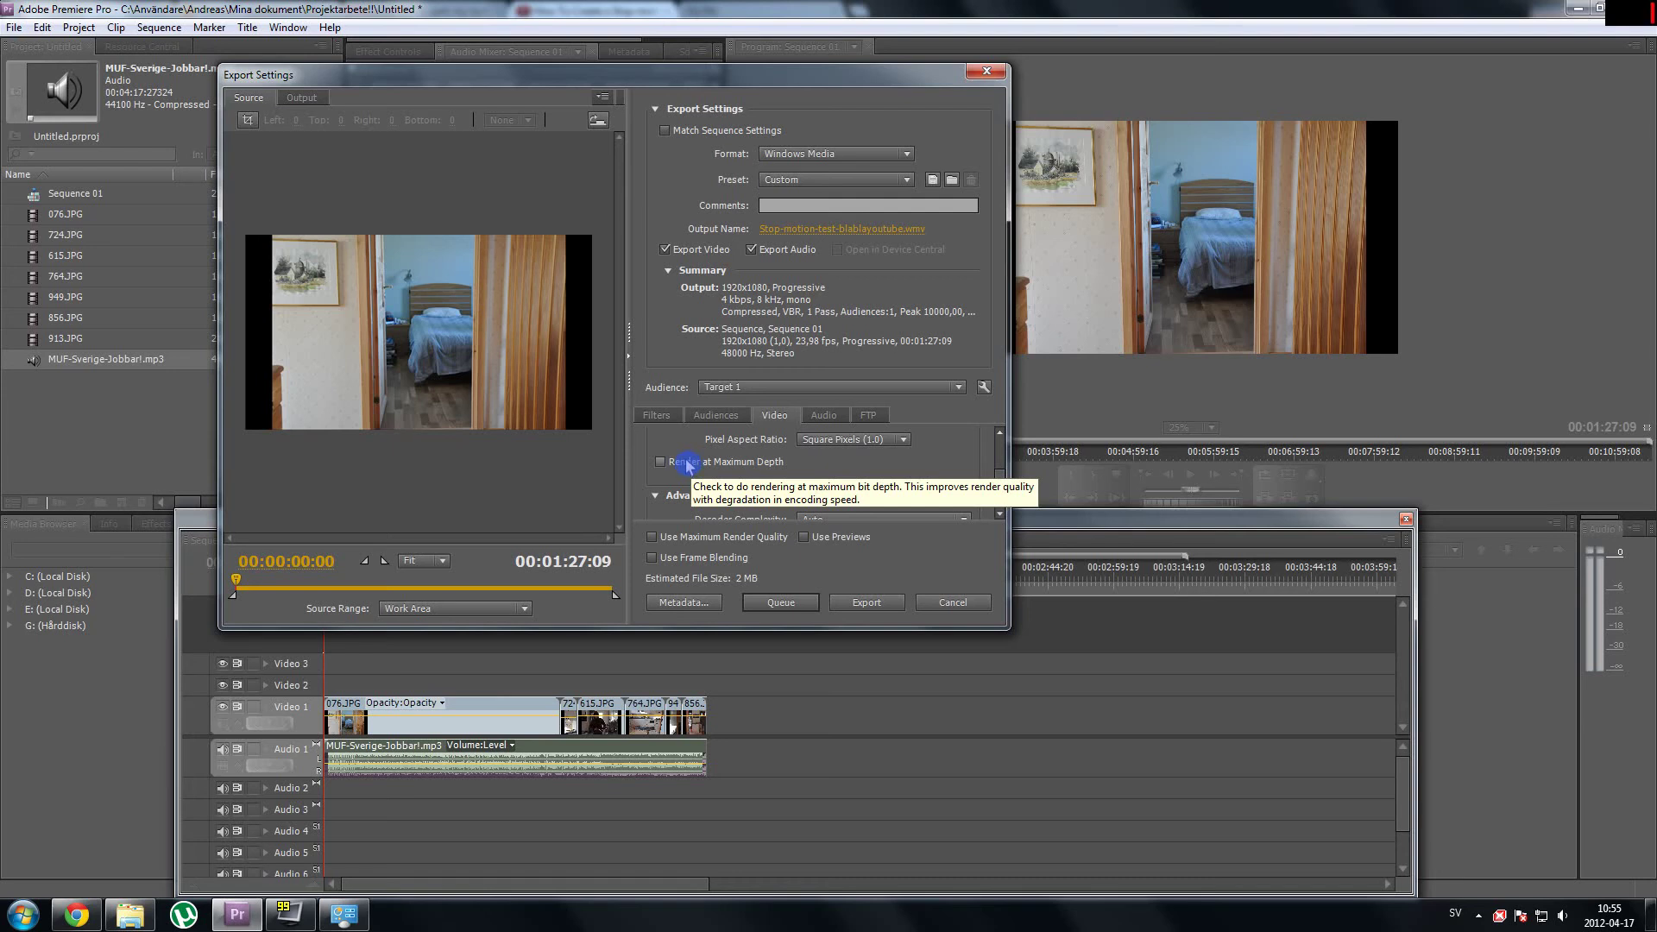
pyautogui.click(688, 465)
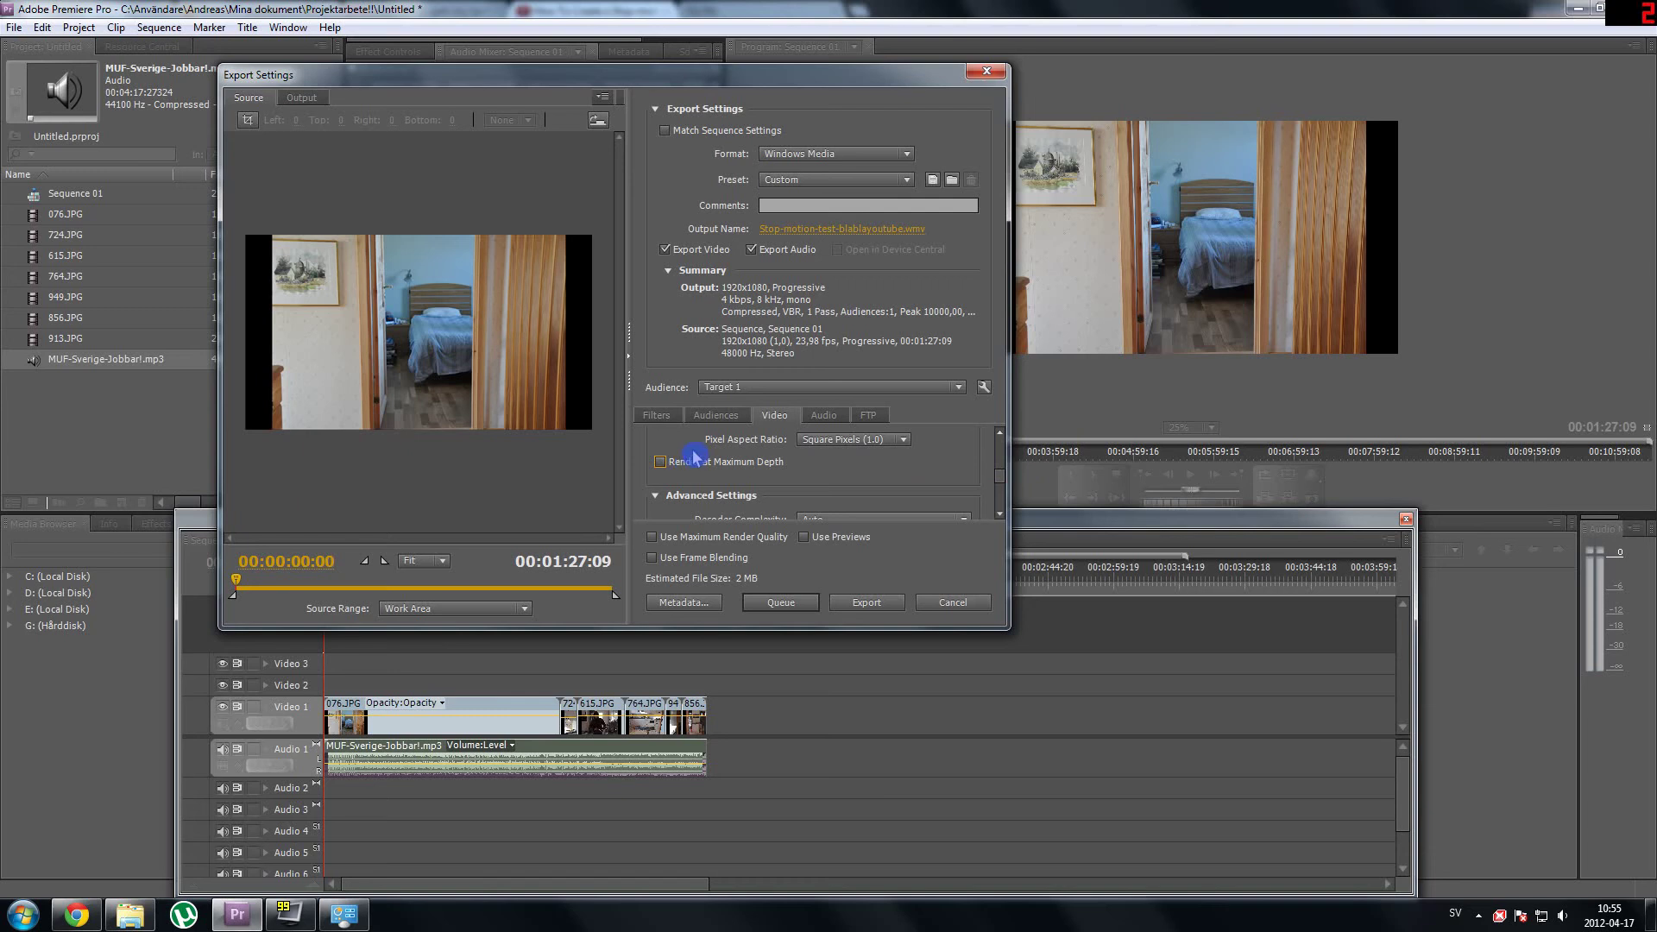
pyautogui.click(695, 464)
# - Set video bitrates to 8000 kbps average and 10000 kbps peak
pyautogui.scroll(-2, 980, 480)
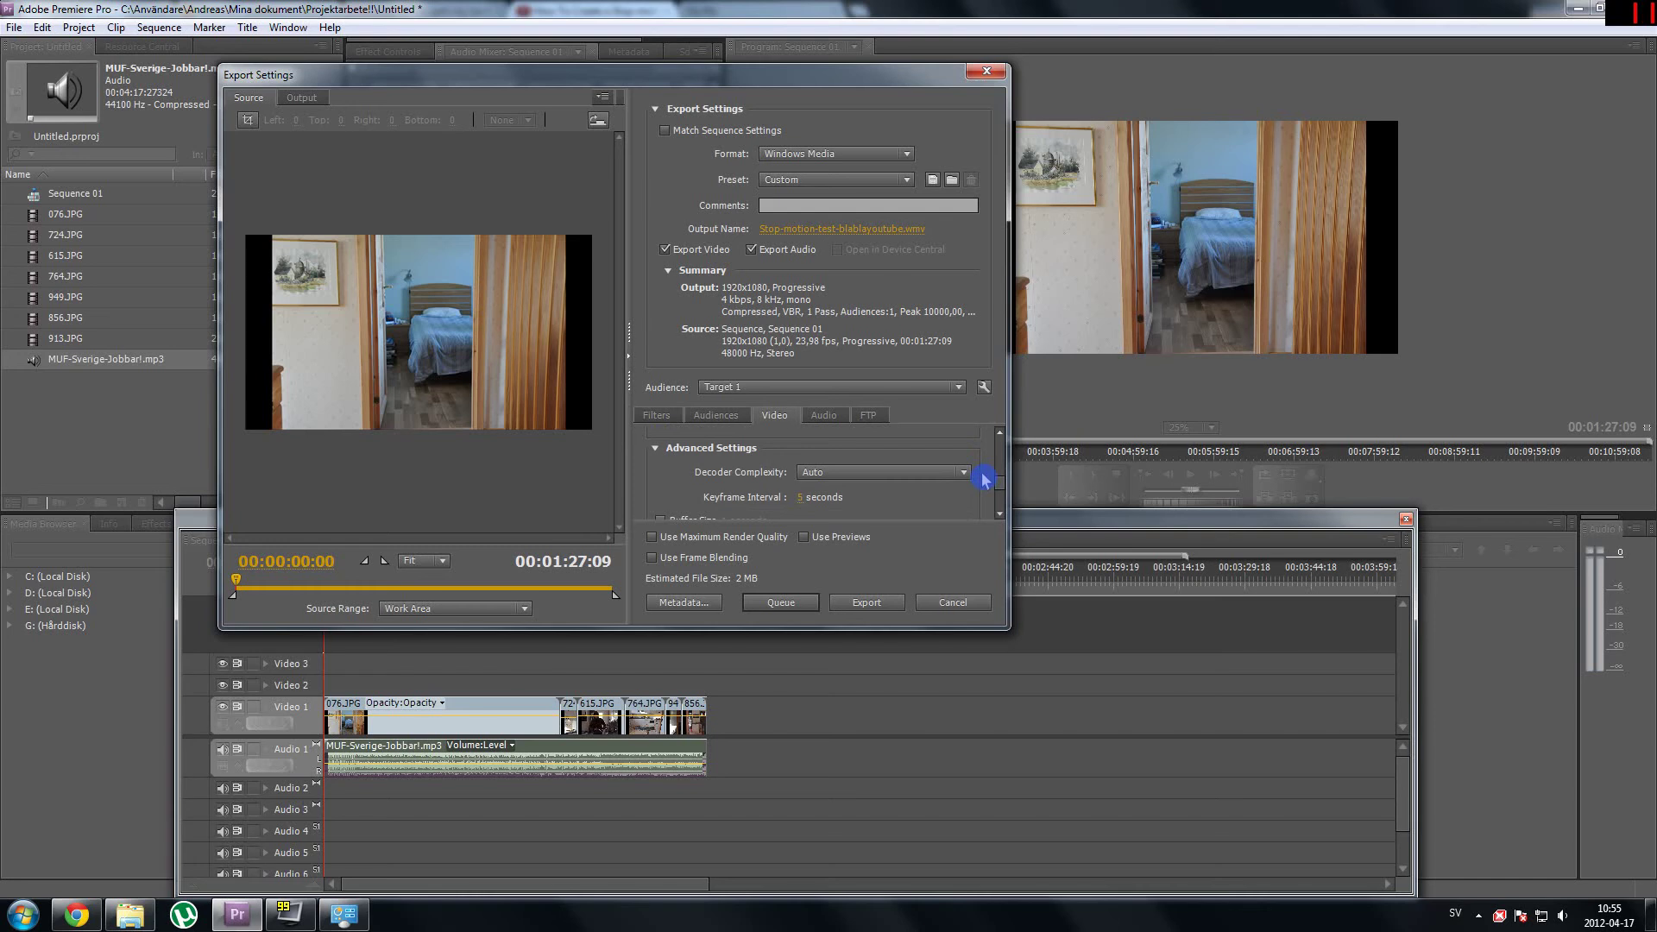
pyautogui.scroll(1, 984, 480)
pyautogui.scroll(1, 984, 480)
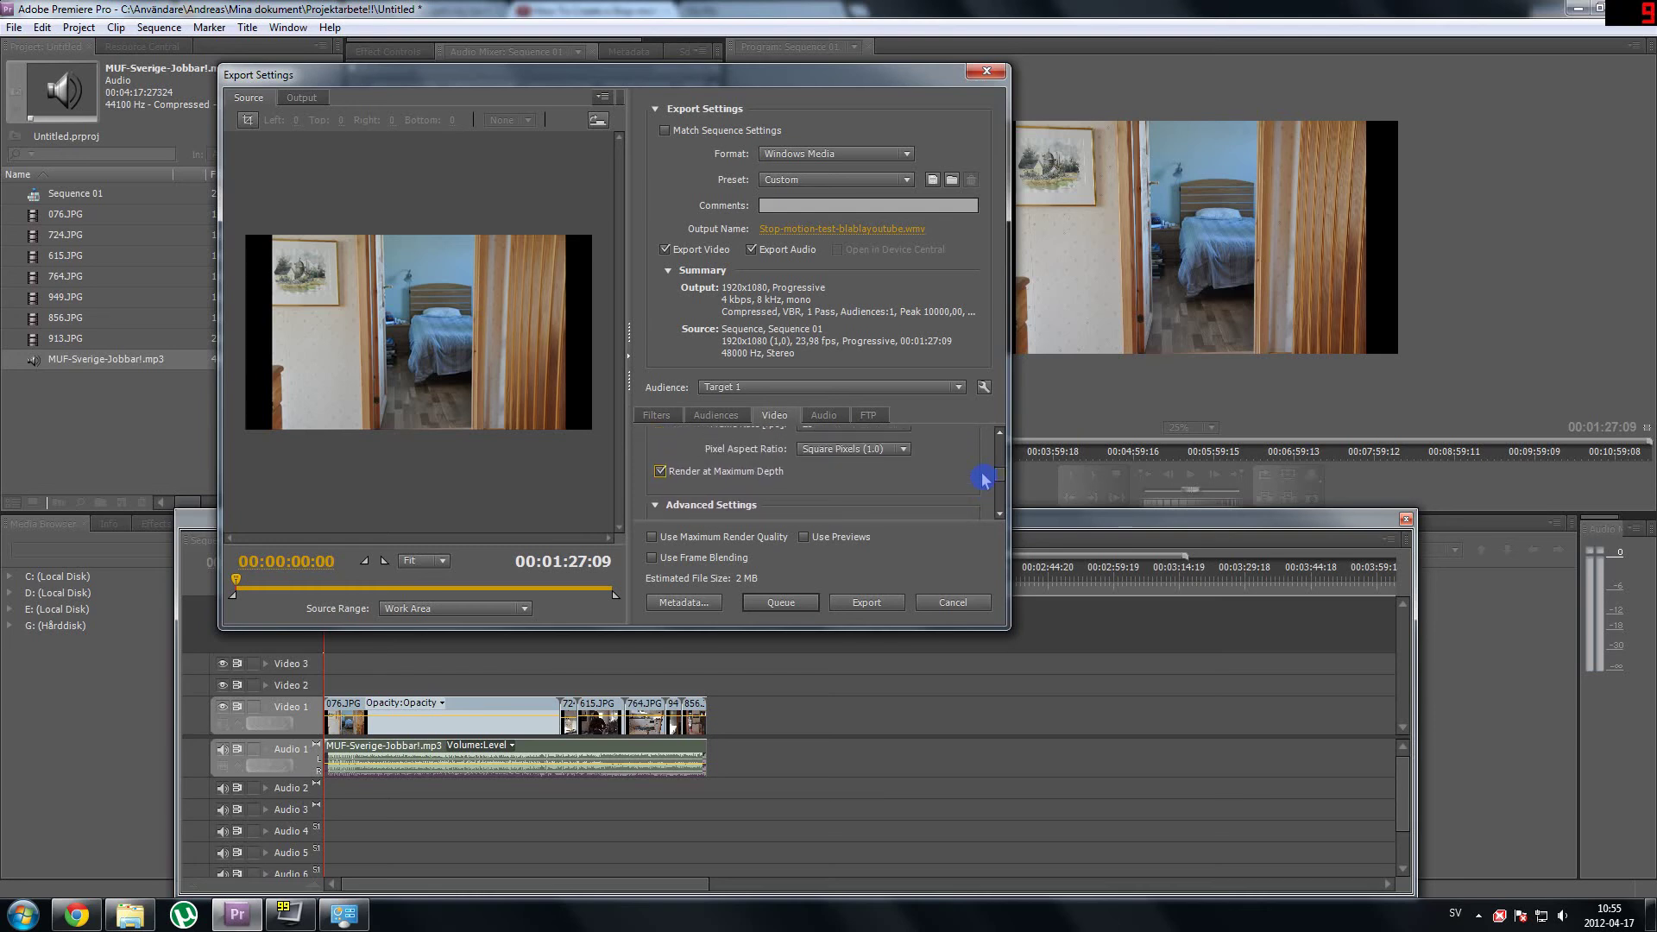
pyautogui.scroll(-4, 984, 480)
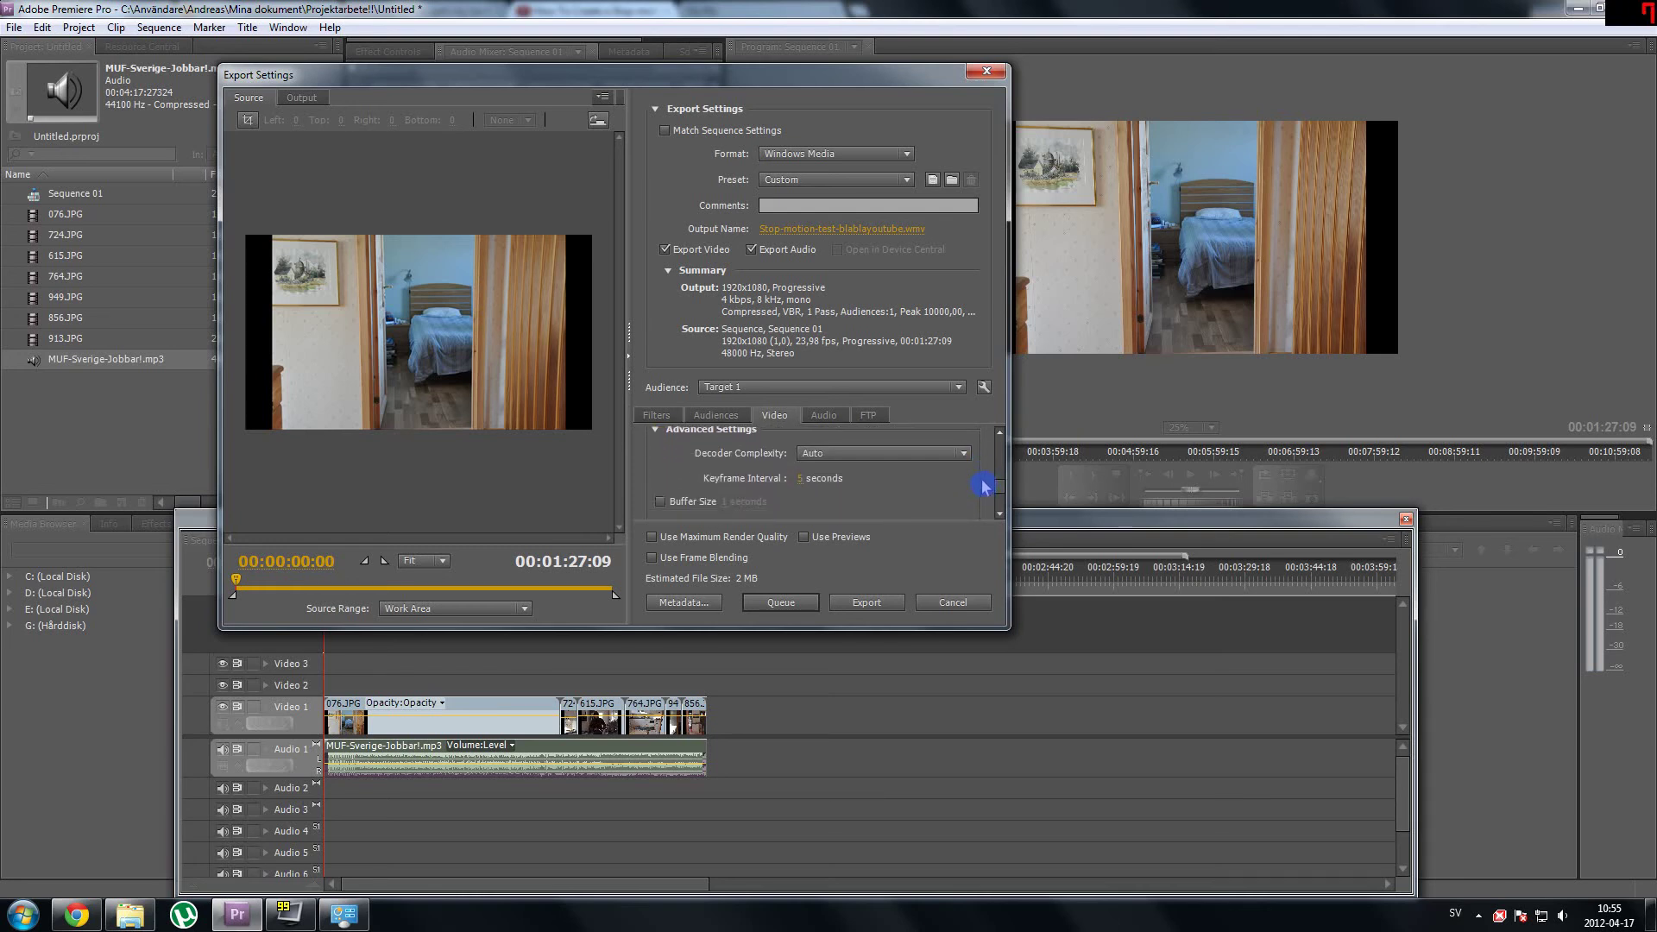
pyautogui.scroll(-3, 984, 485)
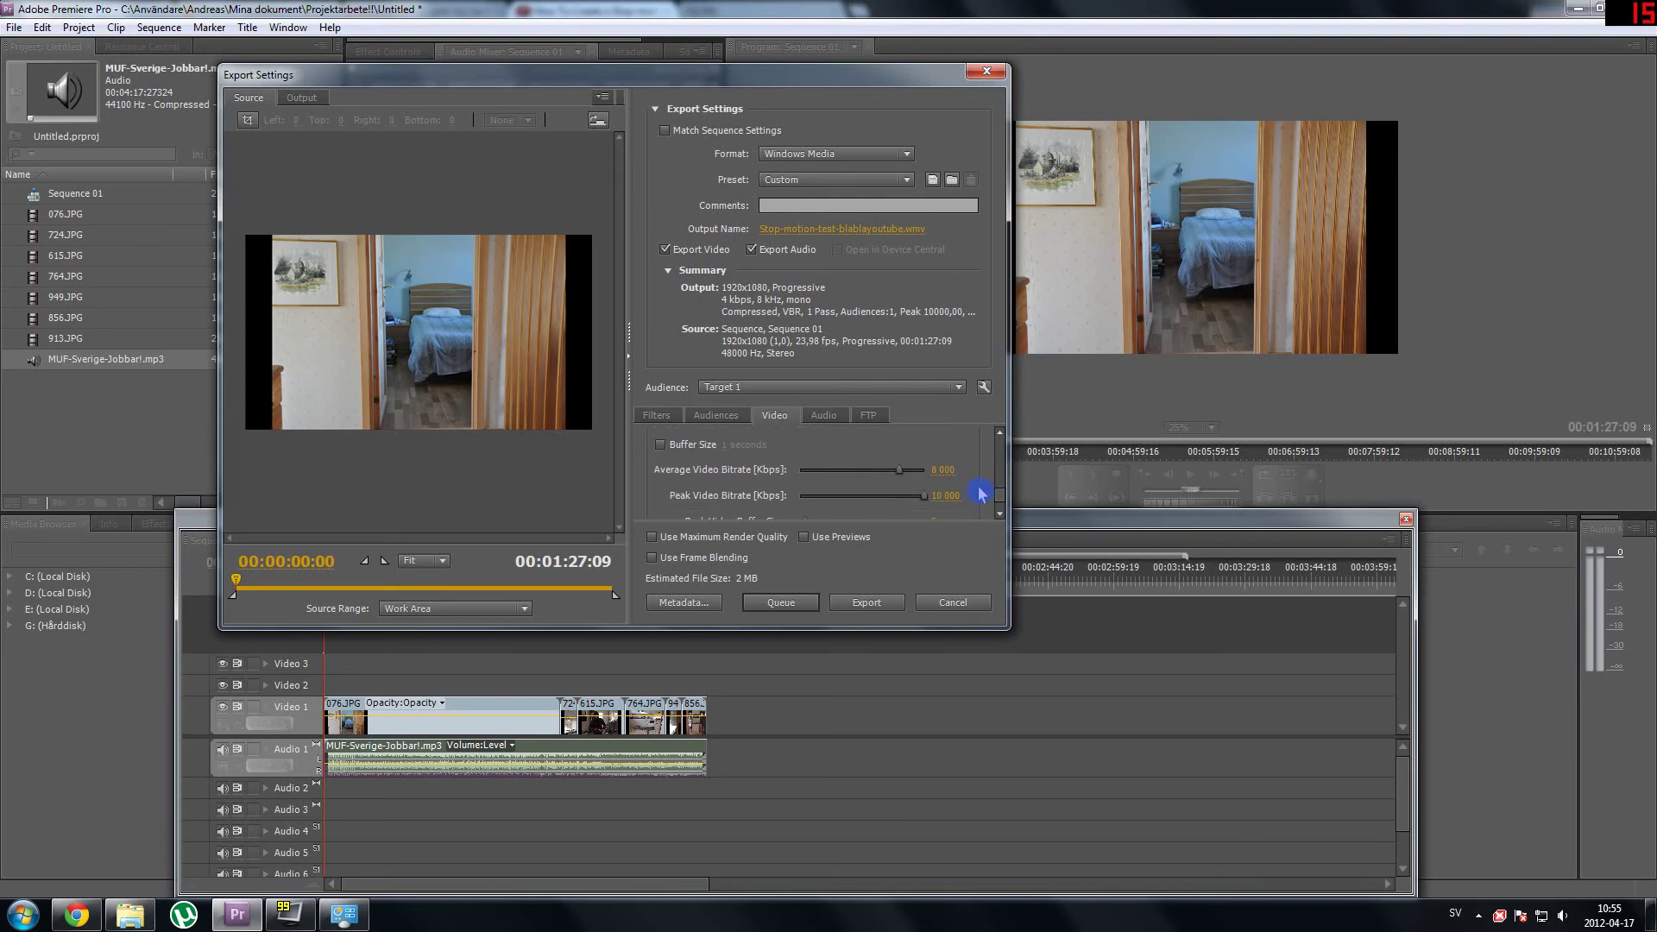
pyautogui.scroll(-1, 982, 490)
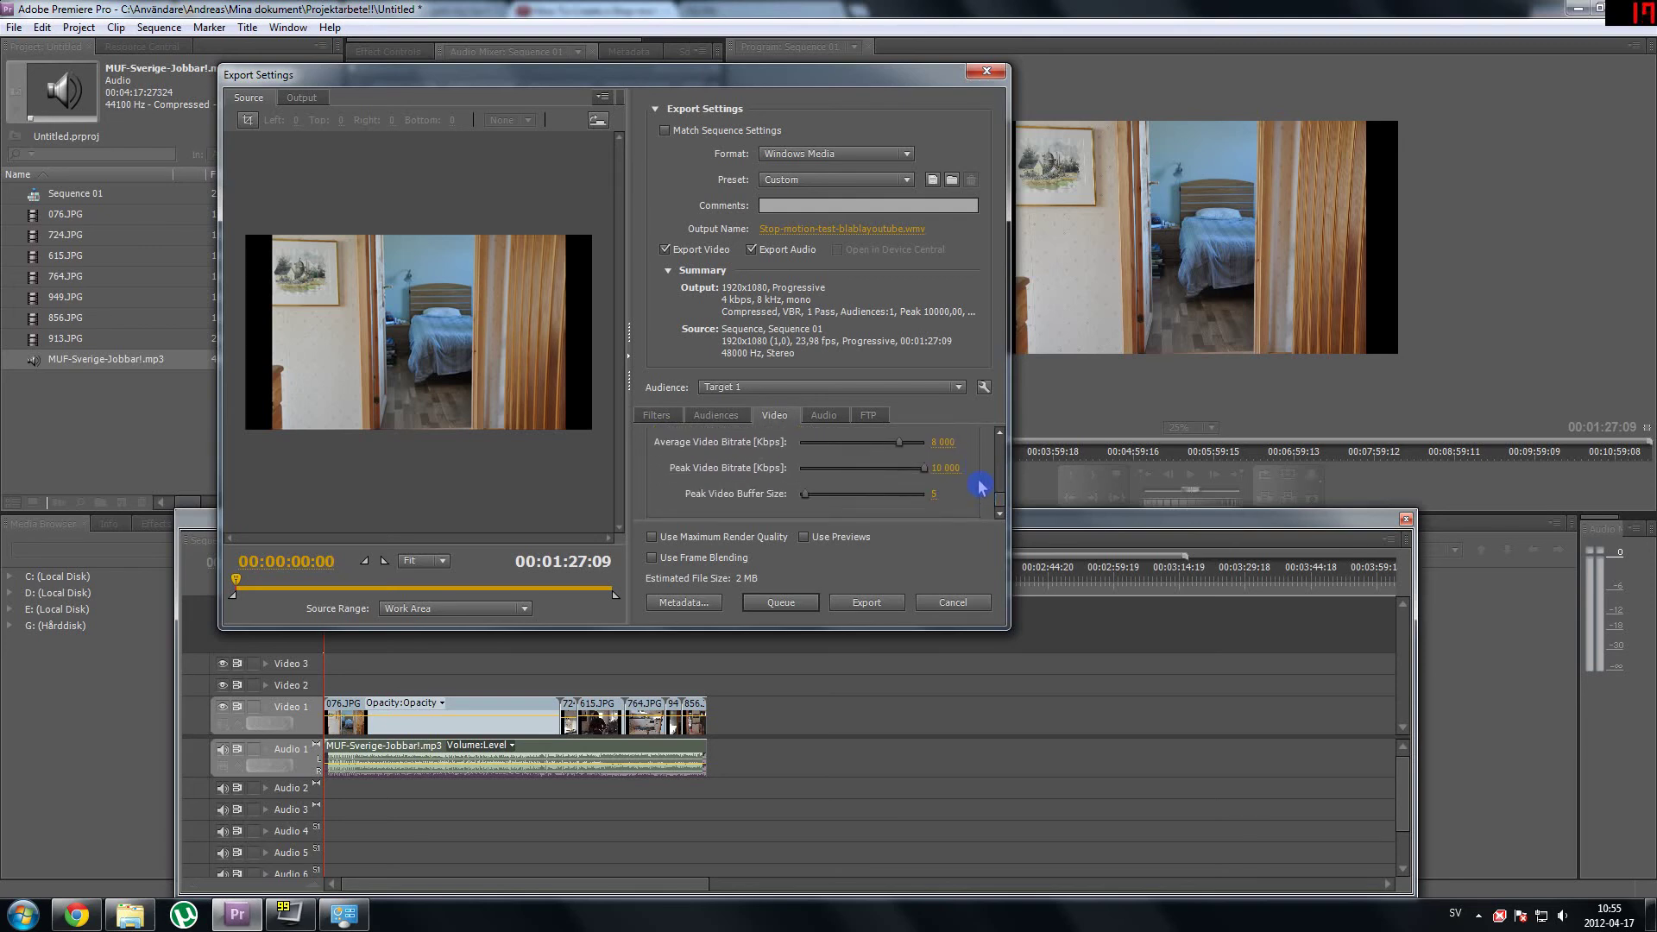
pyautogui.click(821, 416)
# - In the Audio settings, browse the formats and codecs, then pick Windows Media Audio 9.2 Lossless
pyautogui.scroll(-1, 988, 473)
pyautogui.scroll(-3, 988, 472)
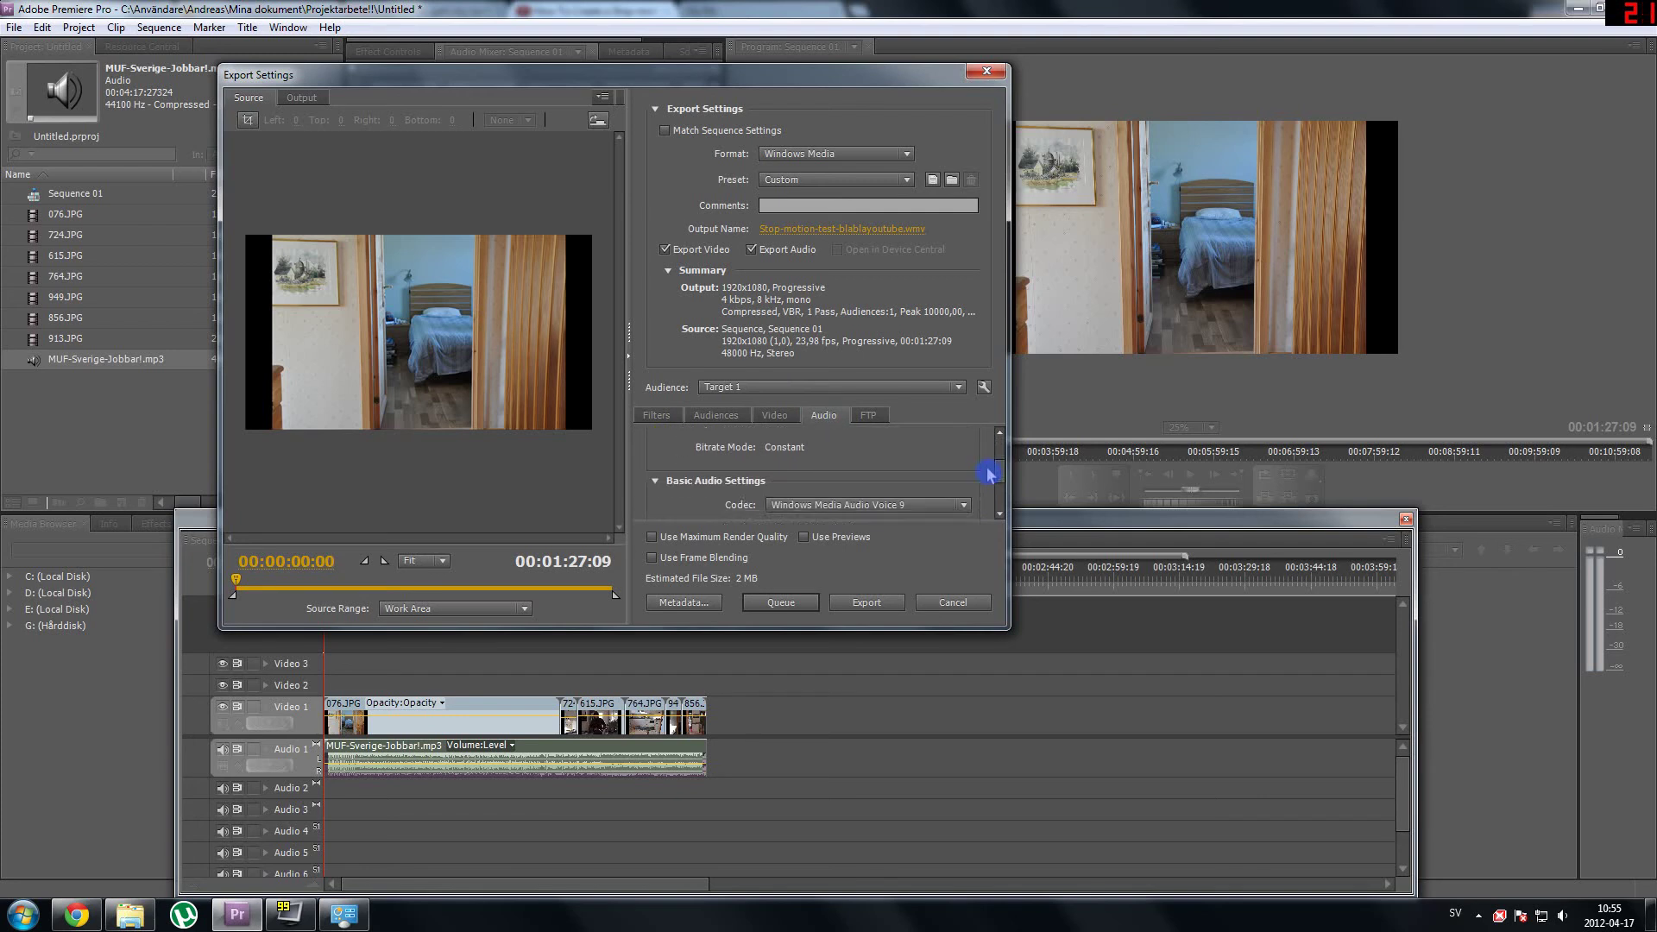
pyautogui.click(911, 466)
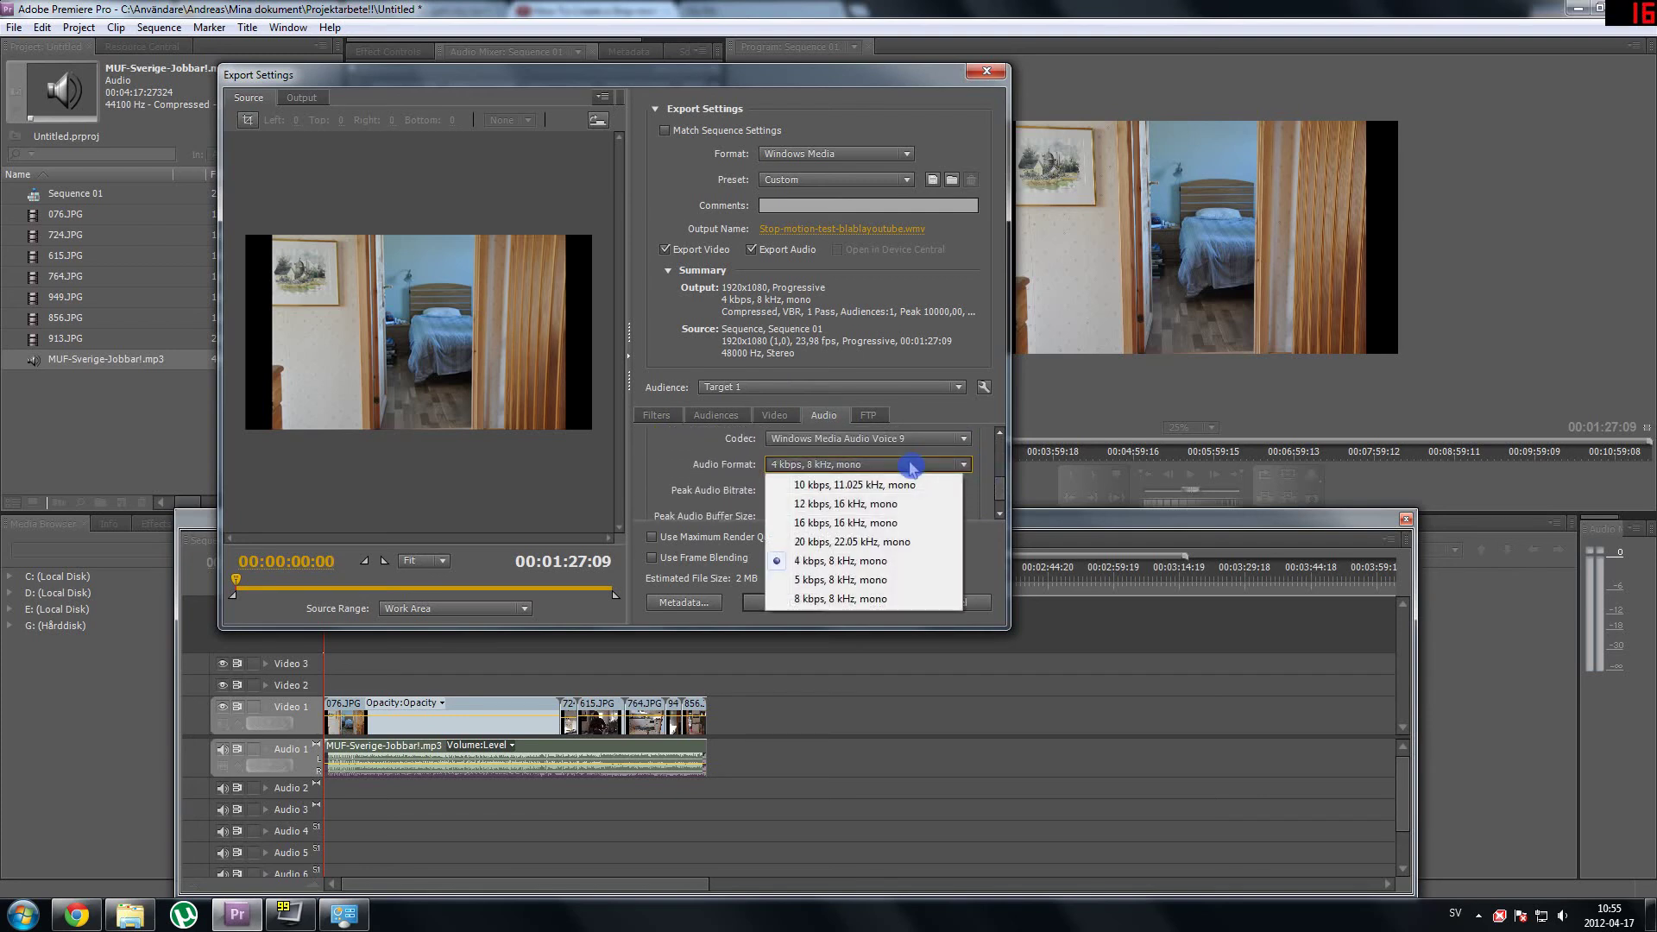
pyautogui.click(908, 466)
pyautogui.click(877, 442)
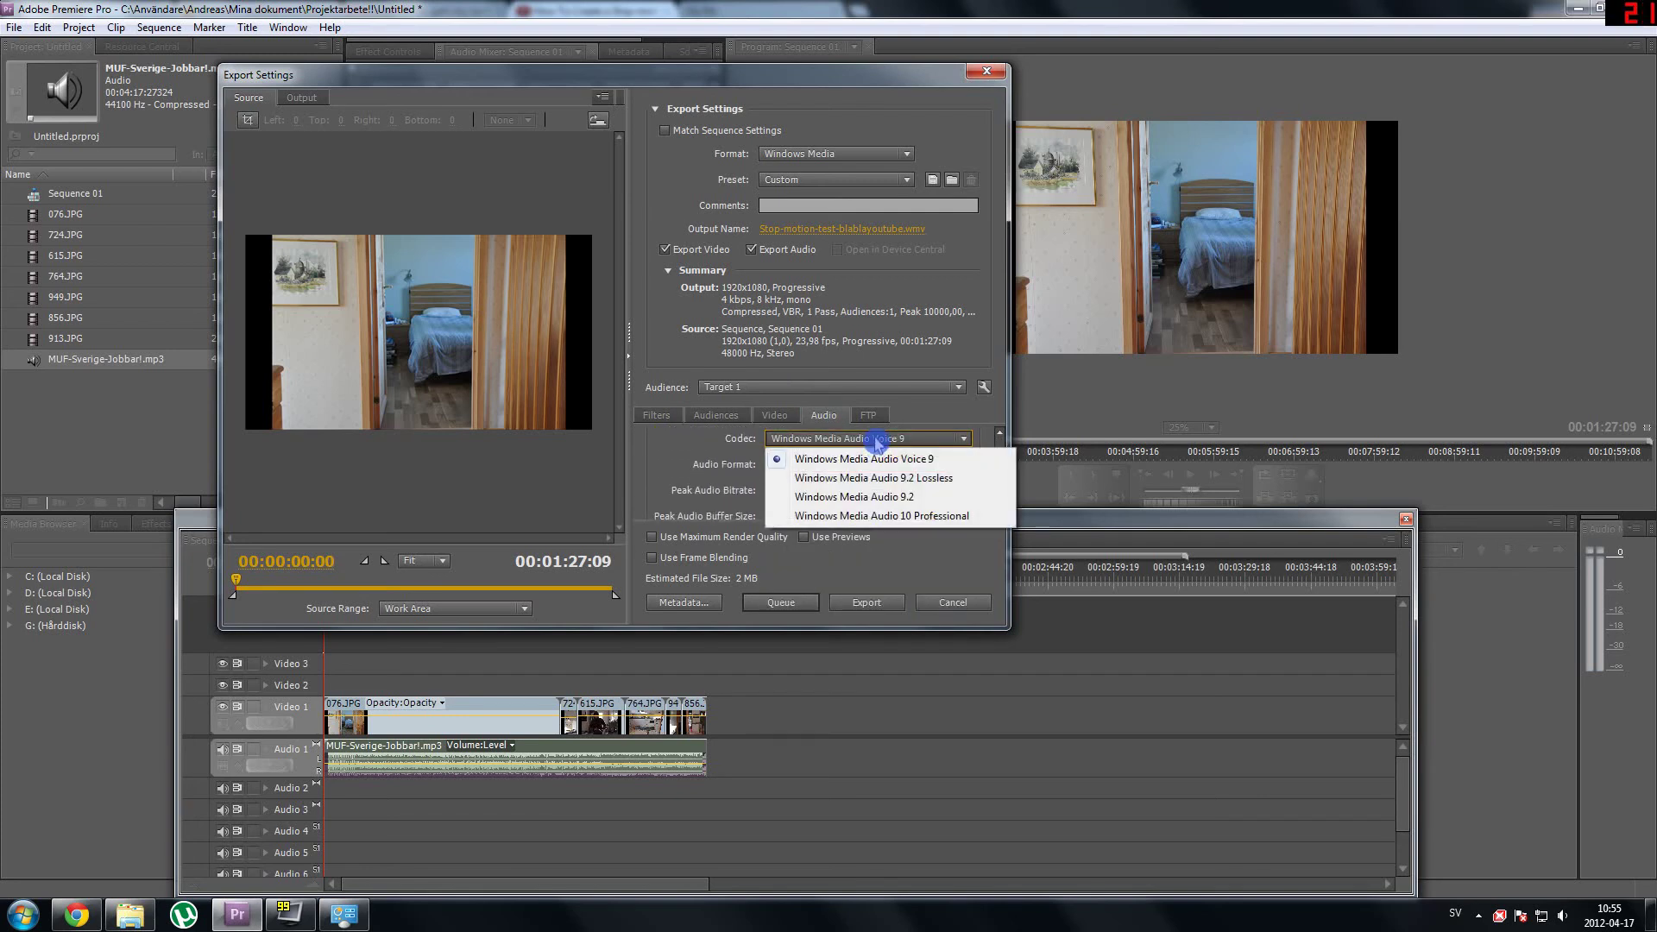
pyautogui.click(889, 457)
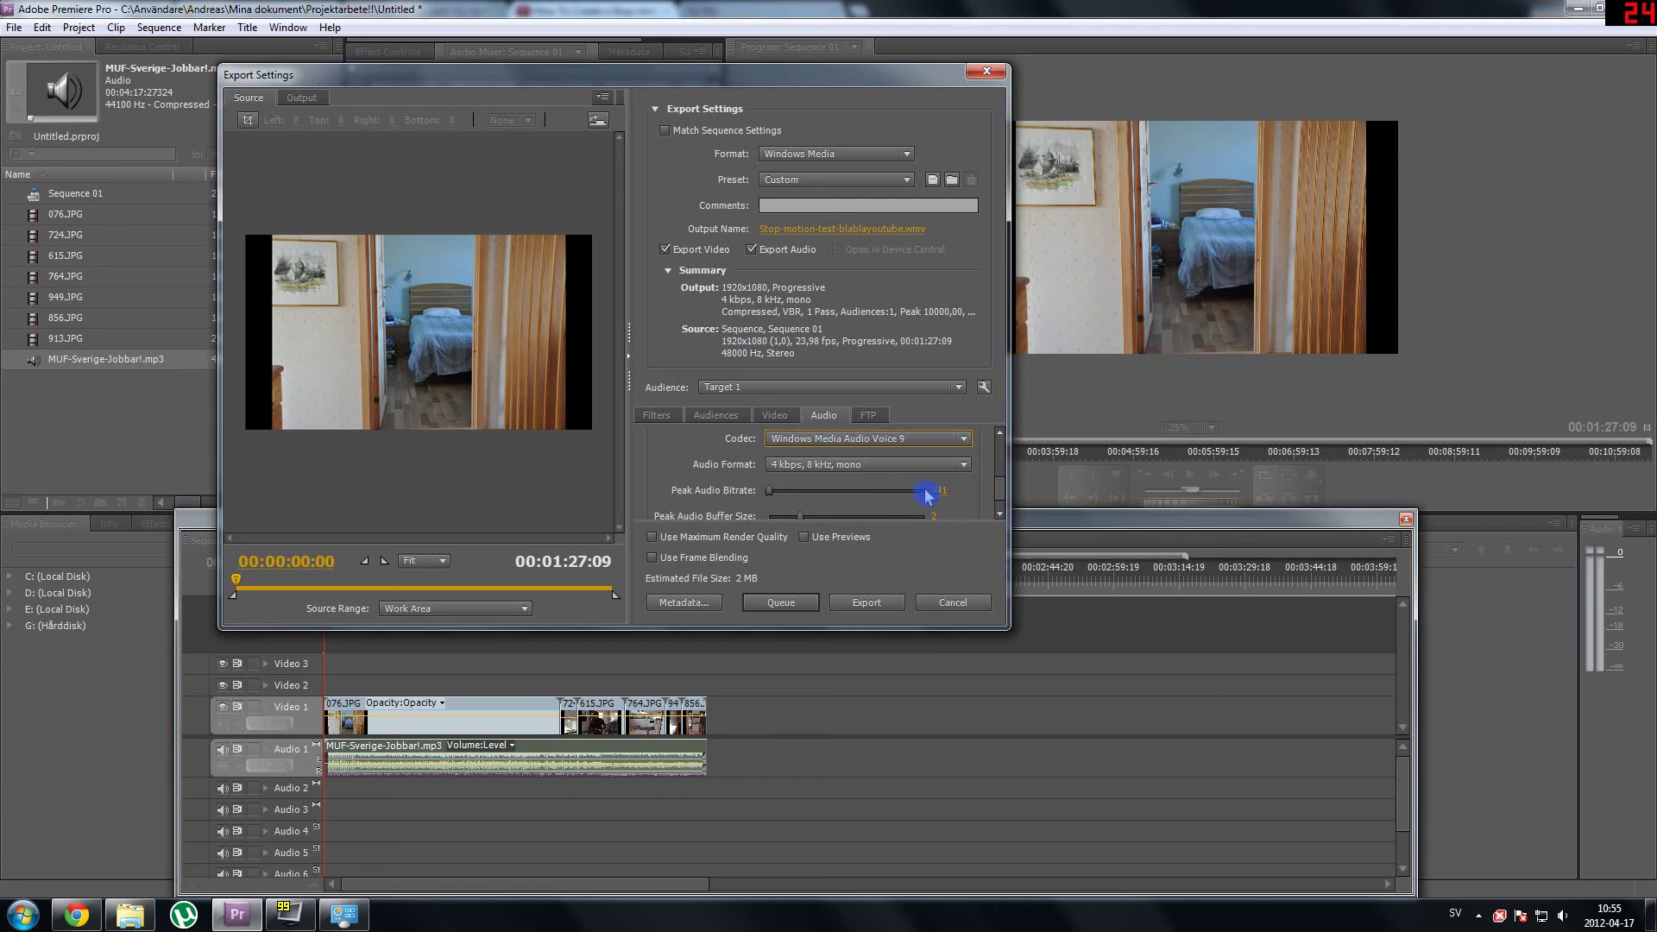
pyautogui.scroll(-1, 958, 498)
pyautogui.scroll(1, 978, 500)
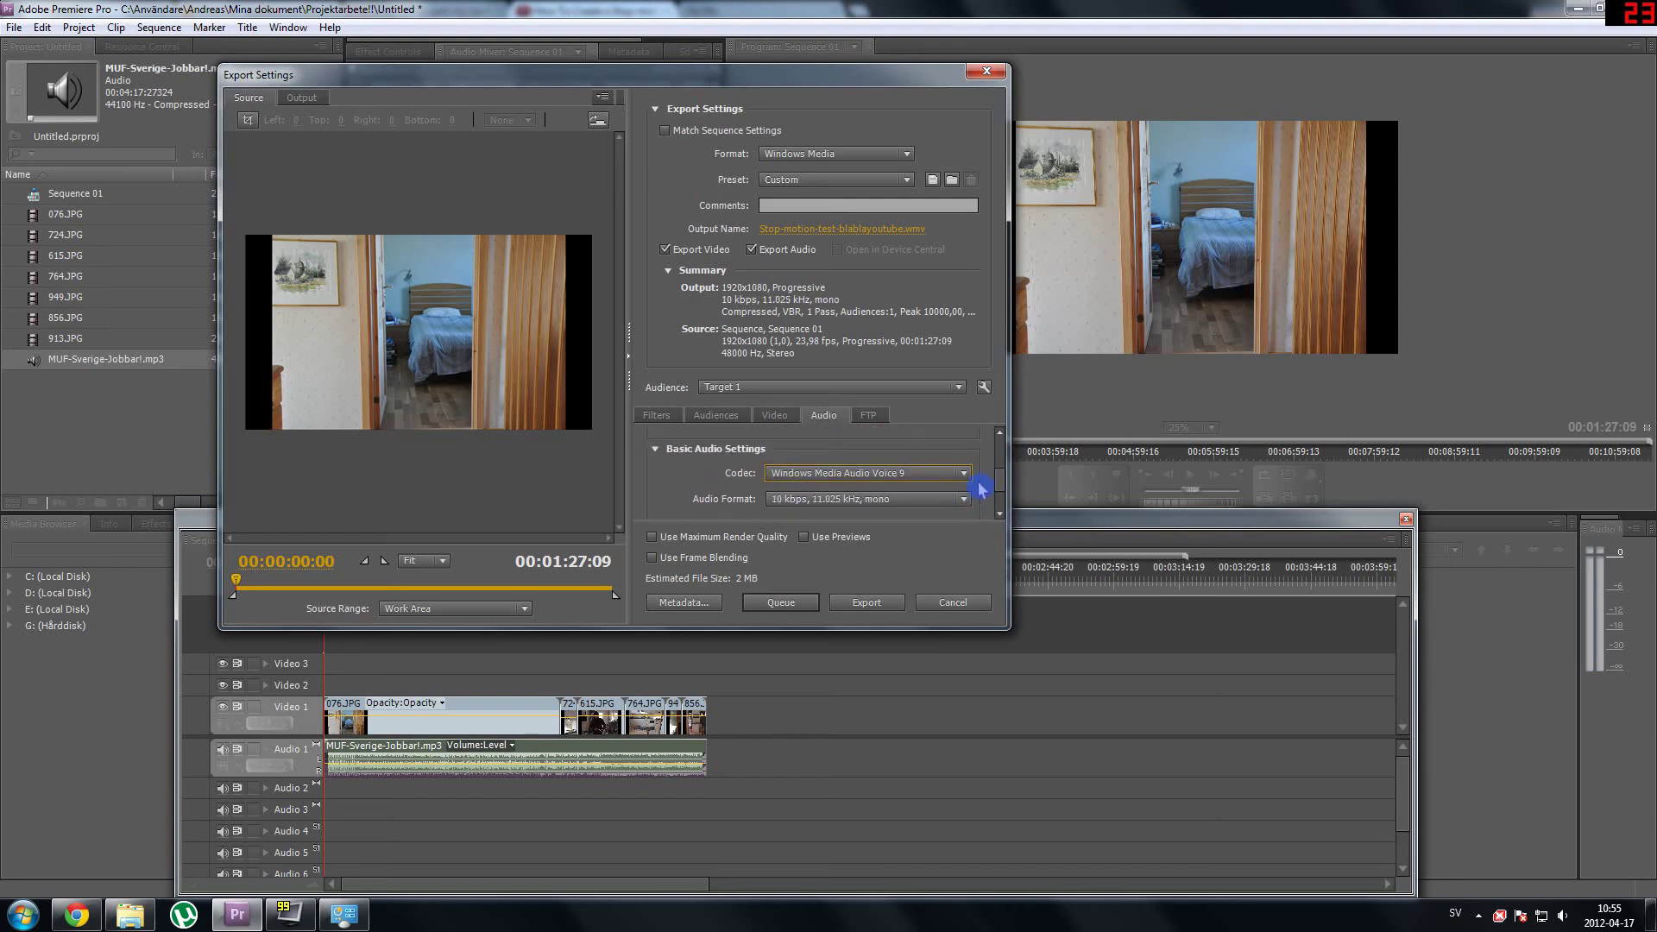
pyautogui.click(924, 501)
pyautogui.click(924, 473)
pyautogui.click(924, 472)
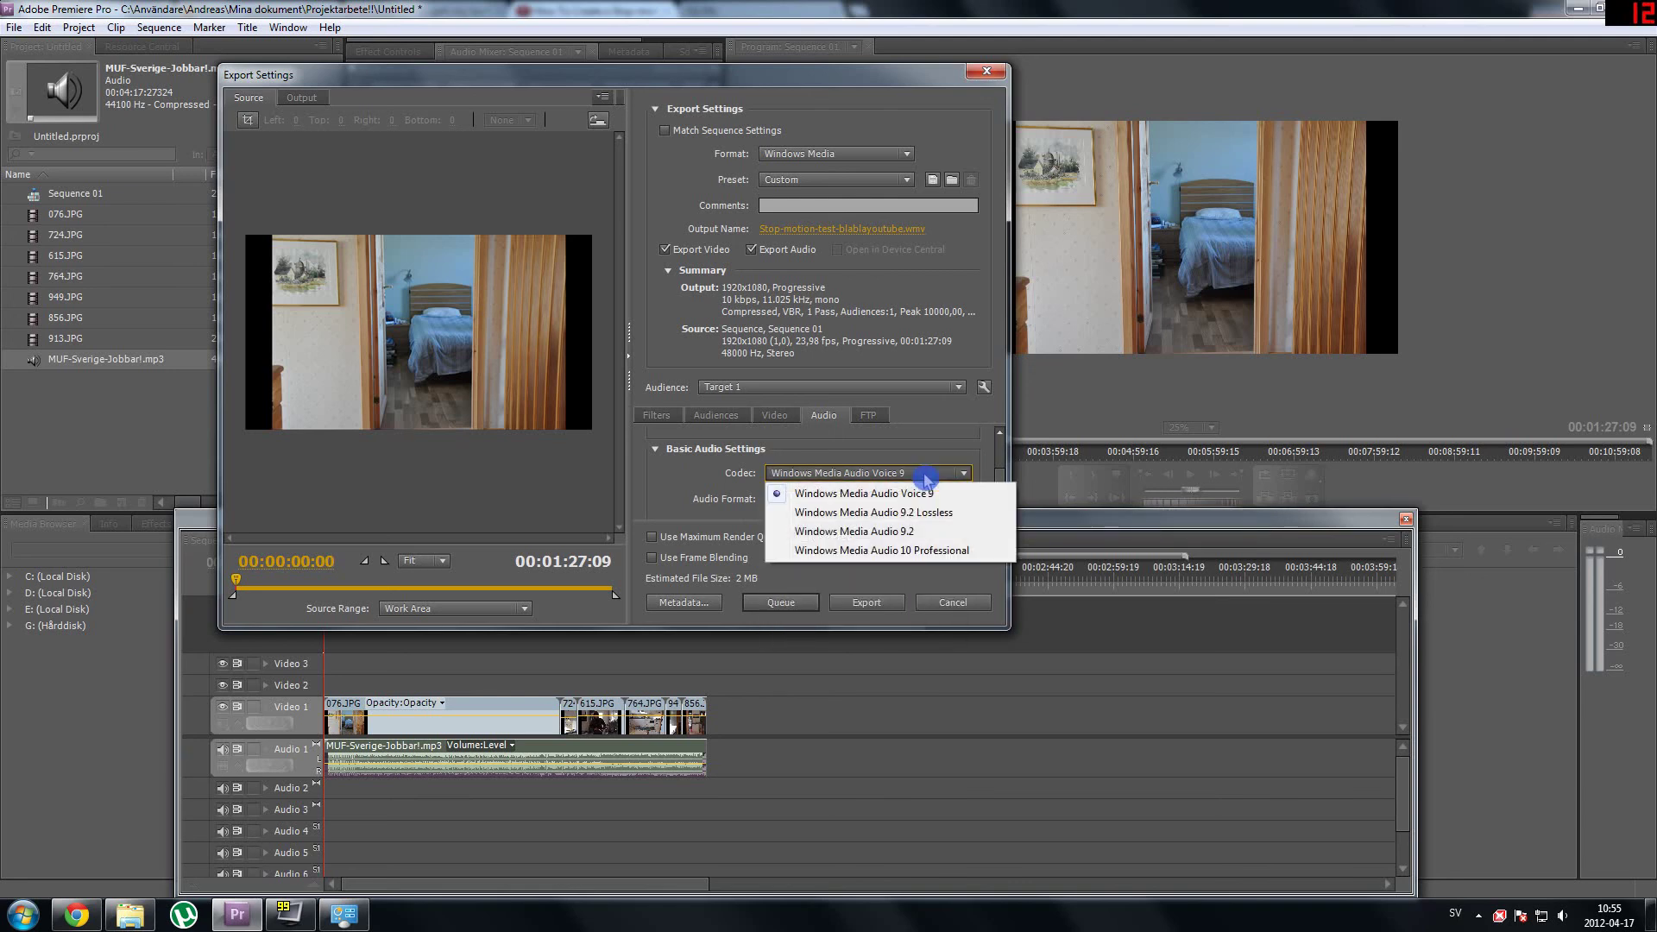
pyautogui.click(913, 513)
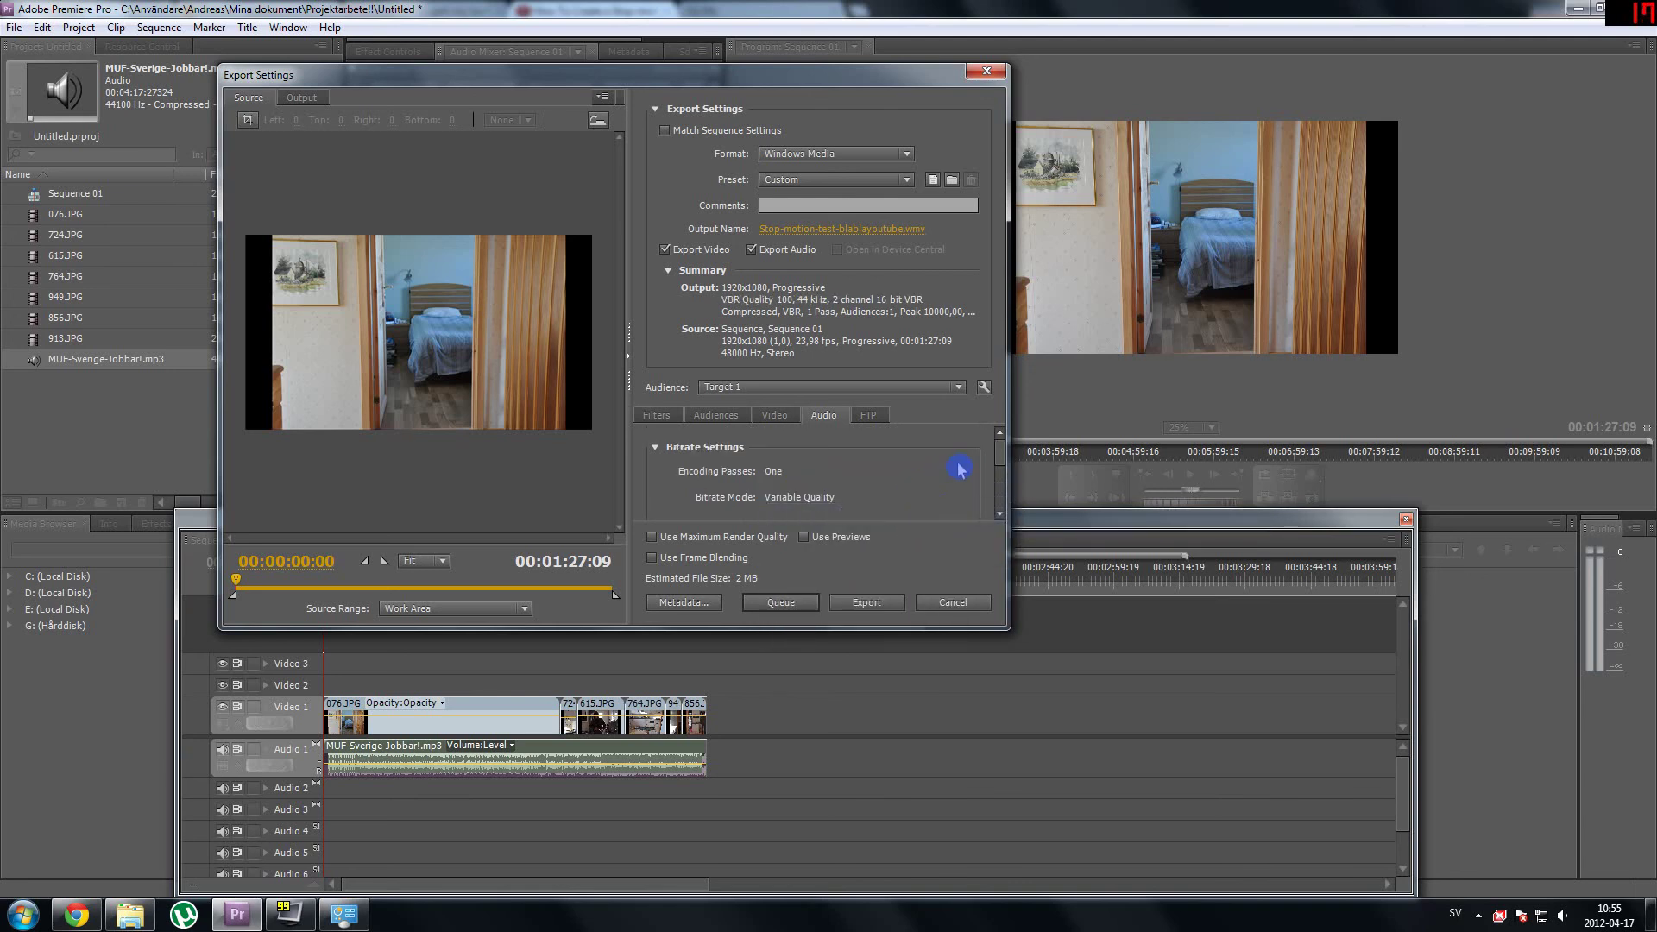
# - Switch to Windows Media Audio 10 Professional with 192 kbps, 88 kHz, 2 channel 24 bit CBR
pyautogui.scroll(-3, 960, 467)
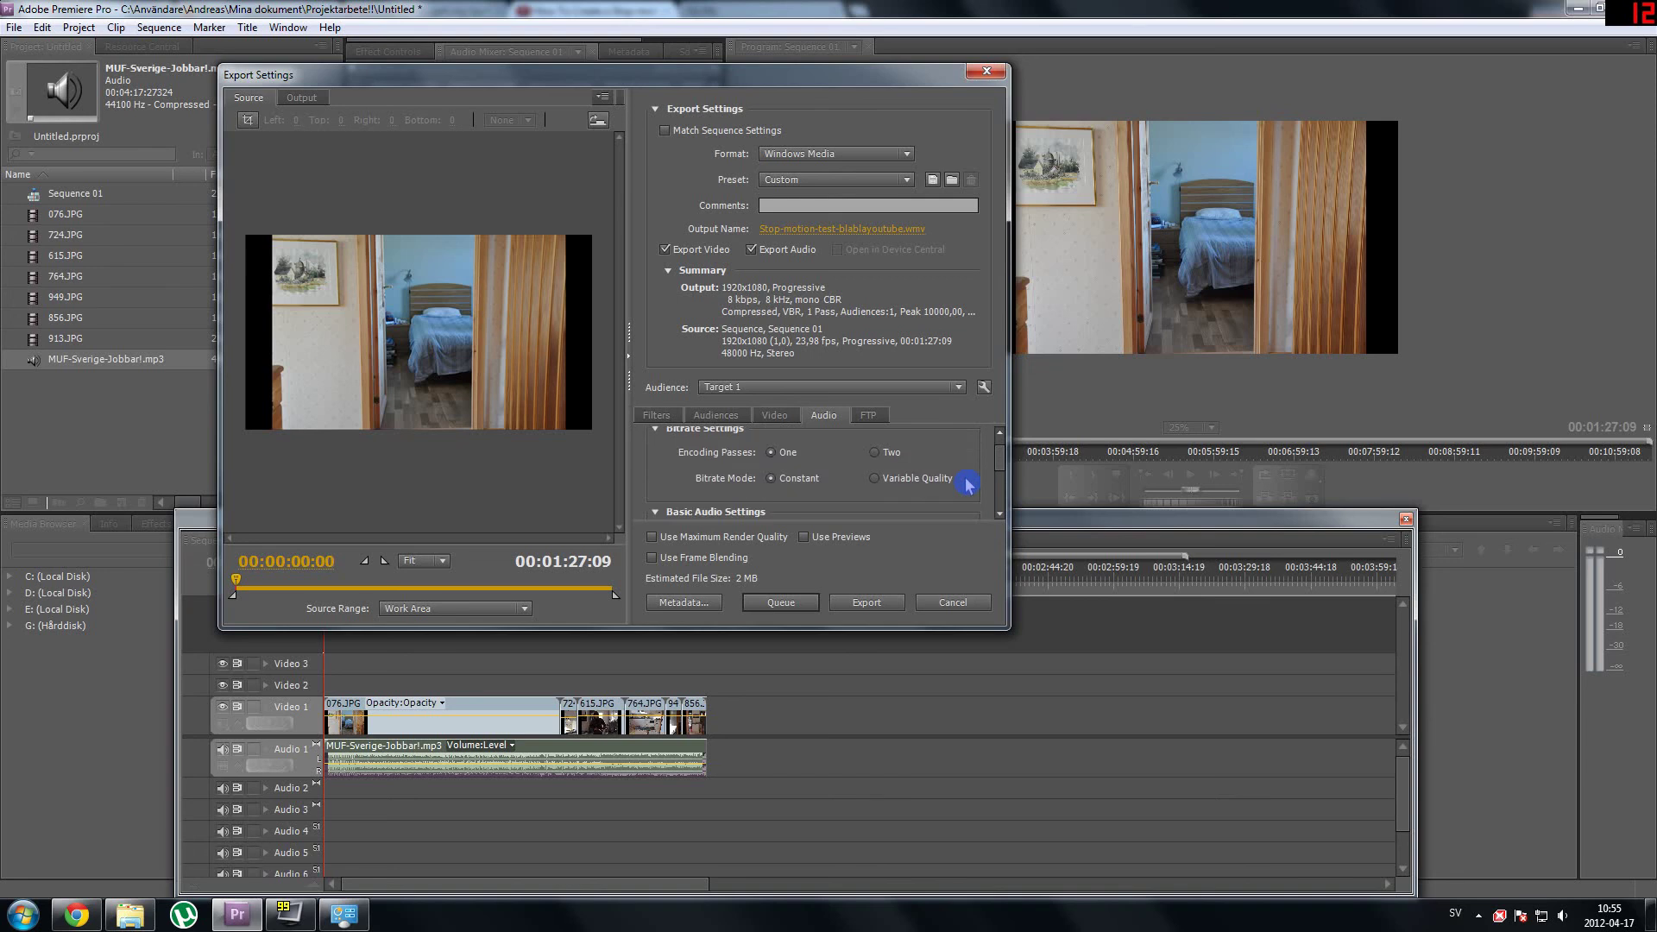
pyautogui.scroll(-3, 966, 484)
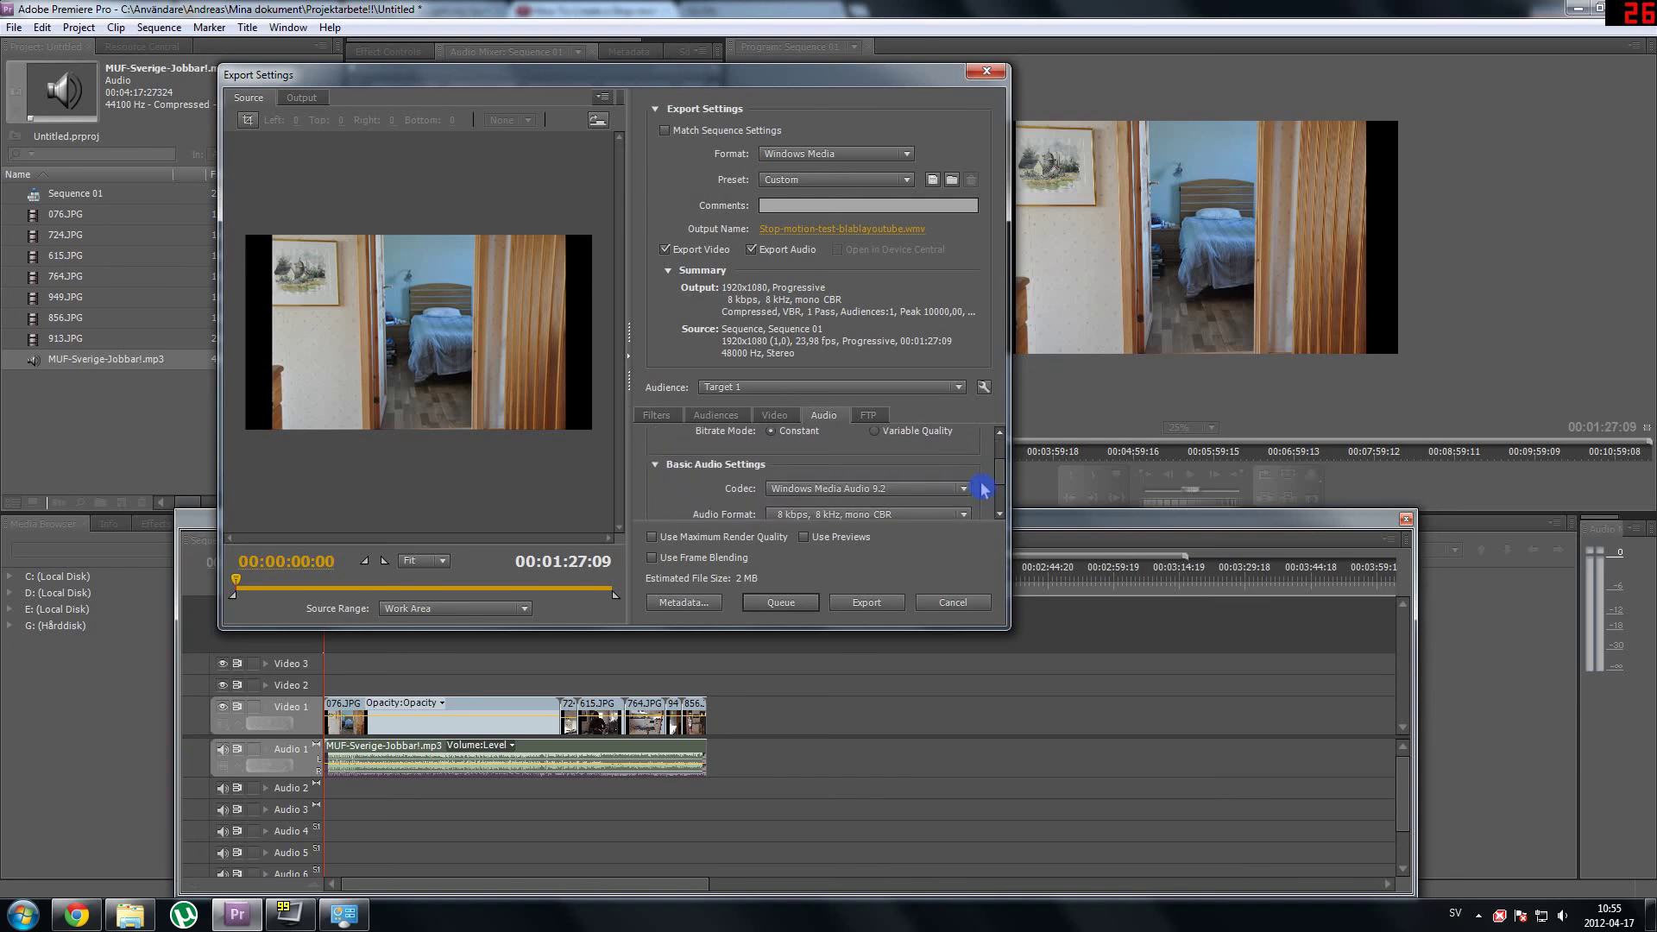
pyautogui.scroll(-3, 982, 488)
pyautogui.click(915, 442)
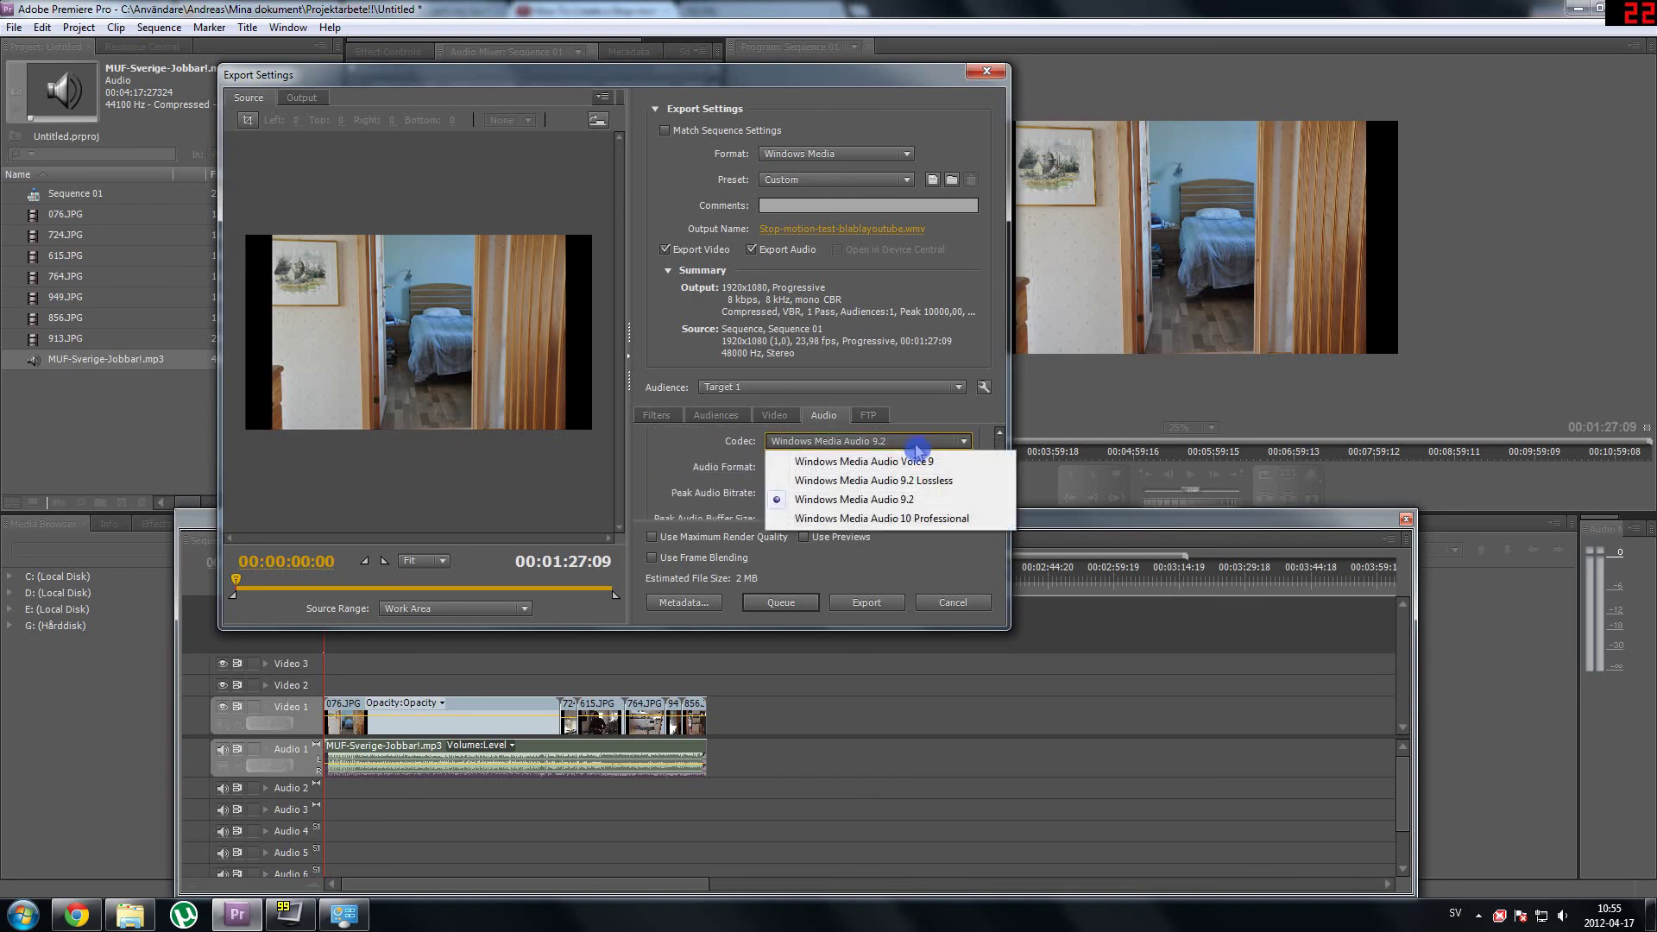
pyautogui.click(946, 515)
pyautogui.scroll(3, 988, 479)
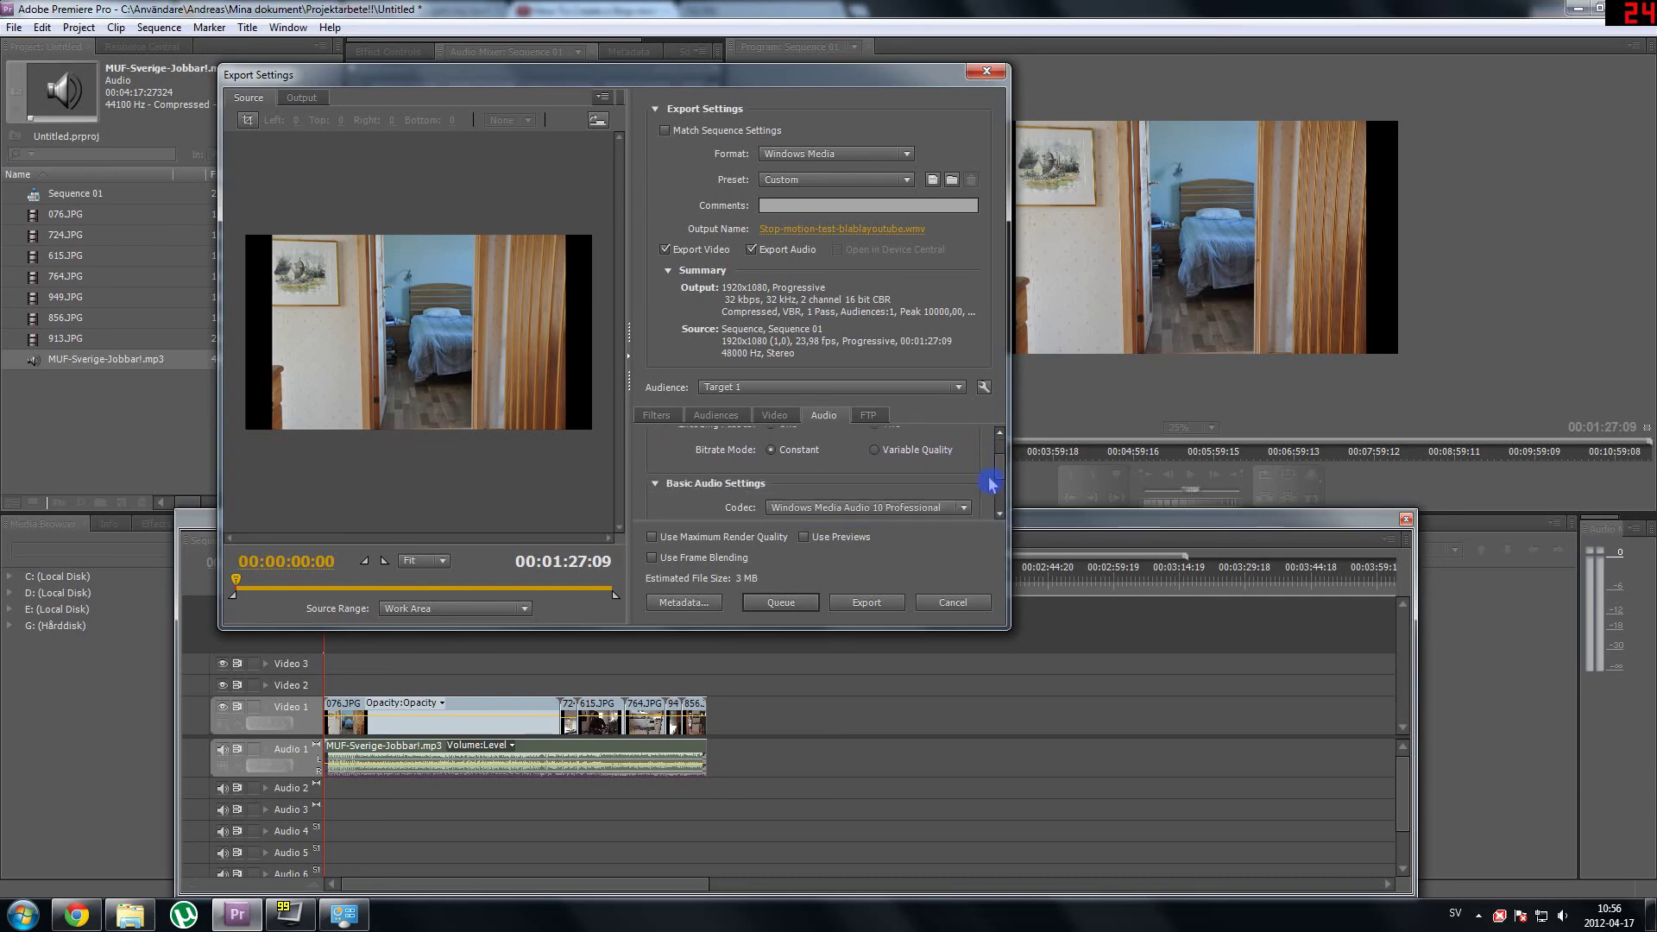
pyautogui.scroll(-3, 990, 485)
pyautogui.click(939, 486)
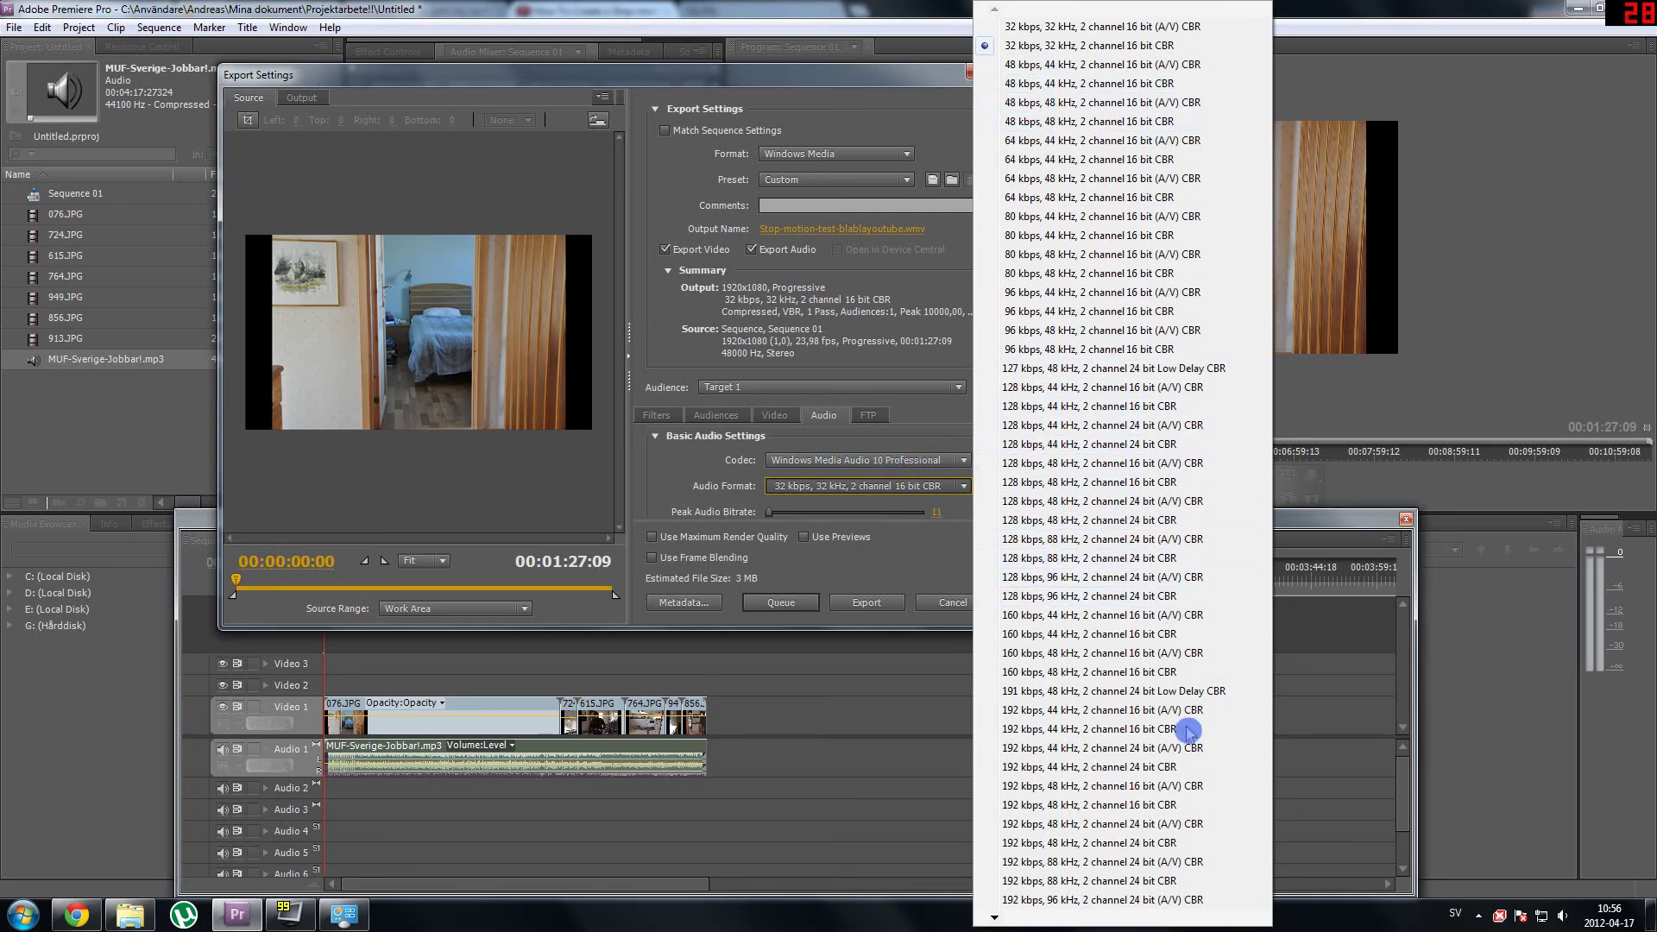
pyautogui.click(1156, 884)
# - Revert to WMA Voice 9, reselect WMA 10 Professional, and pull the export range end earlier
pyautogui.click(820, 459)
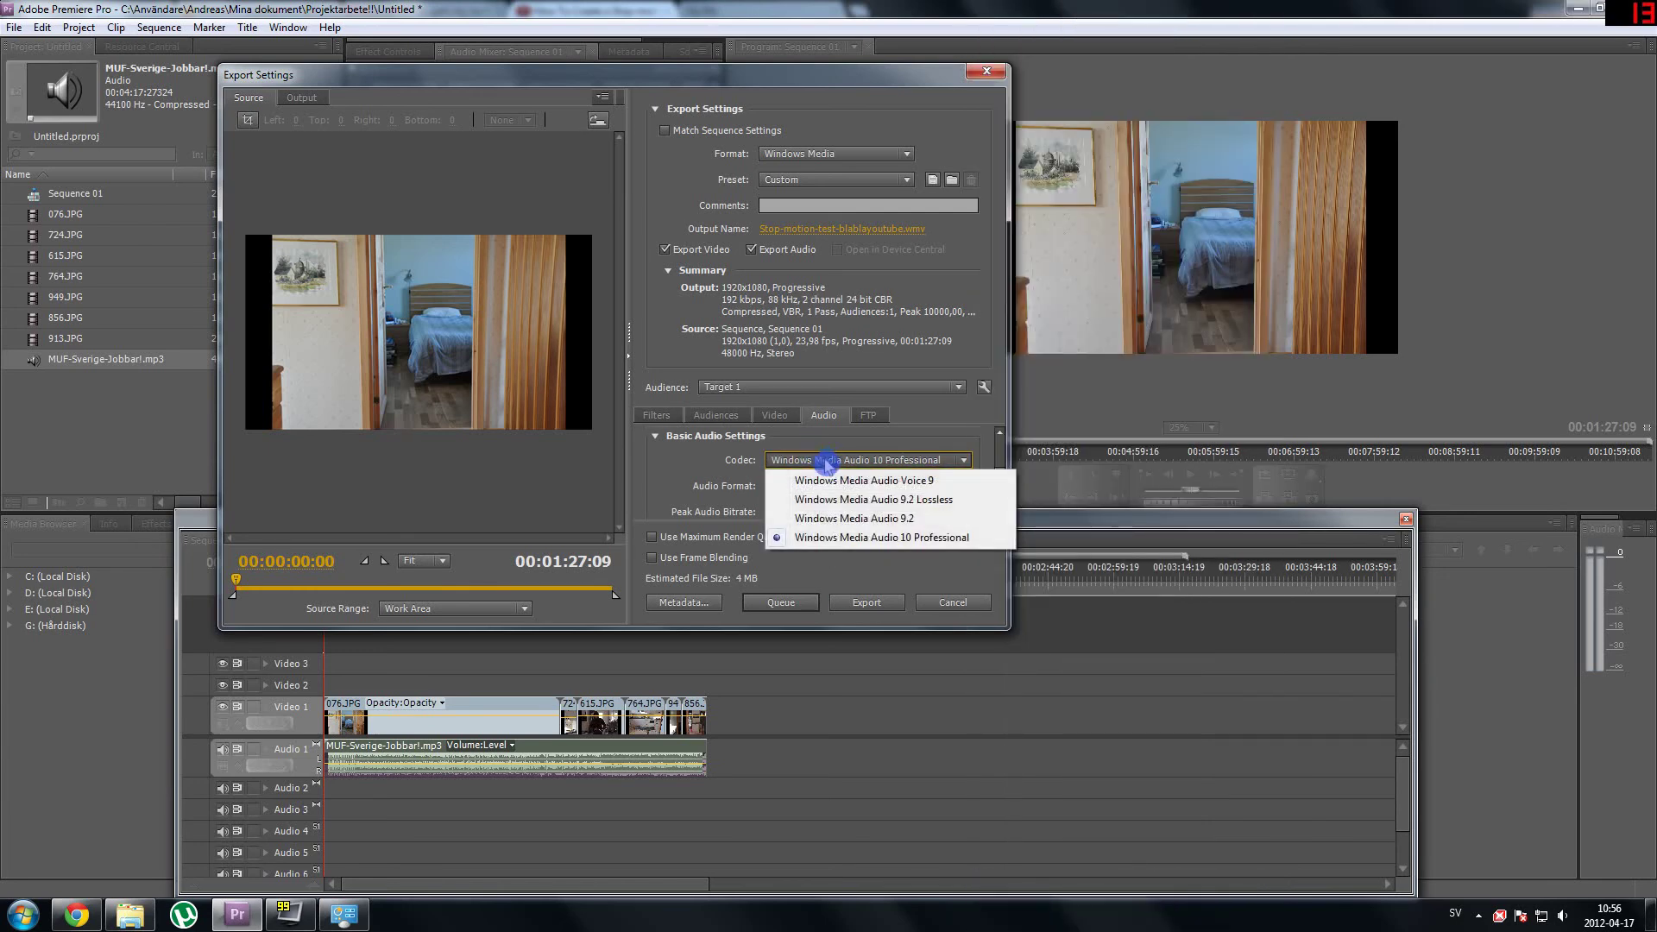
pyautogui.click(850, 481)
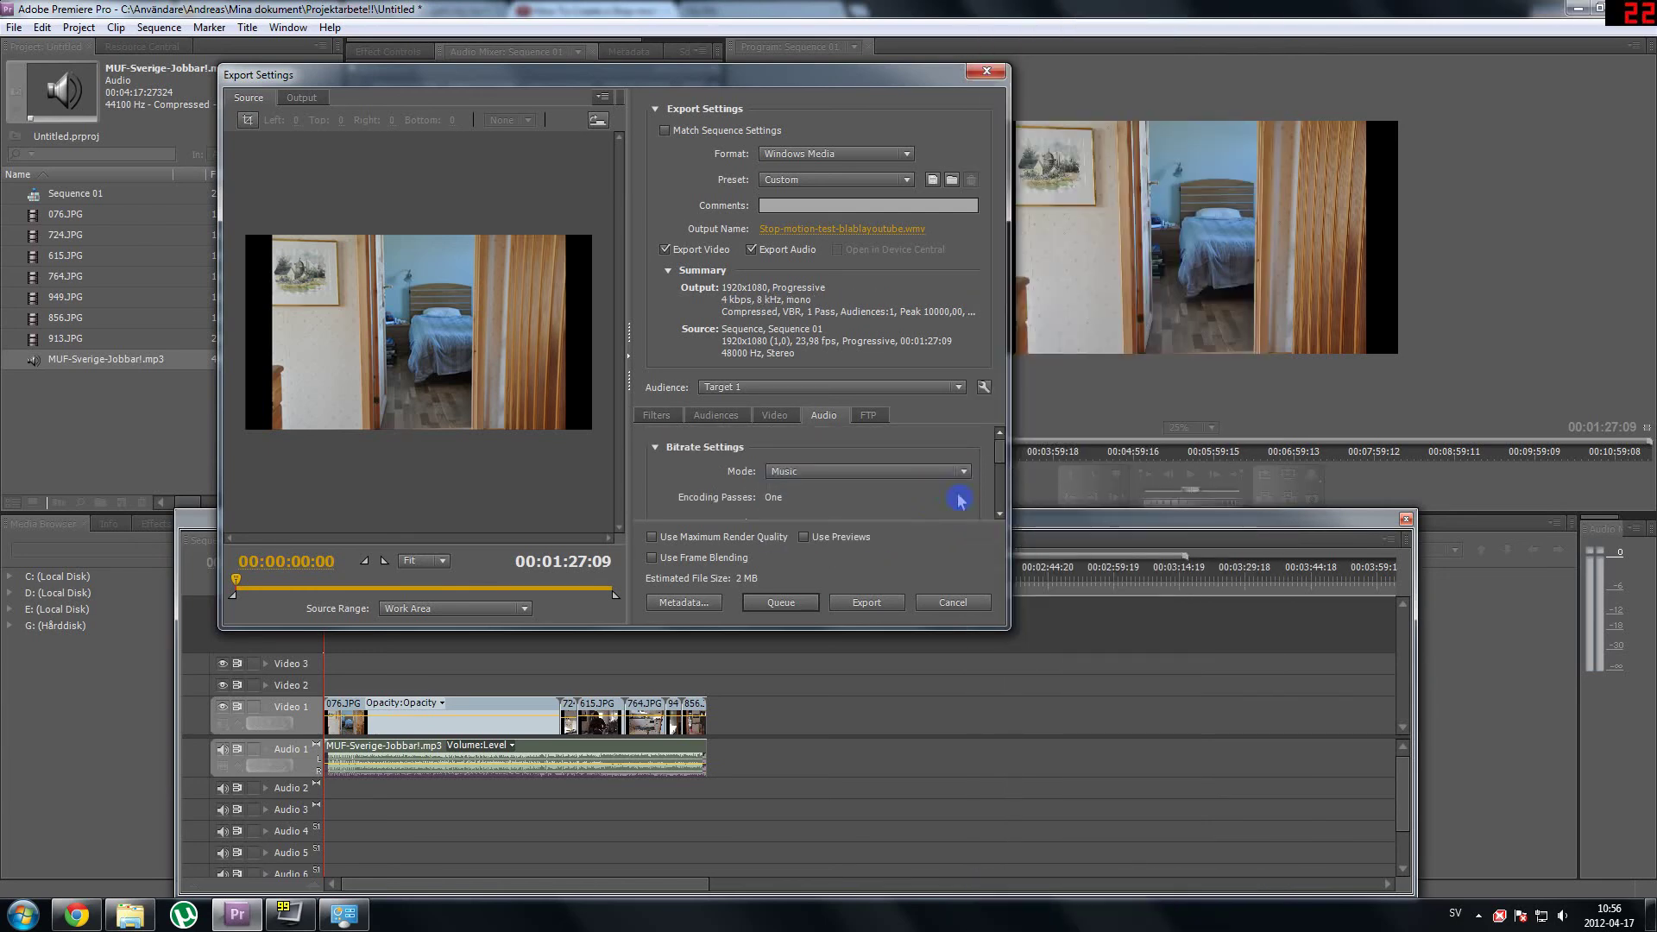
pyautogui.scroll(3, 953, 493)
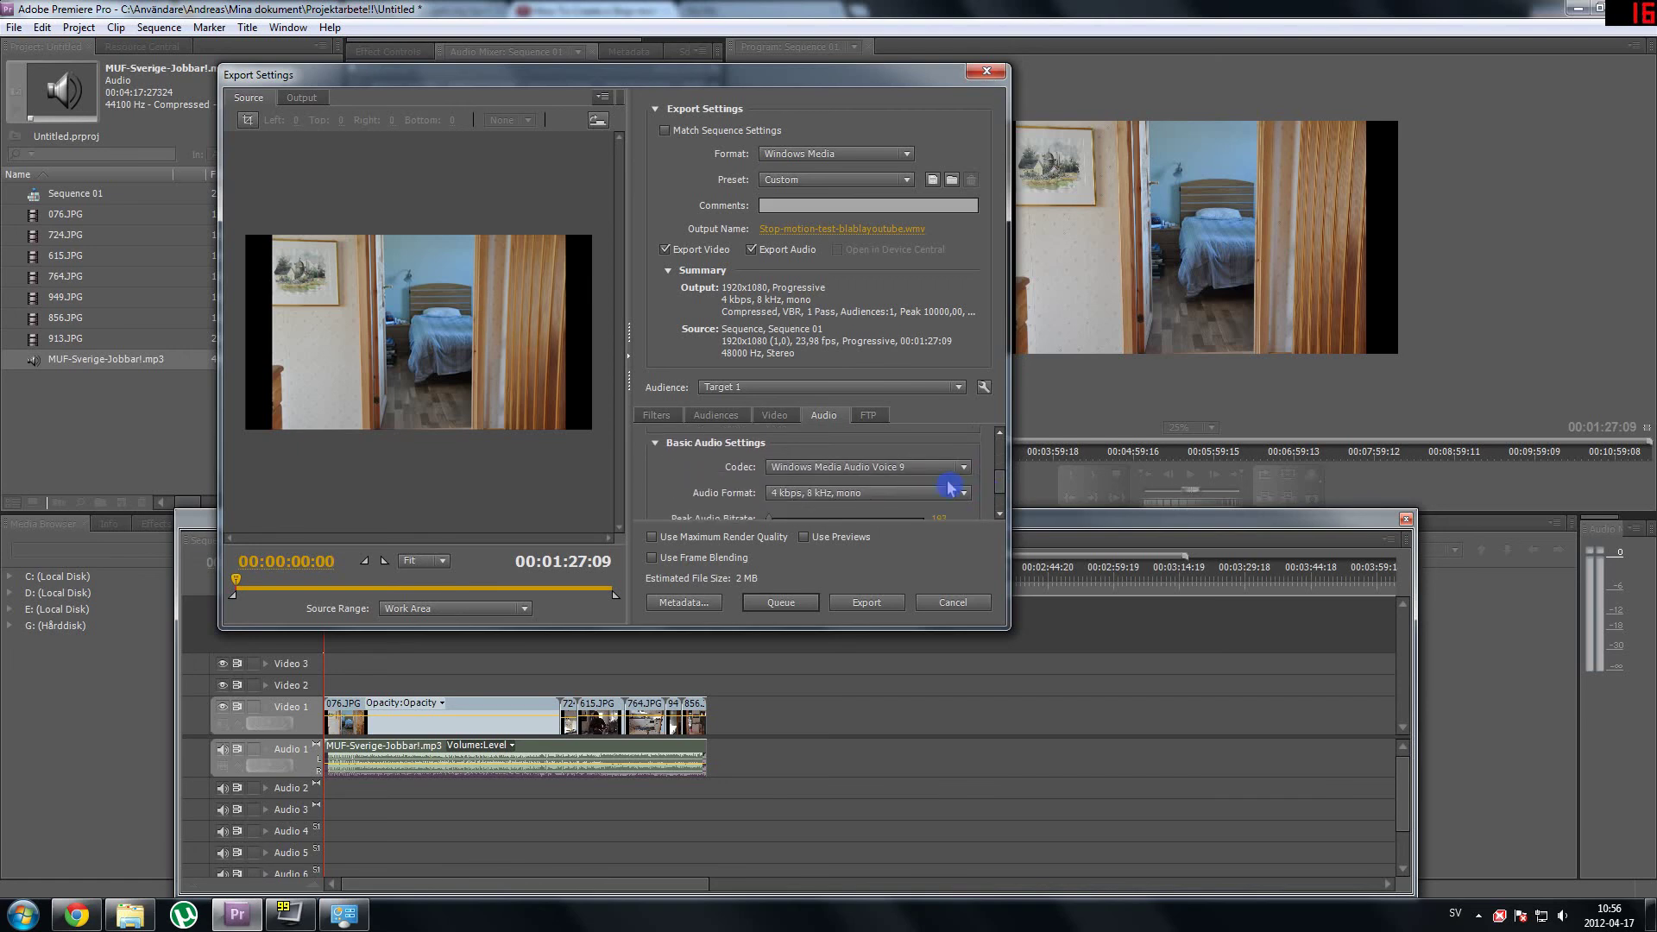
pyautogui.click(947, 468)
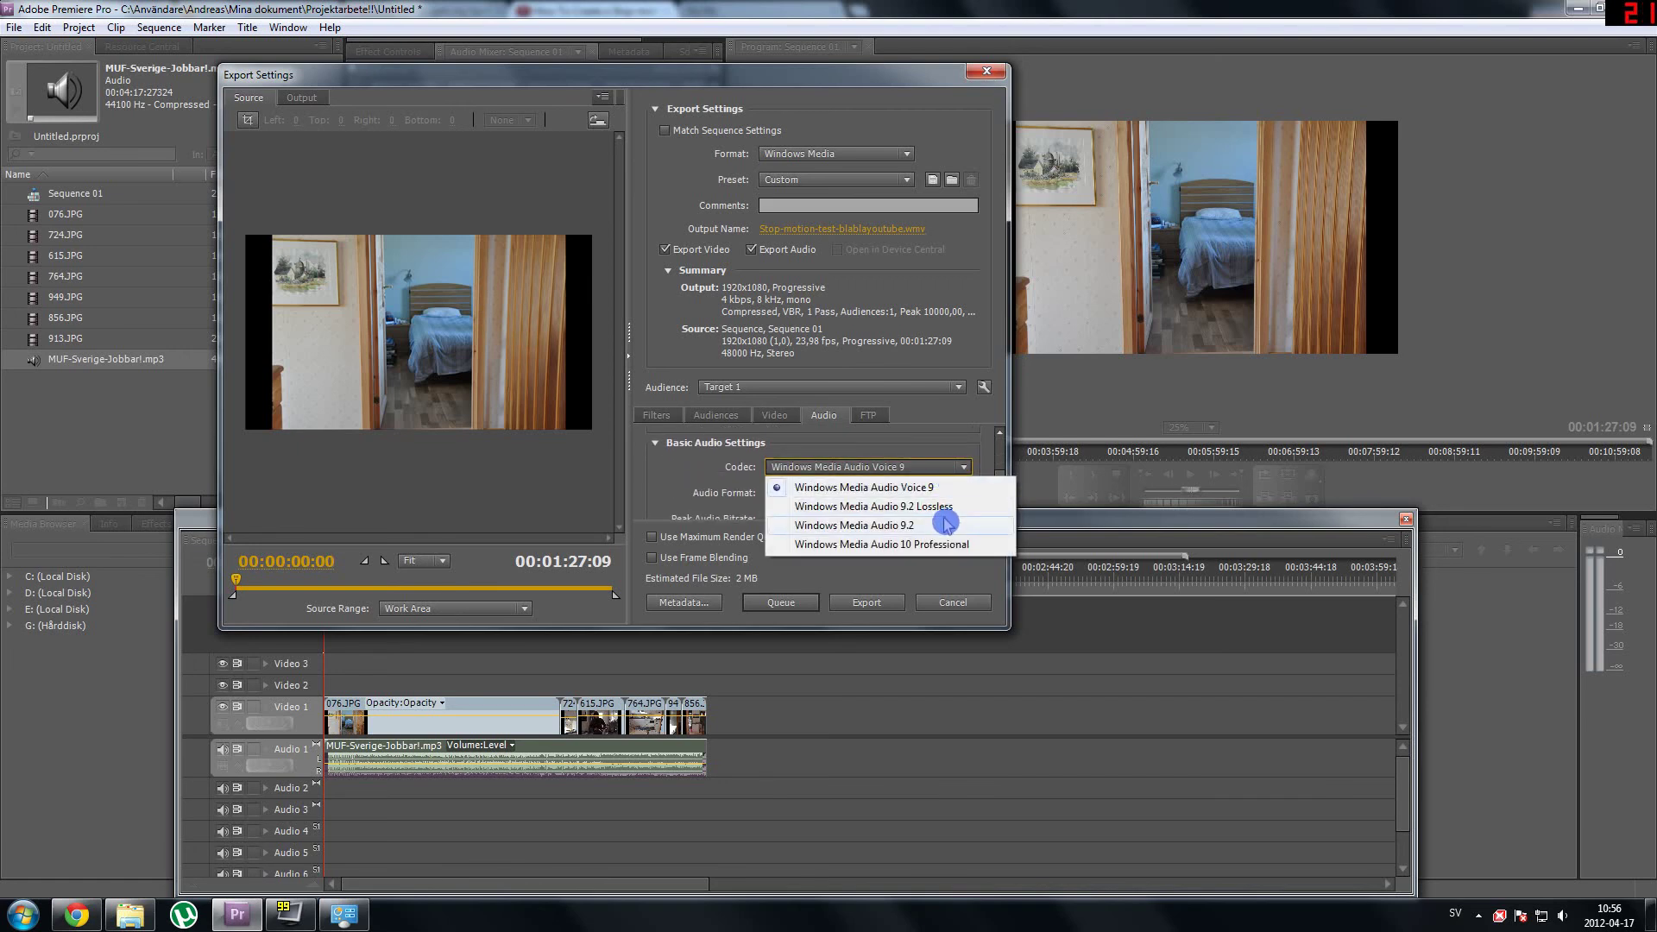
pyautogui.click(920, 545)
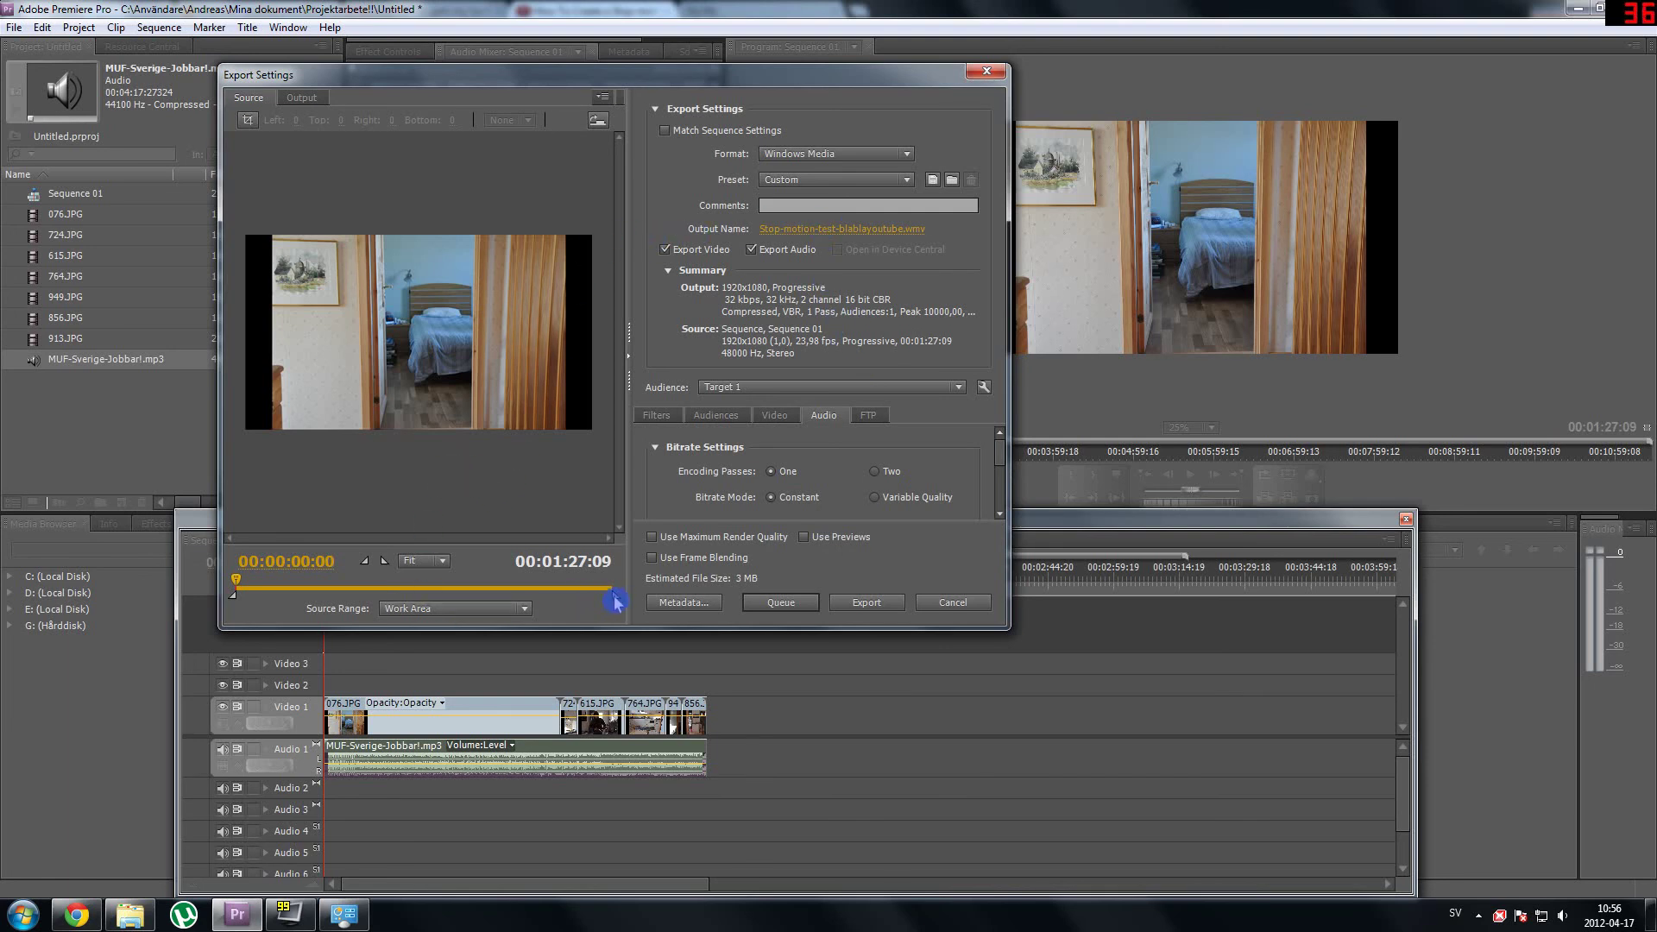
pyautogui.moveTo(616, 602); pyautogui.dragTo(509, 597)
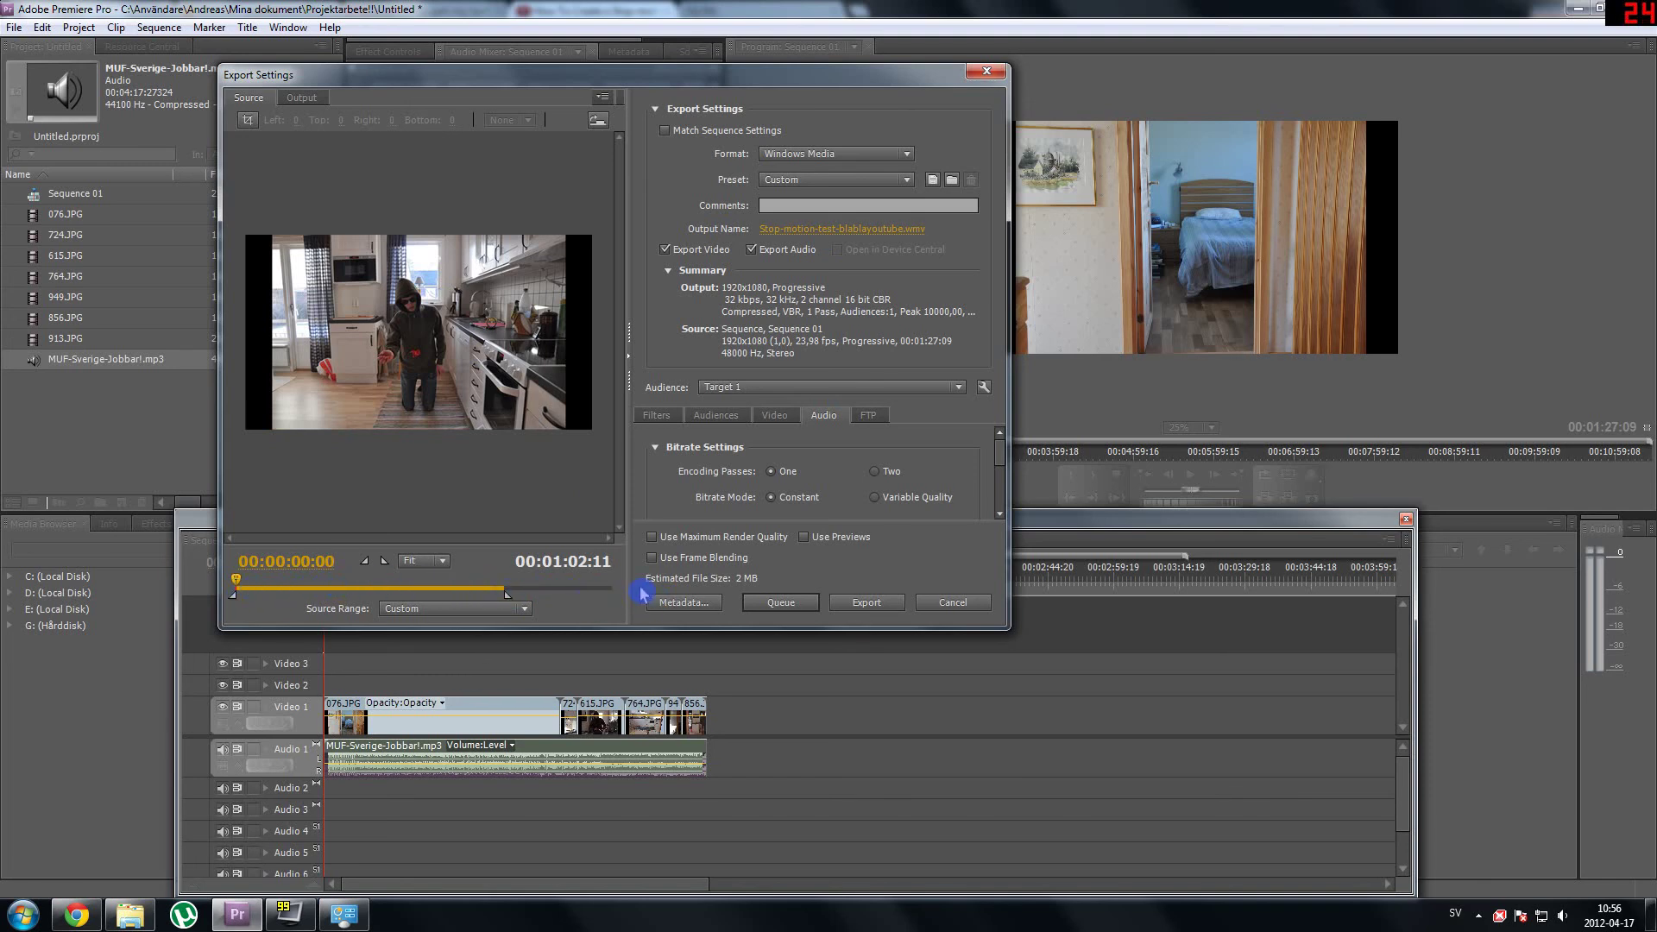
# - Set Source Range to Entire Sequence (00:01:27:09) and enable Use Maximum Render Quality
pyautogui.click(866, 602)
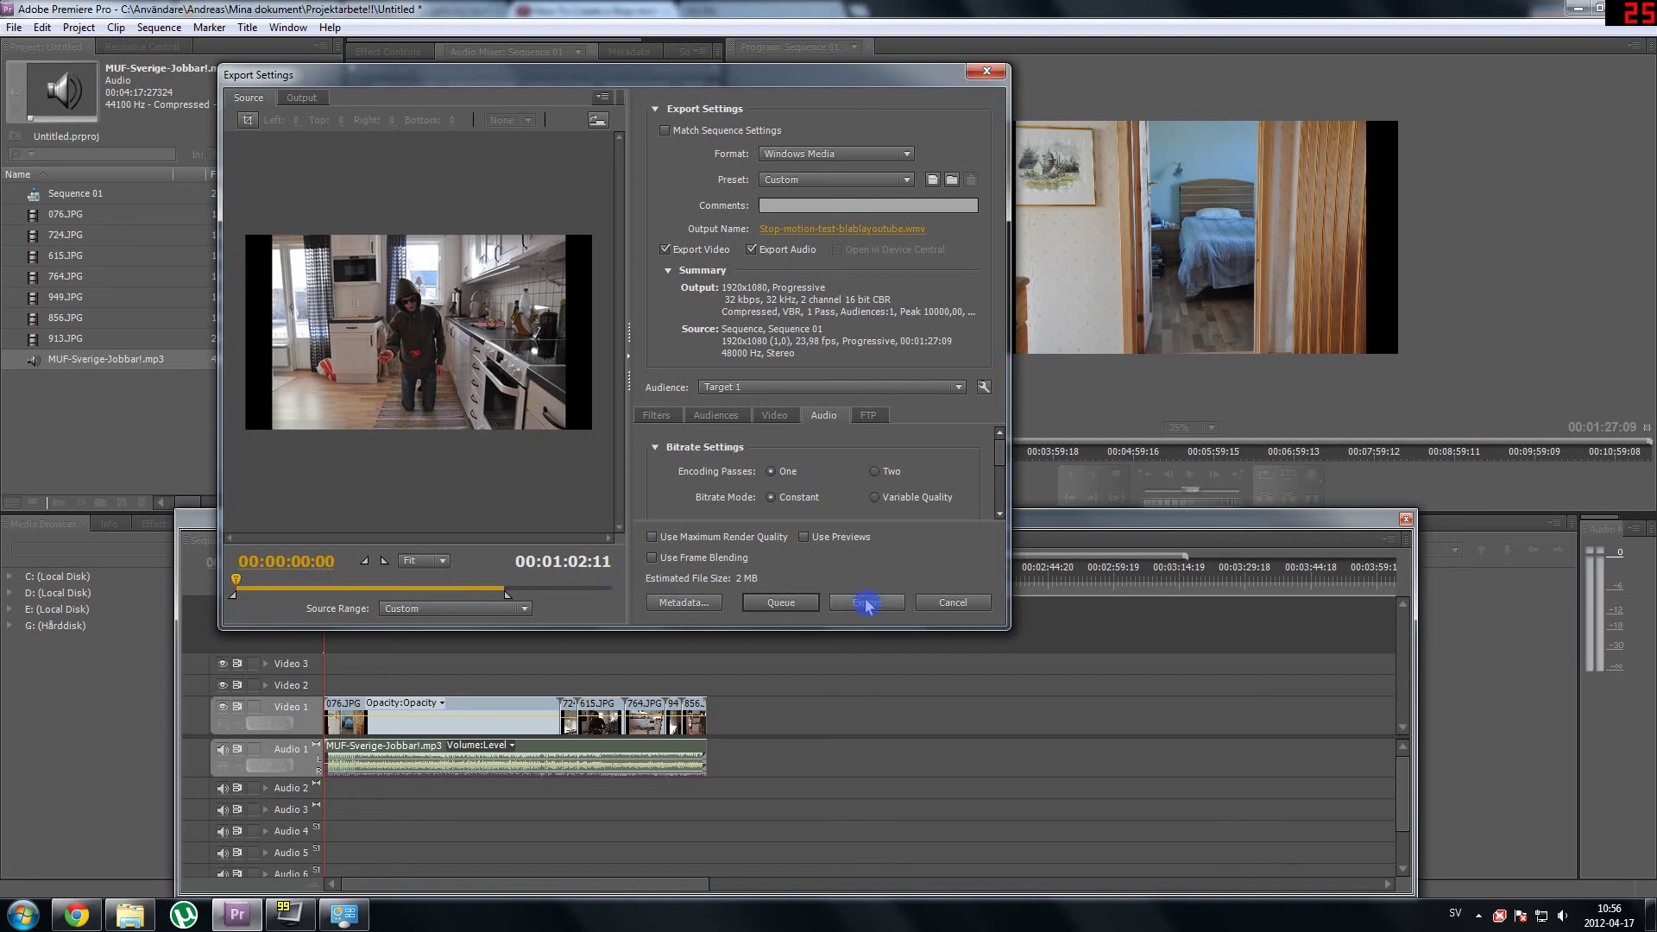
pyautogui.click(524, 611)
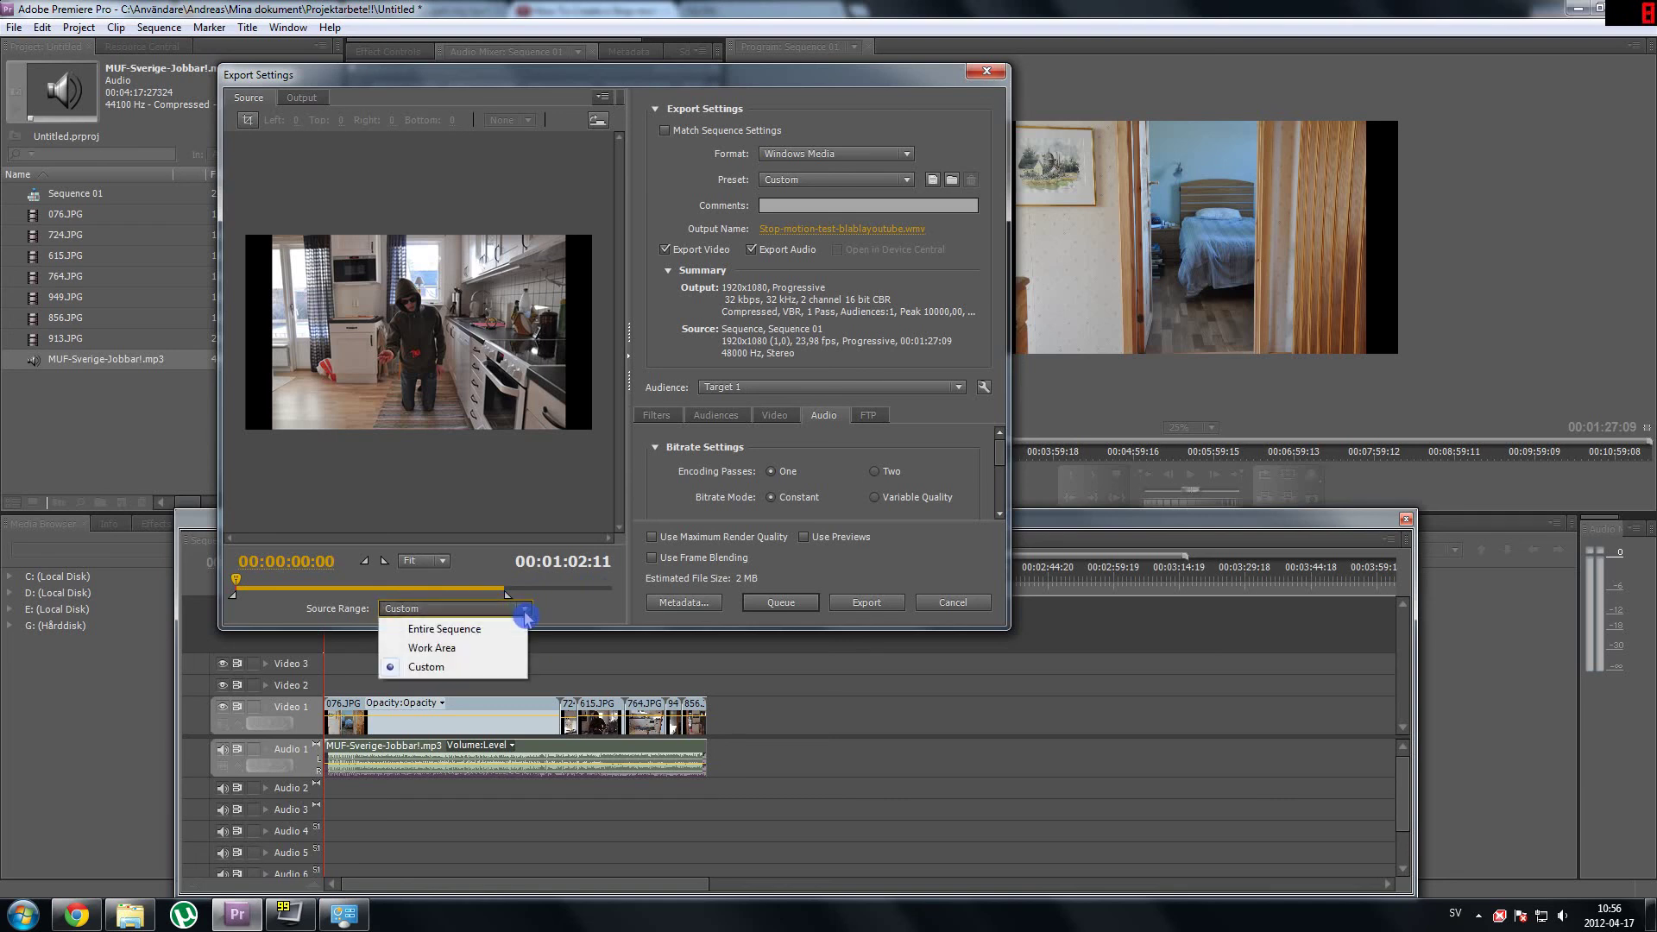
pyautogui.click(438, 630)
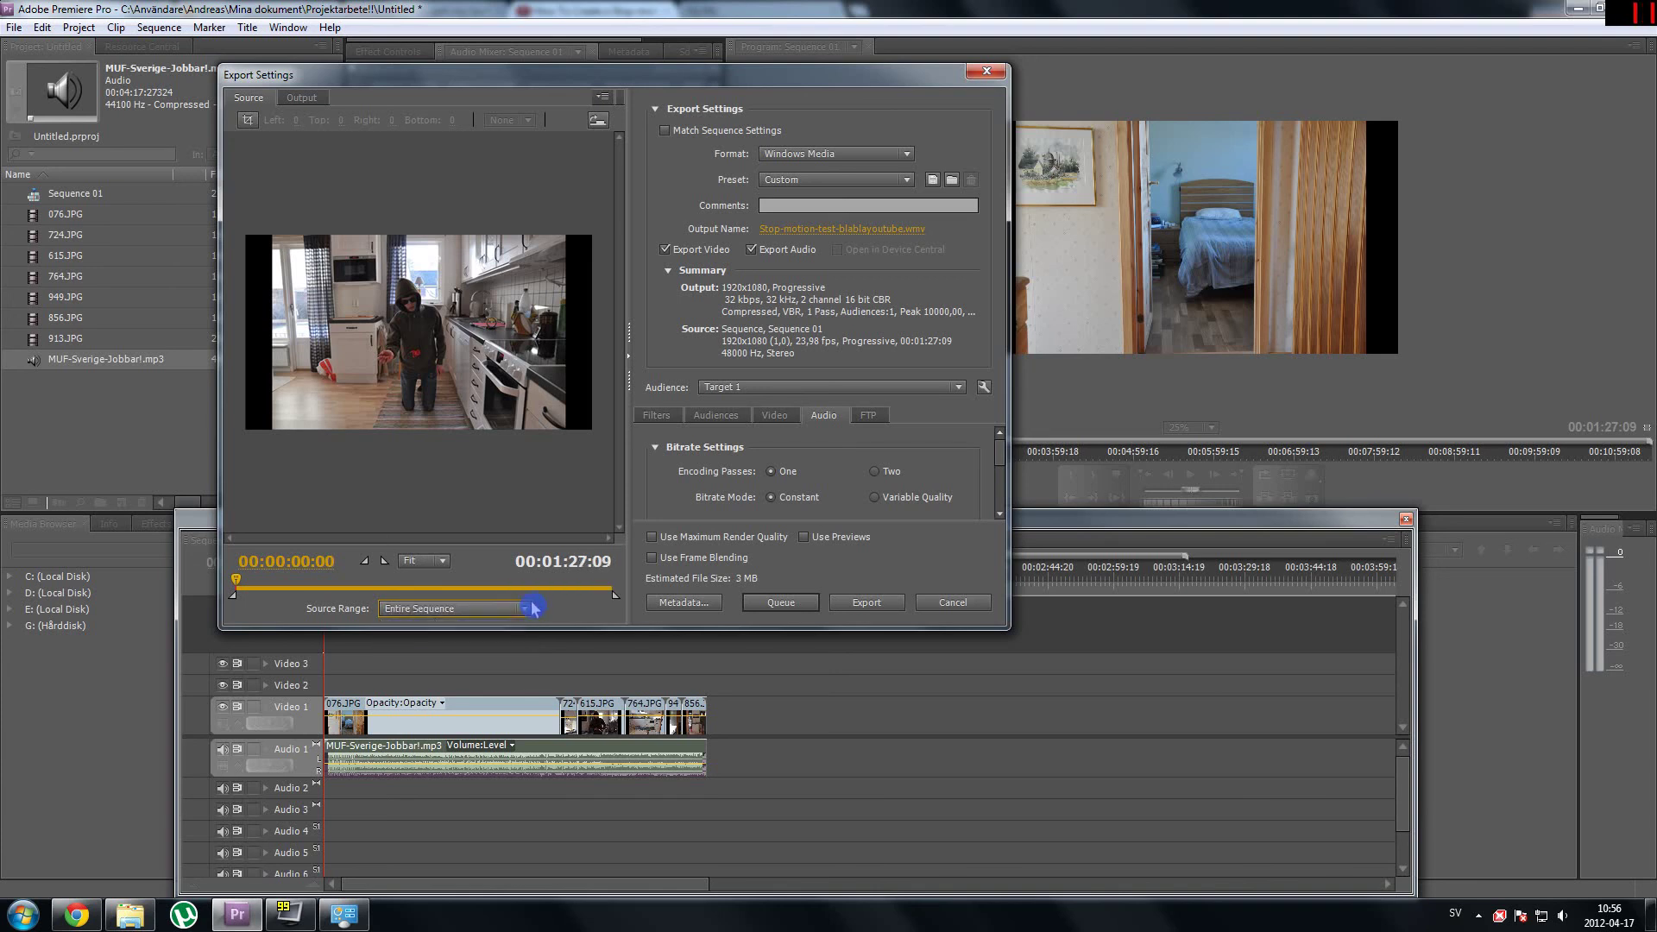
pyautogui.click(652, 538)
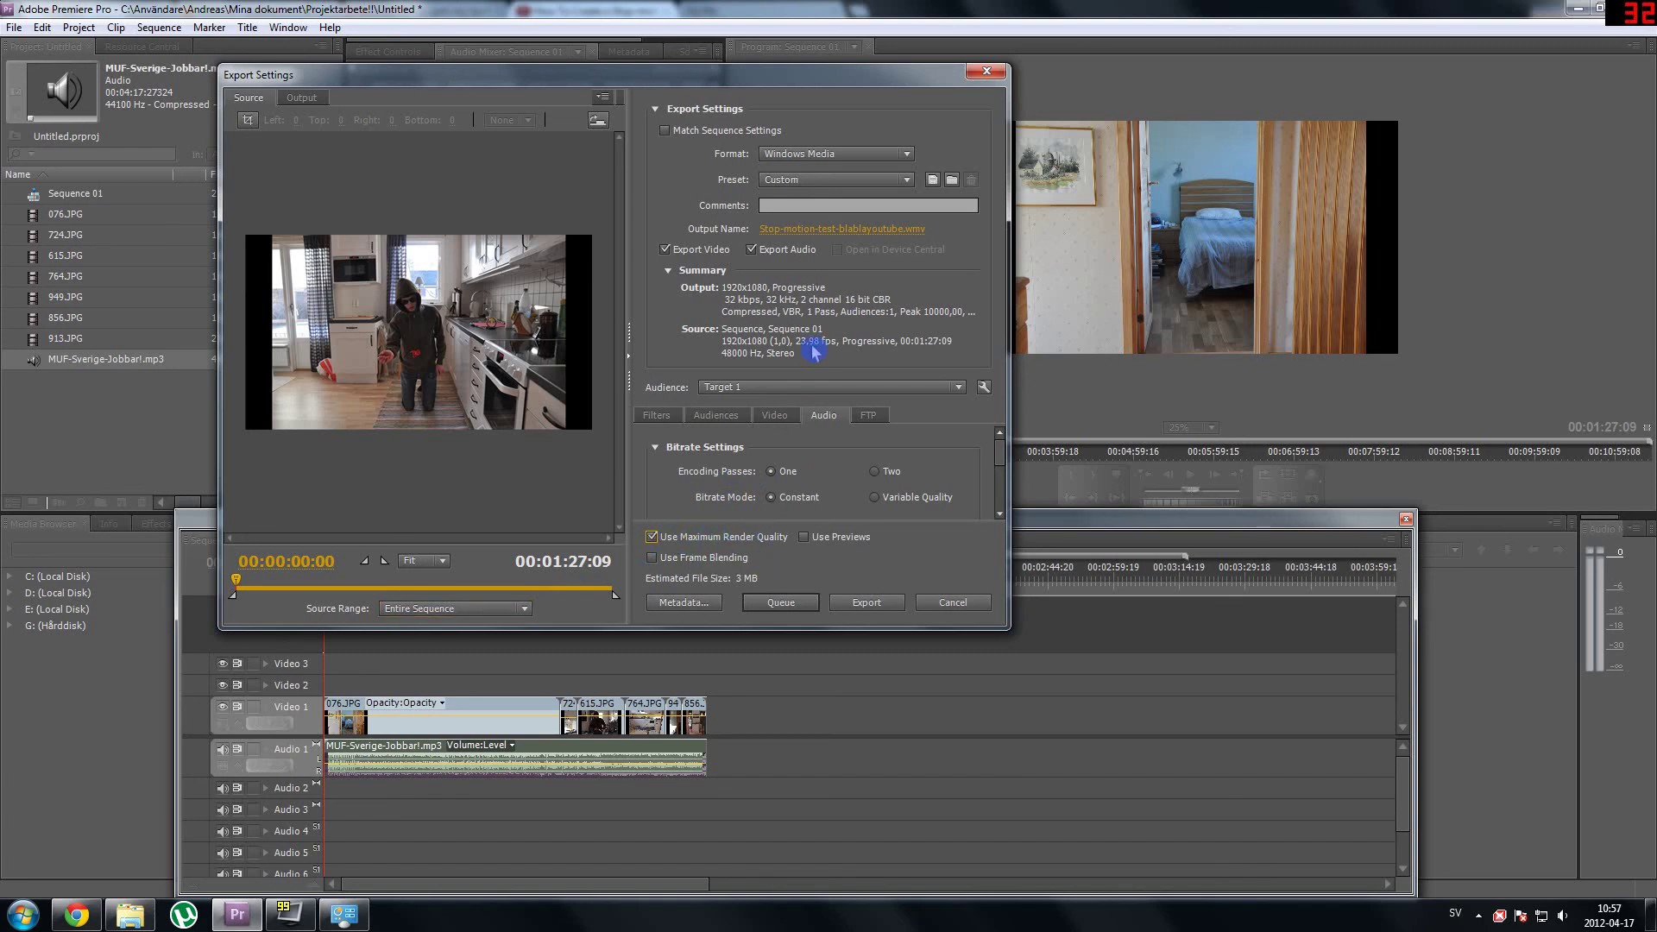